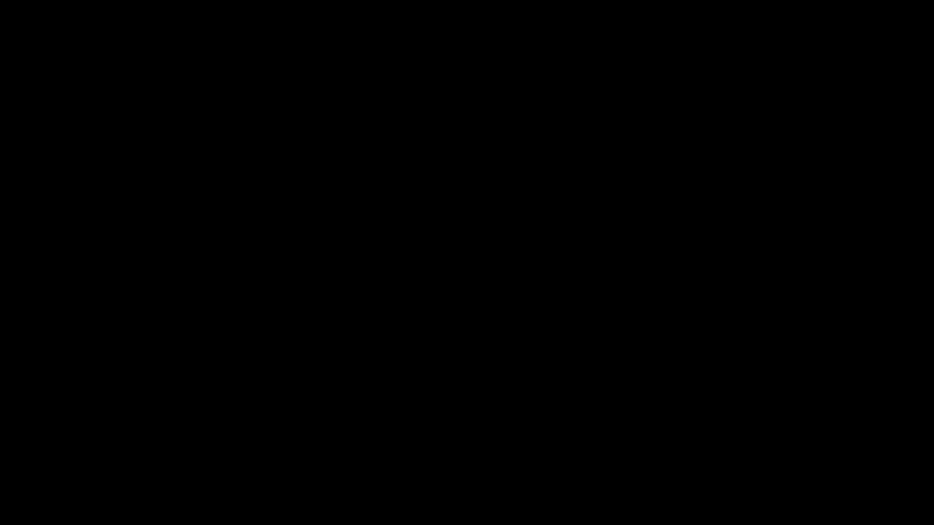
Open the MG_6152.cr2 portrait in the Develop module.
left_click(887, 514)
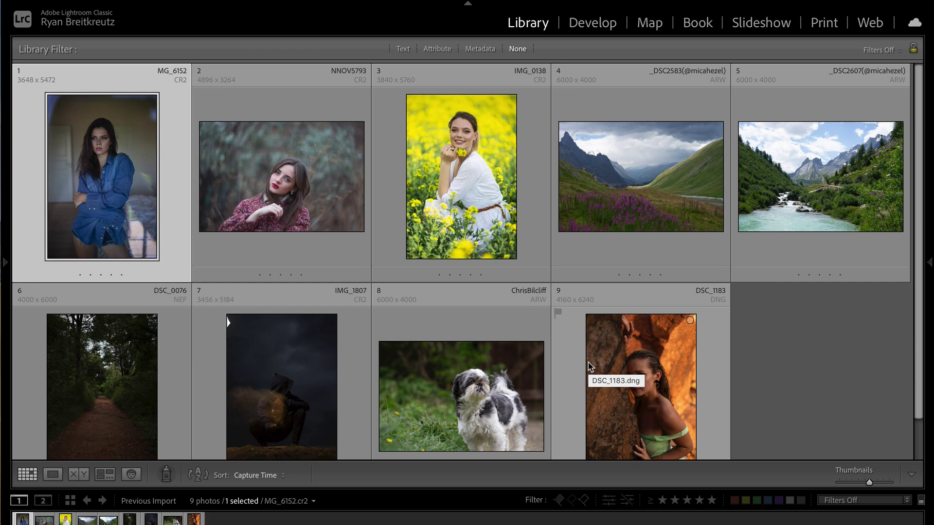
left_click(612, 26)
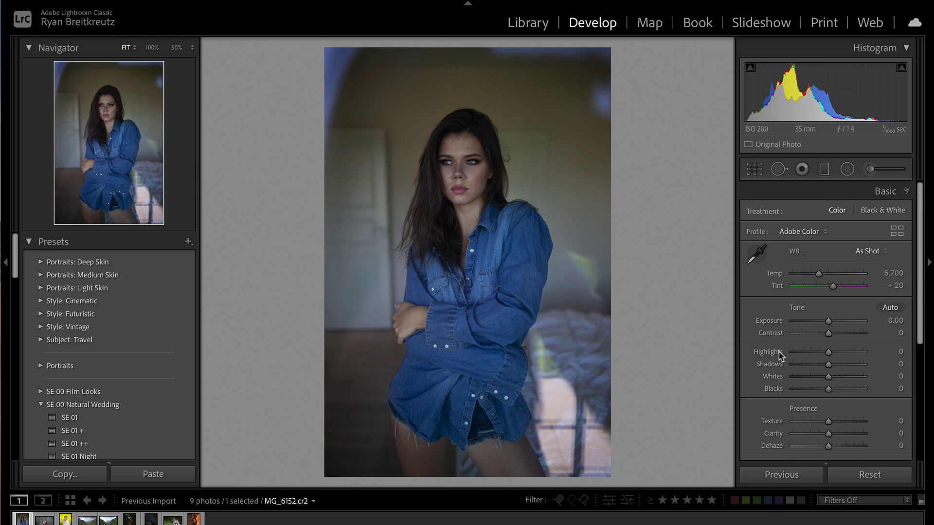
left_click_drag(819, 274, 831, 275)
left_click_drag(828, 321, 834, 322)
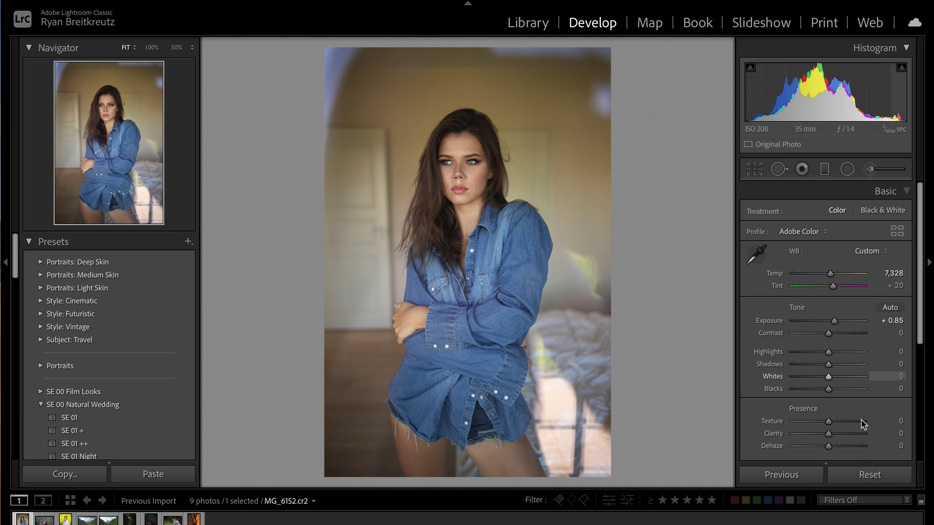
left_click(882, 477)
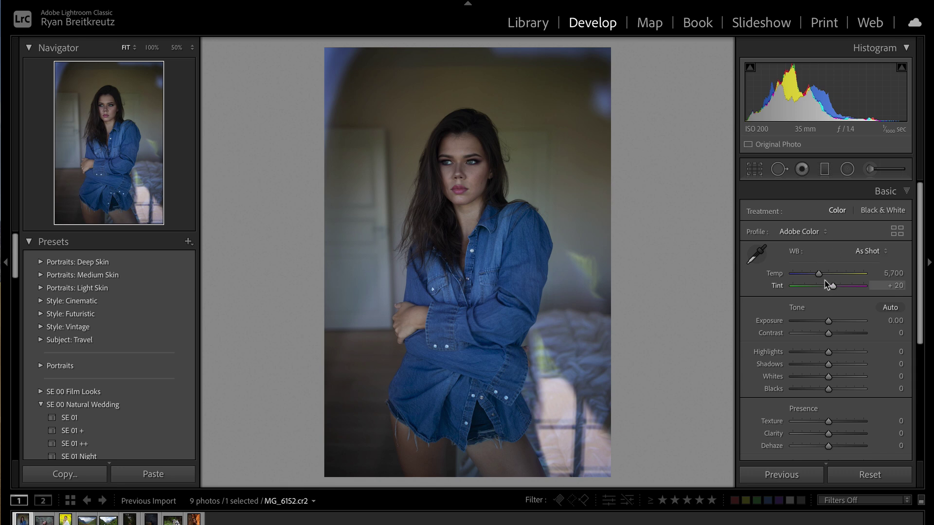
Warm the portrait to a colour temperature of 7,768 and raise the overall exposure to +0.95.
left_click_drag(818, 274, 834, 275)
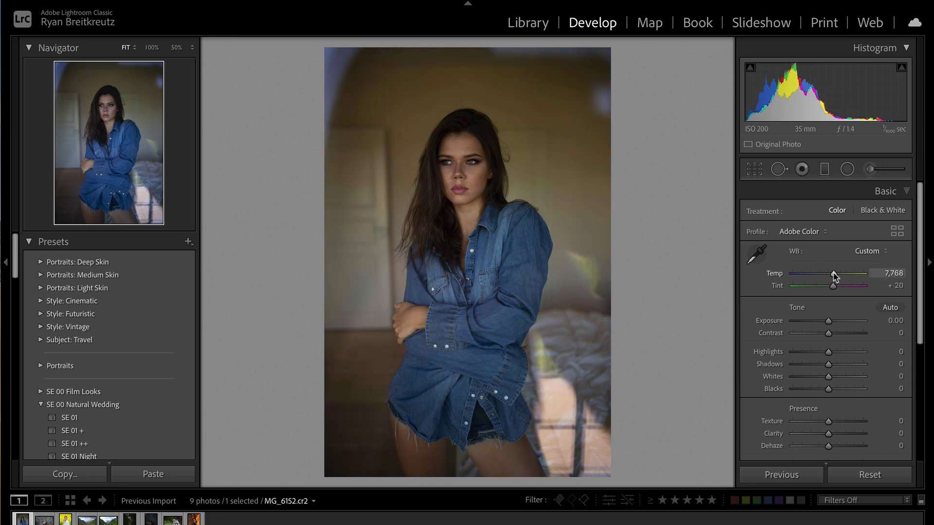
left_click_drag(829, 325, 835, 325)
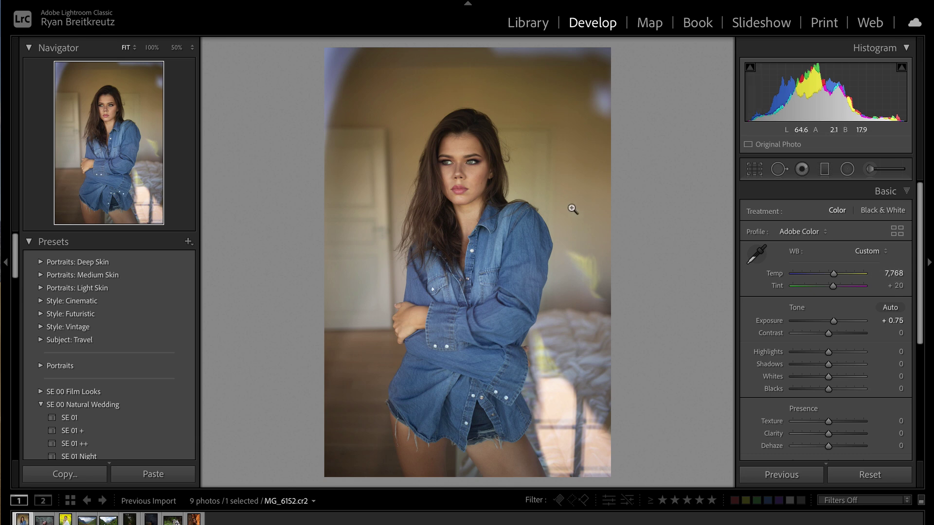
left_click(828, 323)
left_click_drag(828, 323, 835, 325)
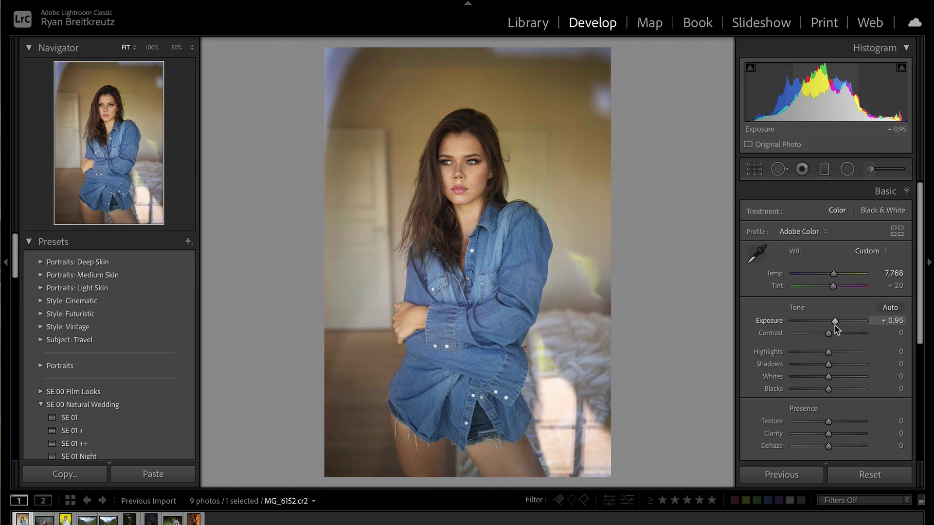
Draw a tall radial filter around the woman, with its effects reset and its exposure lowered to -1.13.
left_click_drag(457, 219, 555, 456)
left_click_drag(531, 318, 532, 365)
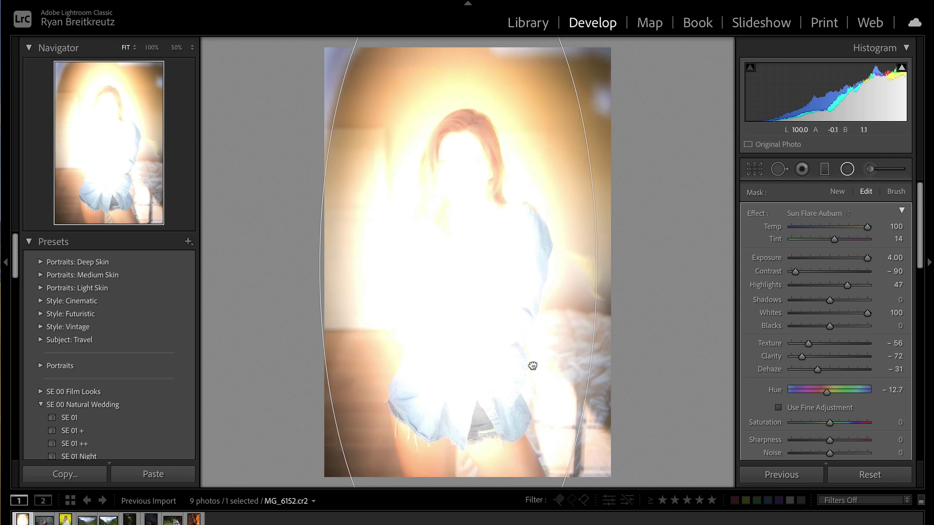
left_click(755, 213)
left_click_drag(829, 259, 819, 265)
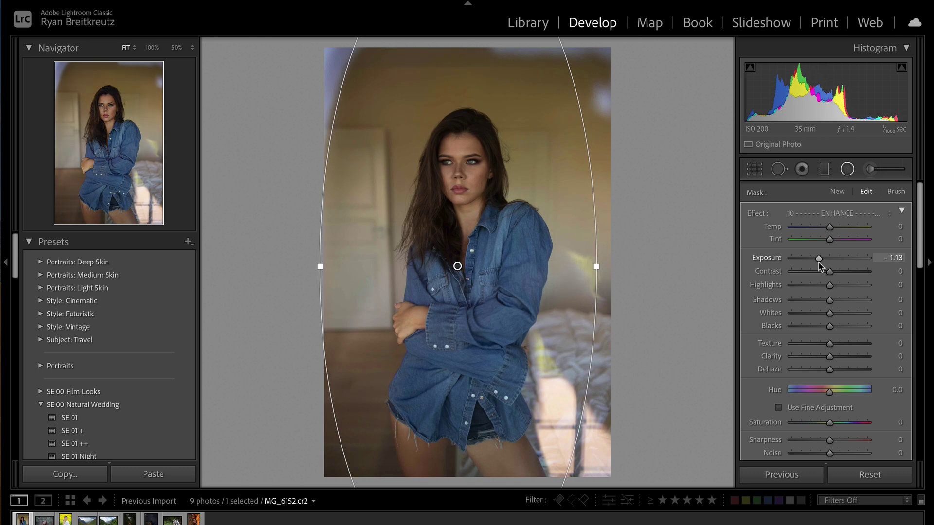
Invert the radial filter so it affects the surroundings and shift it slightly to centre it on the woman.
key("apostrophe")
left_click_drag(432, 337, 448, 339)
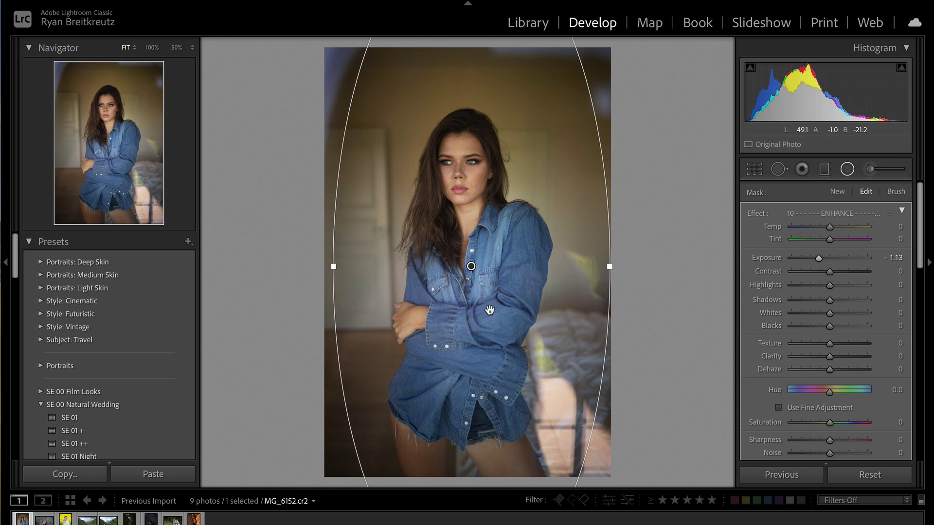
key("Delete")
key("ctrl+z")
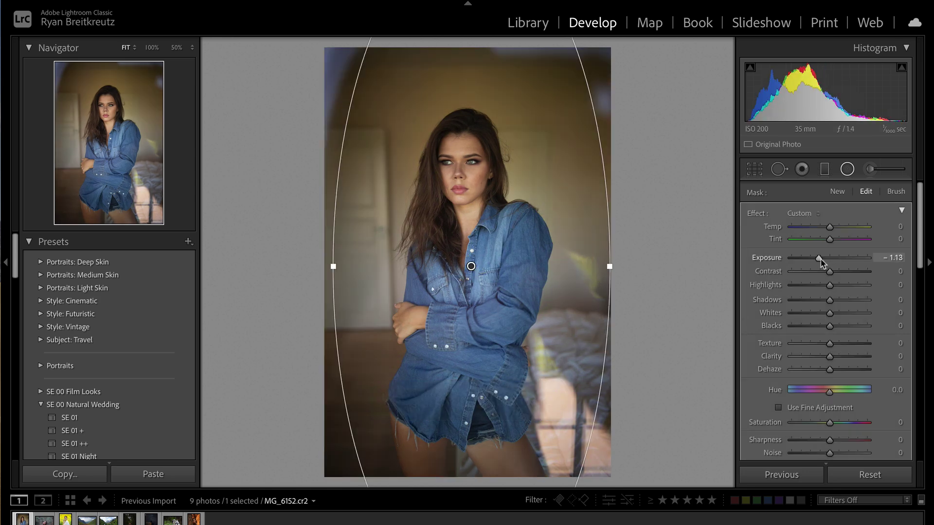
Soften the radial filter's darkening by raising its exposure to slightly above -0.61, and finish editing the mask.
left_click_drag(820, 259, 826, 261)
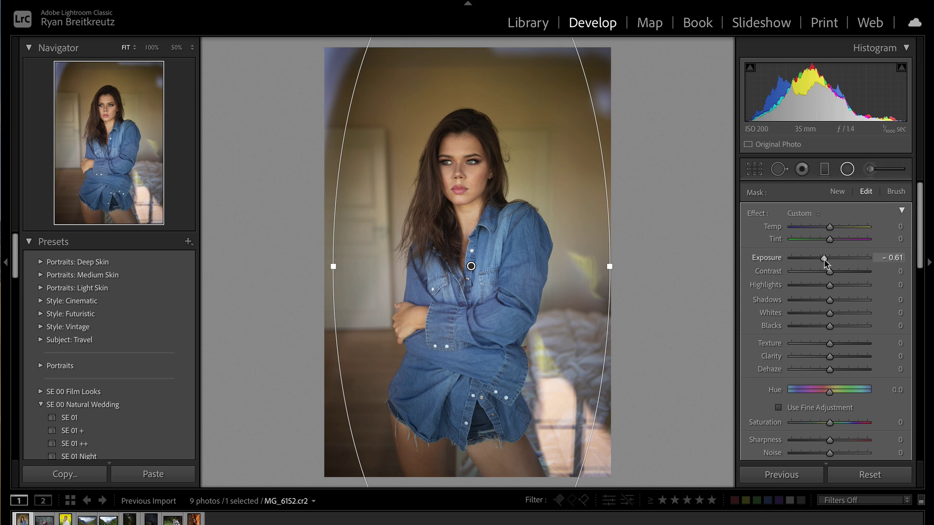
left_click_drag(825, 262, 826, 262)
key("shift+m")
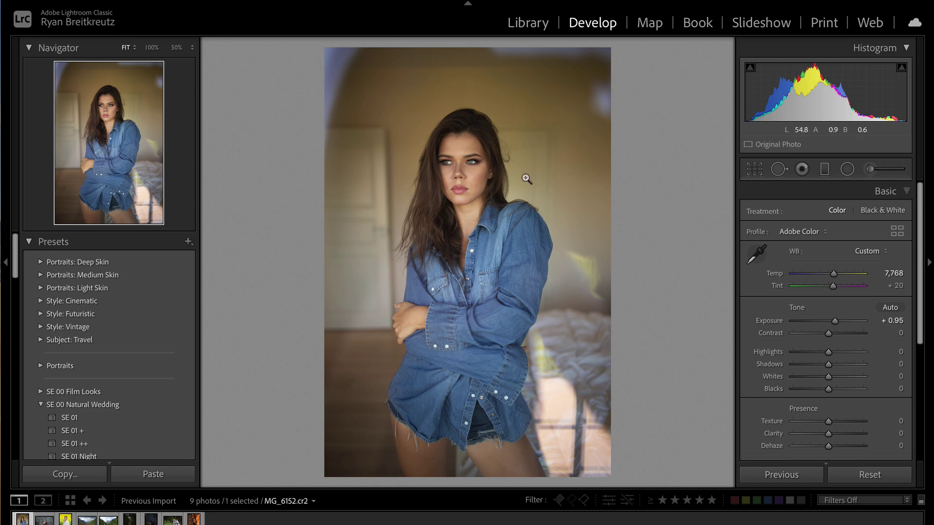
left_click(327, 58)
left_click_drag(565, 156, 320, 93)
left_click_drag(501, 486, 506, 267)
left_click(681, 259)
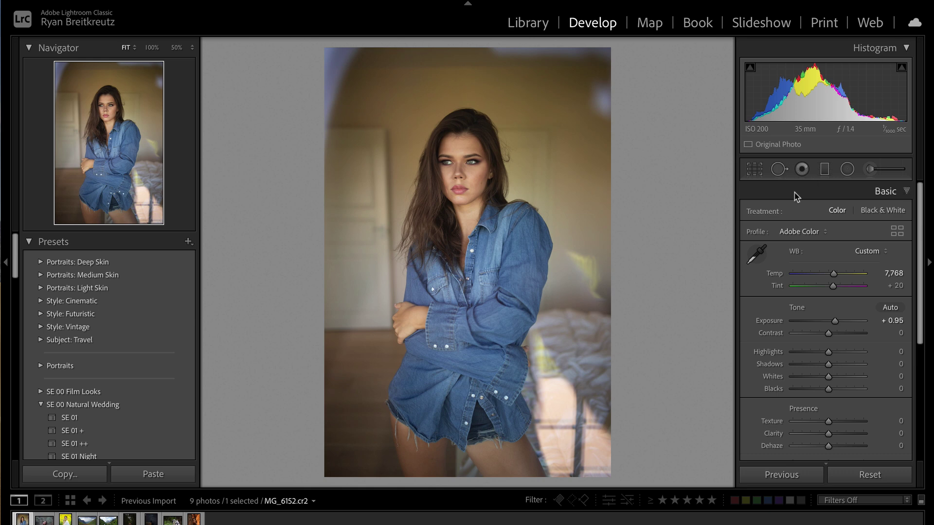
Crop the portrait tighter at the original aspect ratio, reposition the woman within the frame, and apply the crop.
key("r")
left_click_drag(325, 49, 343, 79)
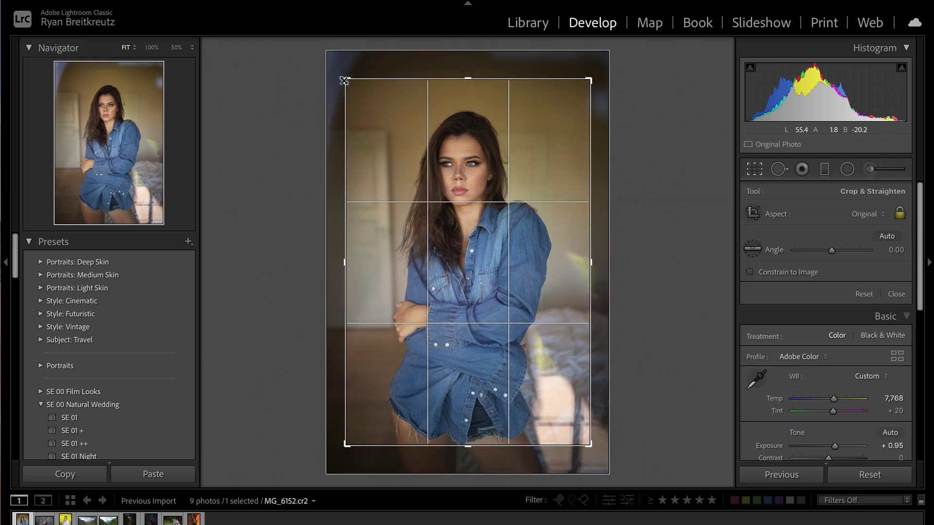
left_click_drag(416, 226, 416, 213)
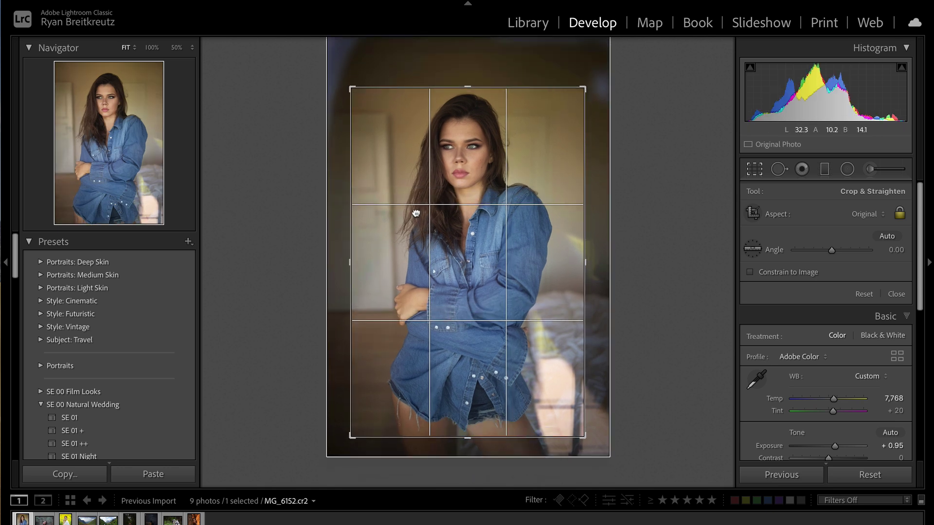
key("Return")
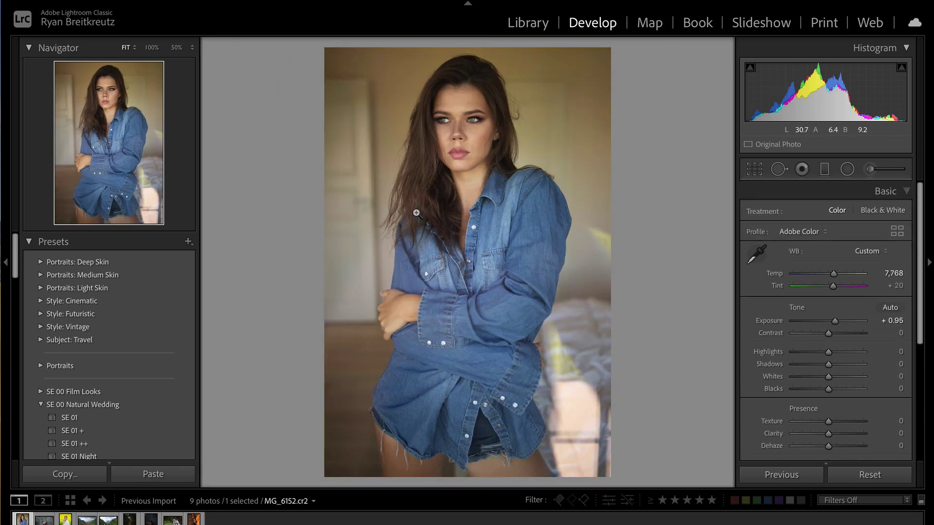
Loosen the crop to leave more room above the woman's head and around her body.
key("r")
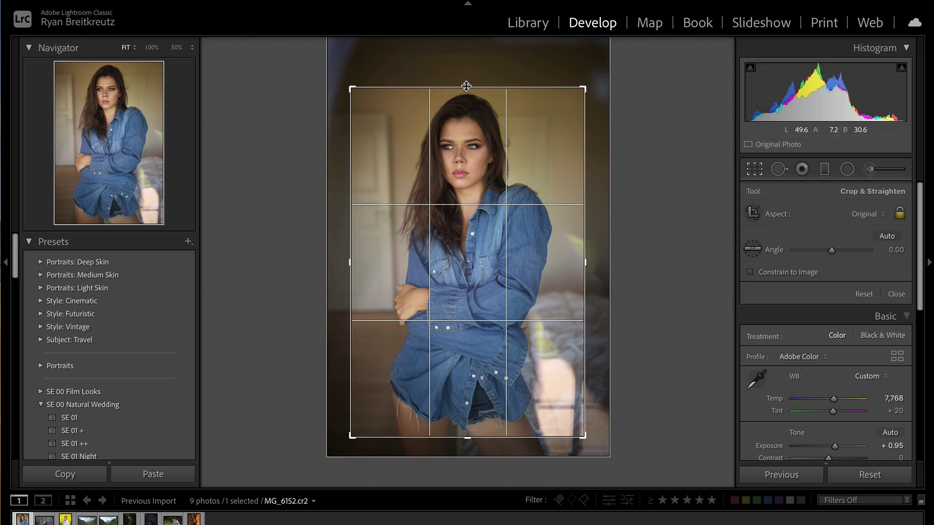
key("r")
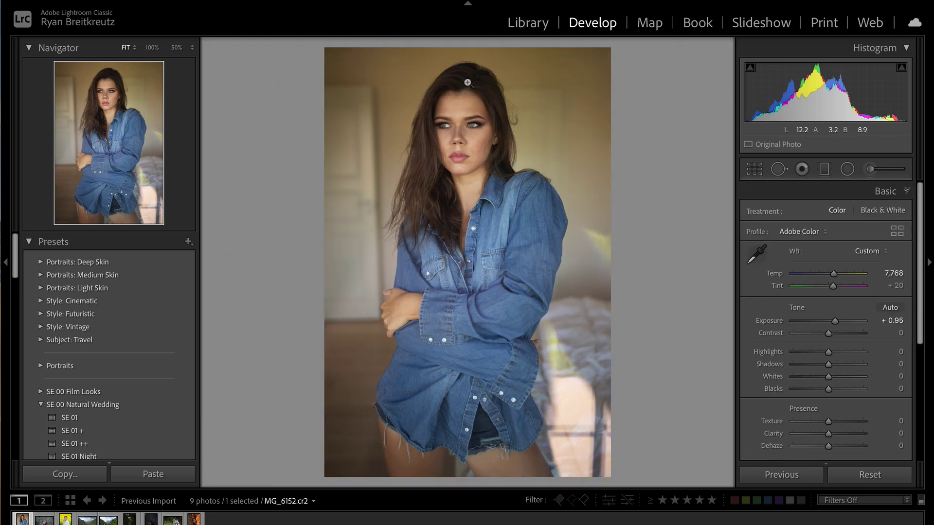
key("r")
left_click_drag(466, 81, 466, 62)
key("r")
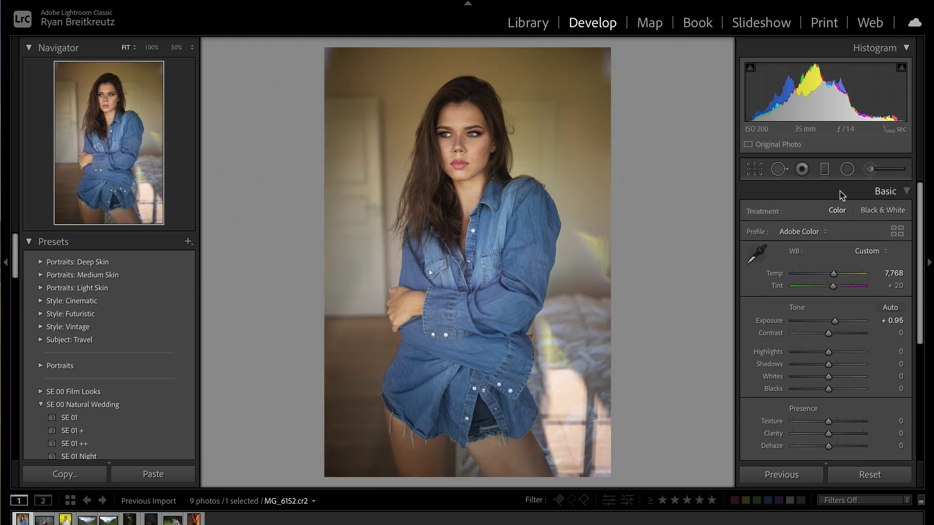
Heal the bright patch at the photo's upper-right edge with a size 82 spot at full opacity.
left_click(786, 170)
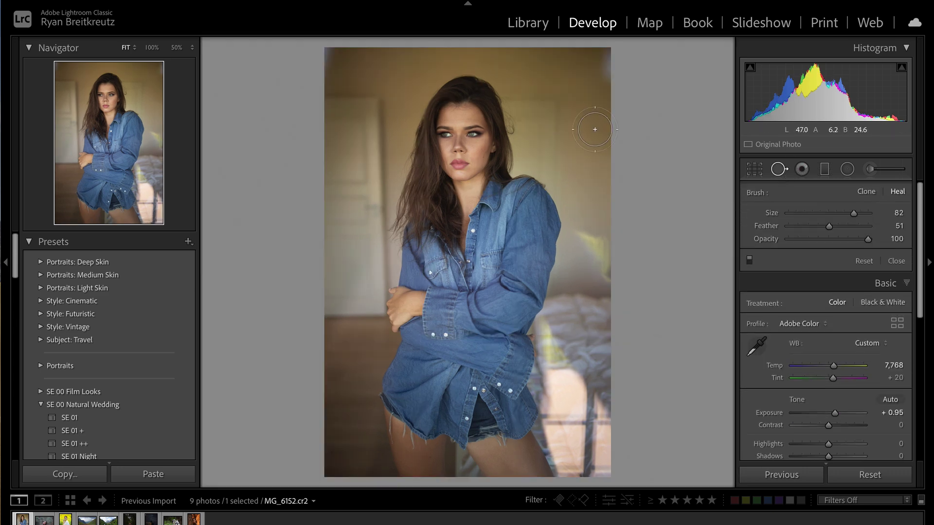
left_click(611, 66)
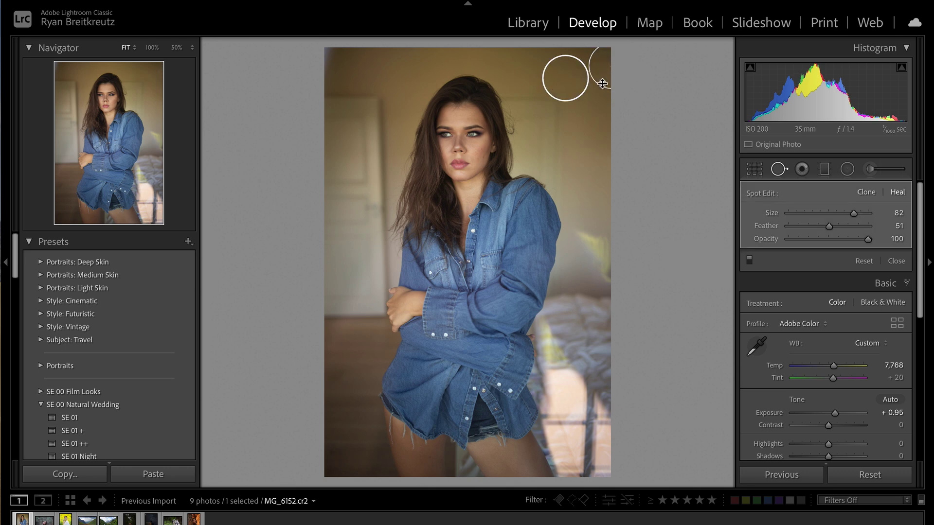
key("q")
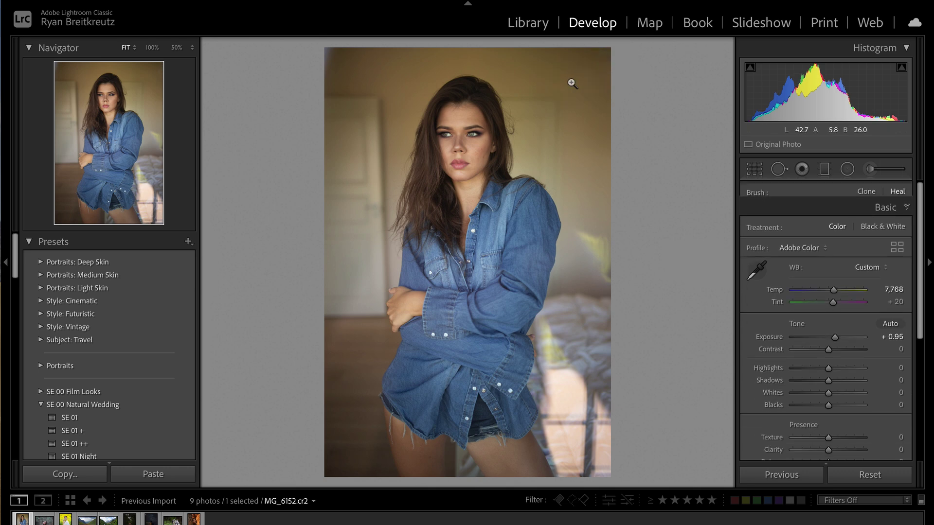
Heal the flare in the photo's upper-left corner, using the plain wall near the upper right as the source.
left_click(779, 169)
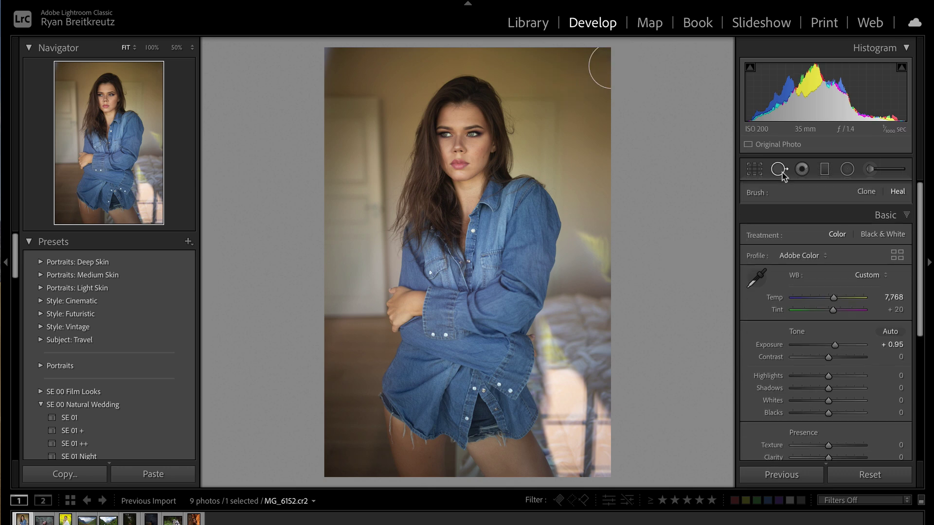
left_click(327, 55)
mouse_move(379, 337)
left_mouse_down()
mouse_move(382, 56)
mouse_move(394, 65)
mouse_move(394, 41)
mouse_move(392, 60)
mouse_move(560, 73)
left_mouse_up()
key("Escape")
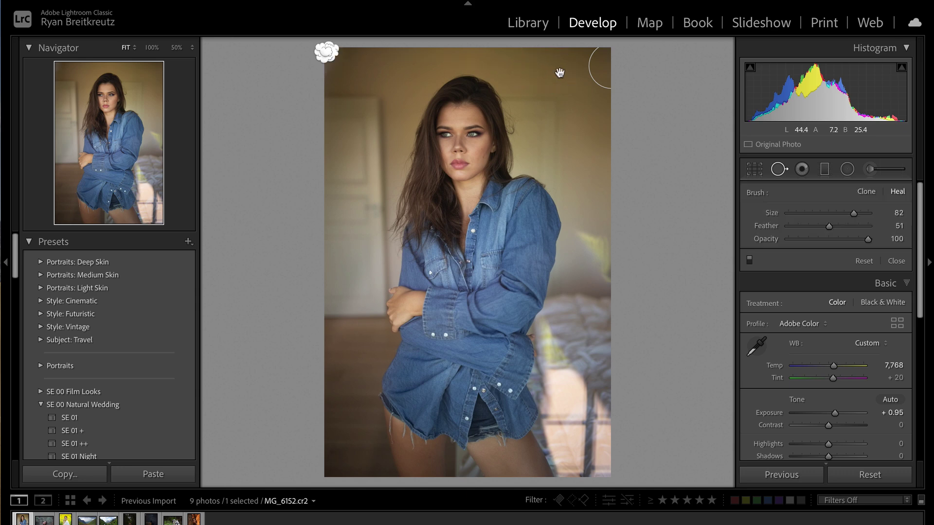
scroll(321, 54, "down", 1)
left_click(322, 55)
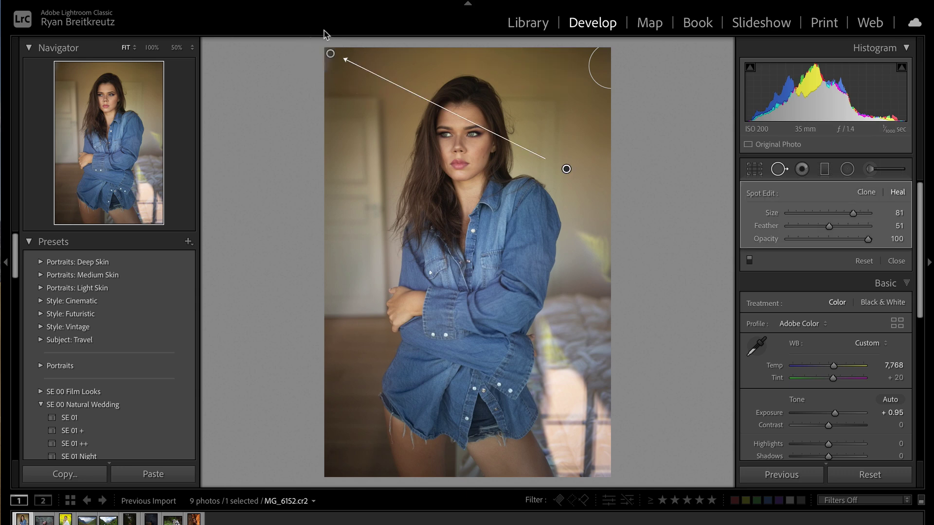
left_click_drag(568, 167, 543, 65)
key("q")
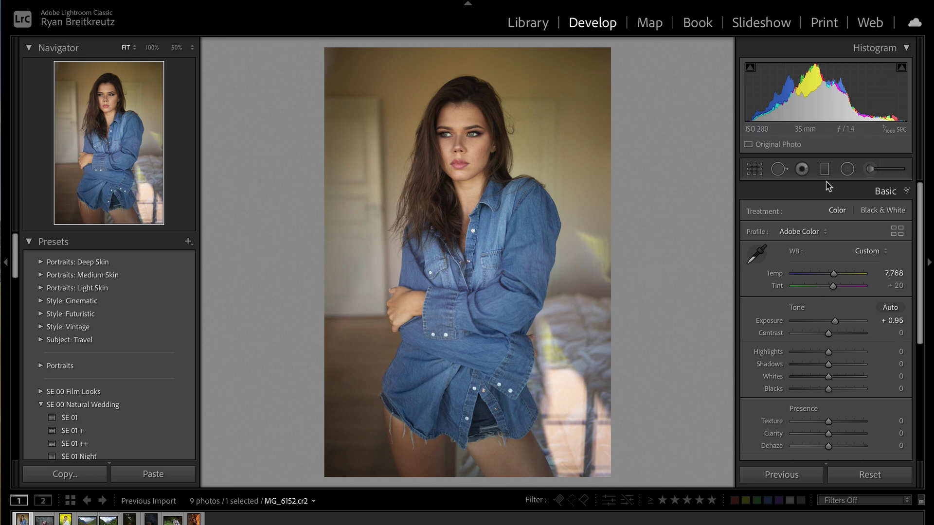
Shape the point tone curve with three anchors, raising the midtones to 126/136 and lowering the shadows to 62/52.
scroll(846, 363, "down", 5)
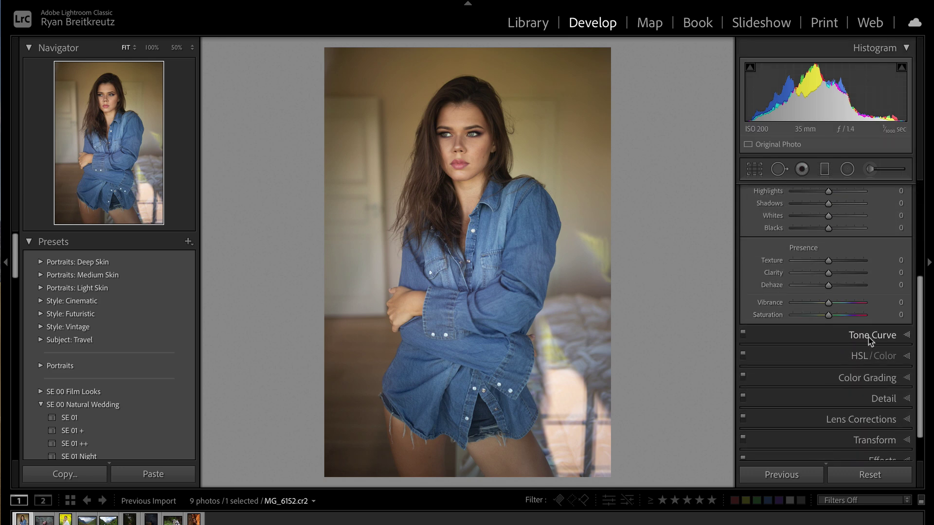
left_click(854, 336)
scroll(892, 244, "up", 3)
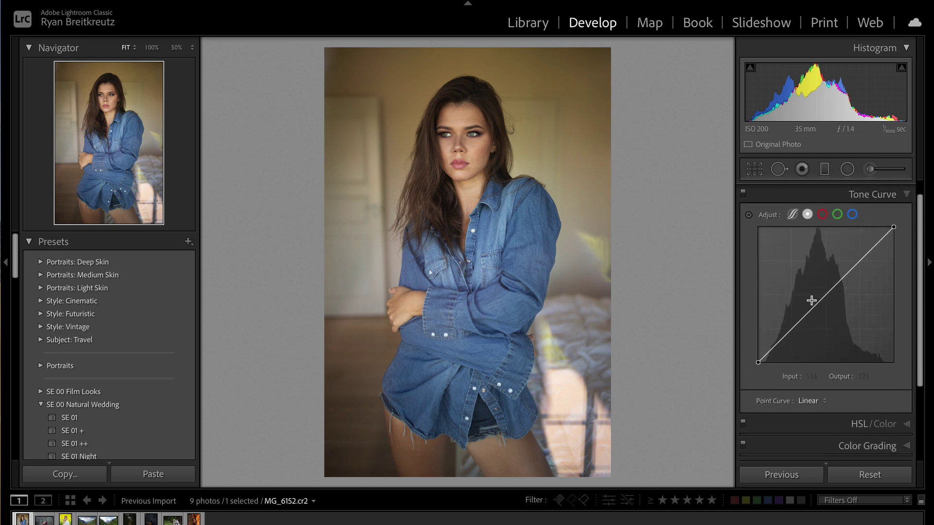
left_click(823, 298)
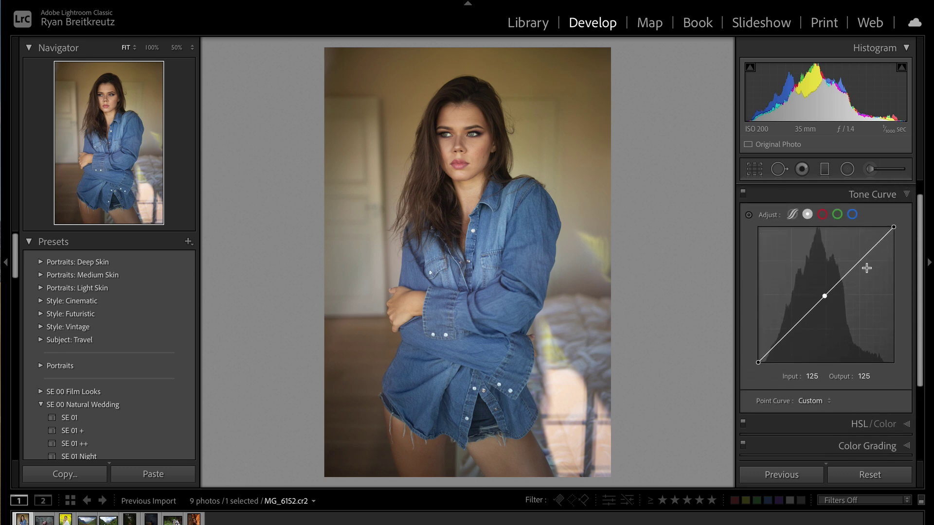
left_click(788, 331)
left_click_drag(825, 304, 826, 292)
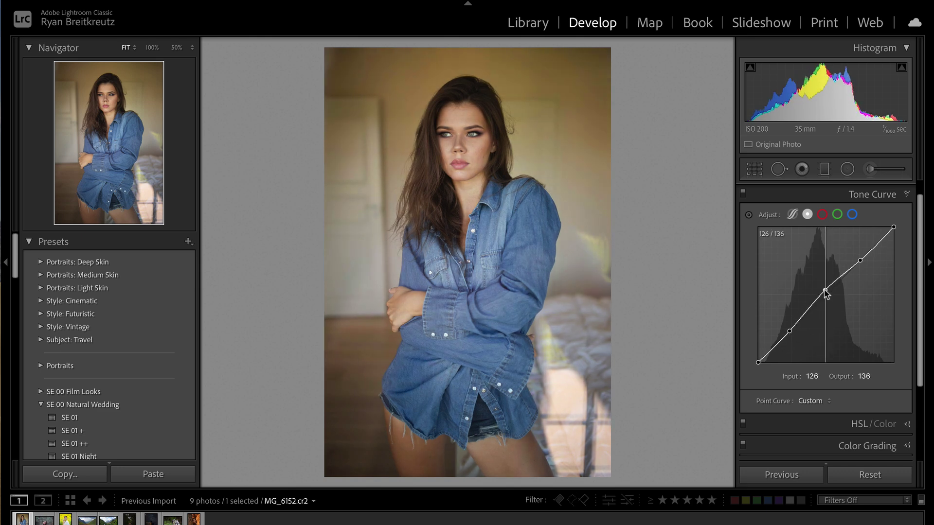
left_click_drag(789, 333, 792, 339)
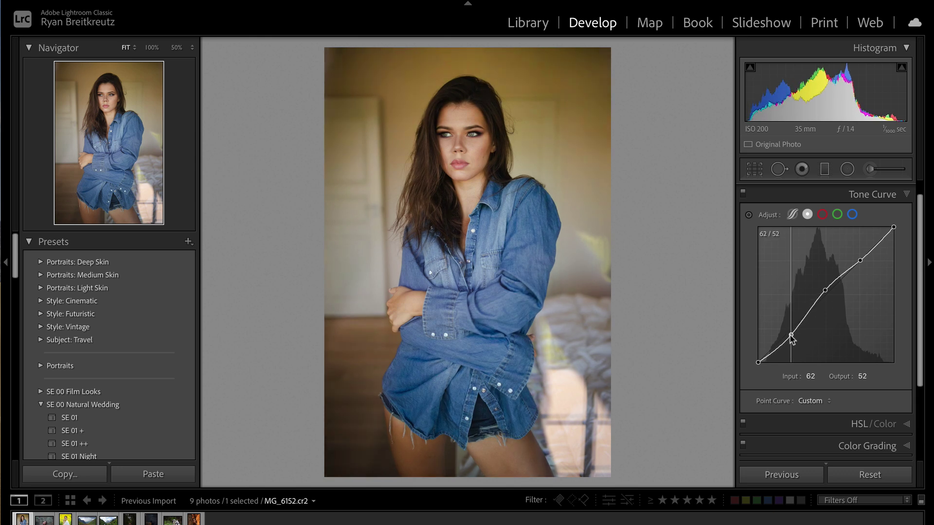
Reduce the photo's contrast to -24 and its highlights to -20.
scroll(856, 277, "up", 3)
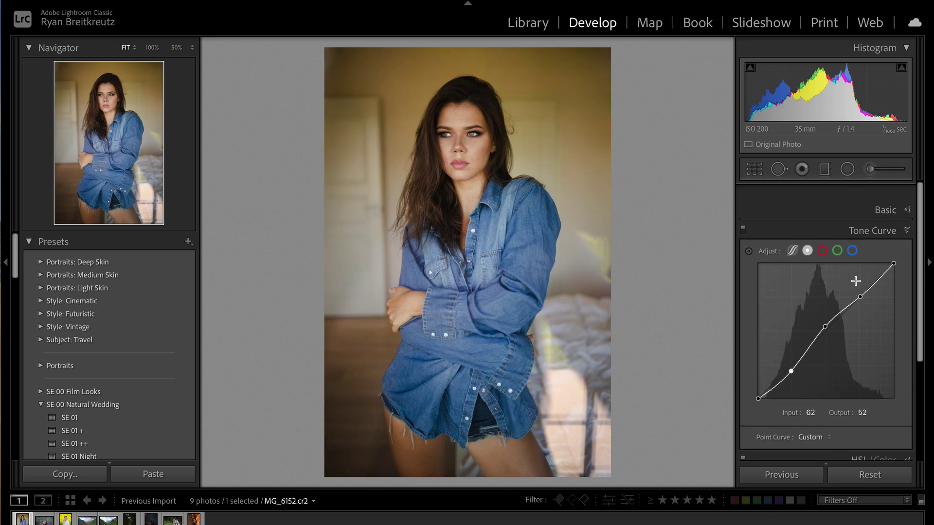
left_click(829, 182)
left_click_drag(822, 335, 822, 354)
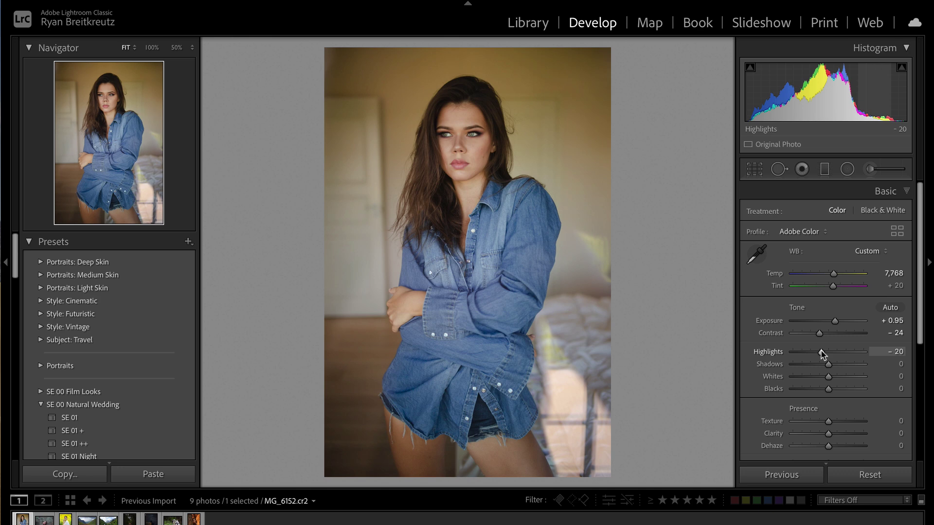
Lower the white endpoint of the point tone curve to 255/241 and check the wall and face up close.
scroll(900, 386, "down", 5)
left_click(883, 334)
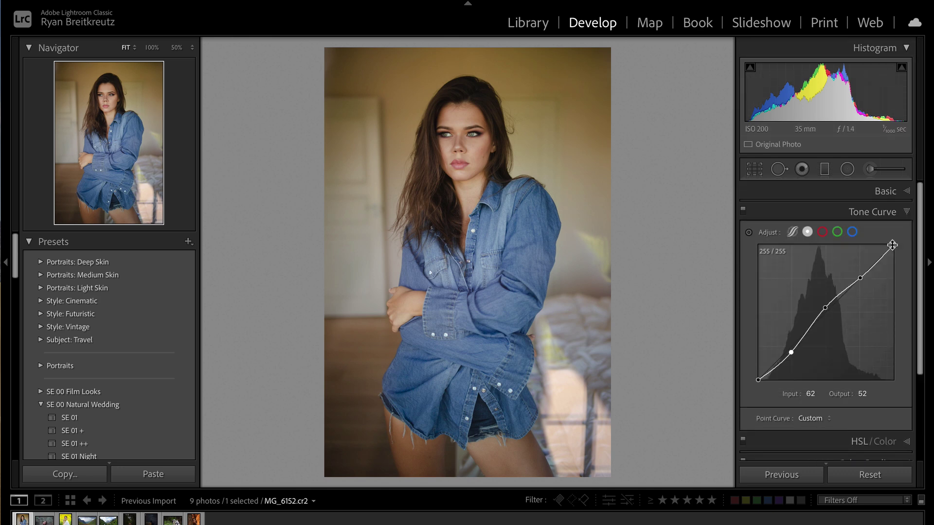
left_click_drag(893, 246, 895, 310)
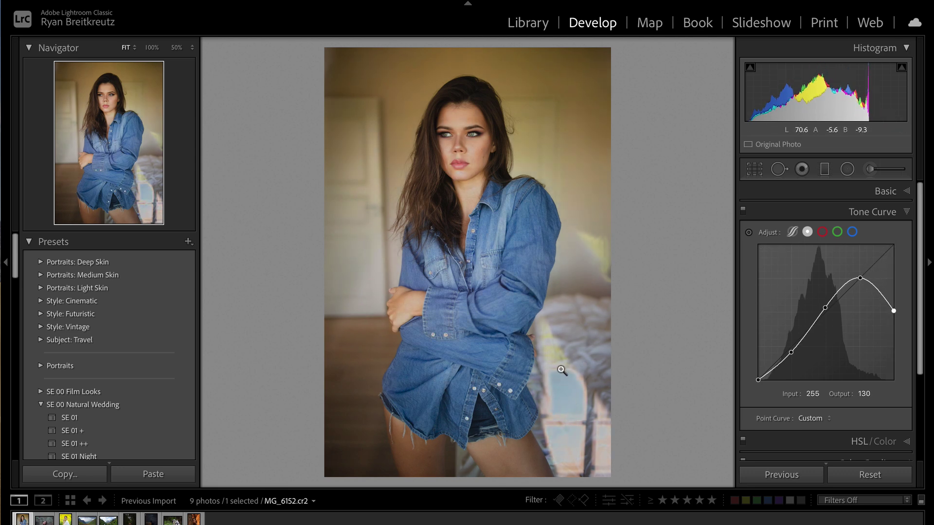
left_click_drag(894, 315, 929, 258)
left_click_drag(929, 258, 930, 255)
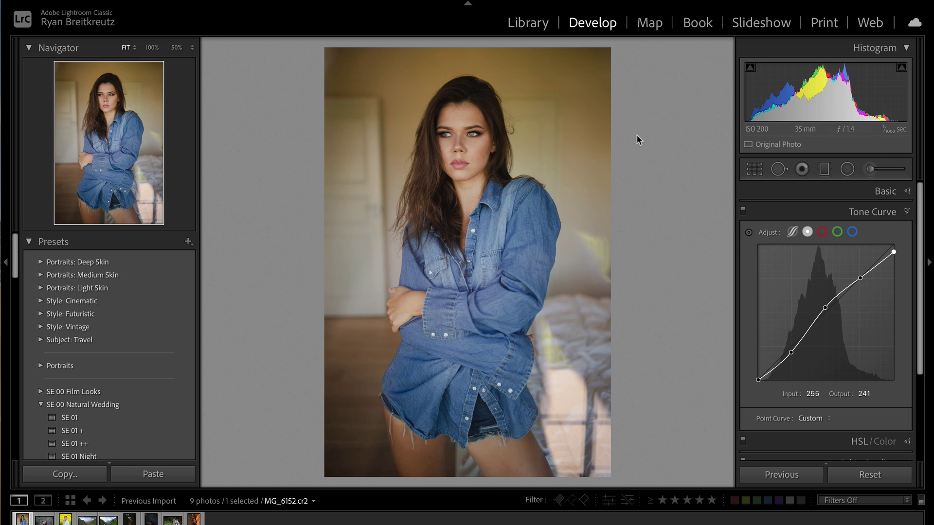
left_click(602, 117)
left_click_drag(600, 147, 546, 199)
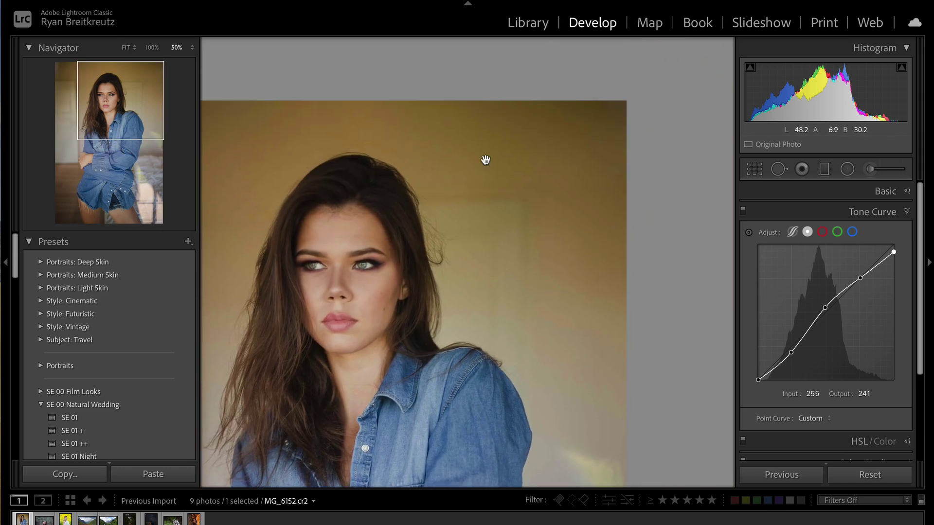
scroll(574, 220, "down", 3)
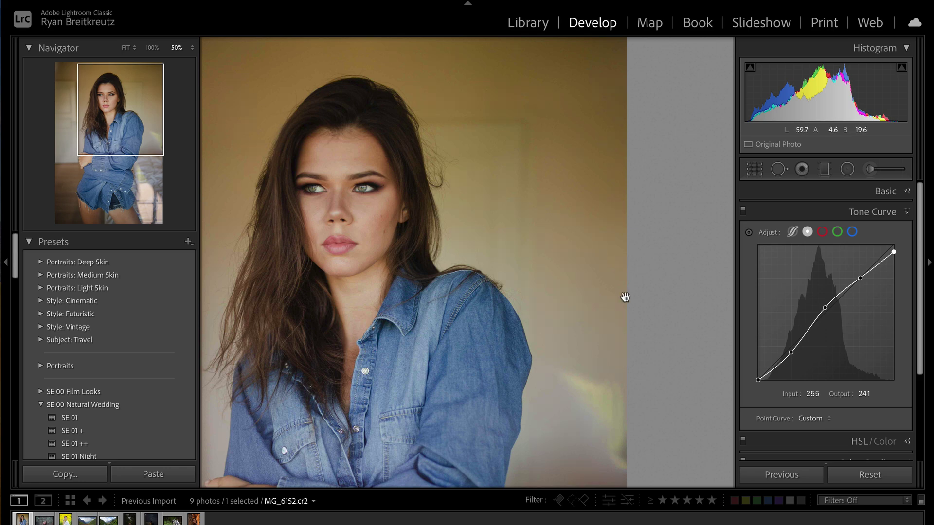
left_click_drag(569, 324, 703, 292)
left_click(702, 292)
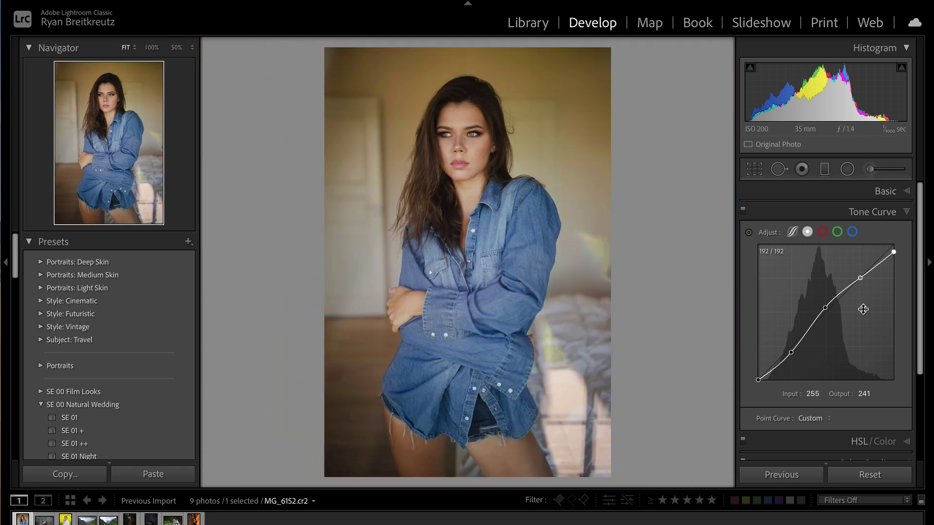
Enable lens profile corrections with the Sigma 35mm F1.4 DG HSM profile.
scroll(827, 272, "down", 5)
left_click(861, 386)
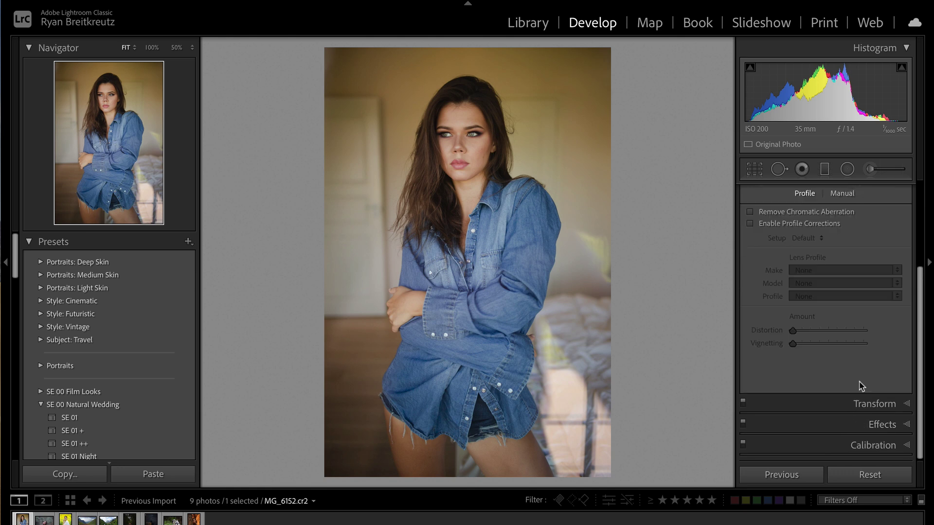
left_click(750, 224)
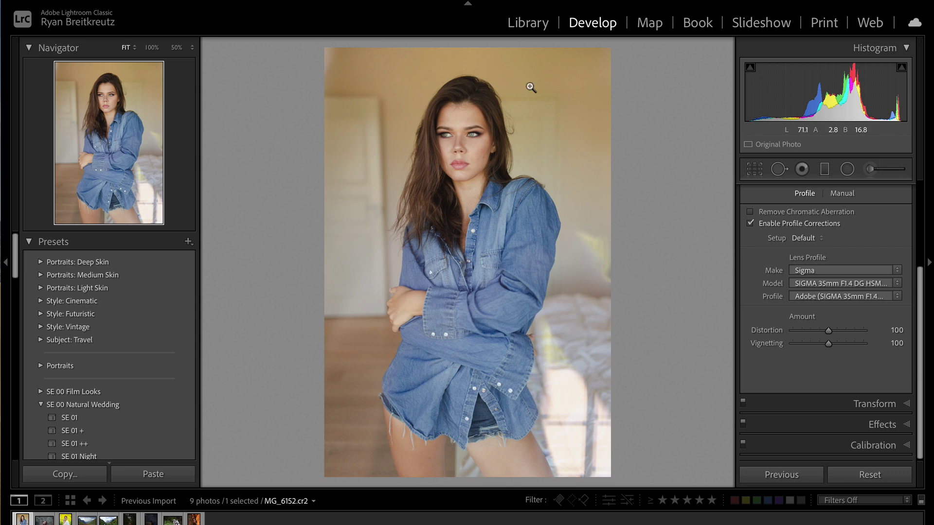
Lower the photo's overall exposure to slightly below +0.69.
key("minus")
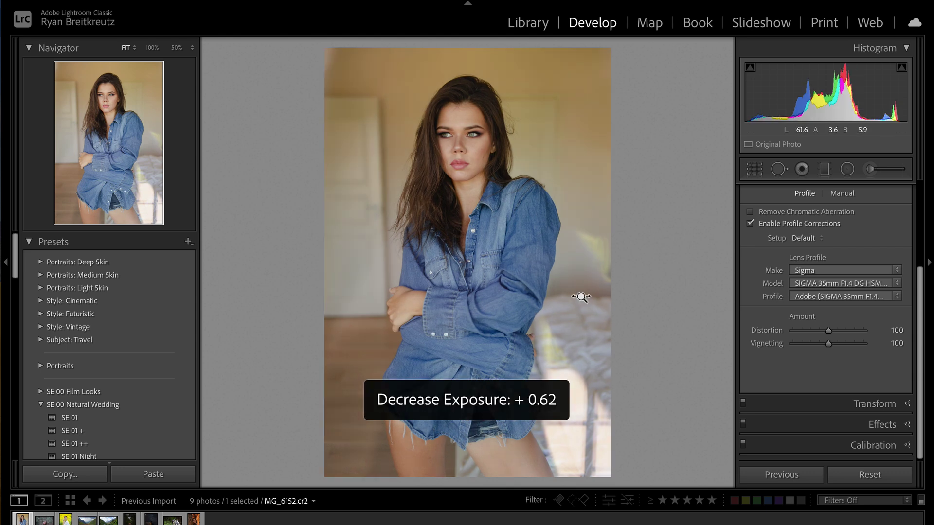
key("minus")
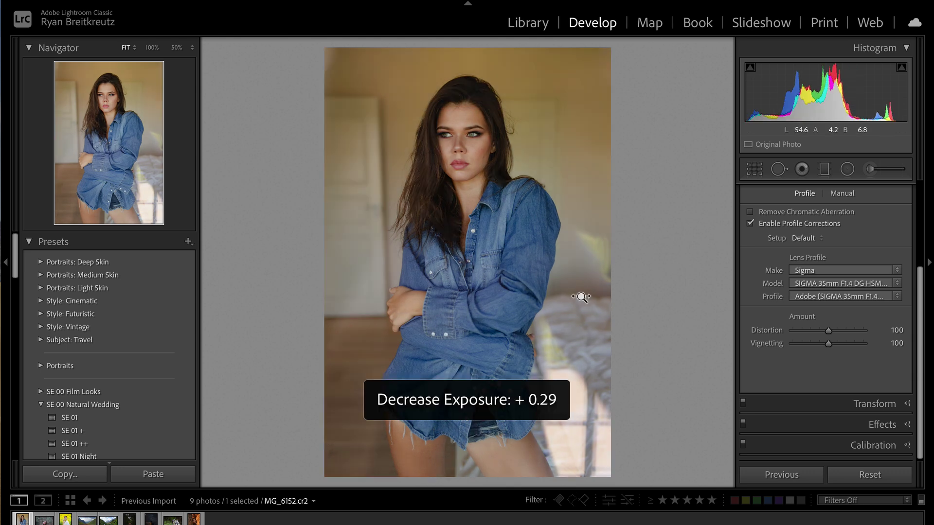
key("equal")
key("equal")
key("equal")
key("equal")
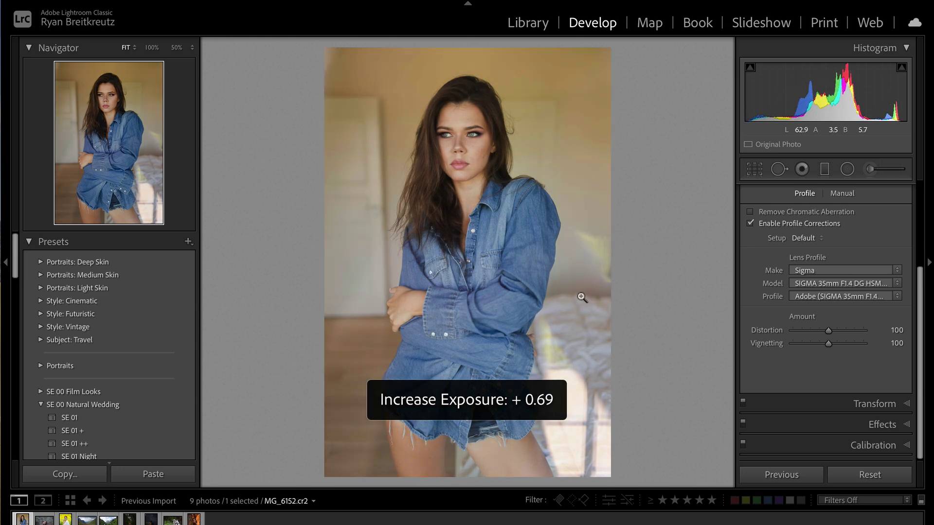
key("minus")
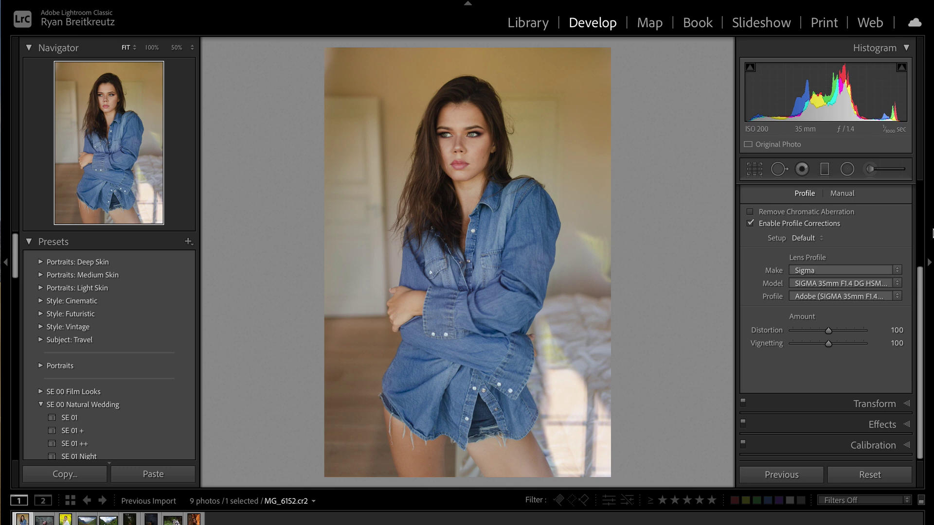
Paint an adjustment brush mask over the background along the photo's right side and reset its effect values to zero.
left_click(868, 171)
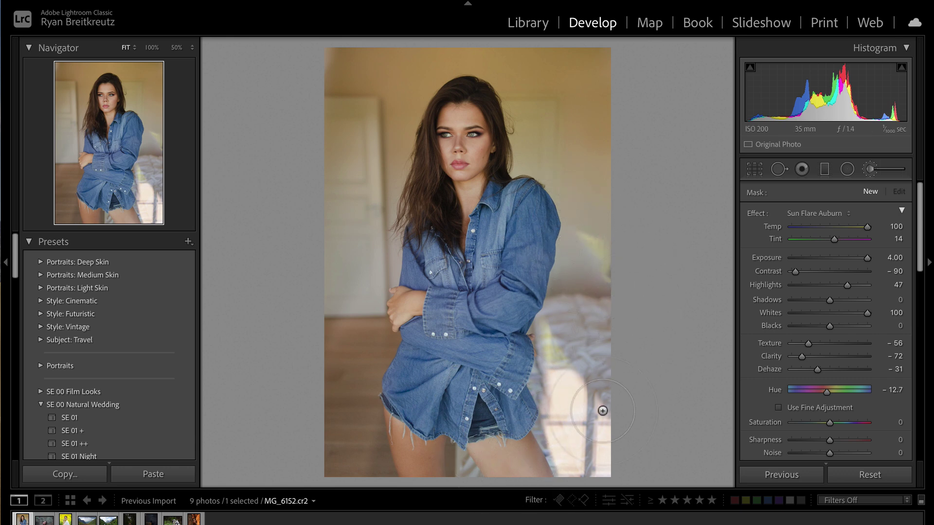
mouse_move(577, 413)
left_mouse_down()
mouse_move(613, 85)
mouse_move(634, 177)
mouse_move(613, 169)
mouse_move(582, 91)
mouse_move(586, 53)
left_mouse_up()
scroll(827, 317, "down", 3)
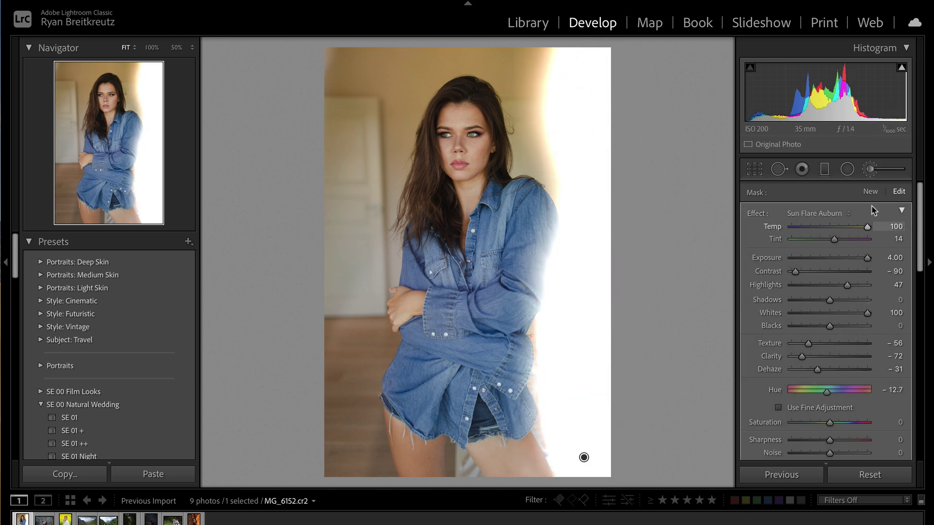
scroll(855, 365, "down", 3)
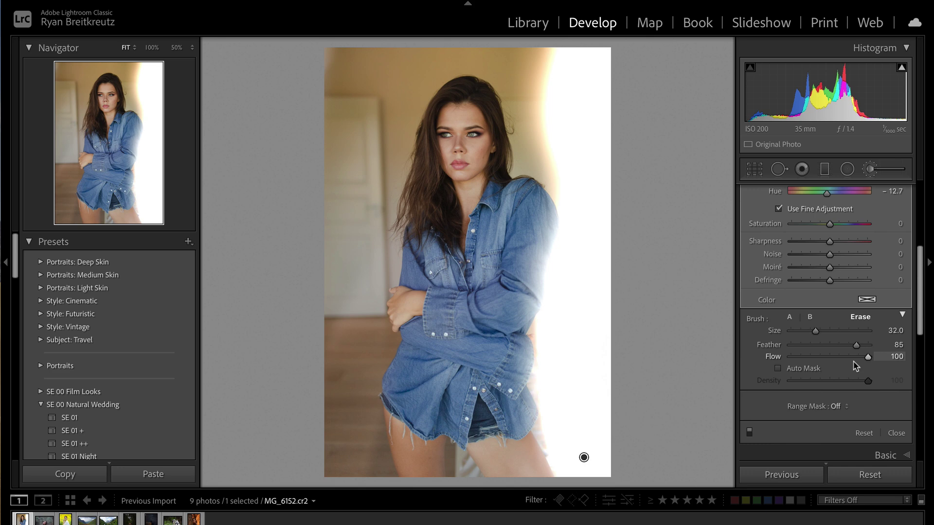
scroll(751, 208, "up", 6)
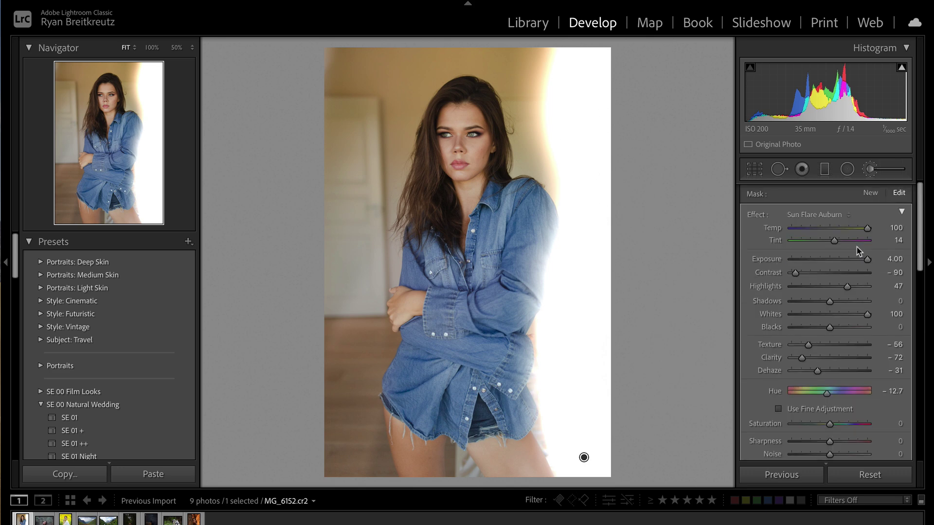
left_click(756, 214, "alt")
Show the mask overlay and extend the mask over the remaining background with Auto Mask on, size 21, feather and flow 100.
scroll(800, 340, "down", 8)
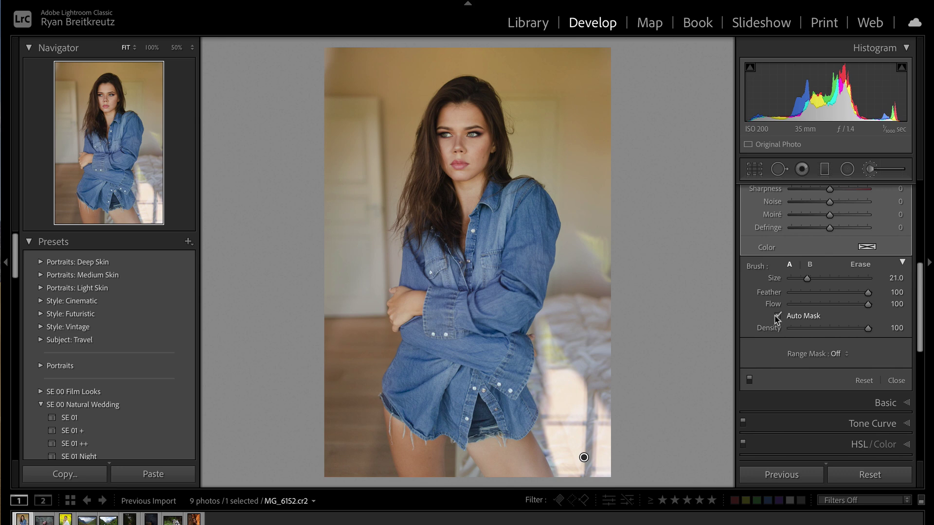
key("o")
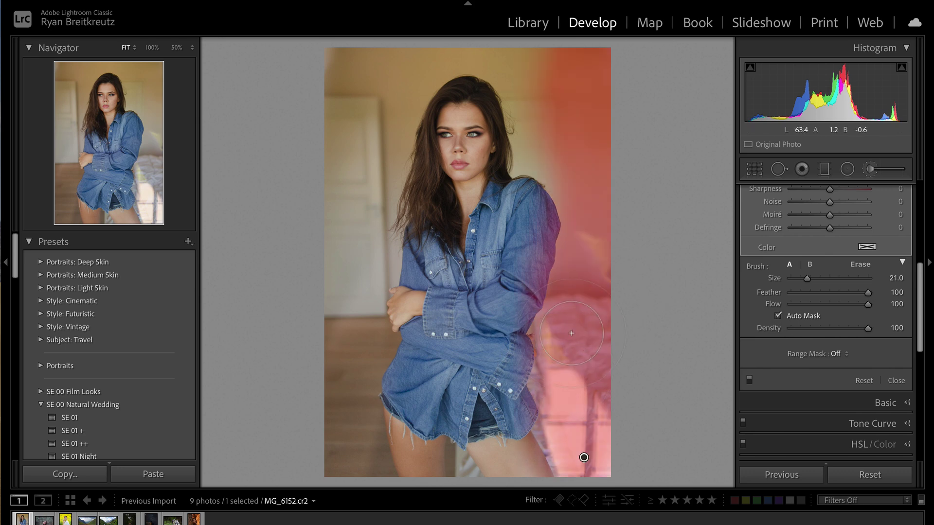
mouse_move(585, 176)
left_mouse_down()
mouse_move(509, 44)
mouse_move(545, 139)
mouse_move(533, 79)
mouse_move(456, 45)
mouse_move(370, 74)
mouse_move(417, 38)
mouse_move(357, 204)
mouse_move(332, 74)
mouse_move(348, 345)
mouse_move(390, 204)
mouse_move(356, 375)
mouse_move(341, 399)
mouse_move(351, 491)
mouse_move(341, 429)
mouse_move(356, 476)
left_mouse_up()
Erase the mask spill from the woman's hair with a small eraser of about size 9 and feather 85.
key("z")
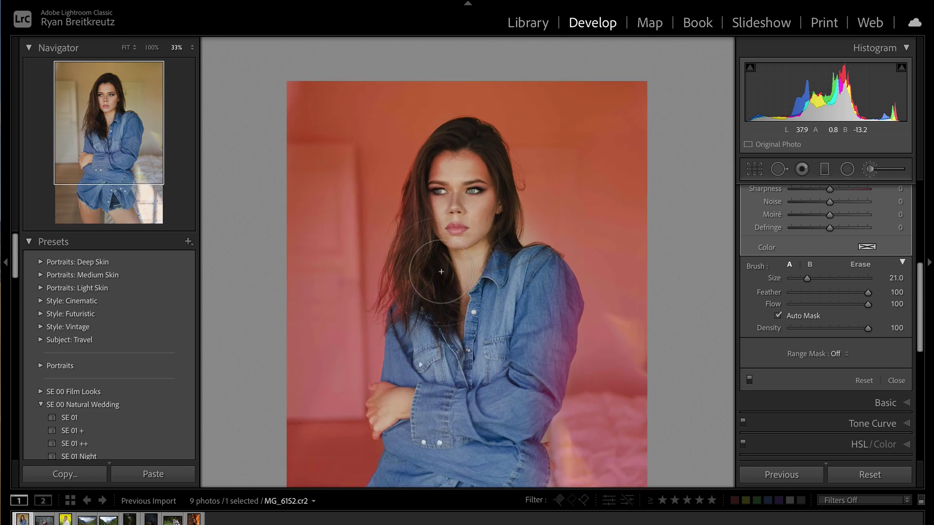
key("alt")
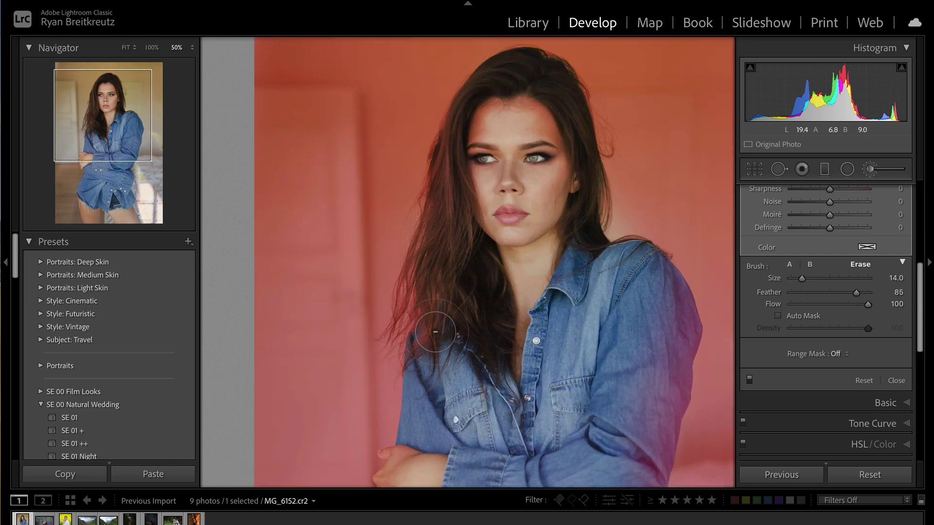
key("bracketleft")
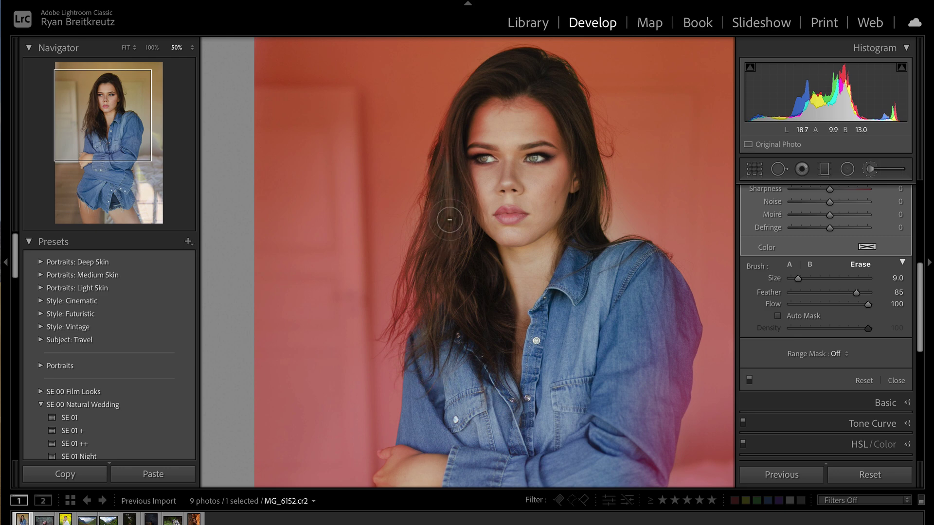
key("alt")
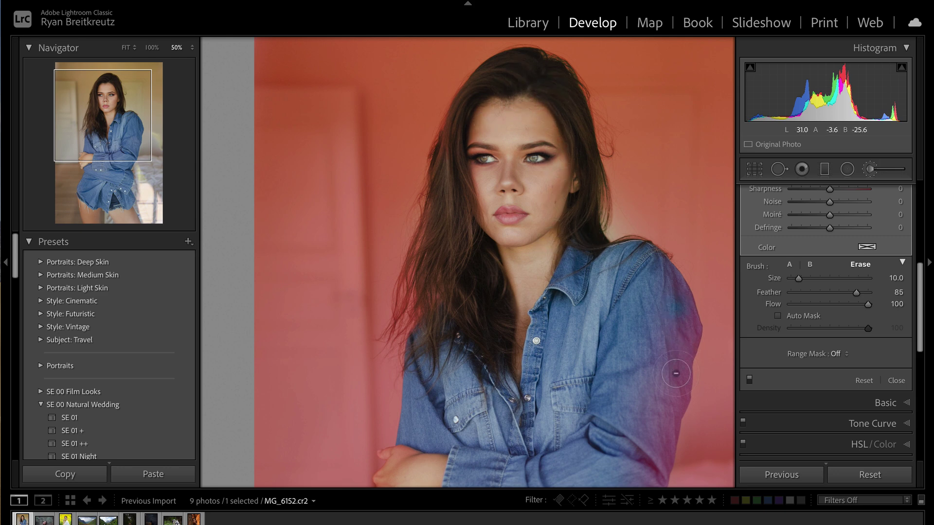
Undo the rough erase stroke on the denim sleeve and clear the mask spill there with Auto Mask on for the eraser.
mouse_move(670, 286)
left_mouse_down()
mouse_move(688, 362)
mouse_move(649, 479)
left_mouse_up()
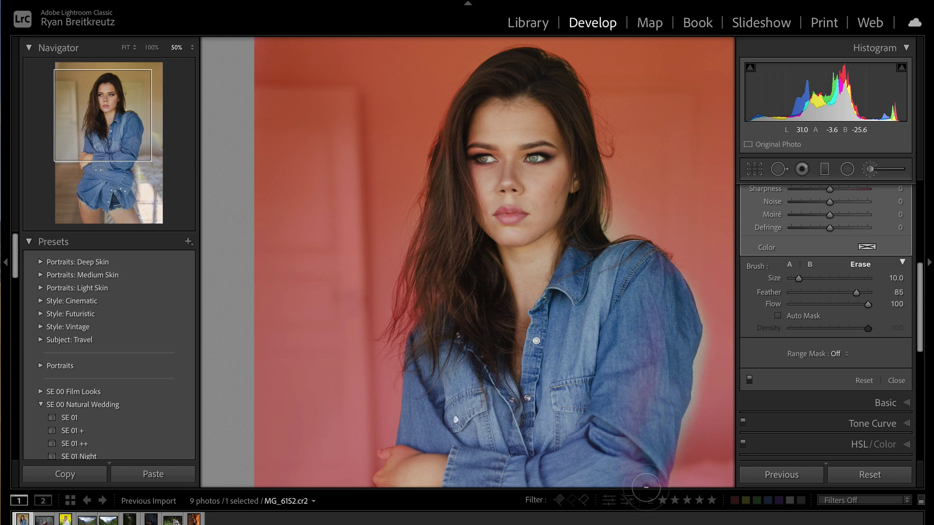
key("ctrl+z")
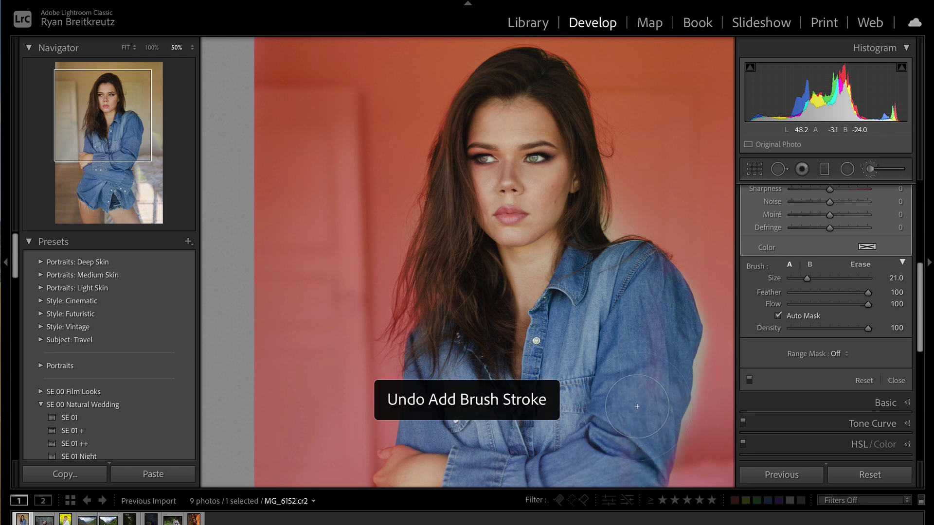
key("alt")
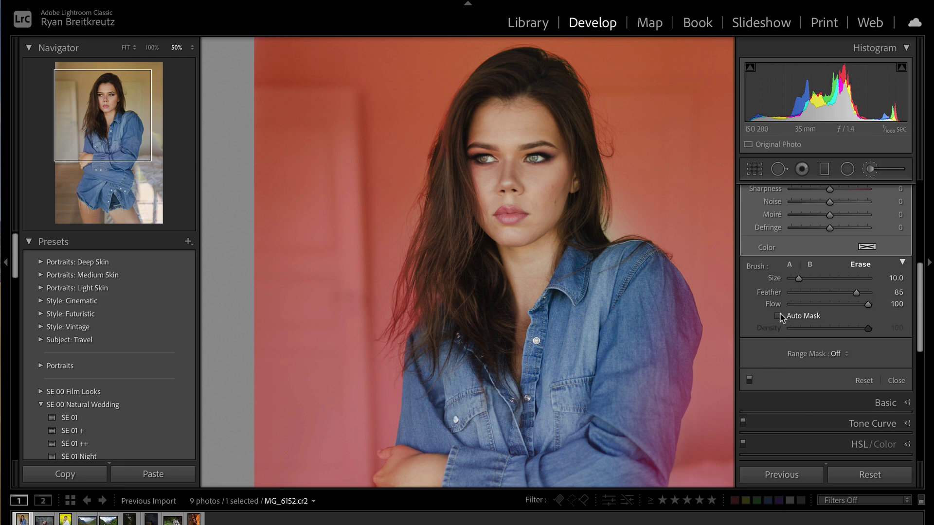
scroll(632, 360, "up", 4)
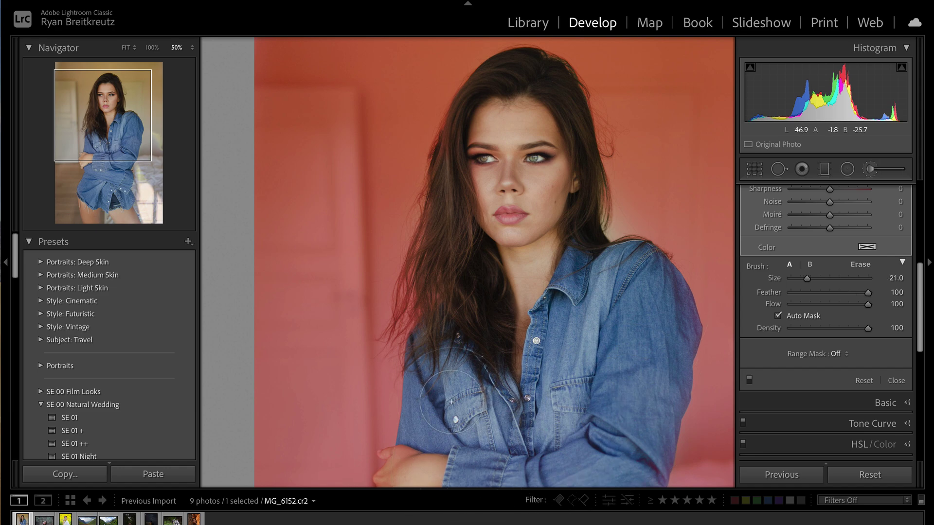
Erase the mask spill from the shirt hem and thighs in the lower part of the photo with Auto Mask on.
left_click_drag(109, 117, 110, 173)
key("alt")
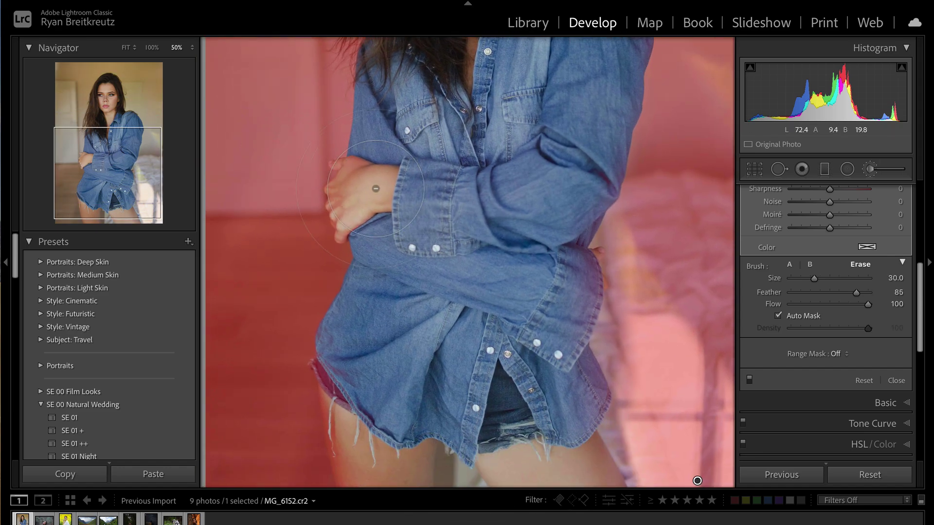
left_click_drag(363, 384, 335, 389)
left_click_drag(477, 396, 485, 284)
key("alt")
mouse_move(355, 336)
left_mouse_down()
mouse_move(355, 389)
mouse_move(416, 359)
mouse_move(408, 324)
mouse_move(292, 305)
mouse_move(324, 377)
mouse_move(407, 397)
left_mouse_up()
Add the background gap between the legs to the mask with a size 28 brush and erase the spill on the inner thigh.
key("alt")
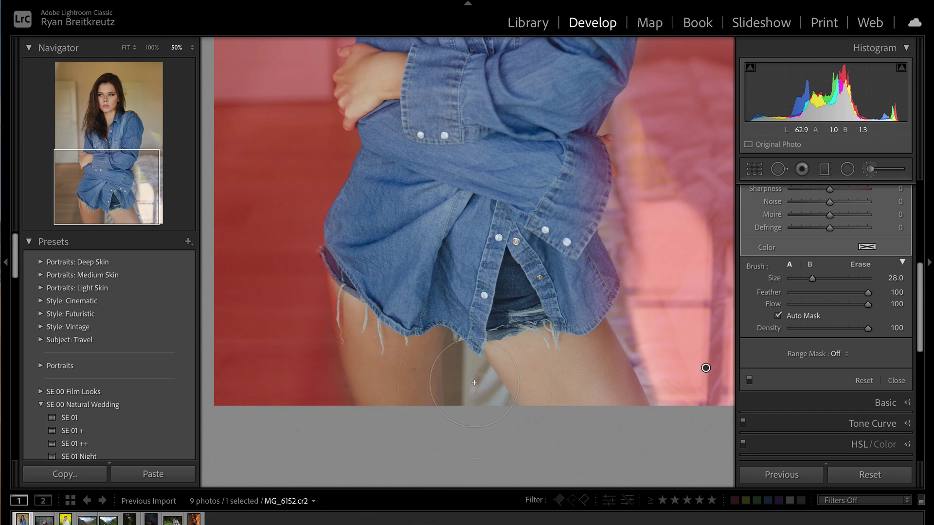
mouse_move(463, 356)
left_mouse_down()
mouse_move(454, 359)
mouse_move(460, 389)
mouse_move(487, 362)
mouse_move(515, 370)
left_mouse_up()
key("alt")
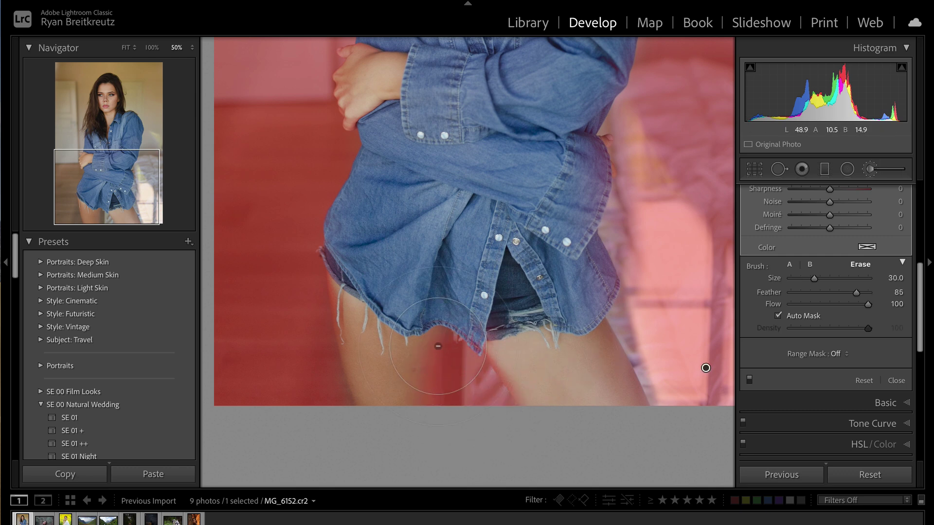
mouse_move(438, 352)
left_mouse_down()
mouse_move(443, 425)
mouse_move(446, 321)
mouse_move(443, 377)
left_mouse_up()
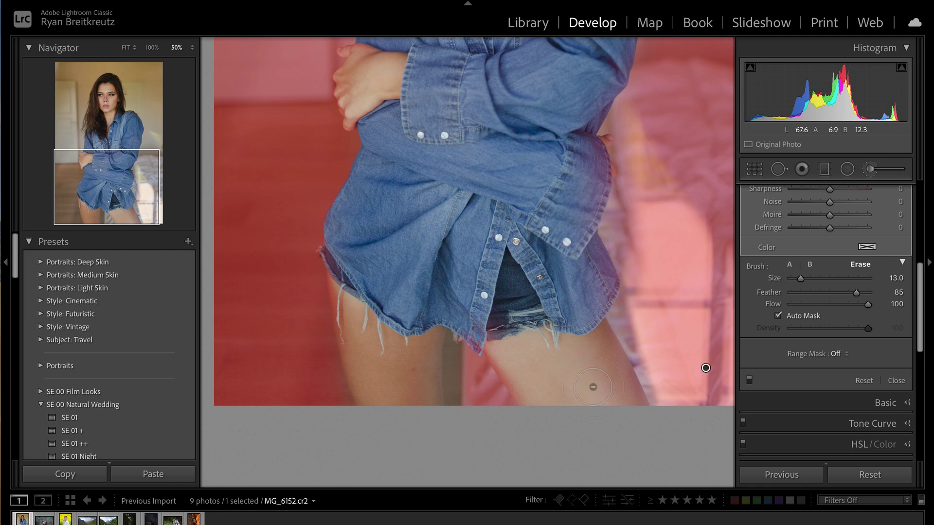
Hide the mask overlay, set the background mask's saturation to -13 and fit the whole photo in view.
key("z")
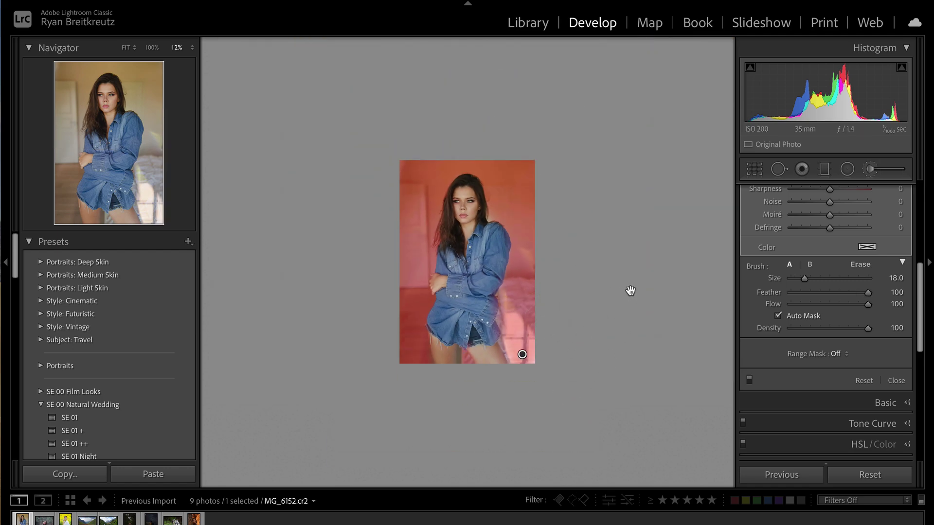
key("o")
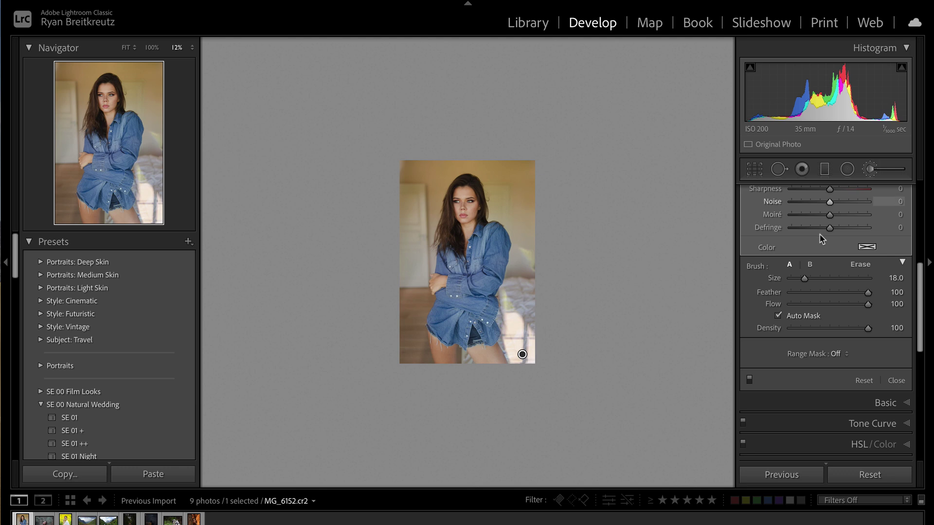
scroll(817, 316, "up", 5)
left_click_drag(830, 423, 819, 423)
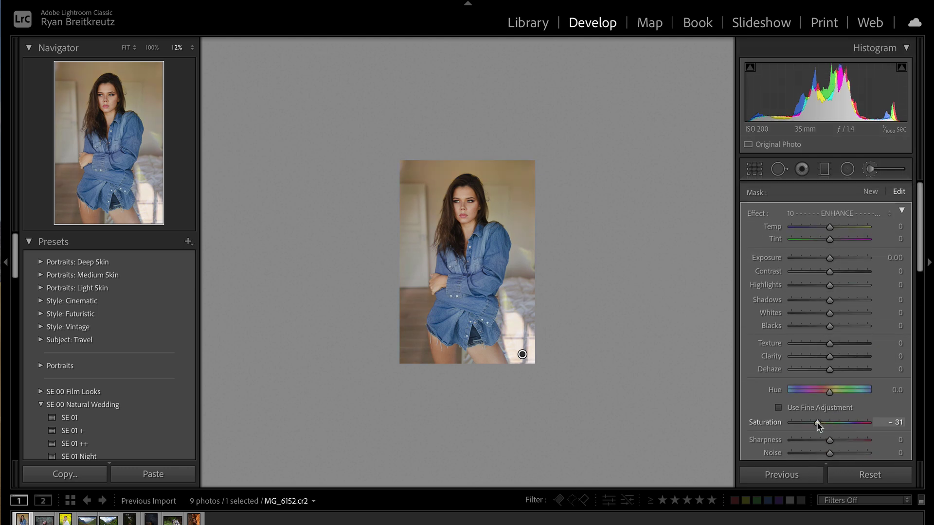
left_click_drag(837, 425, 824, 428)
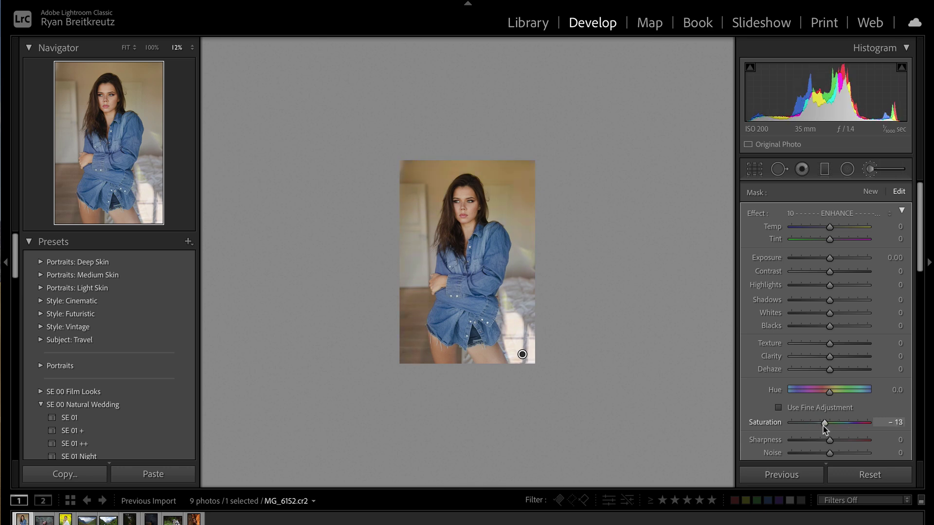
left_click(152, 48)
left_click(127, 47)
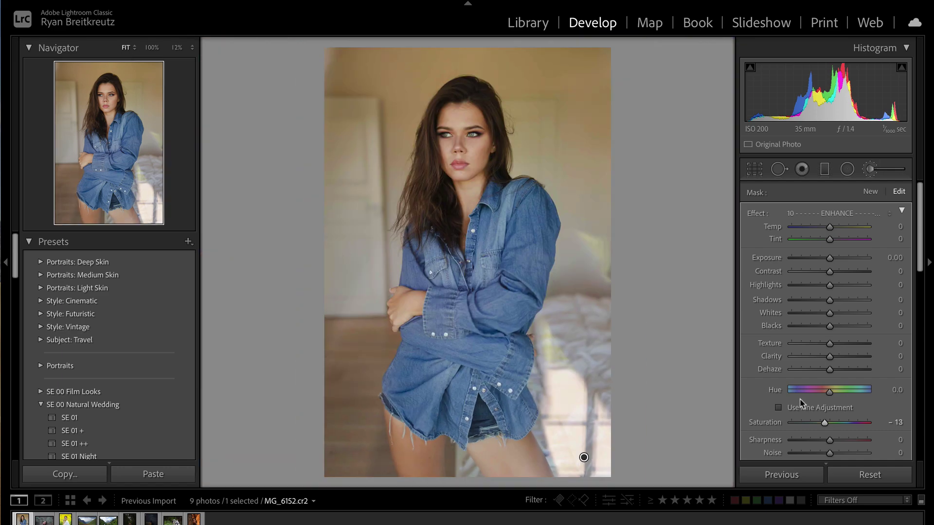
Set the background mask to saturation -18, hue -0.8, contrast 28, exposure -0.04 and highlights -2.
left_click_drag(832, 427, 874, 435)
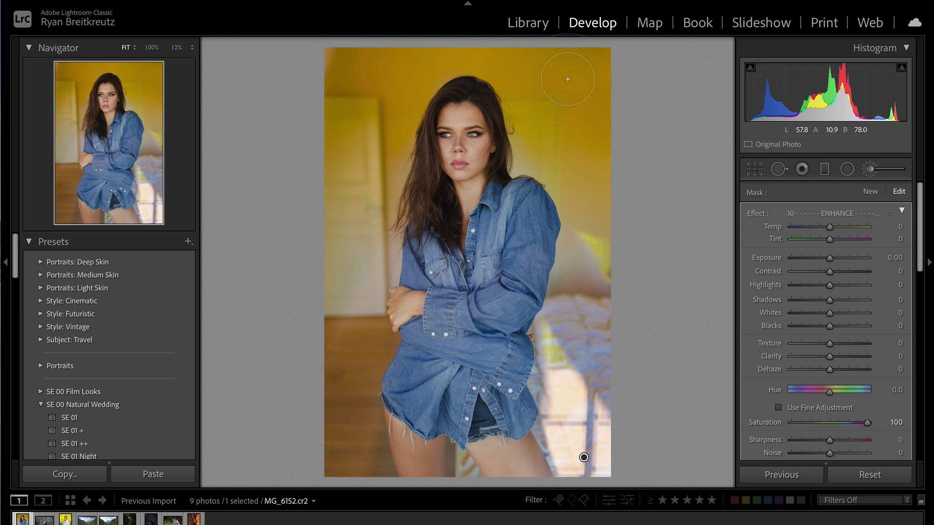
left_click_drag(831, 424, 881, 429)
left_click_drag(833, 393, 824, 426)
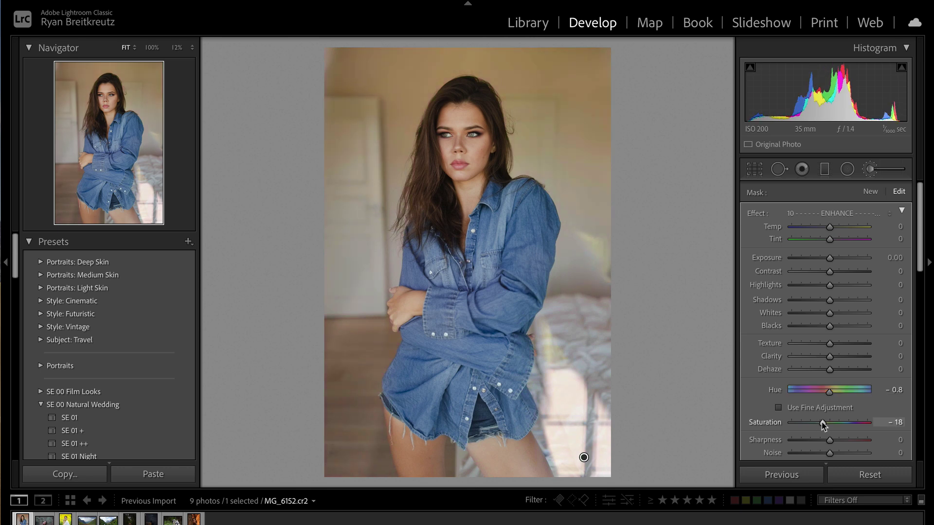
mouse_move(830, 271)
left_mouse_down()
mouse_move(846, 285)
mouse_move(830, 261)
left_mouse_up()
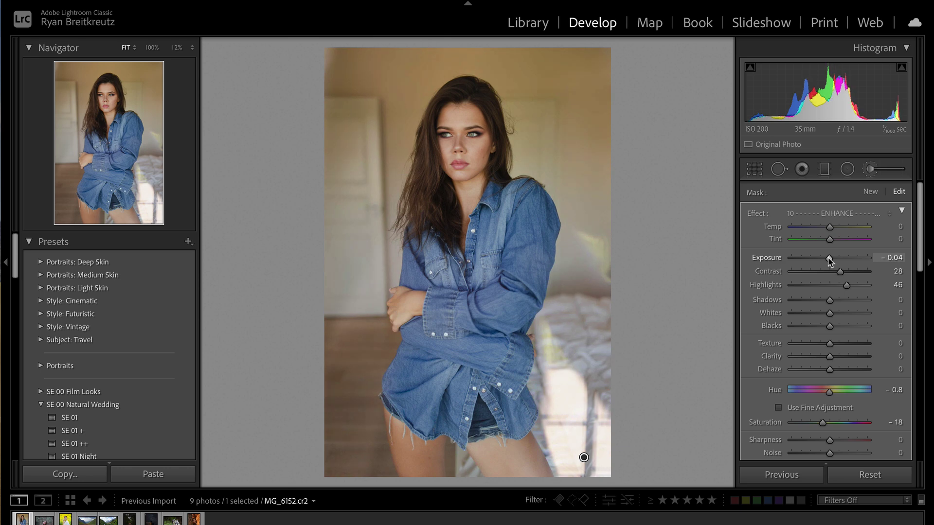
left_click_drag(846, 286, 798, 292)
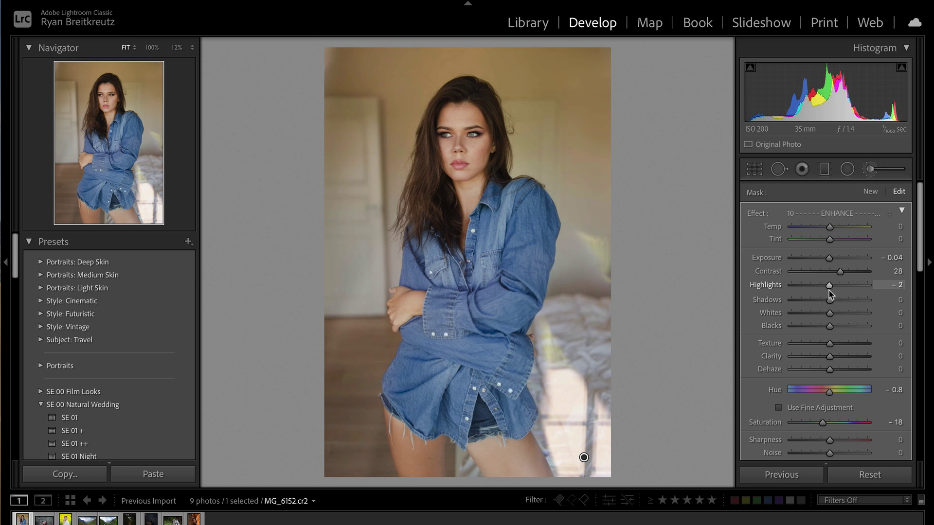
Leave the brush adjustments and compare the photo before and after the edits.
key("shift+m")
key("backslash")
key("backslash")
key("backslash")
key("backslash")
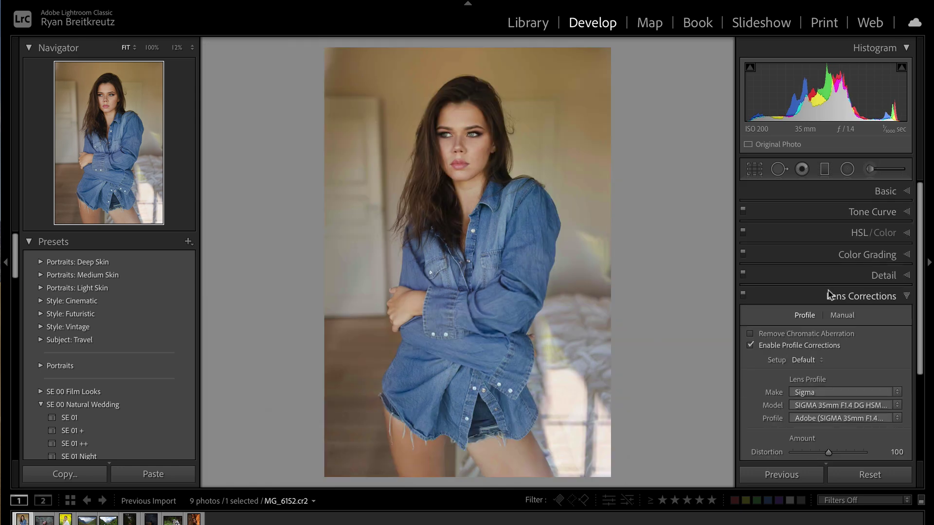
Set the whole photo's Dehaze to +14 in the basic adjustments.
left_click(897, 189)
scroll(864, 404, "down", 4)
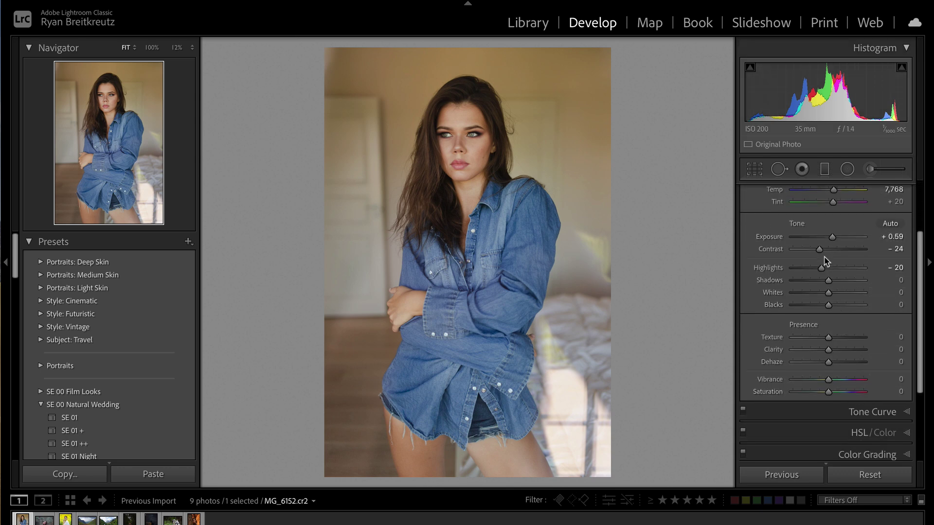
left_click(837, 362)
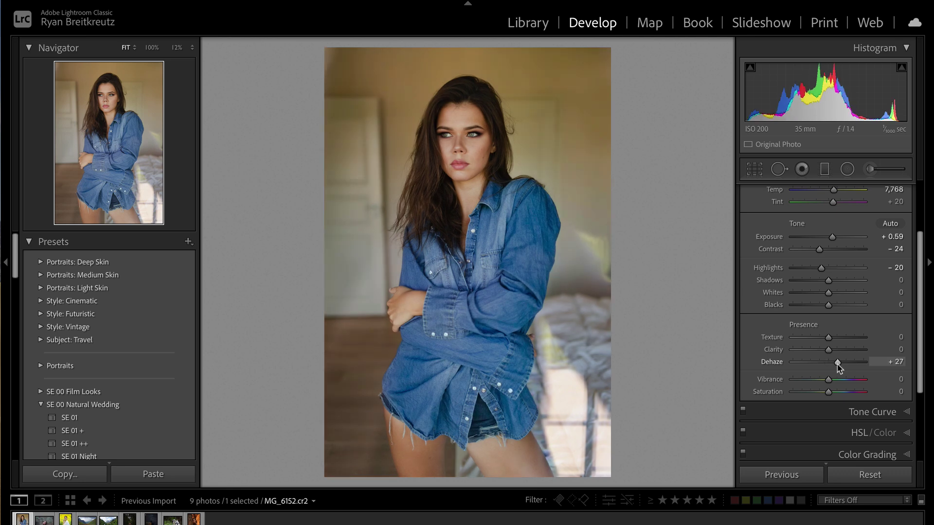
left_click_drag(837, 363, 834, 363)
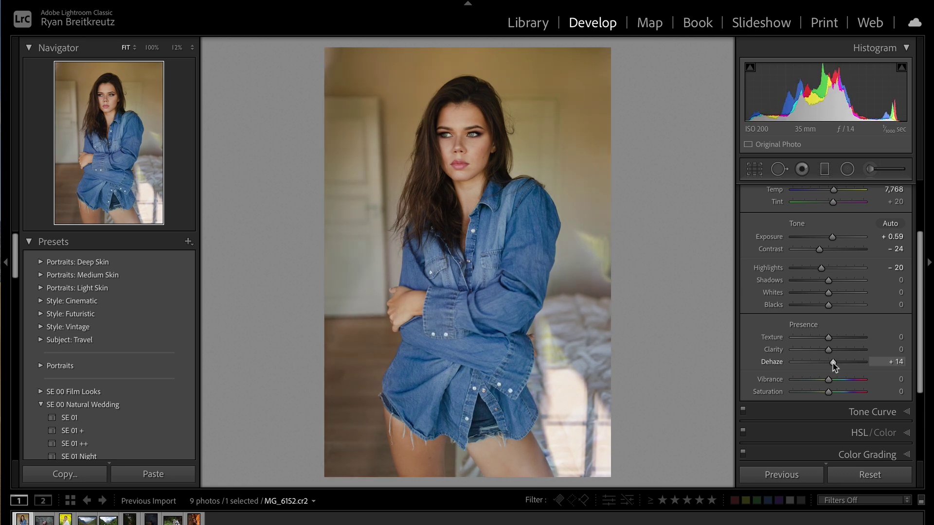
Brush a new mask with the 11 Add Texture effect over the denim shirt, and restore it after a test deletion.
left_click(870, 170)
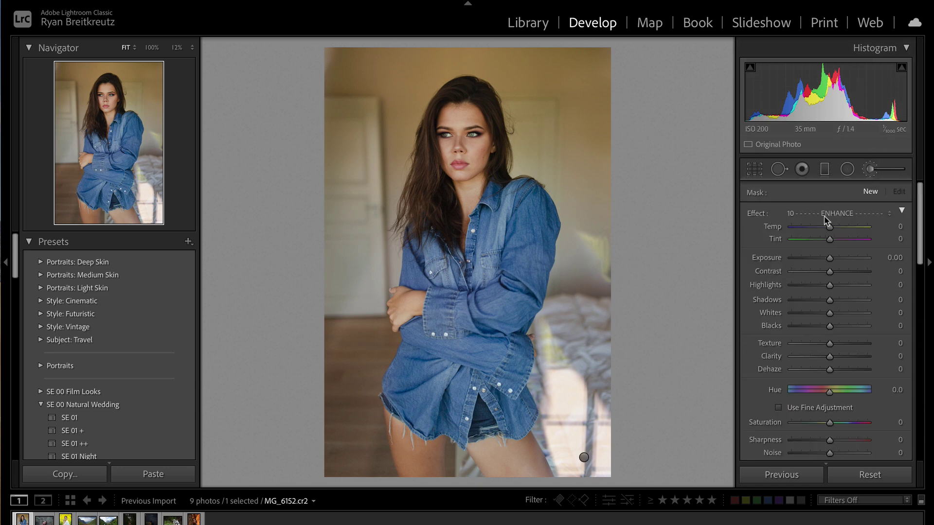
left_click(829, 214)
left_click(833, 225)
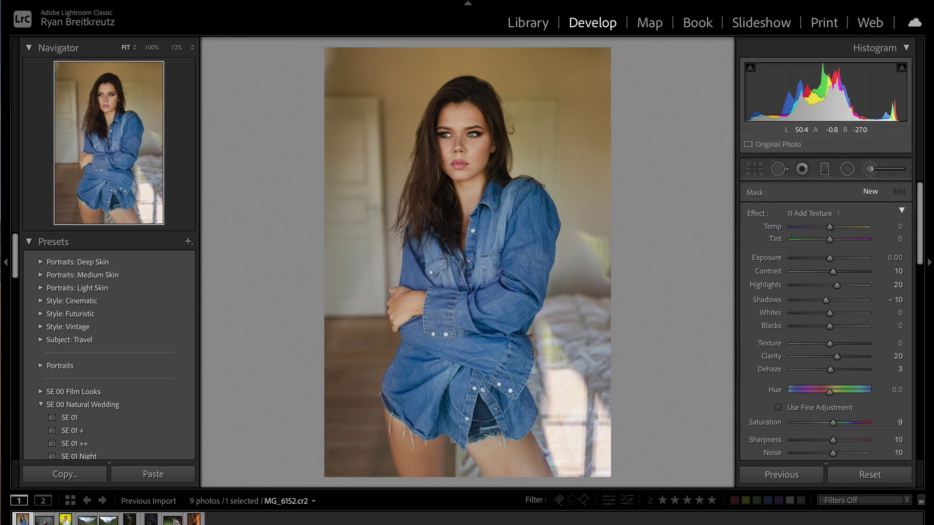
mouse_move(504, 271)
left_mouse_down()
mouse_move(459, 307)
mouse_move(455, 282)
mouse_move(862, 284)
left_mouse_up()
scroll(848, 402, "down", 3)
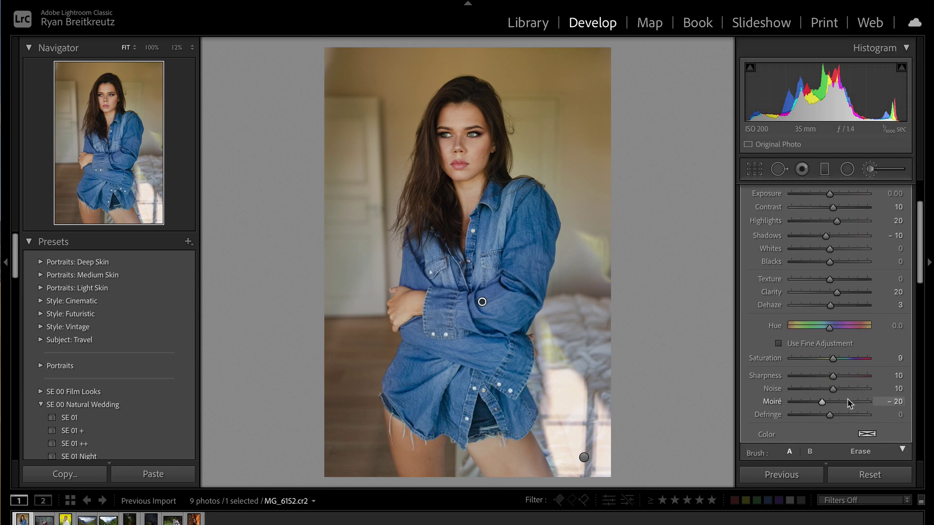
scroll(851, 389, "up", 3)
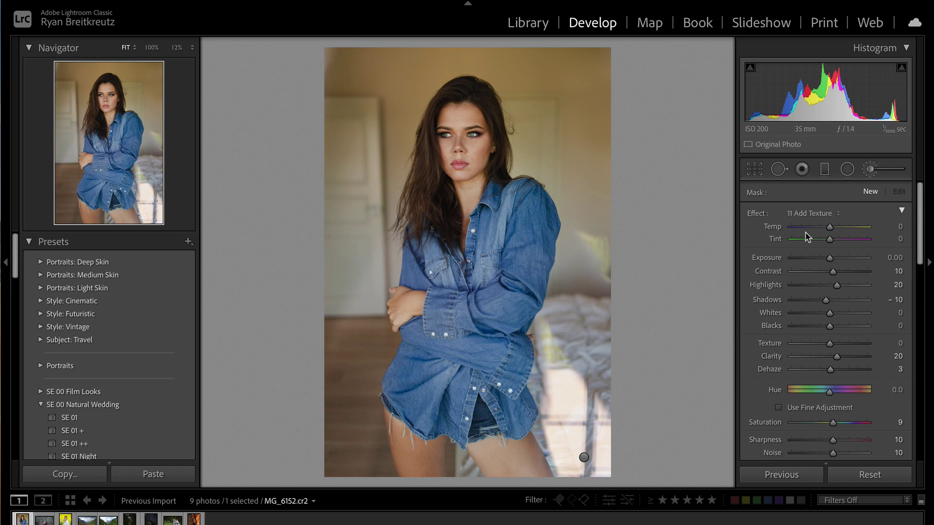
key("ctrl+z")
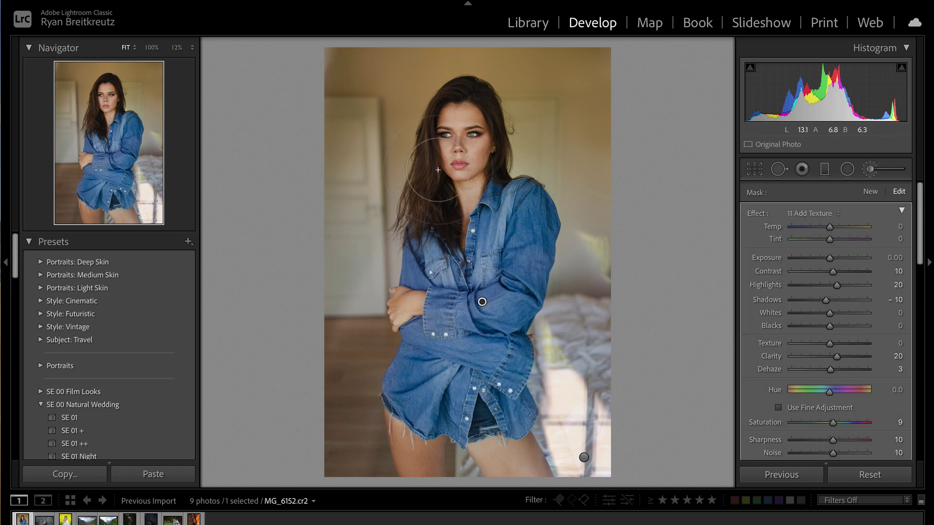
Extend the texture mask over the hair at 100% zoom with Auto Mask off, using a size 15 brush around the head.
left_click(101, 94)
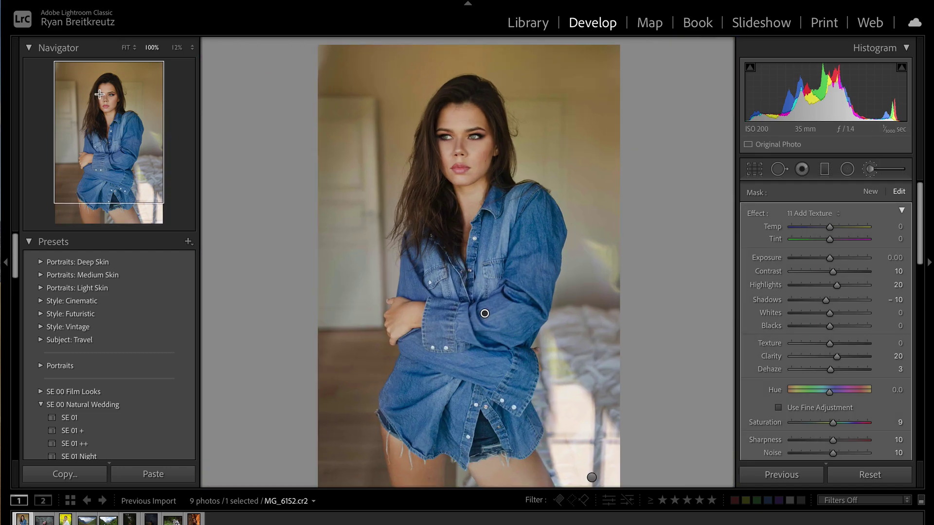
left_click(100, 92)
left_click_drag(100, 89, 99, 117)
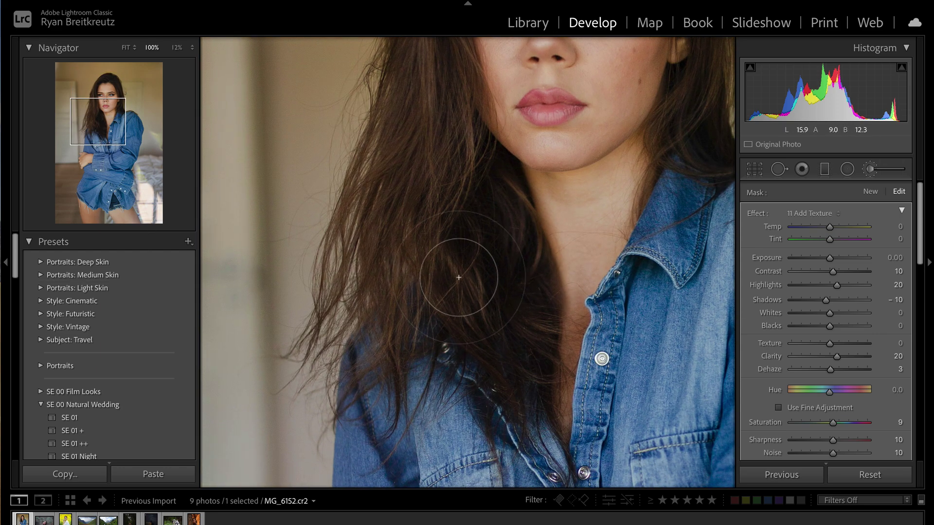
scroll(835, 394, "down", 5)
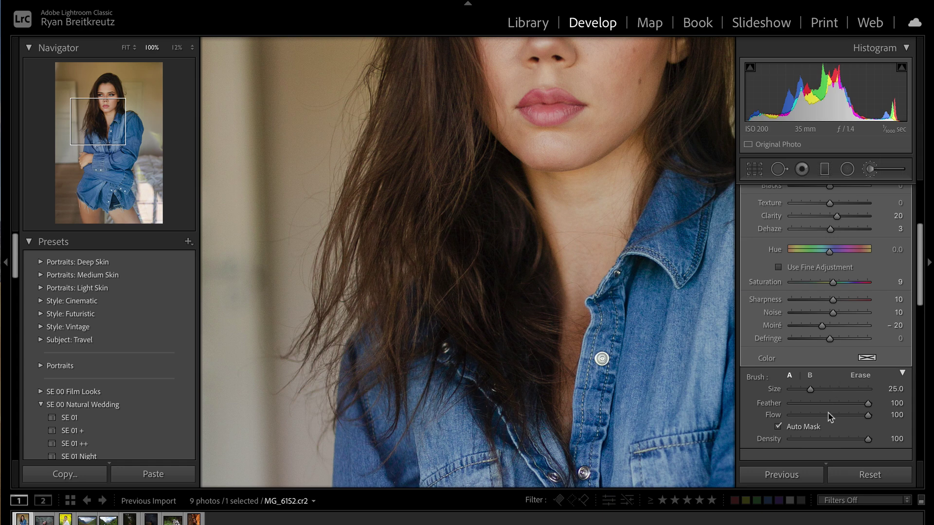
left_click(779, 426)
mouse_move(98, 122)
left_mouse_down()
mouse_move(102, 136)
mouse_move(103, 96)
left_mouse_up()
scroll(328, 277, "down", 4)
scroll(328, 277, "down", 6)
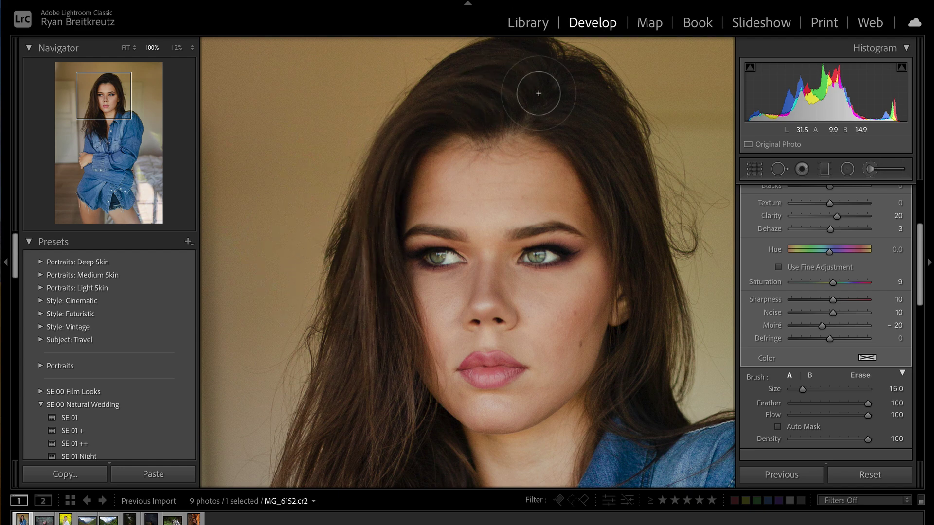
Extend the texture mask over the lips and brow area with a brush of size 6 or smaller, and undo the mask's deletion.
scroll(652, 399, "down", 9)
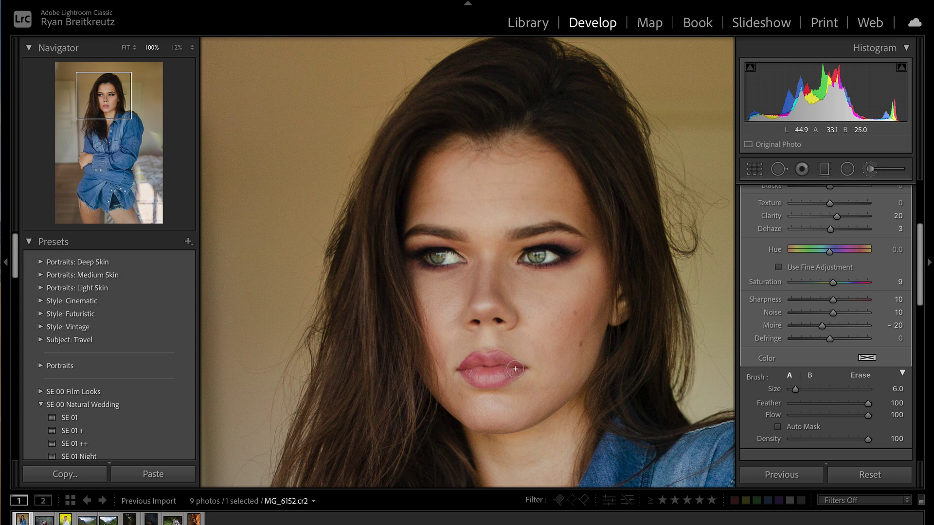
key("bracketleft")
left_click_drag(515, 235, 525, 217)
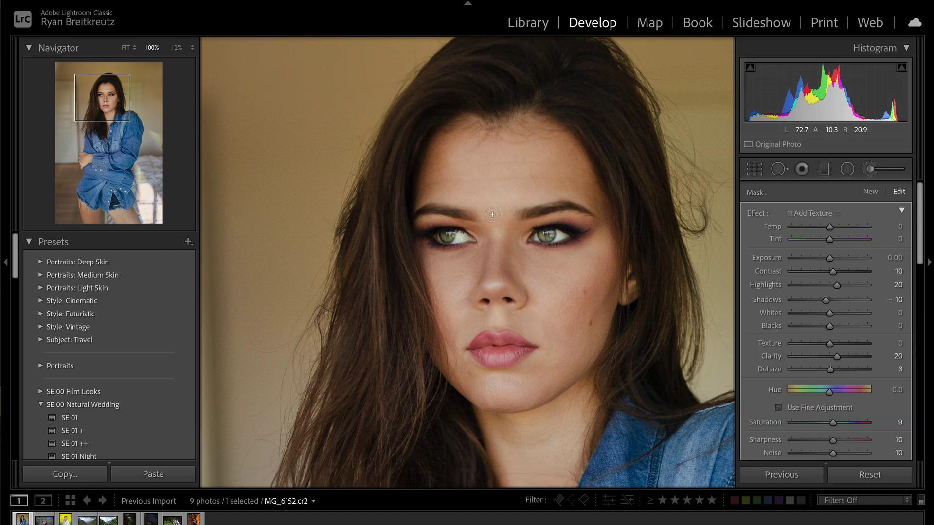
left_click(526, 216)
key("ctrl+z")
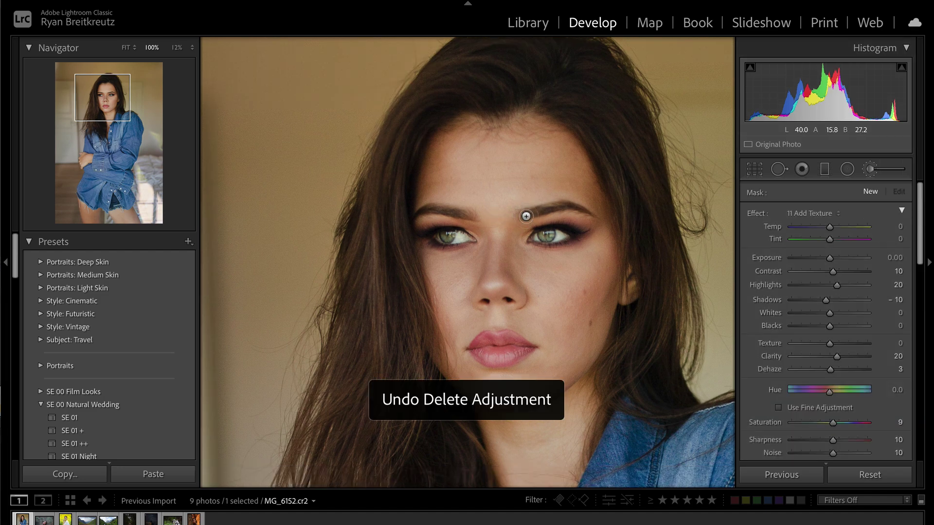
Fit the whole photo in view, set the shirt and hair mask's Texture to 12 and leave the brush.
left_click(127, 47)
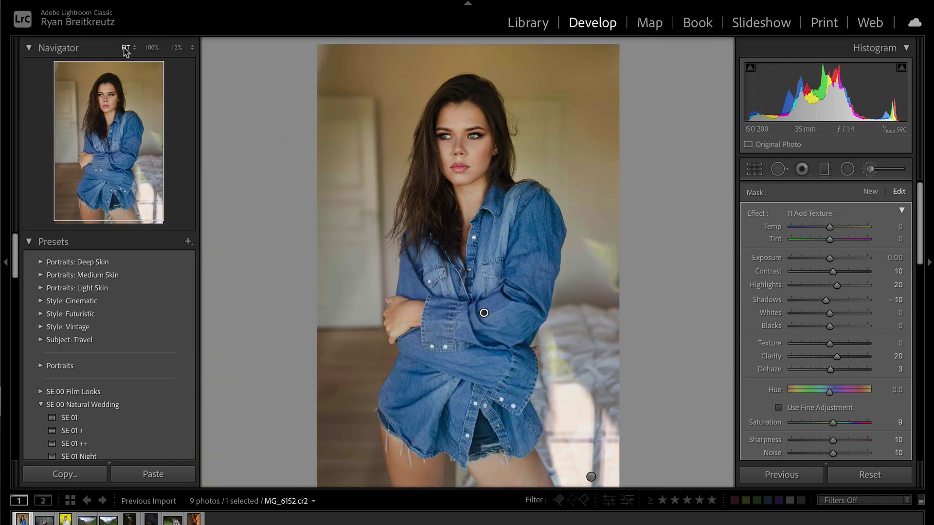
left_click_drag(830, 344, 833, 344)
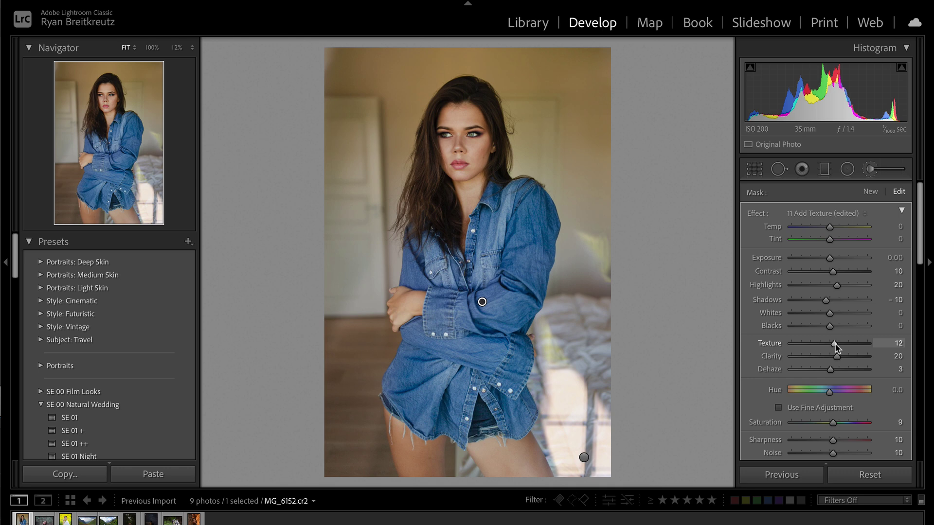
key("k")
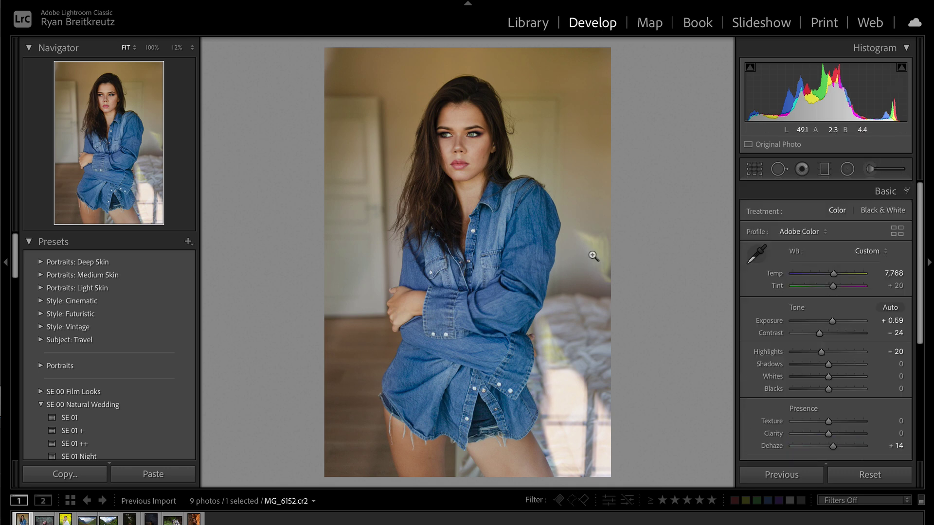
Select the background mask and soften it with Texture -29 and Clarity -27.
left_click(871, 170)
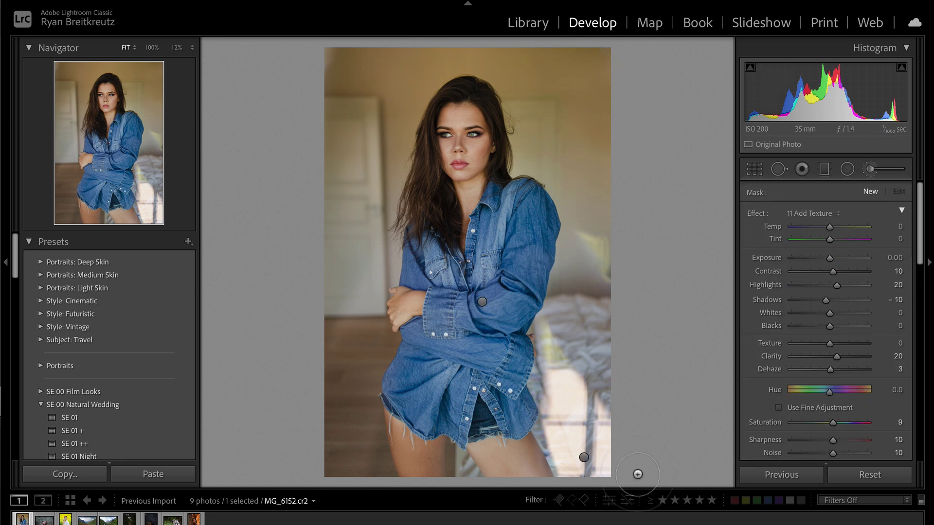
left_click(584, 457)
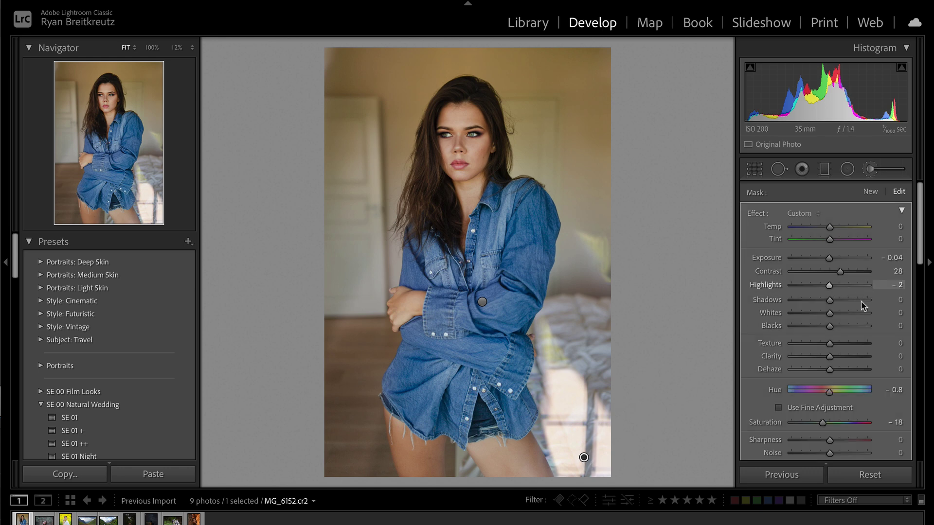
scroll(856, 316, "down", 1)
scroll(856, 316, "down", 1)
left_click_drag(830, 321, 818, 324)
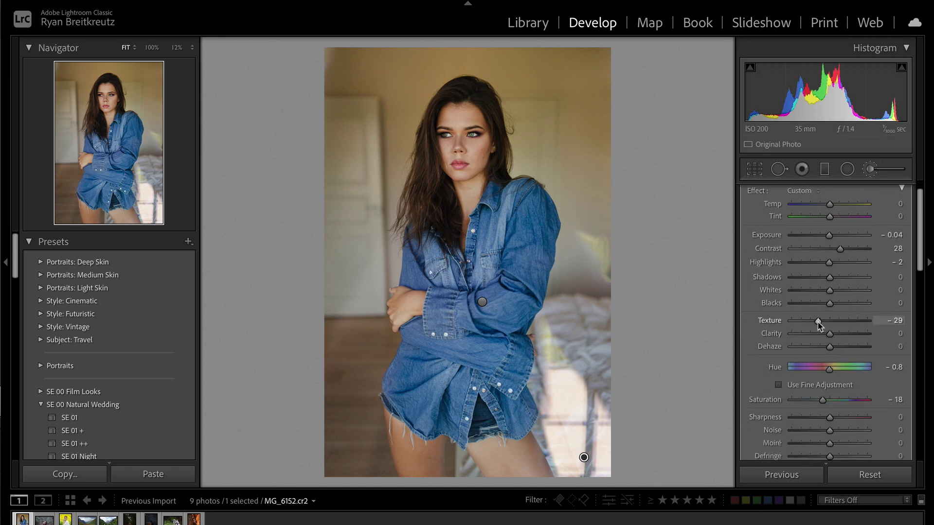
left_click(820, 334)
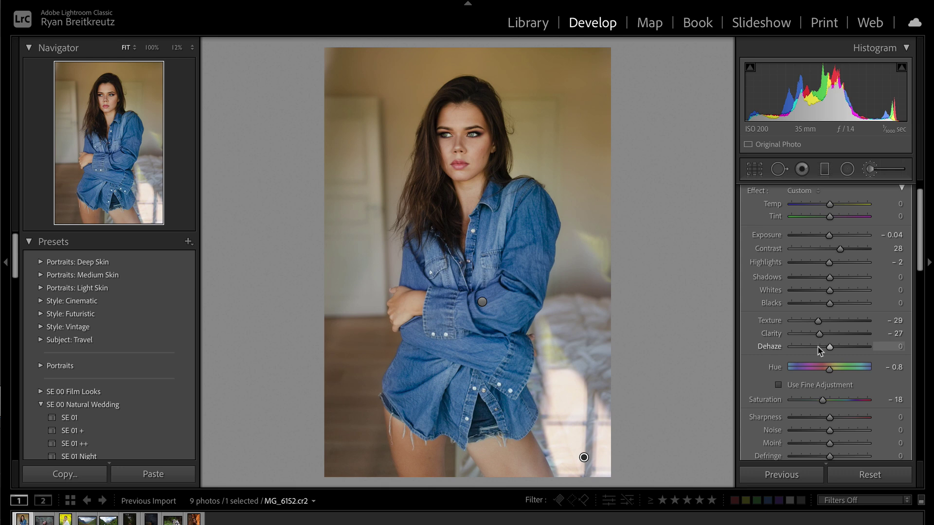
Set the background mask's Dehaze to -15 and exposure to -0.11, and leave the brush.
left_click_drag(821, 350, 822, 348)
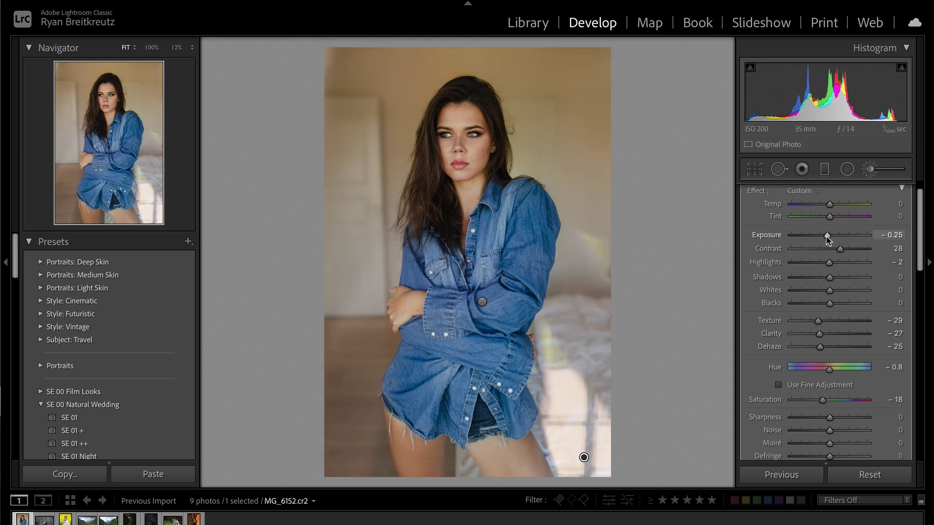
left_click_drag(827, 235, 829, 236)
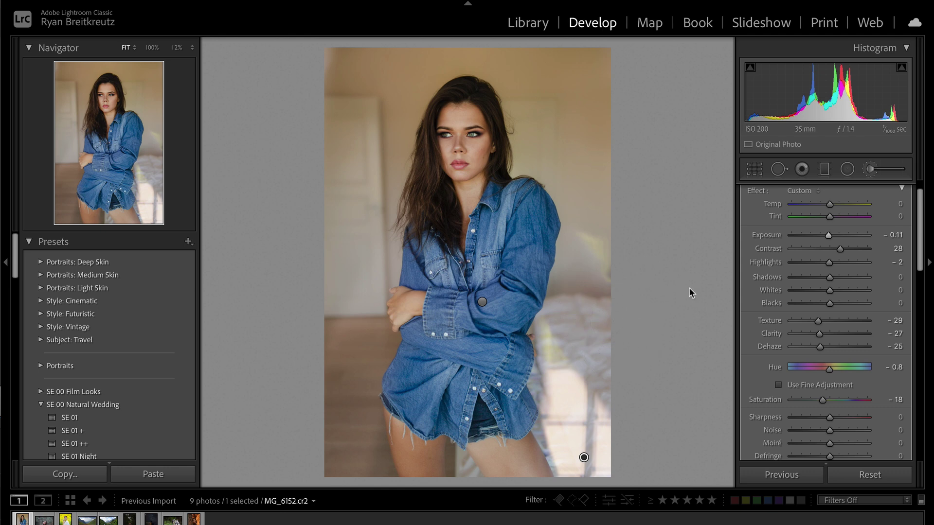
left_click_drag(820, 347, 826, 348)
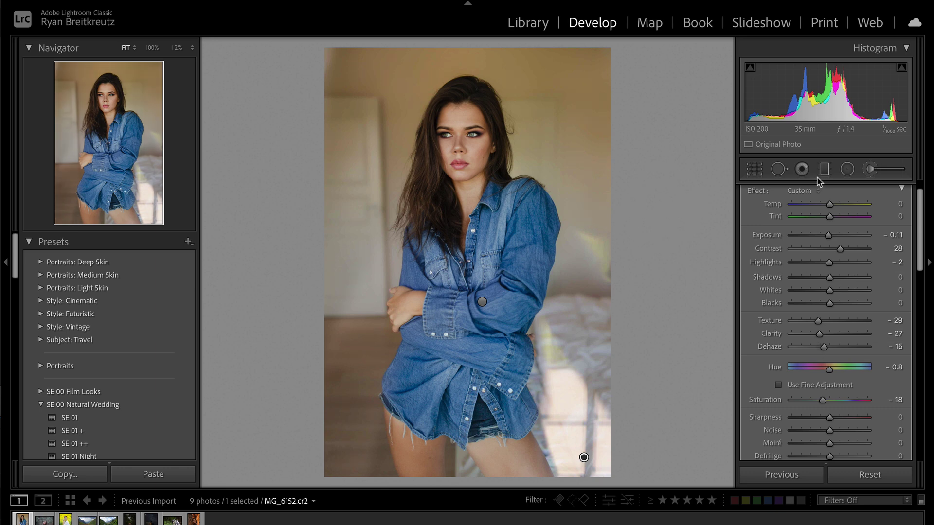
left_click(872, 170)
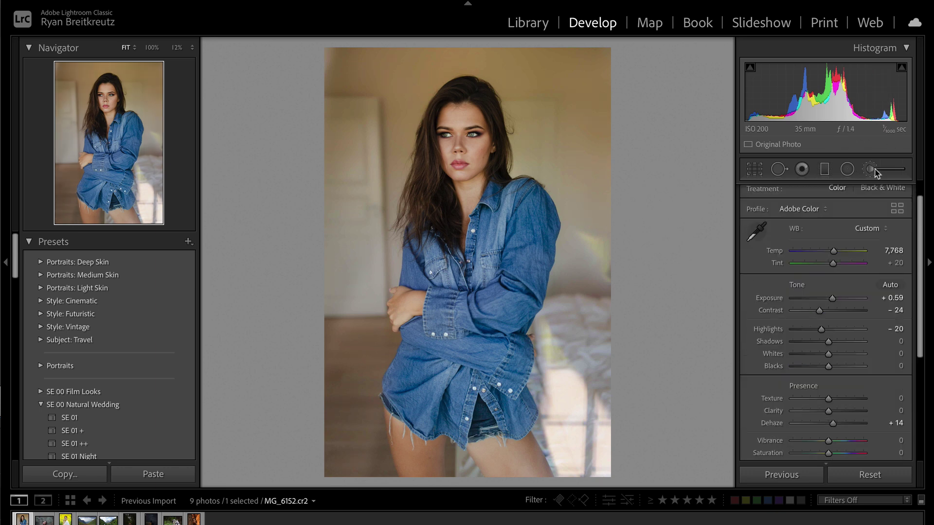
Try a separate brushed mask on the yellow-green background patches with reset effect values, Temp -1 and Tint 11, and delete it.
left_click(873, 171)
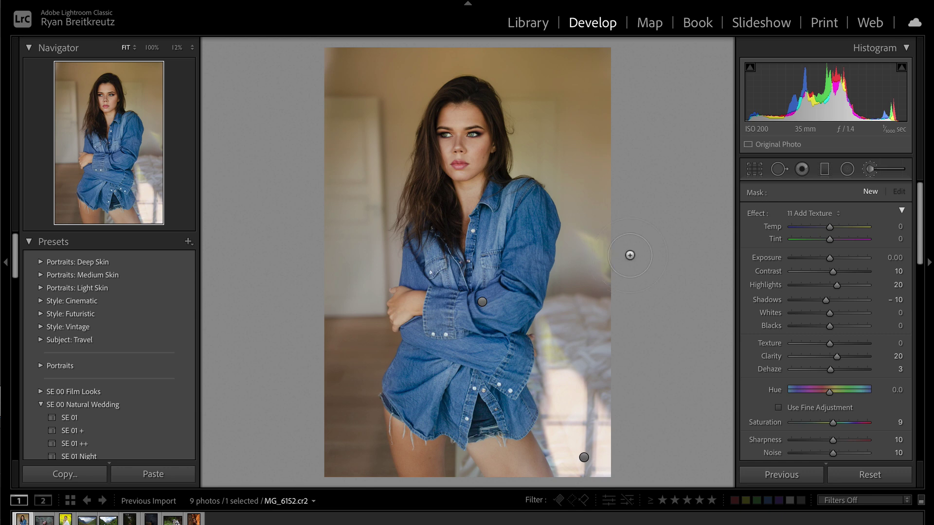
mouse_move(519, 350)
left_mouse_down()
mouse_move(548, 336)
mouse_move(565, 356)
left_mouse_up()
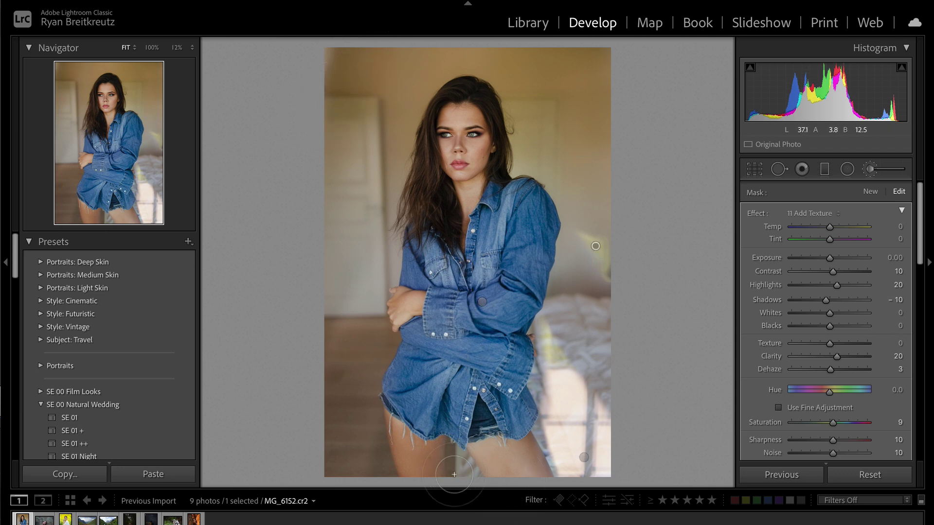
double_click(757, 214)
mouse_move(833, 239)
left_mouse_down()
mouse_move(886, 258)
mouse_move(855, 241)
mouse_move(835, 243)
left_mouse_up()
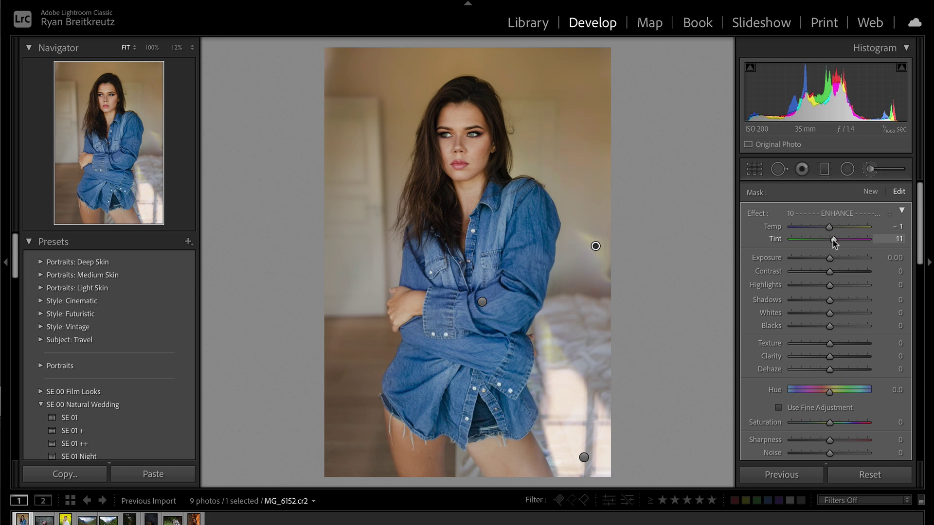
key("Delete")
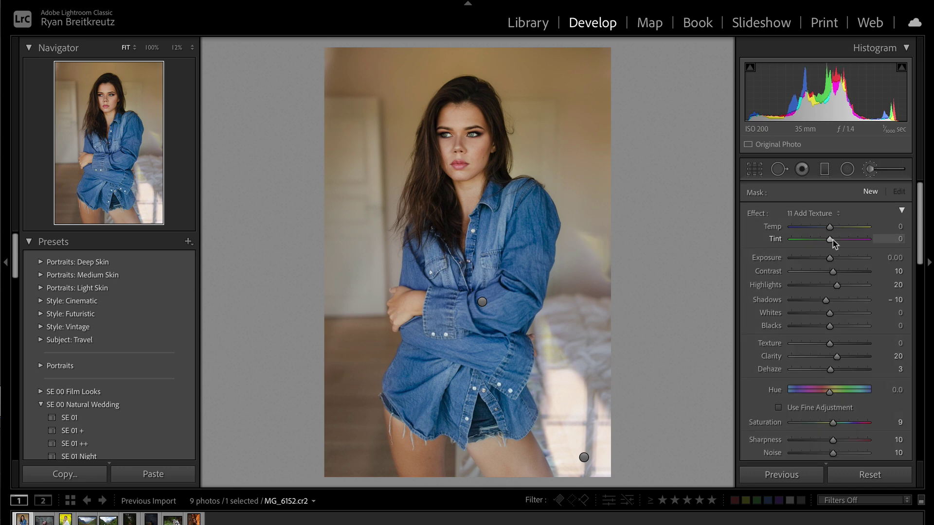
Restore the deleted mask on the yellow-green background patches, set its Saturation to -5 and Contrast to -43, and leave the brush.
key("ctrl+z")
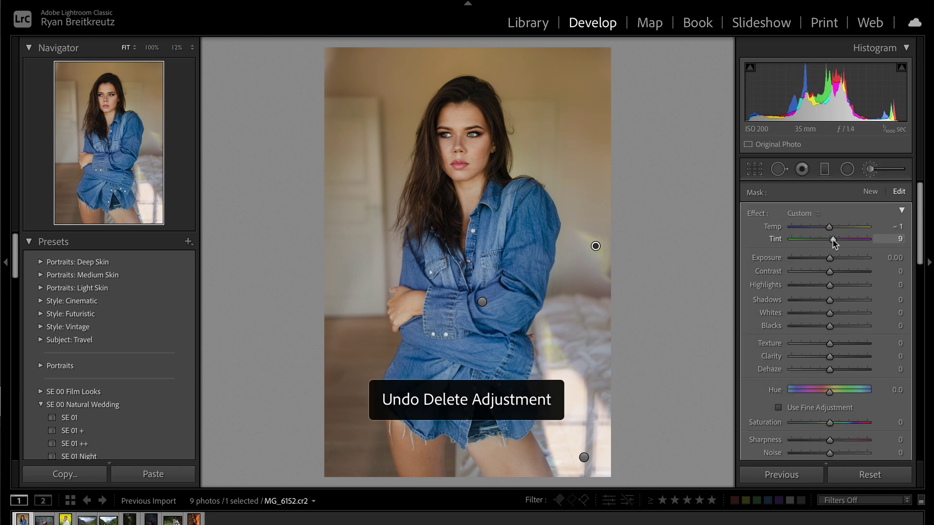
scroll(827, 307, "down", 2)
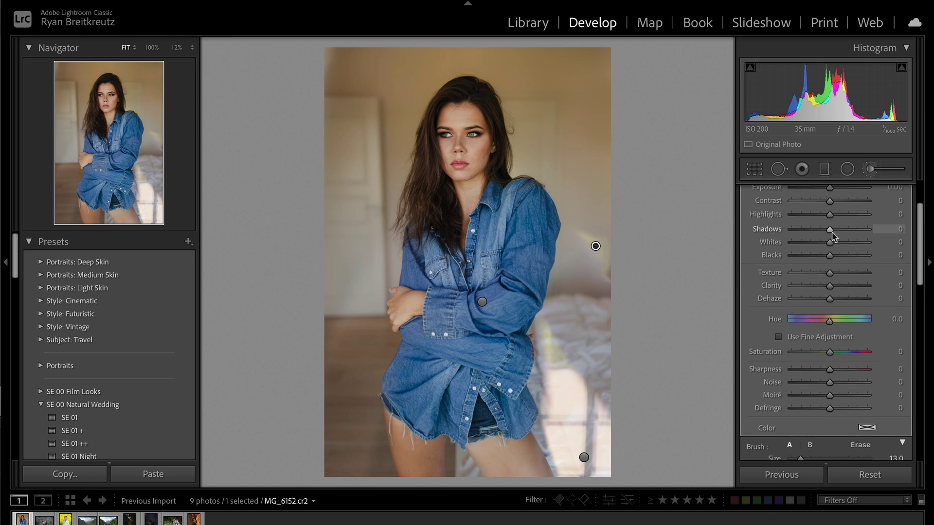
left_click_drag(818, 393, 828, 397)
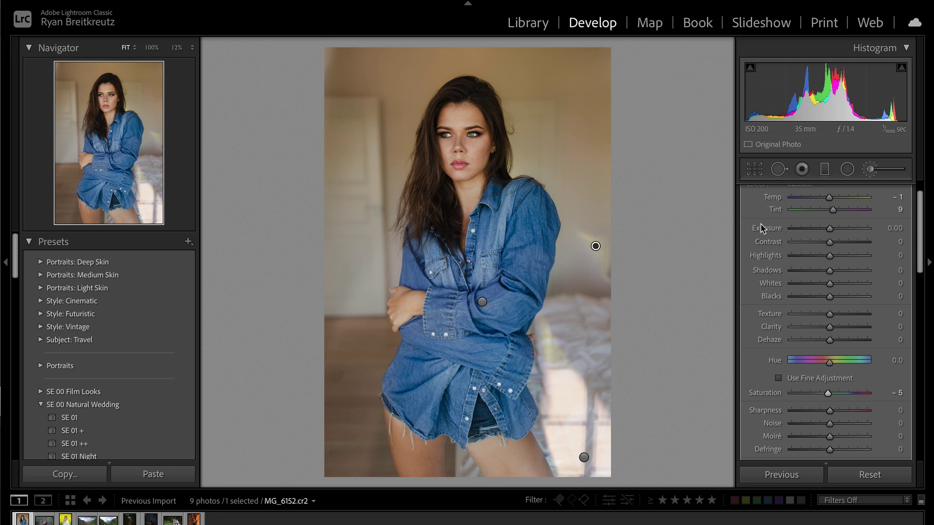
left_click_drag(829, 242, 814, 245)
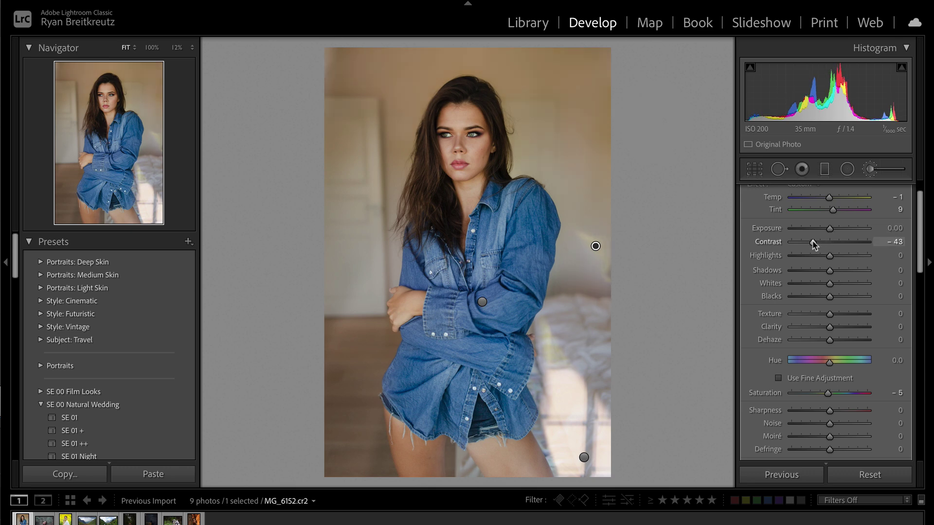
key("k")
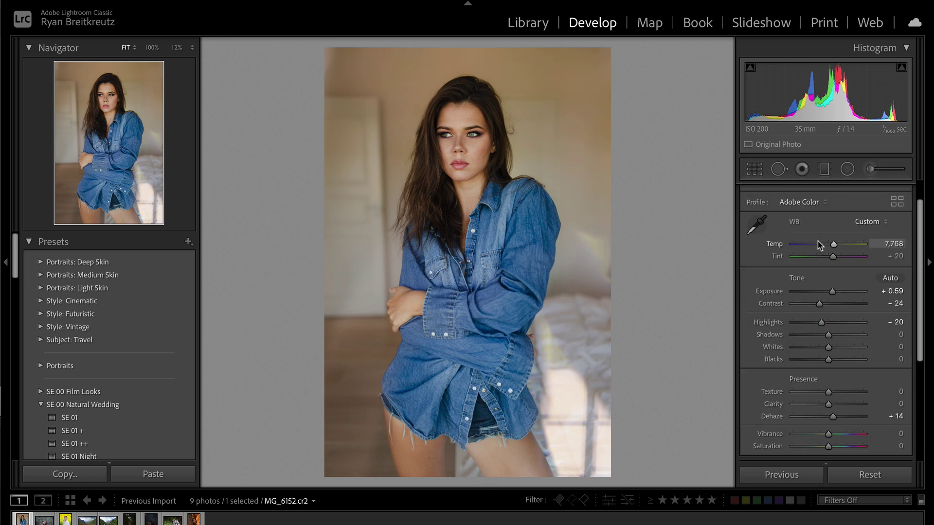
Reset all edits on the MG_6152 portrait to compare it with the original, and undo the reset.
left_click(870, 477)
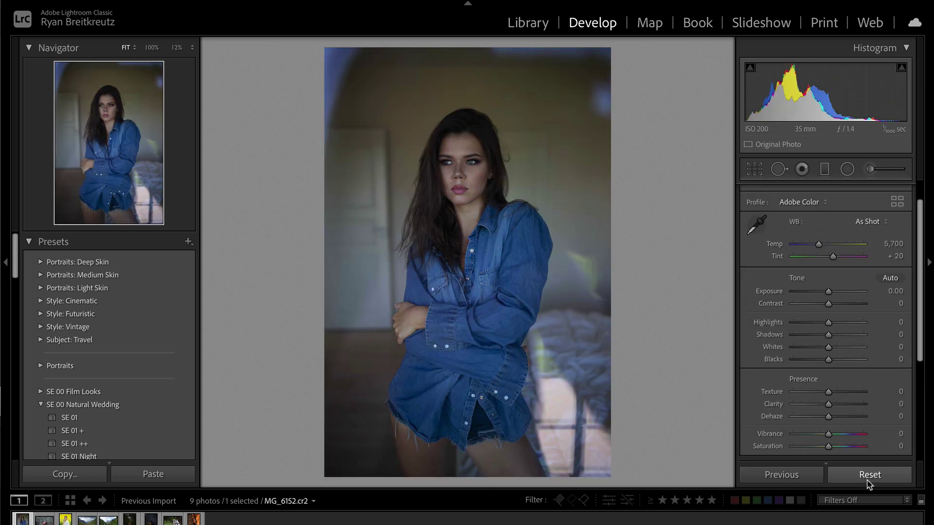
key("ctrl+z")
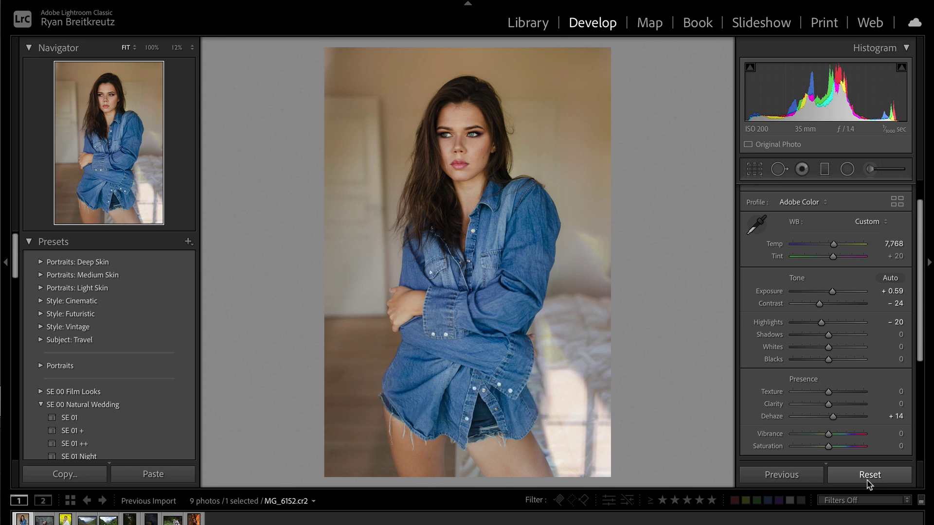
Switch to the photo NNOV5793.cr2 with its info overlay shown, and set the overall Contrast to +43.
key("Right")
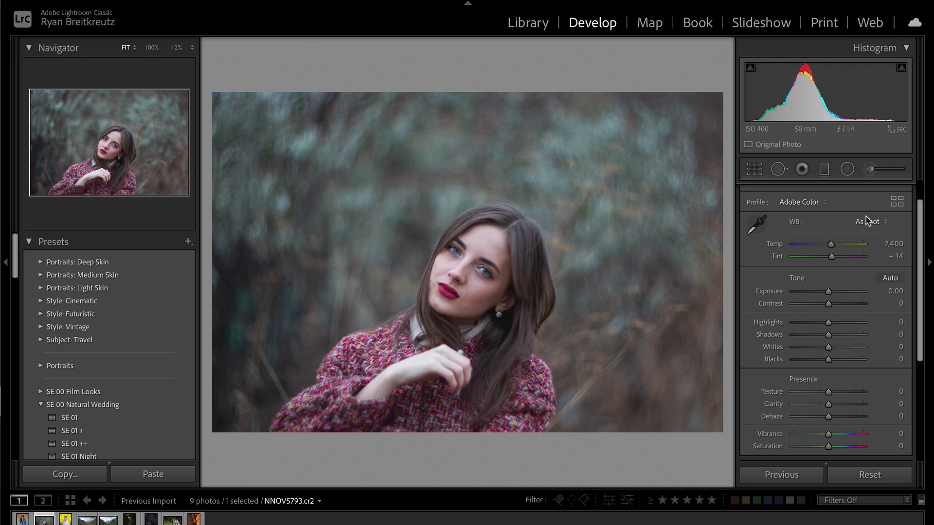
left_click(847, 169)
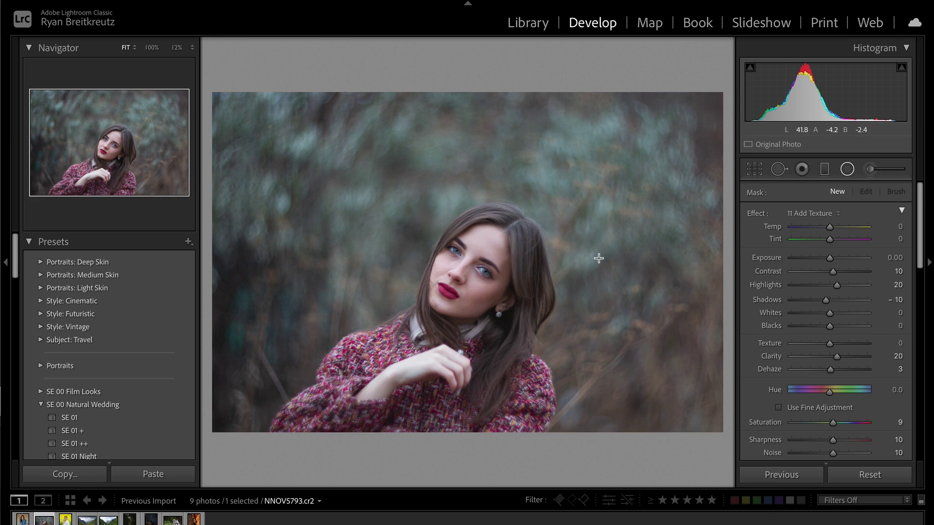
key("i")
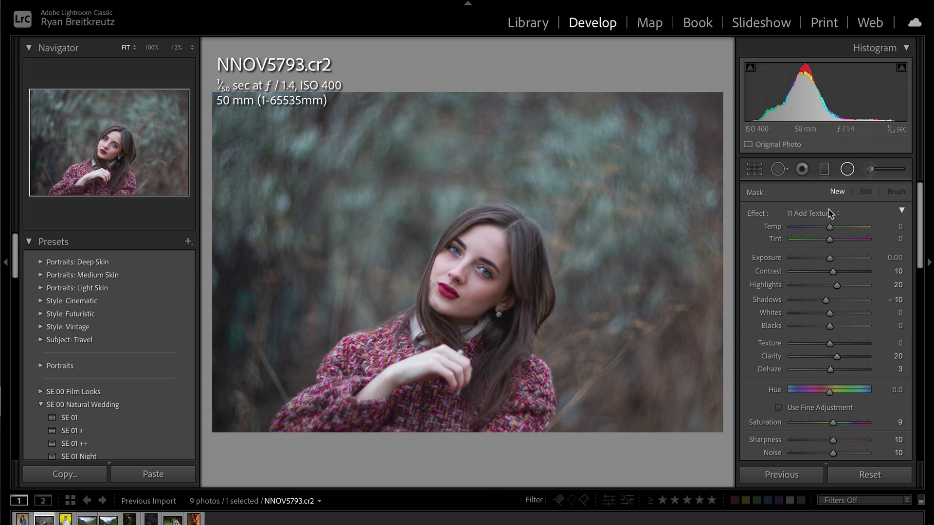
key("shift+m")
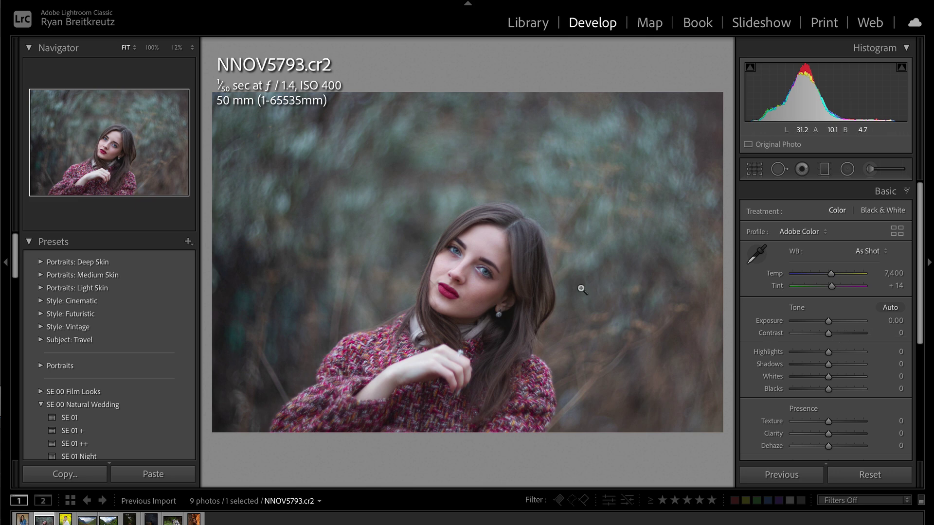
left_click_drag(830, 332, 843, 336)
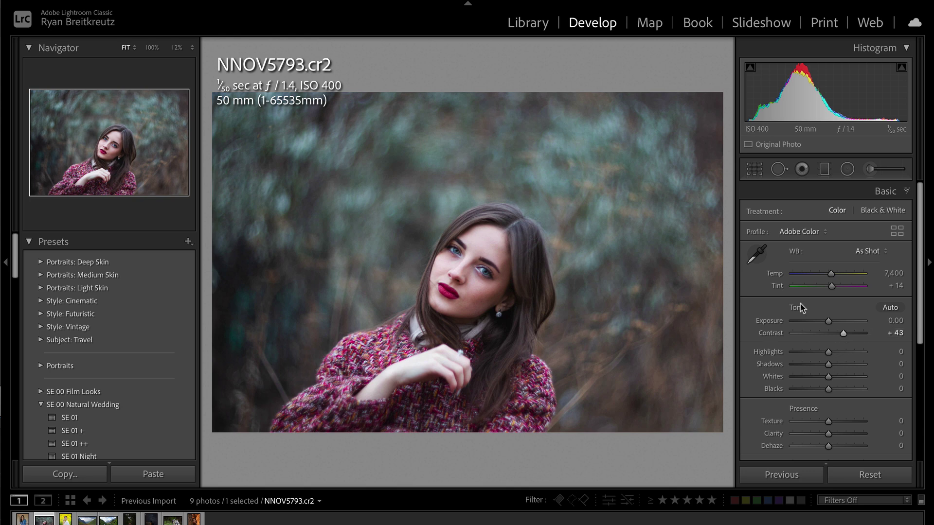
Brush a new mask over the background around the woman and check its coverage with the mask overlay.
left_click(870, 169)
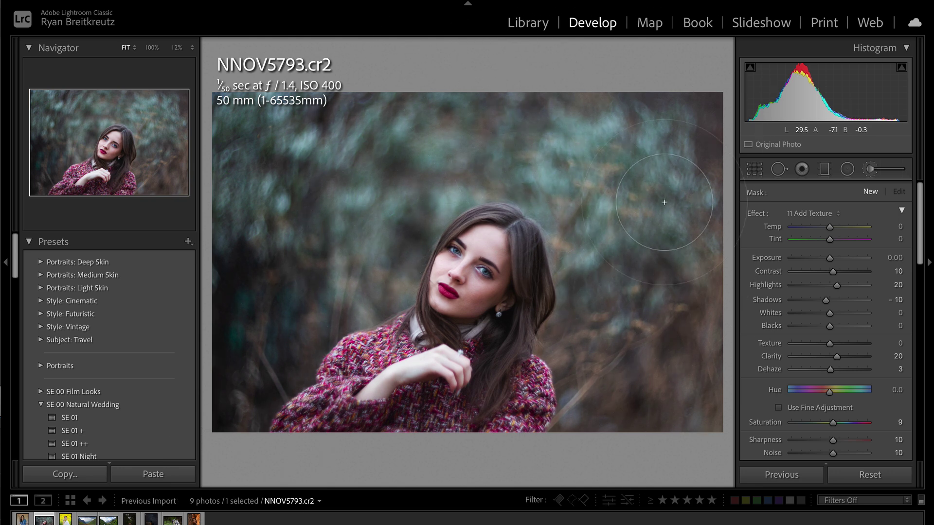
left_click(241, 117)
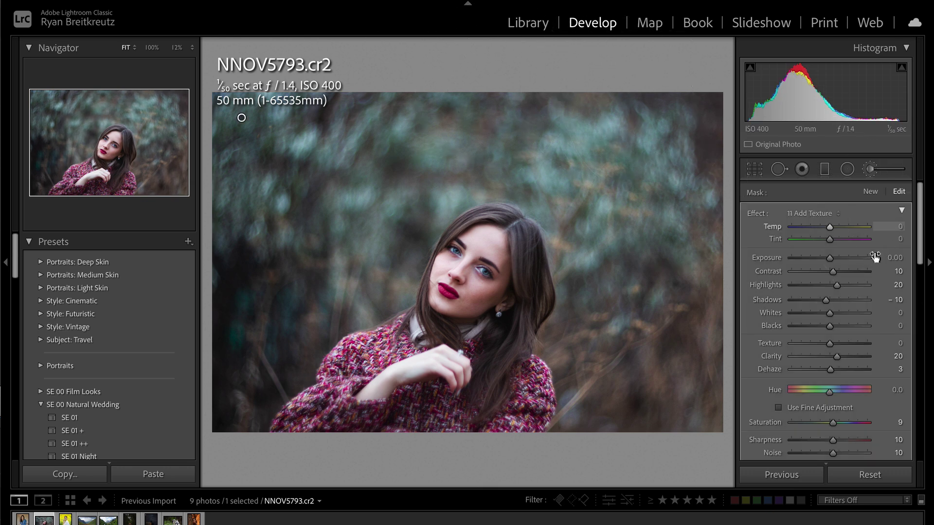
scroll(850, 346, "down", 2)
scroll(850, 344, "up", 2)
scroll(842, 351, "down", 2)
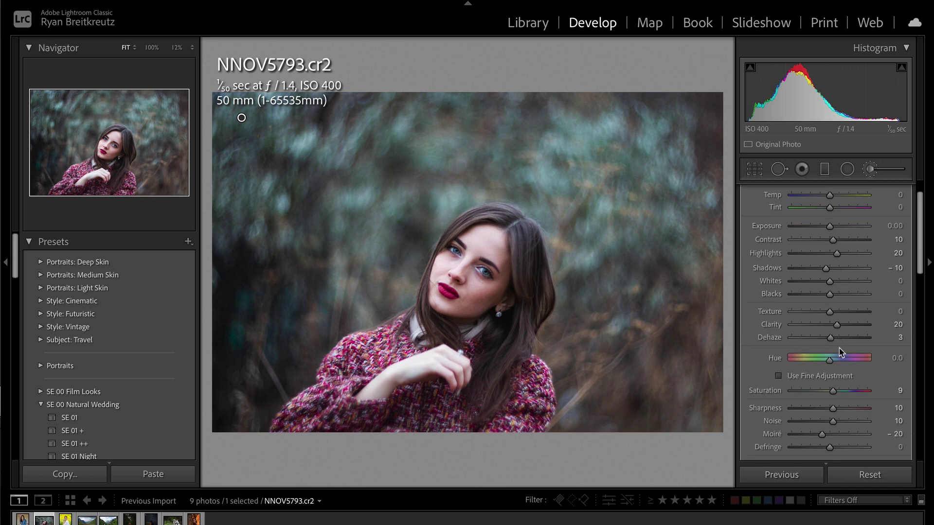
scroll(842, 352, "up", 2)
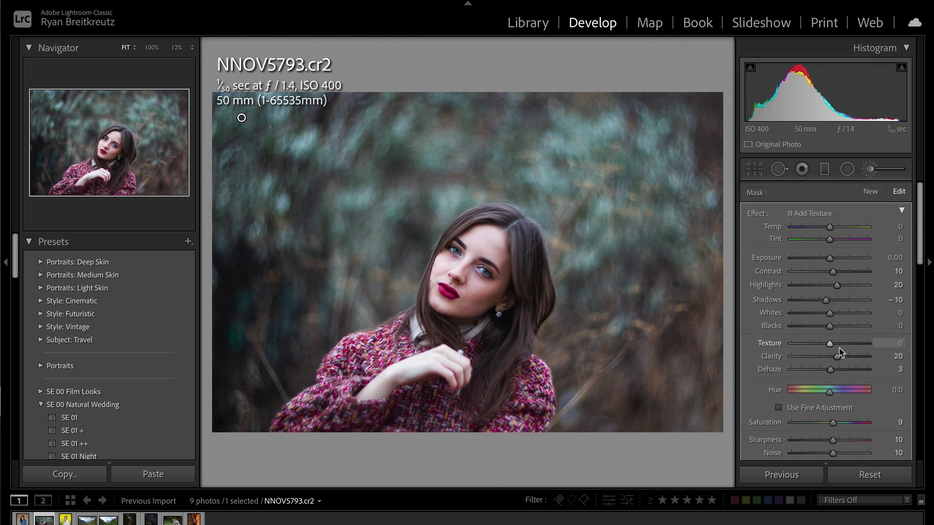
key("o")
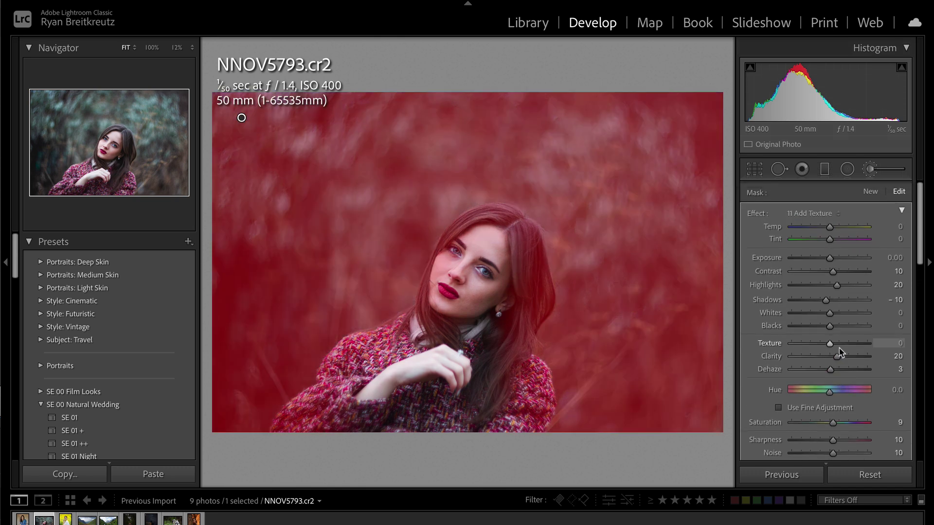
key("o")
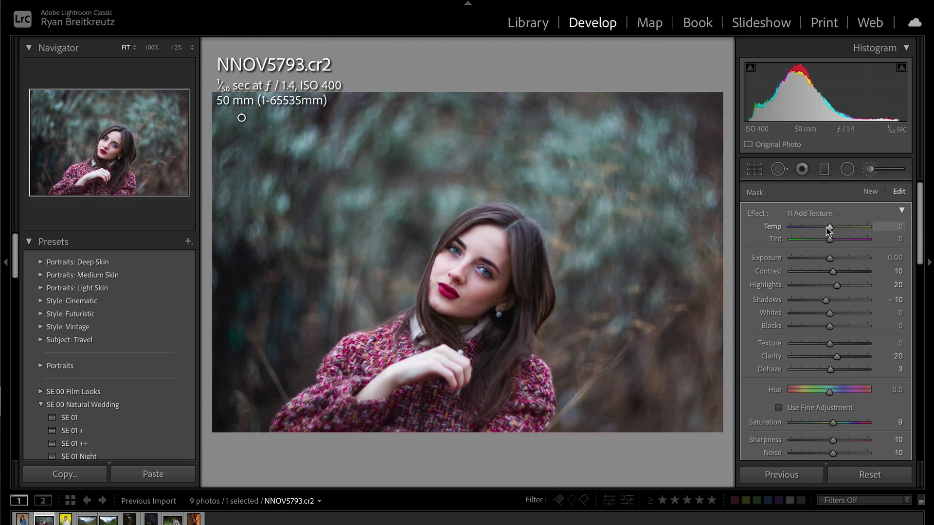
Set the background mask's Dehaze to 23, trying stronger values such as 84 along the way.
scroll(833, 292, "down", 2)
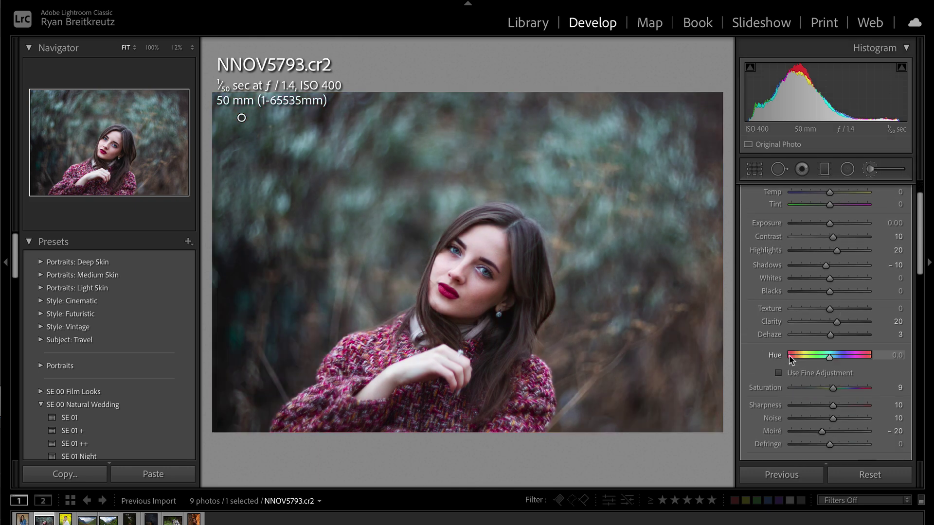
left_click(838, 336)
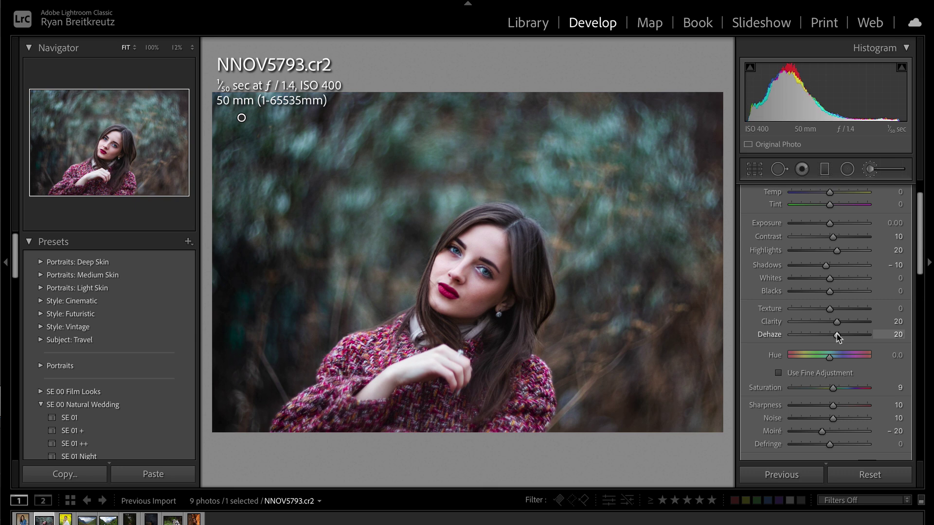
left_click_drag(837, 336, 847, 338)
left_click_drag(849, 339, 862, 339)
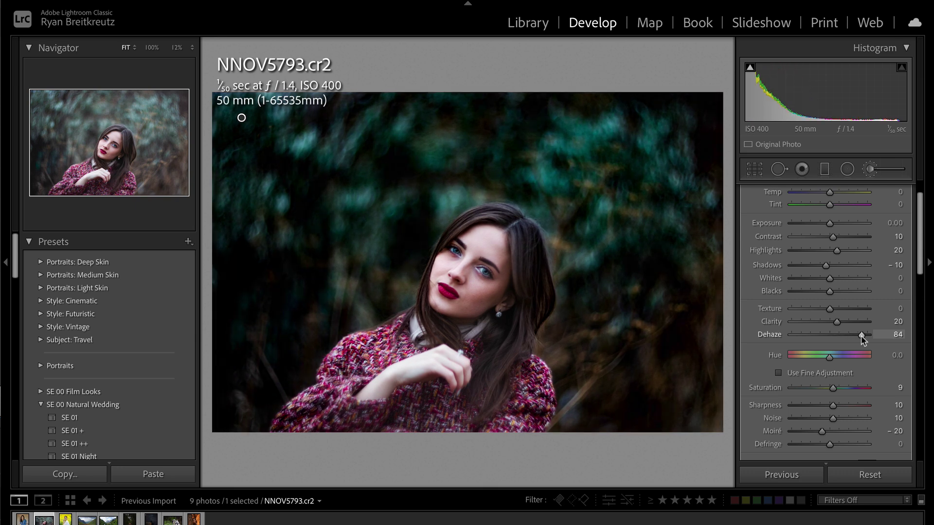
left_click_drag(863, 339, 840, 347)
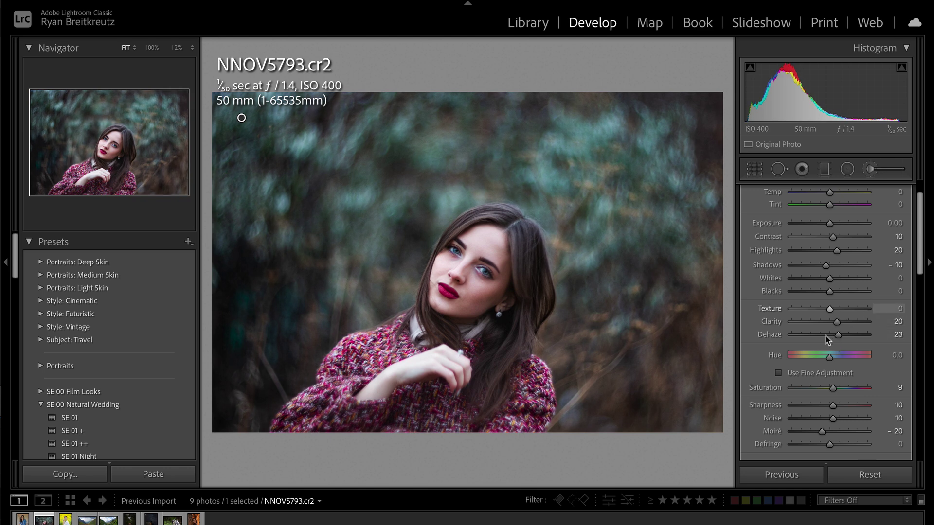
Soften and darken the background mask with Texture -19, Clarity -14 and Exposure -0.27, and set its Saturation to 19.
left_click_drag(829, 311, 818, 326)
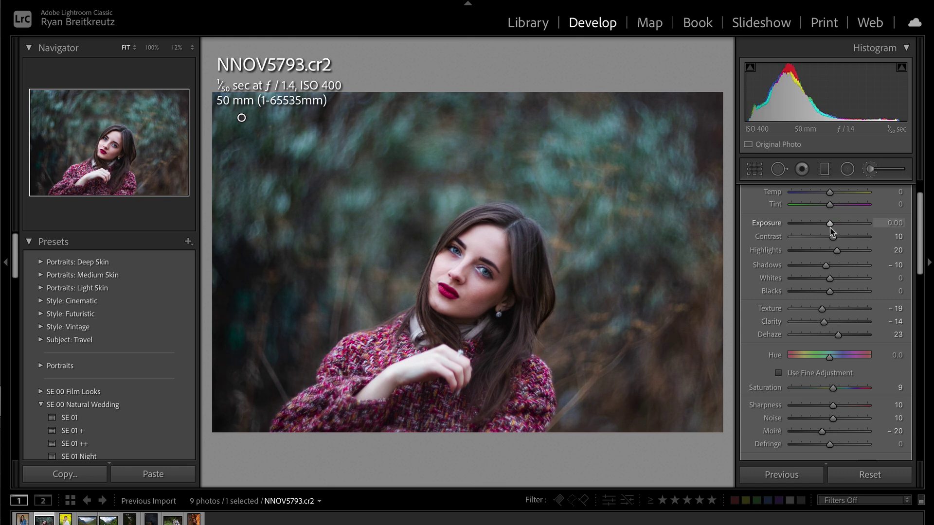
left_click_drag(830, 223, 827, 224)
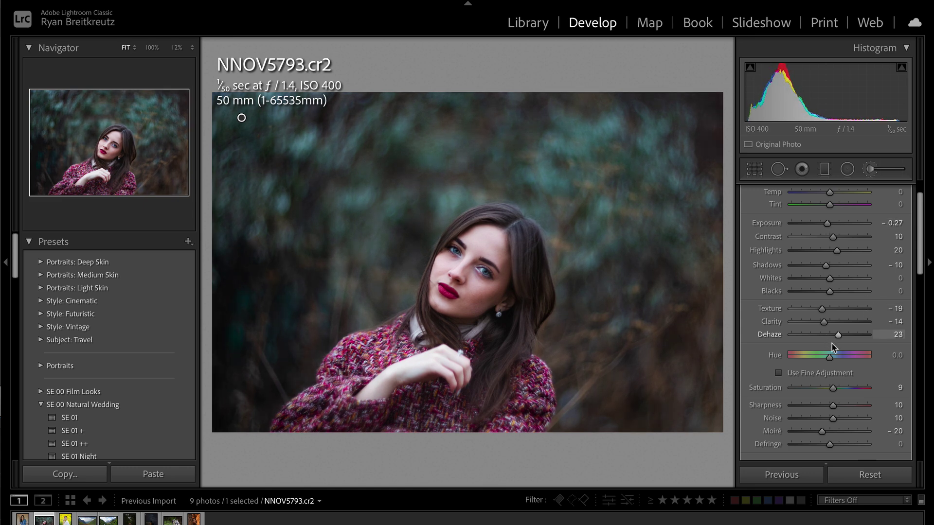
left_click_drag(833, 390, 848, 393)
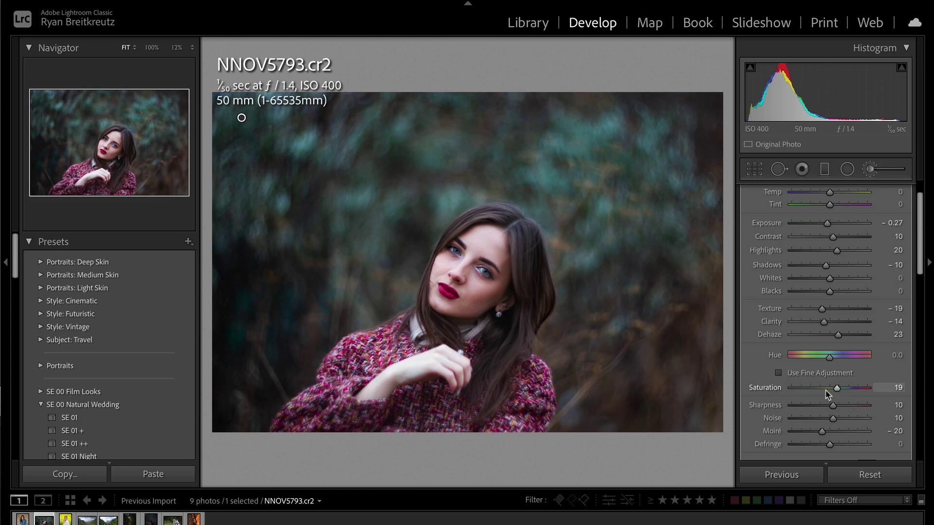
key("alt")
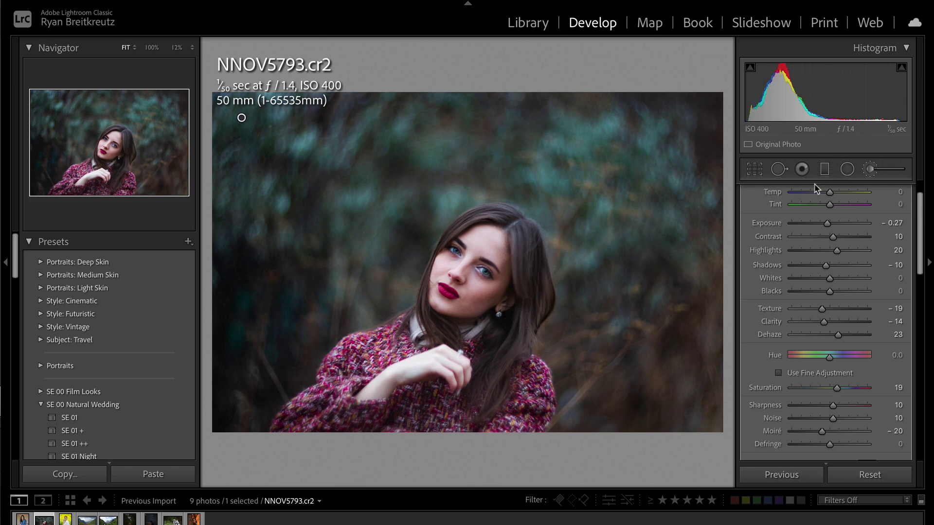
Brush a new mask with the 11 Add Texture effect over the woman's hair and sweater, and leave the brush.
scroll(795, 324, "up", 3)
left_click(870, 192)
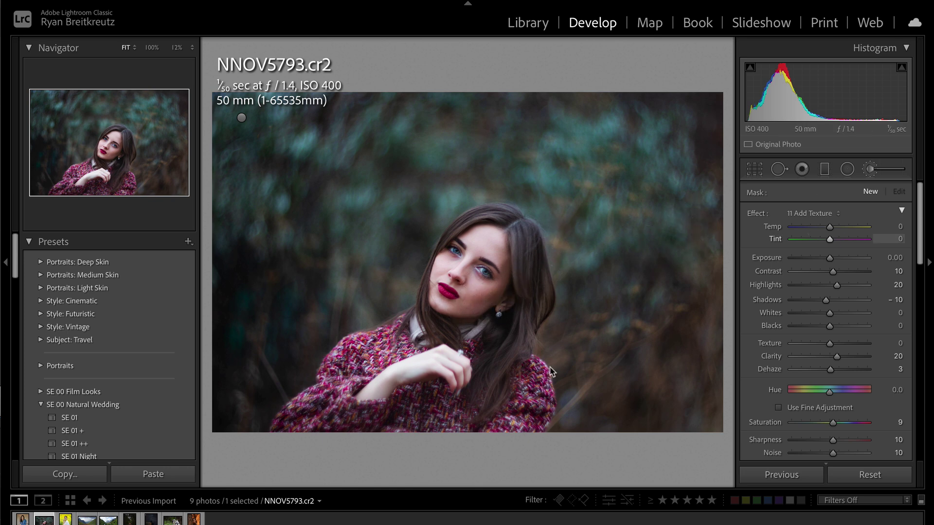
left_click(519, 240)
mouse_move(517, 339)
left_mouse_down()
mouse_move(534, 309)
mouse_move(519, 243)
mouse_move(509, 229)
mouse_move(473, 237)
mouse_move(520, 223)
mouse_move(518, 267)
left_mouse_up()
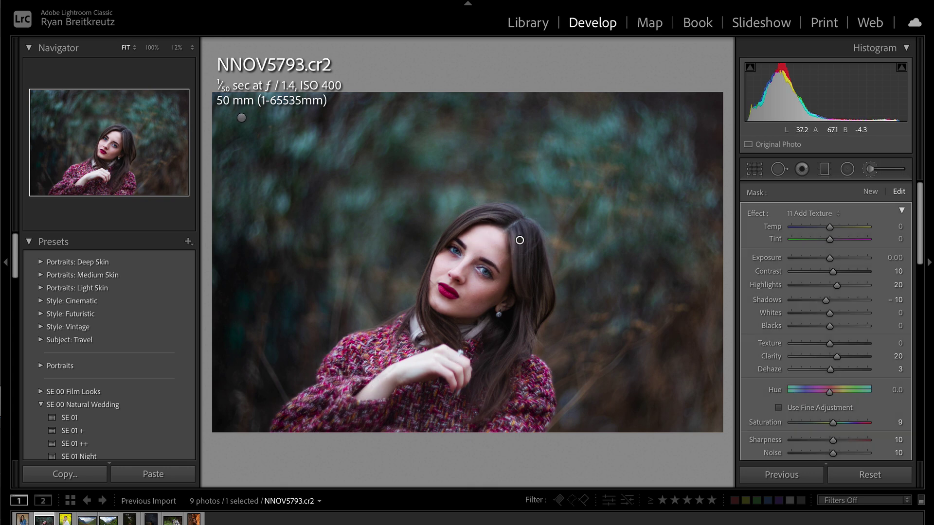
mouse_move(389, 418)
left_mouse_down()
mouse_move(506, 412)
mouse_move(521, 380)
mouse_move(498, 377)
mouse_move(522, 411)
mouse_move(530, 379)
mouse_move(519, 436)
left_mouse_up()
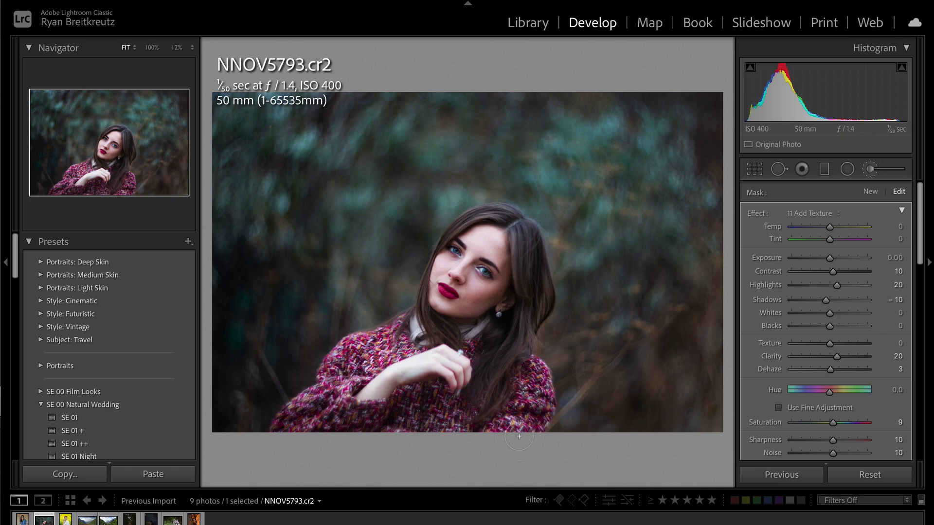
key("k")
Compare the edited NNOV5793 portrait with its unedited version twice.
key("backslash")
key("backslash")
key("backslash")
key("backslash")
Color-grade the photo with midtones at hue 322 and saturation 12, magenta-tinted shadows, and highlights at hue 39 and saturation 20.
scroll(788, 369, "down", 5)
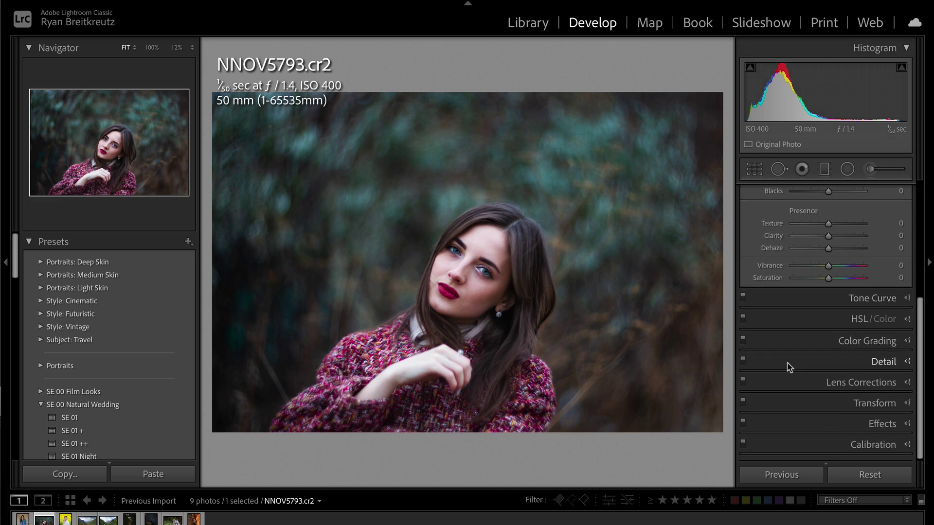
left_click(843, 342)
scroll(817, 271, "up", 3)
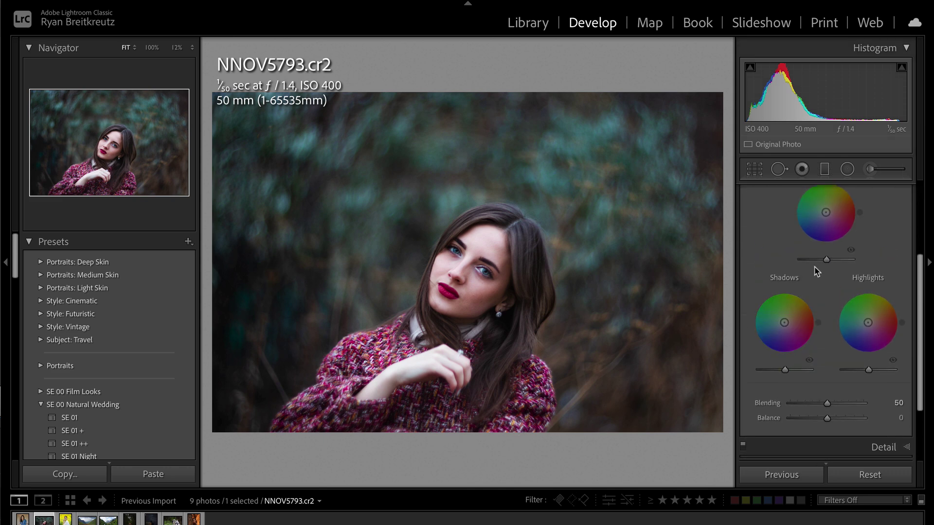
scroll(816, 271, "up", 1)
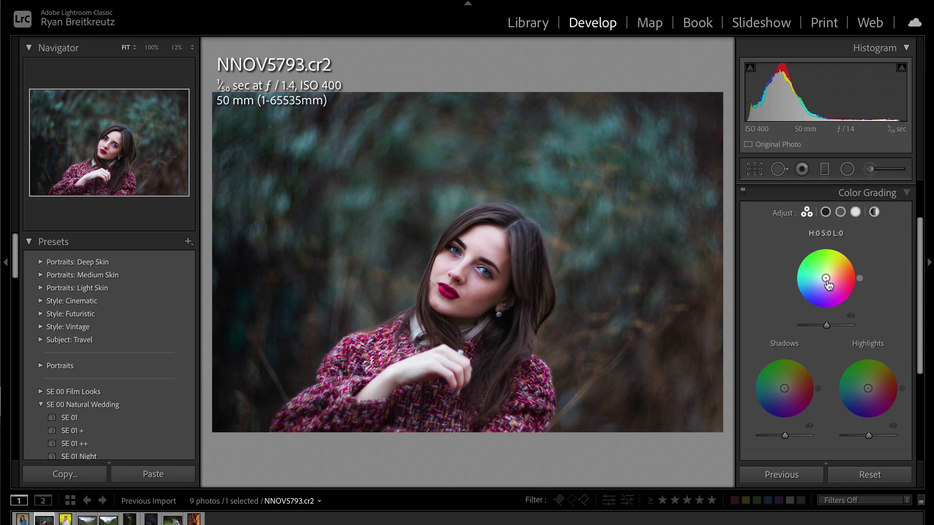
left_click_drag(825, 279, 828, 280)
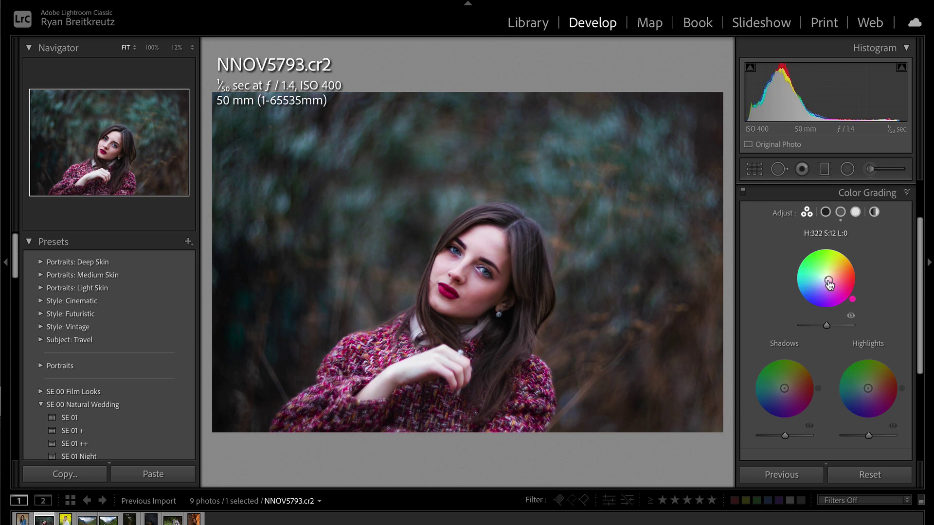
left_click_drag(784, 388, 786, 390)
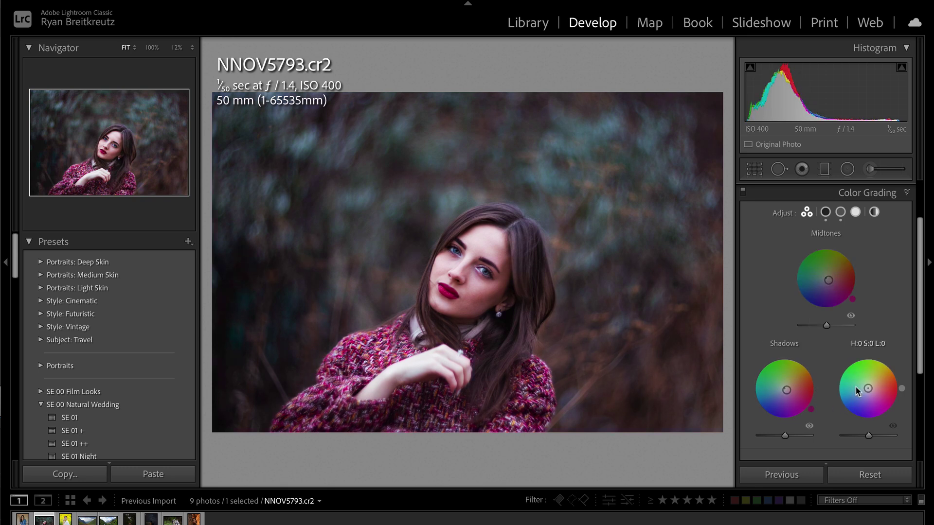
left_click_drag(868, 389, 872, 385)
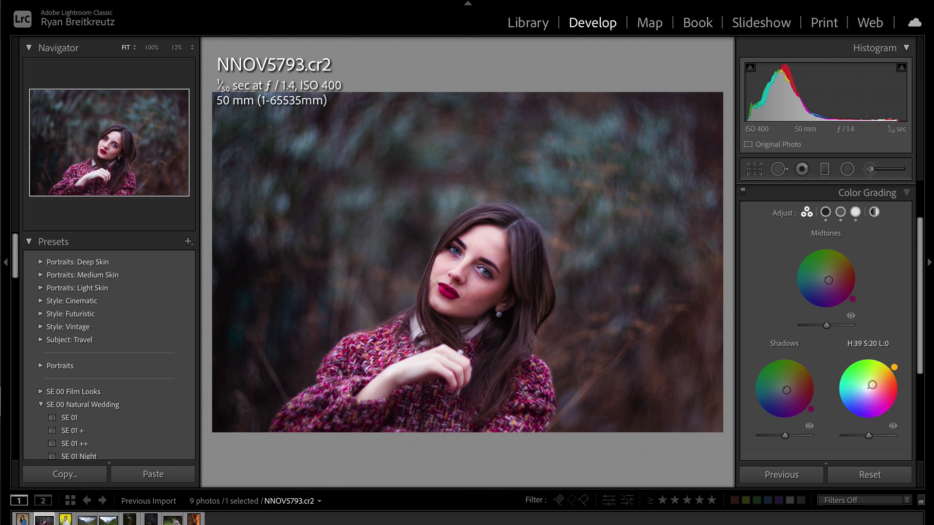
Compare the NNOV5793 portrait with its color grading turned off and on again.
scroll(868, 341, "up", 2)
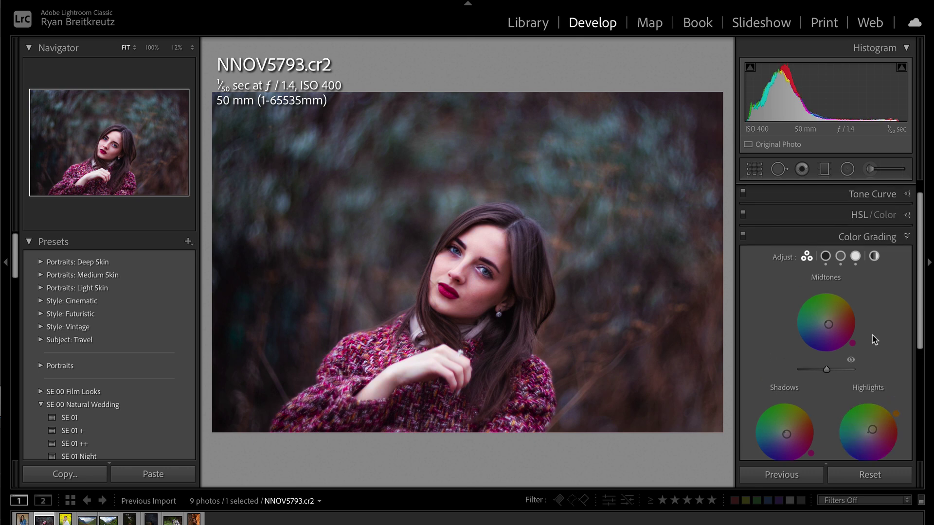
left_click(743, 245)
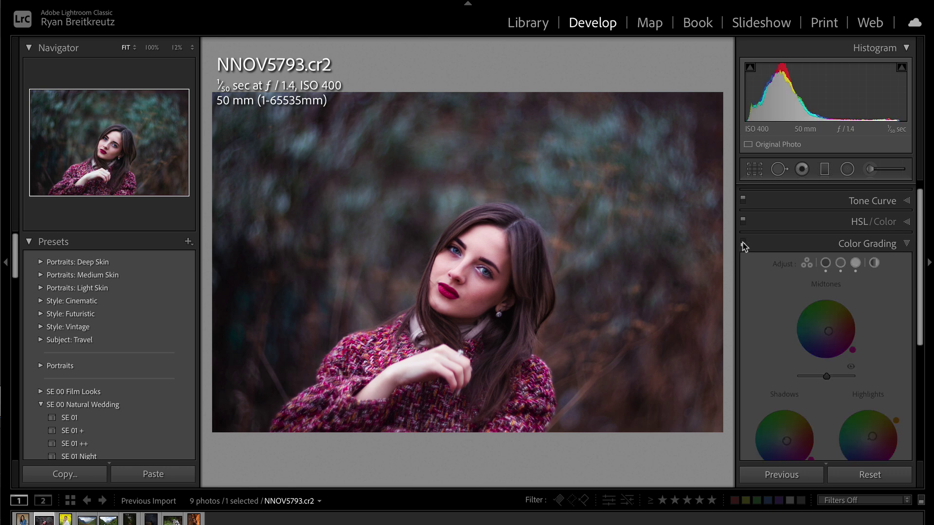
left_click(744, 243)
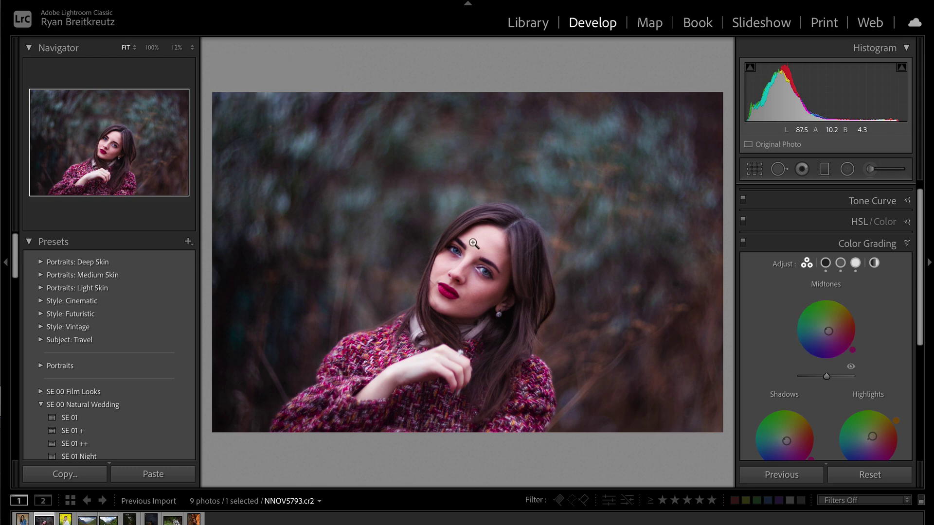
Open the IMG_0138 portrait and inspect the woman's face, hands and forearm at full size.
key("Right")
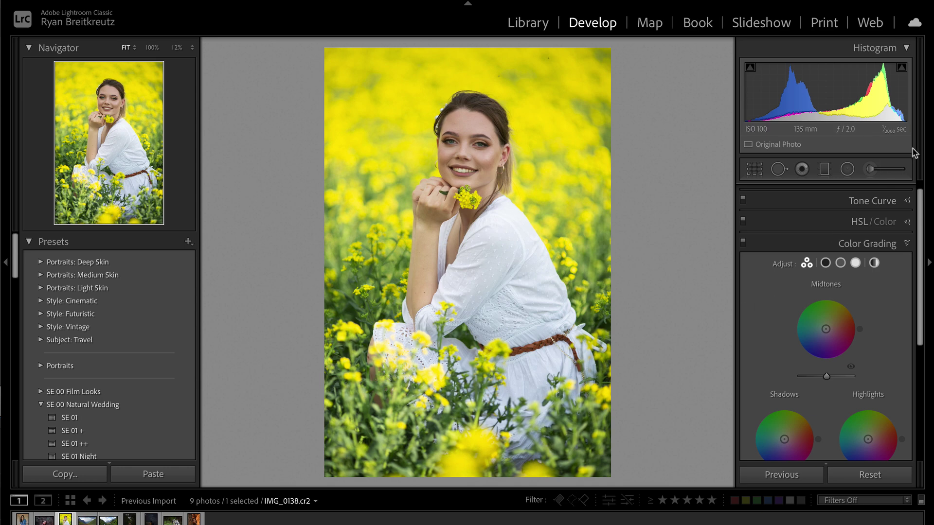
scroll(880, 226, "up", 2)
left_click_drag(479, 148, 548, 230)
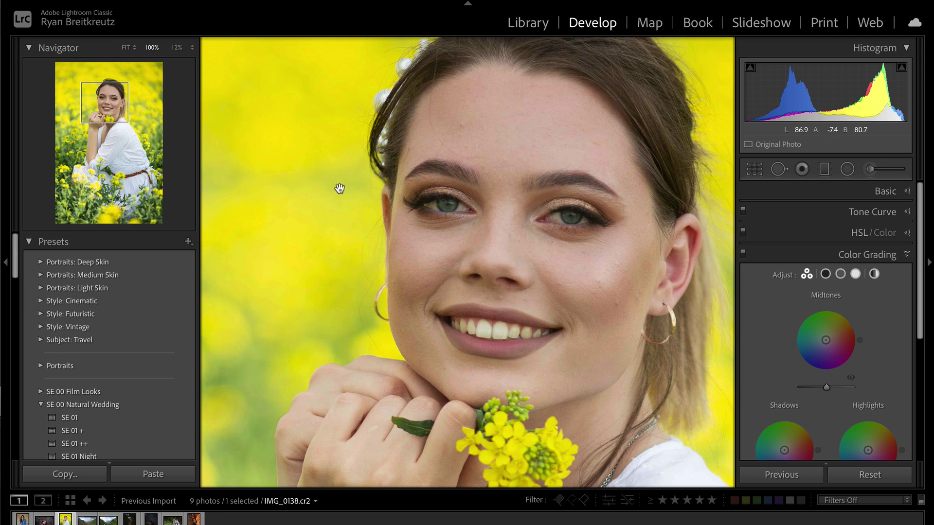
left_click(341, 191)
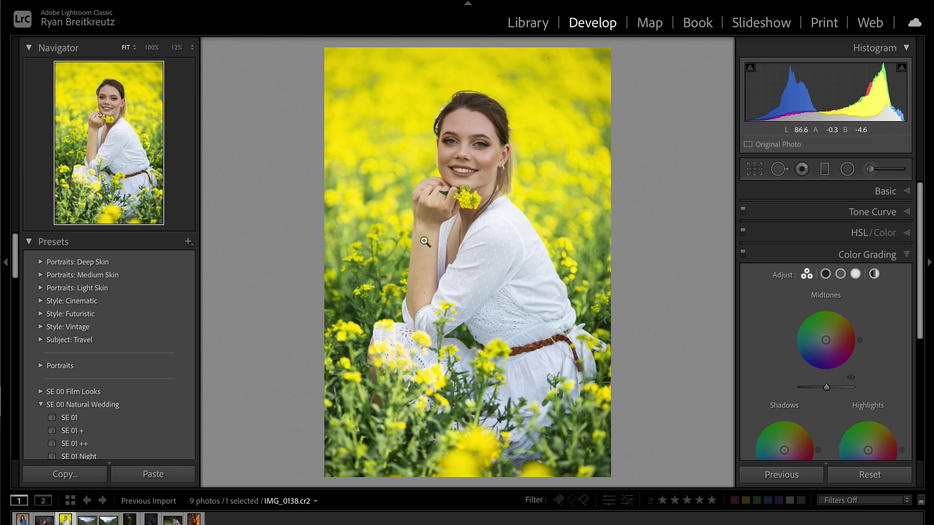
left_click(427, 284)
left_click_drag(437, 223, 448, 345)
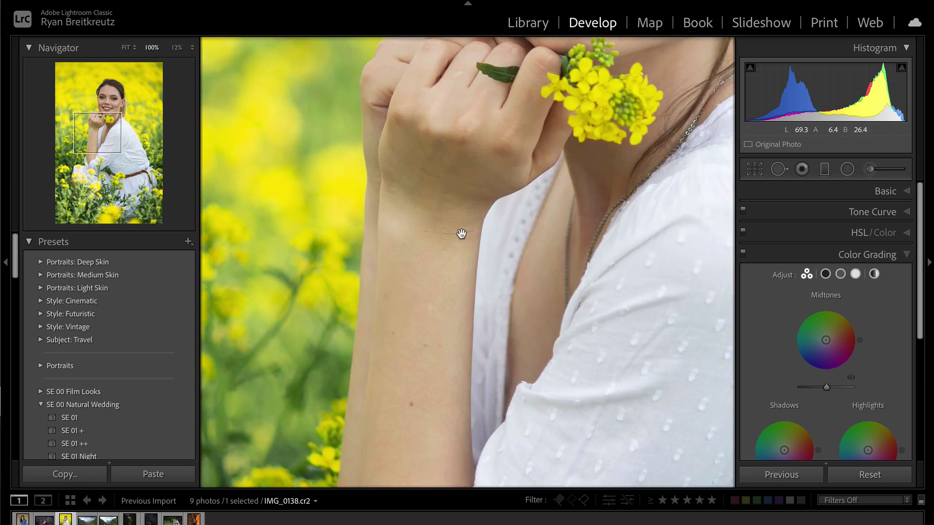
left_click_drag(546, 233, 502, 460)
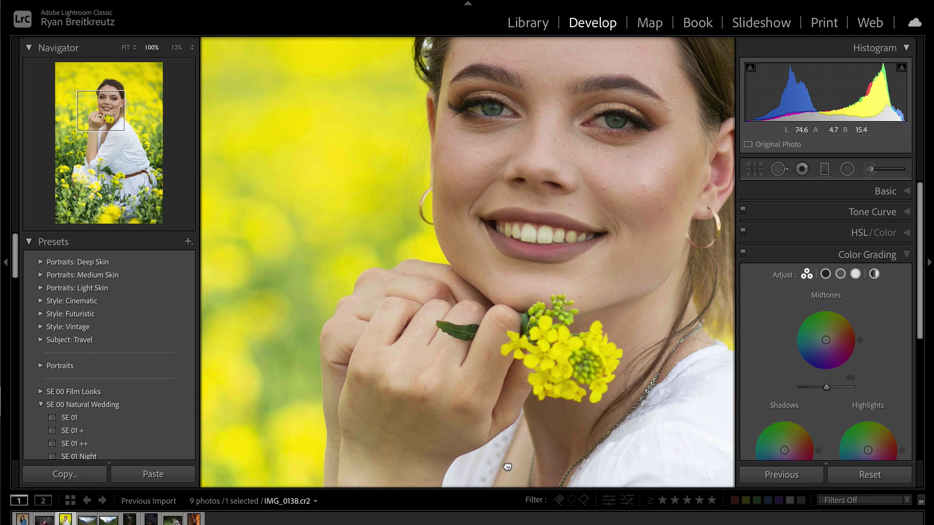
left_click_drag(647, 379, 594, 382)
left_click(579, 308)
Start a new adjustment brush with all effect settings reset to zero and Auto Mask enabled.
left_click(880, 169)
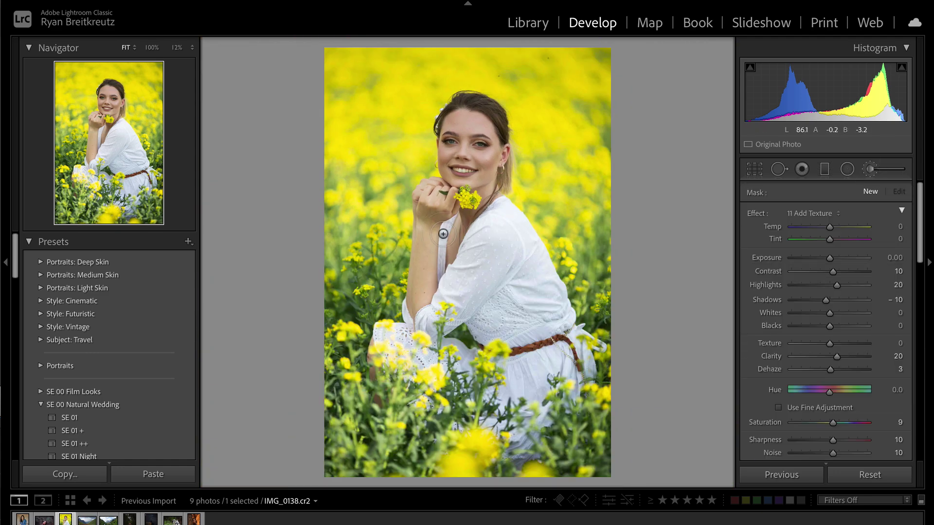
scroll(809, 343, "down", 3)
scroll(819, 326, "up", 3)
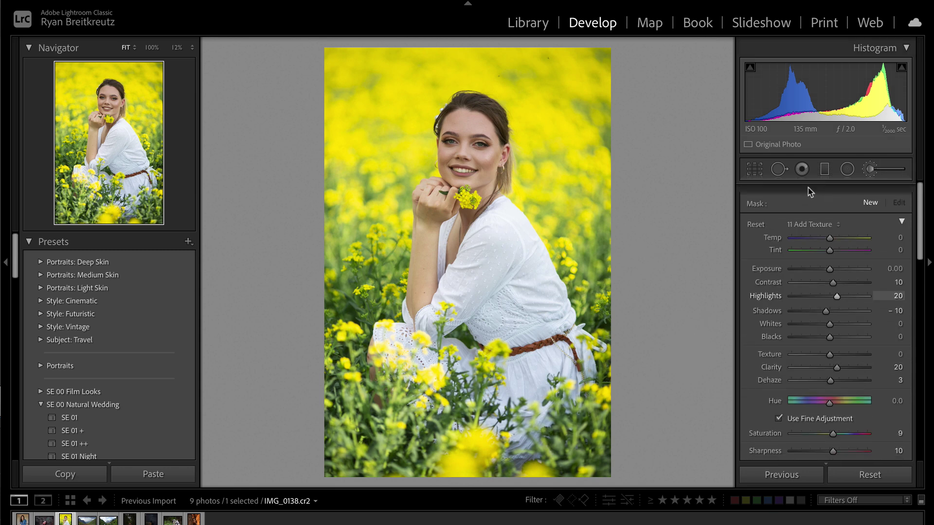
double_click(757, 213)
scroll(819, 326, "down", 5)
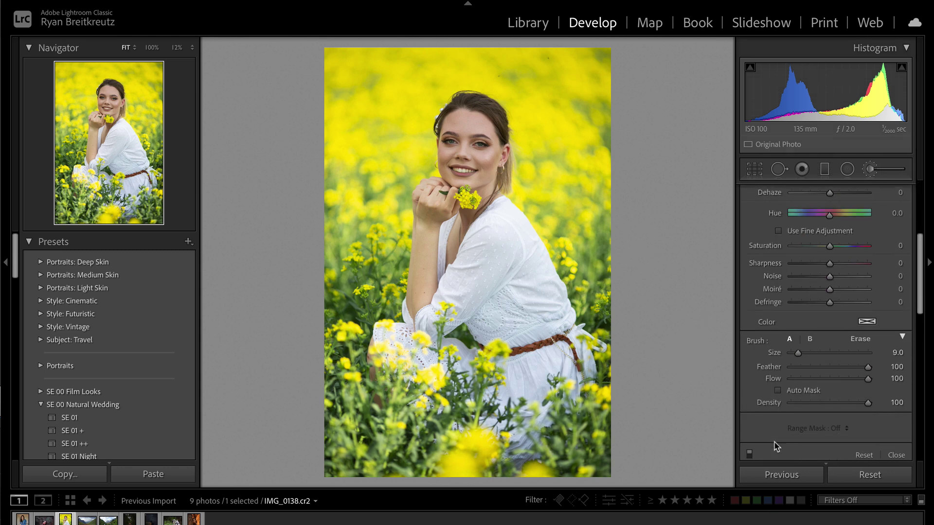
left_click(778, 360)
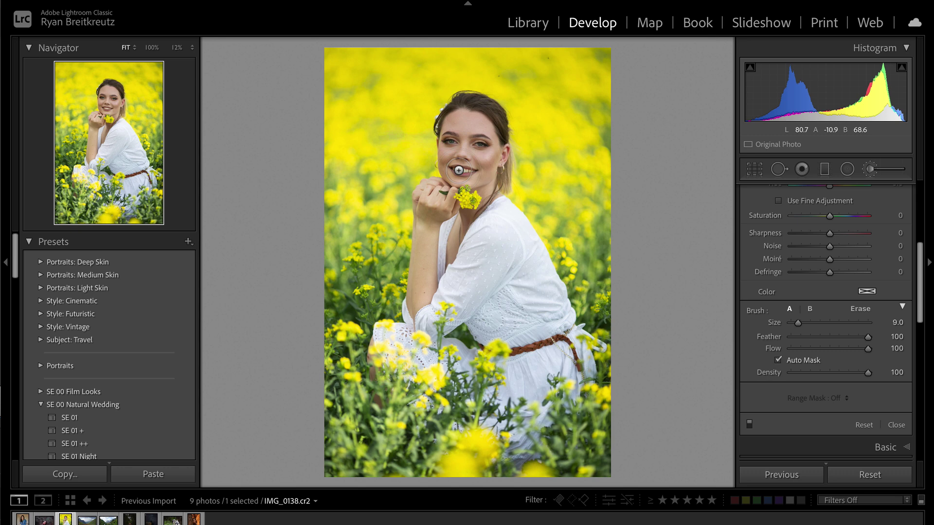
Brush a mask over the skin of the woman's face, neck, hands and arm, checking its coverage with the overlay.
scroll(467, 167, "up", 3)
mouse_move(473, 132)
left_mouse_down()
mouse_move(472, 172)
mouse_move(458, 125)
mouse_move(463, 181)
mouse_move(486, 159)
mouse_move(488, 141)
mouse_move(464, 240)
mouse_move(450, 256)
mouse_move(431, 193)
mouse_move(431, 291)
left_mouse_up()
key("alt")
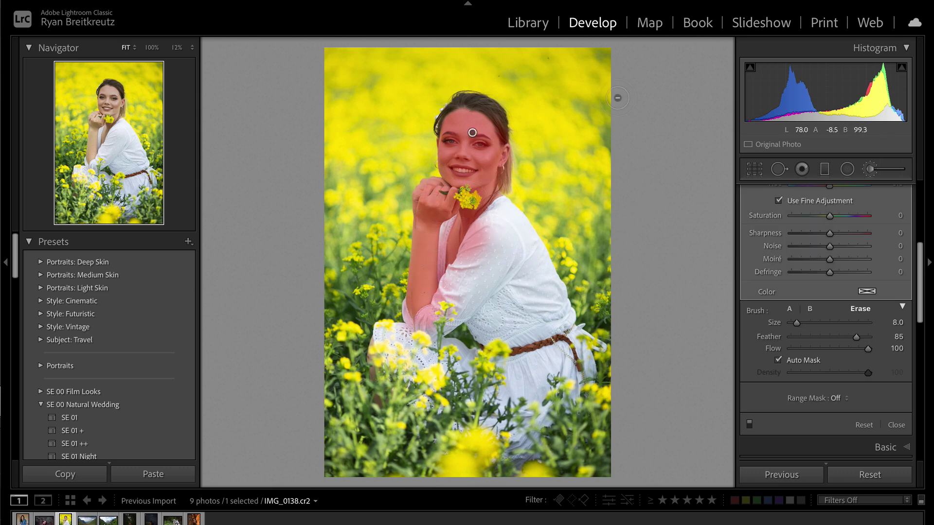
key("o")
Warm the skin mask with Temp 4 and Tint 14, and set its Hue to -5.7.
scroll(816, 235, "up", 5)
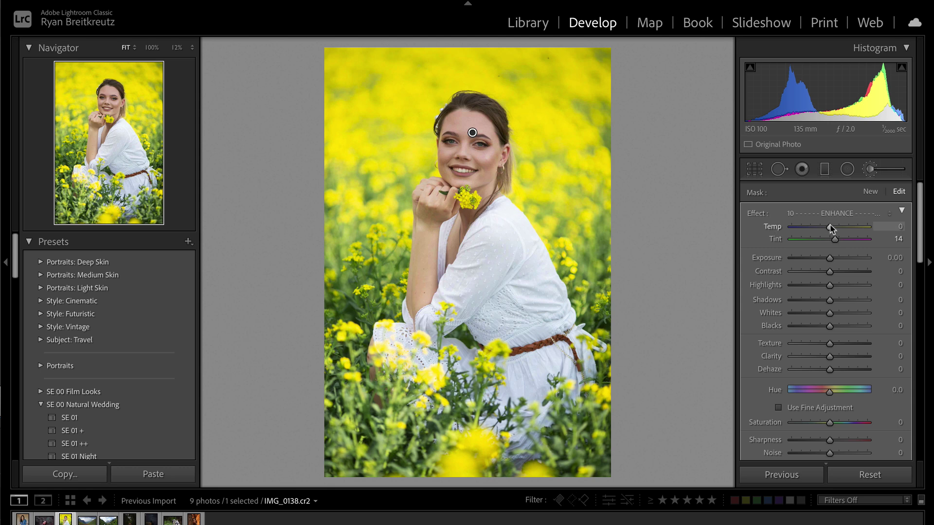
left_click_drag(825, 226, 833, 226)
scroll(831, 253, "down", 4)
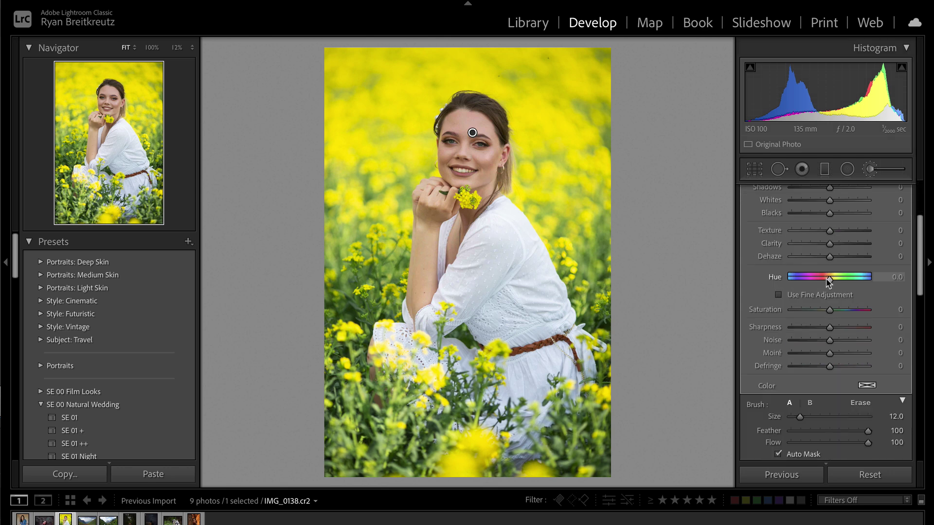
left_click_drag(829, 277, 829, 286)
scroll(829, 273, "up", 5)
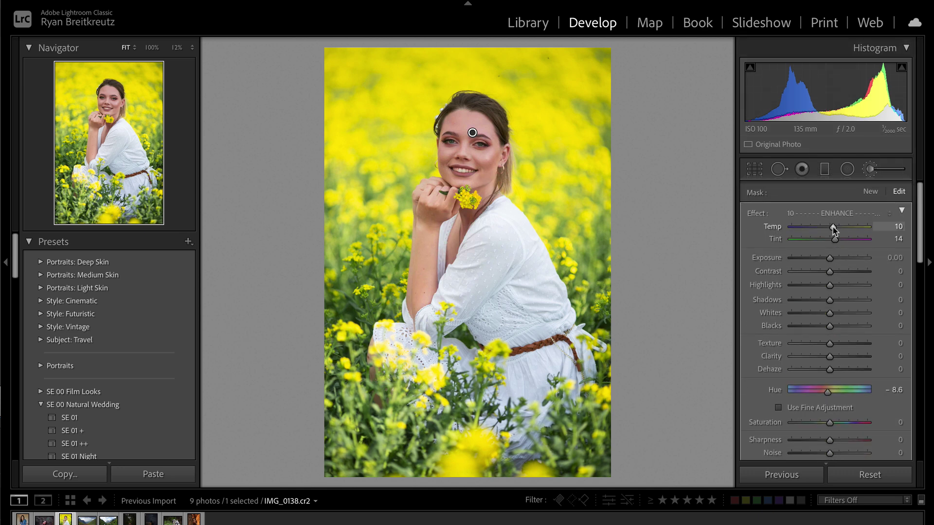
left_click_drag(834, 231, 841, 232)
scroll(832, 234, "down", 5)
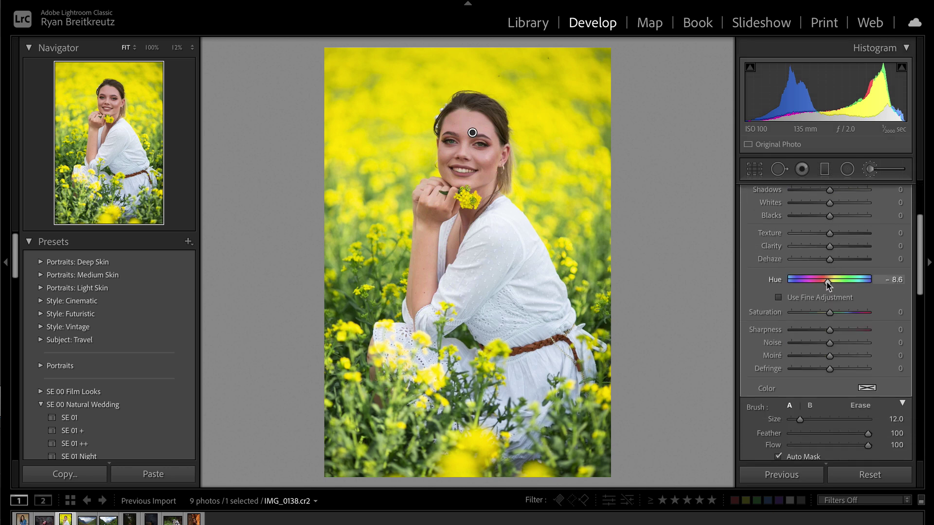
left_click_drag(827, 281, 829, 282)
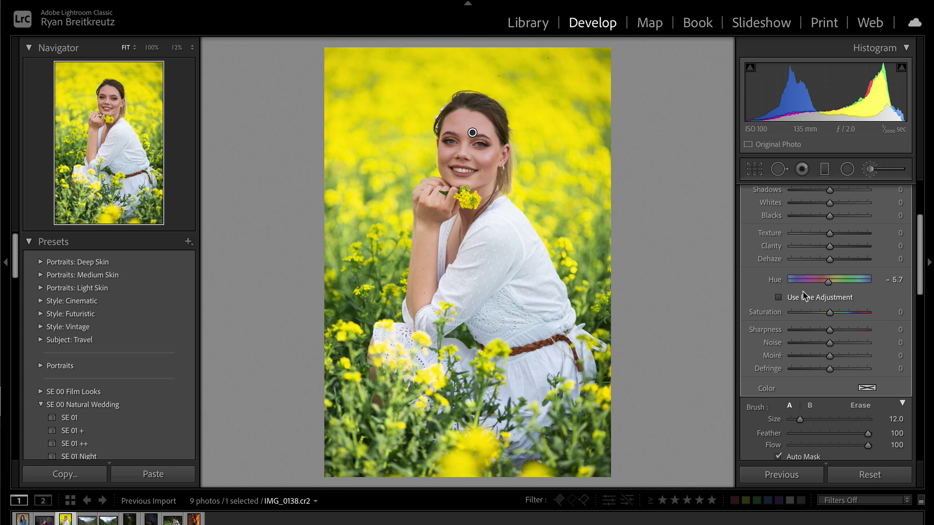
Compare the skin with and without the mask, then set the mask's Contrast to 7 and leave the brush.
key("Delete")
key("ctrl+z")
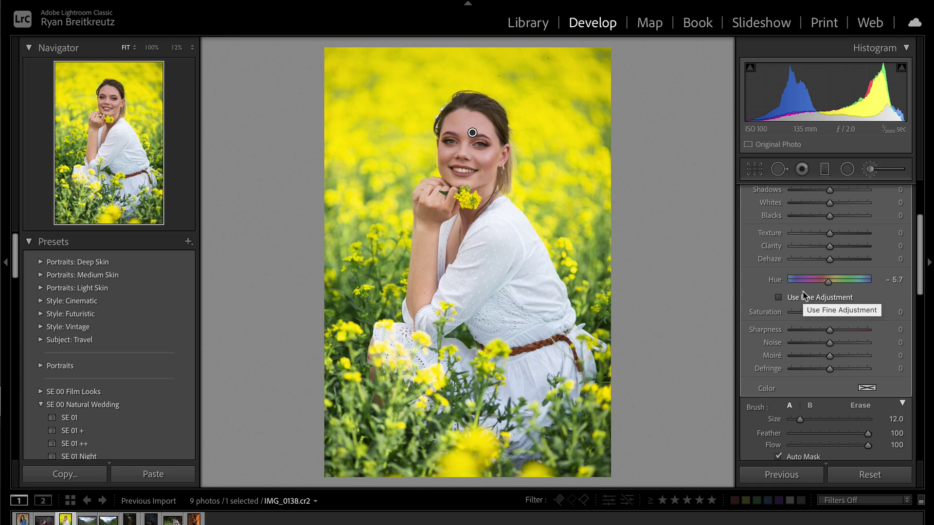
scroll(804, 295, "up", 5)
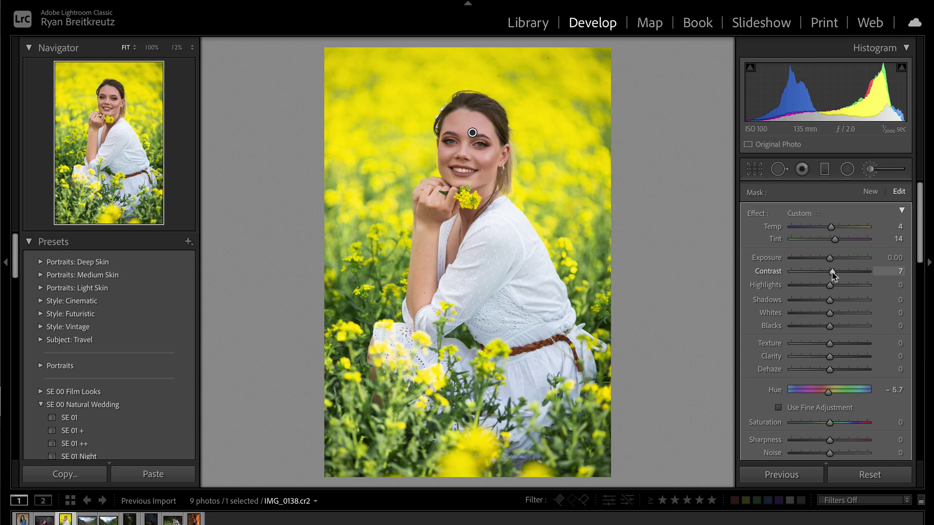
key("Escape")
Brush a new mask over the woman's teeth at full size, using the overlay to clean up the edges.
left_click(473, 149)
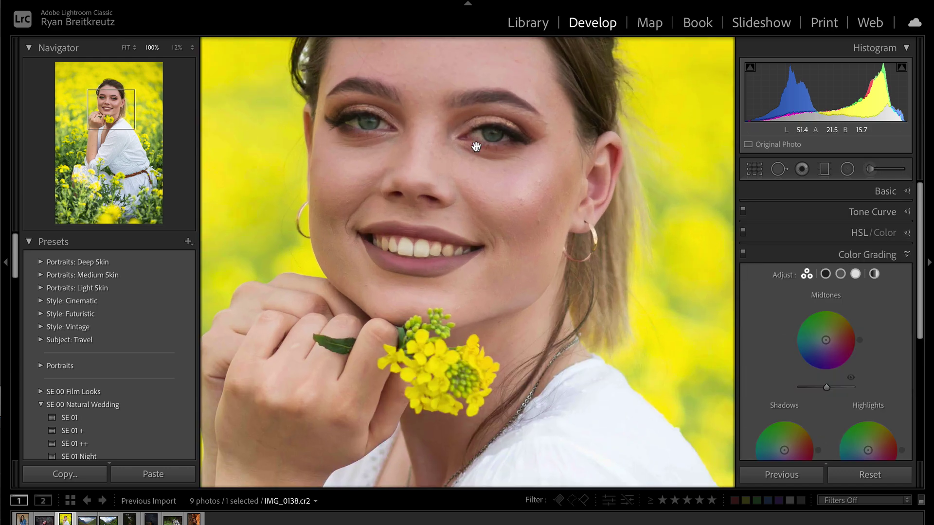
left_click_drag(445, 137, 531, 219)
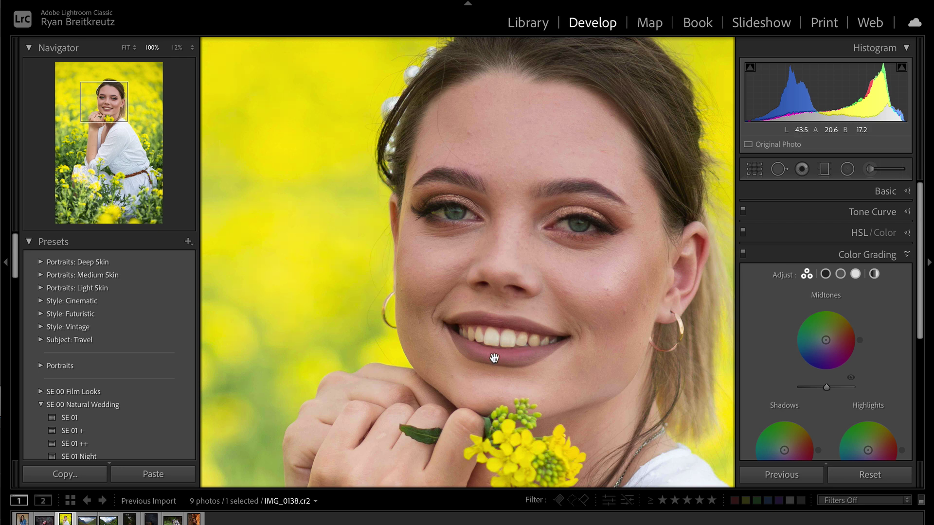
left_click(870, 171)
mouse_move(531, 352)
left_mouse_down()
mouse_move(467, 335)
mouse_move(525, 337)
left_mouse_up()
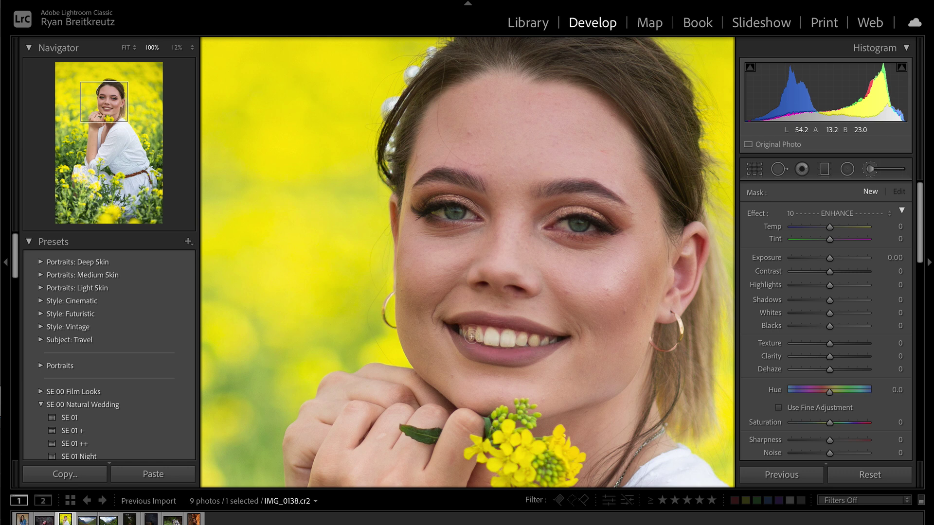
left_click_drag(476, 337, 460, 333)
key("o")
key("alt")
mouse_move(548, 355)
left_mouse_down()
mouse_move(575, 348)
mouse_move(544, 356)
mouse_move(567, 345)
mouse_move(546, 355)
left_mouse_up()
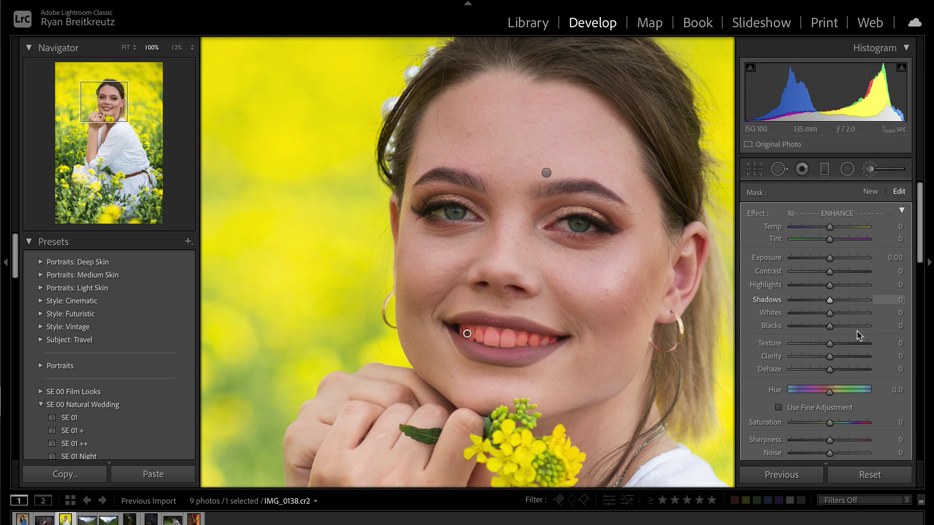
key("o")
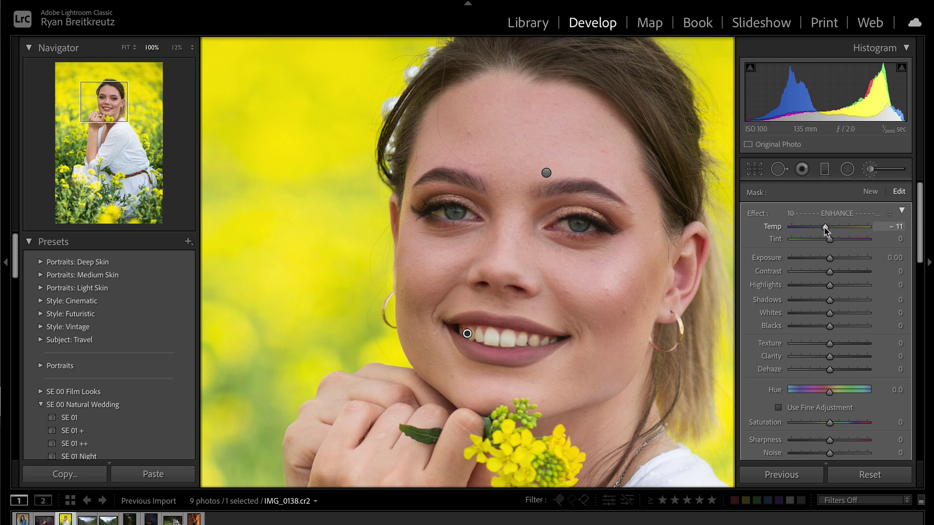
Whiten the teeth mask with Temp -9, Contrast -38, Highlights 23 and Saturation -10.
left_click_drag(796, 234, 824, 237)
left_click_drag(829, 271, 816, 274)
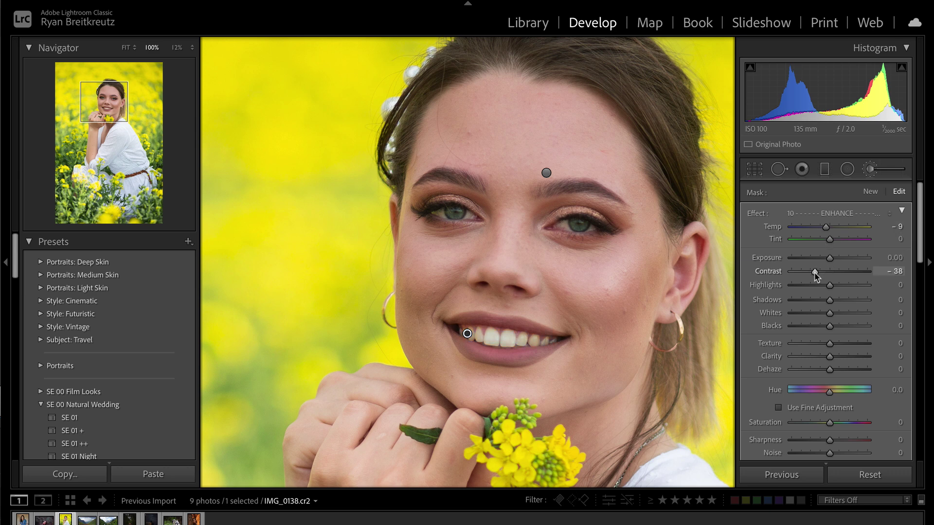
left_click_drag(830, 423, 825, 424)
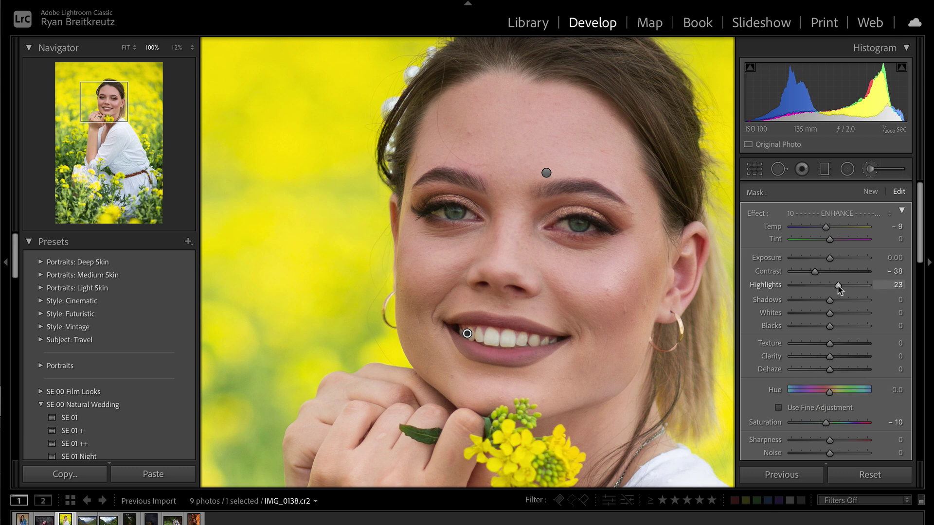
Compare the photo with and without the teeth mask, both close up and in full view, and leave the brush.
key("Delete")
key("ctrl+z")
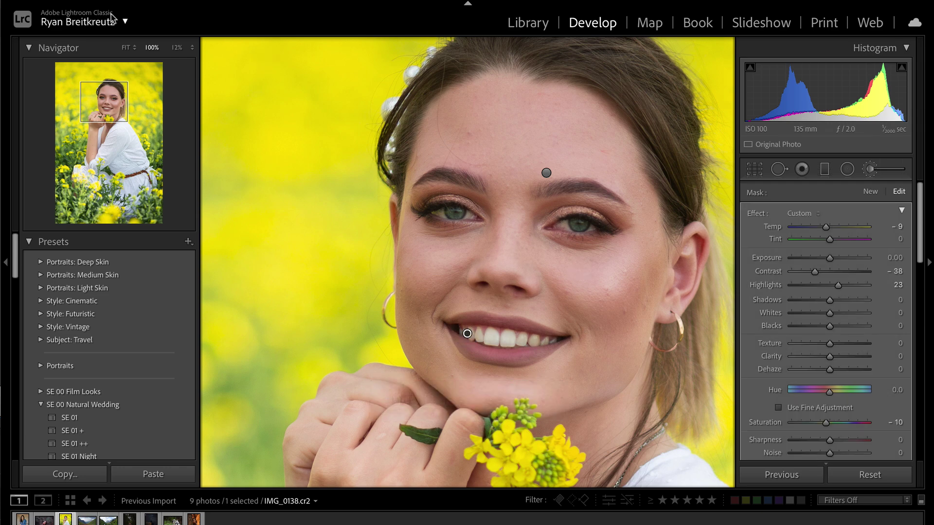
left_click(124, 47)
key("Delete")
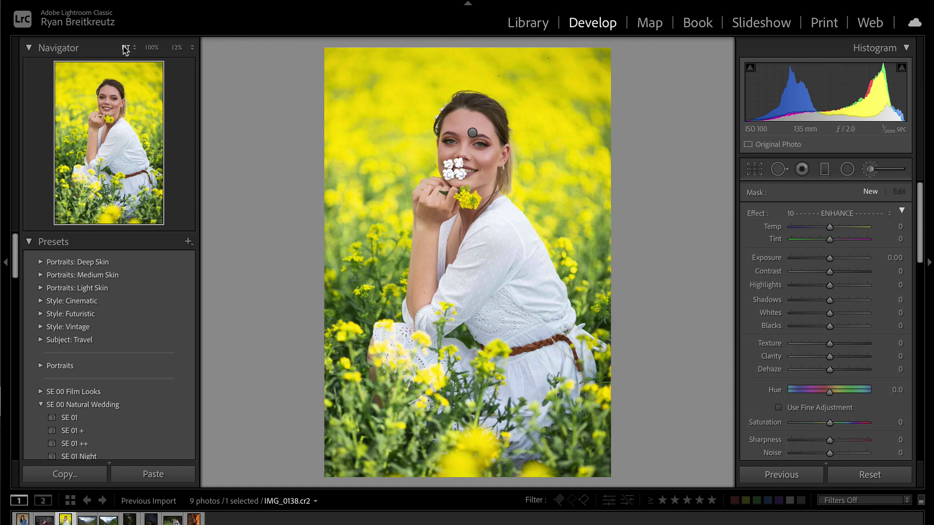
key("ctrl+z")
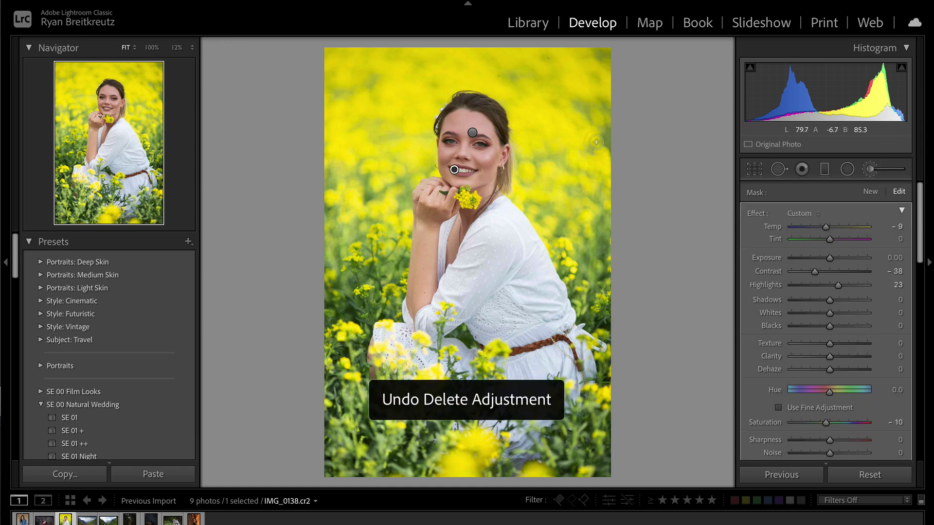
key("k")
Reselect the teeth mask and extend it over both of the woman's eyes, using the overlay as a guide.
left_click(480, 143)
left_click_drag(495, 155, 501, 188)
left_click(872, 169)
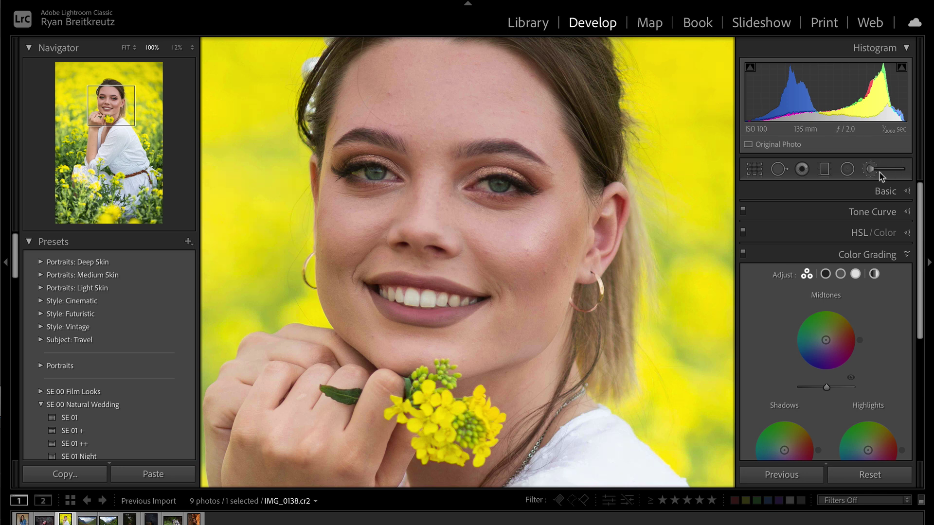
left_click(387, 295)
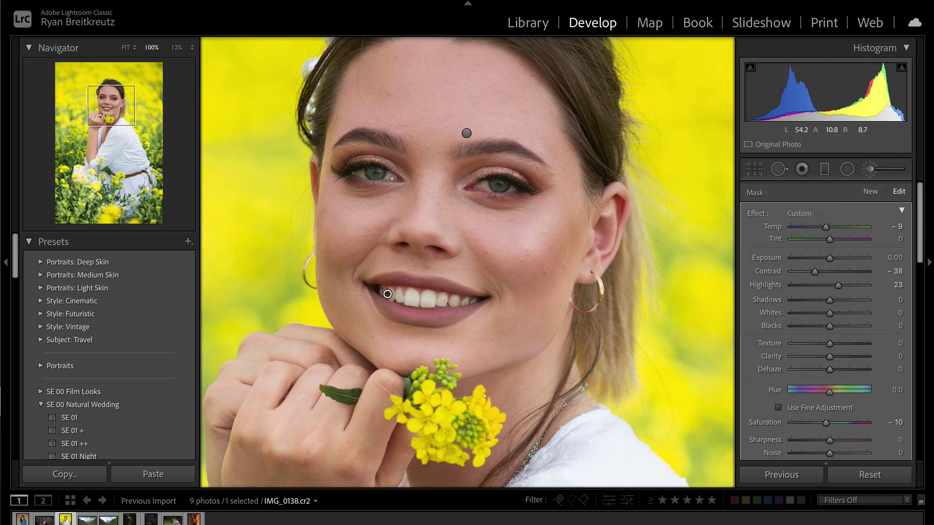
key("h")
key("o")
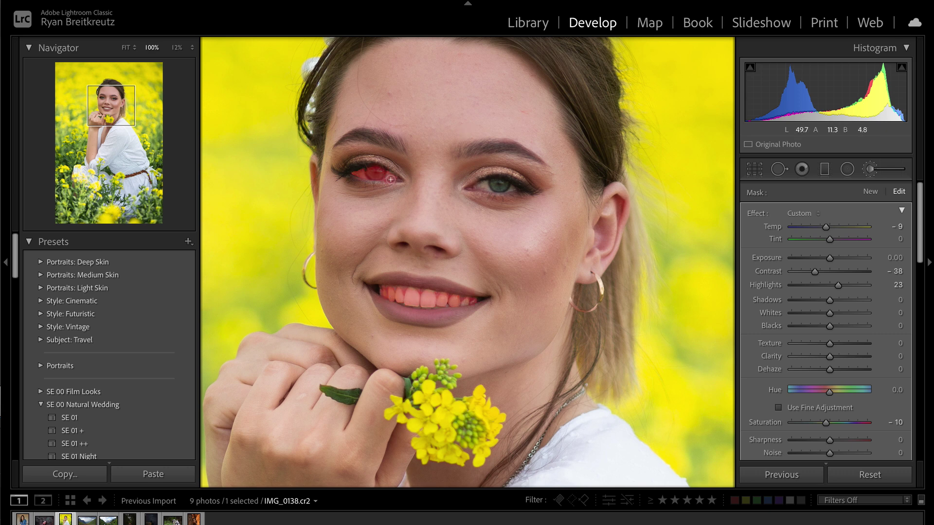
left_click_drag(476, 189, 499, 183)
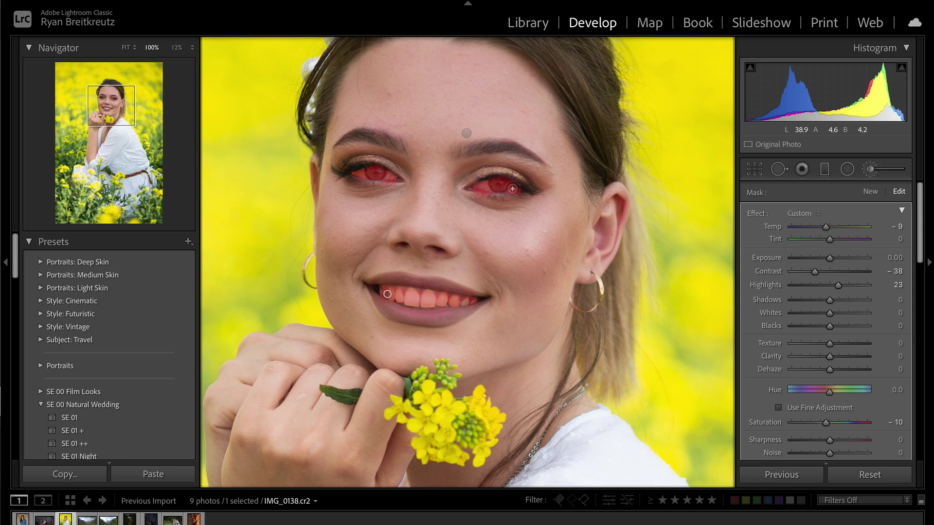
key("o")
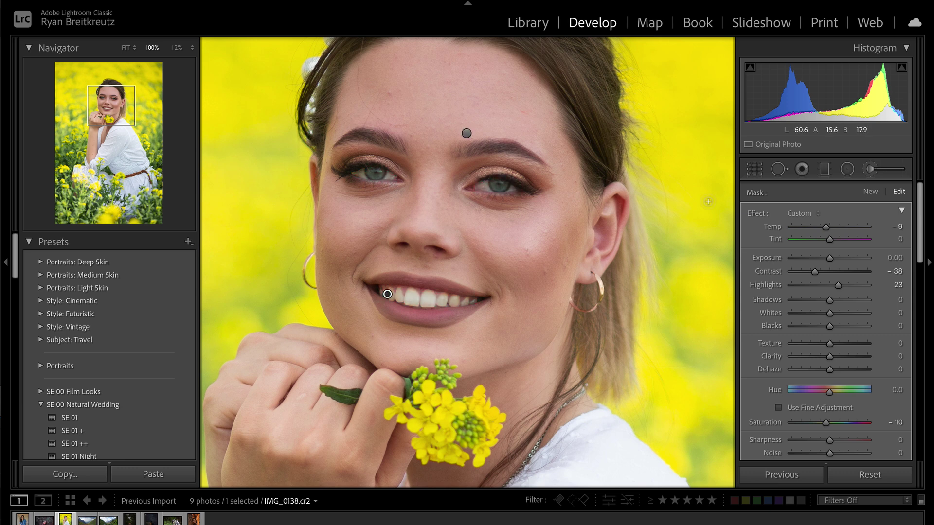
Delete and restore the teeth-and-eyes mask, and raise its Whites to 15.
key("Delete")
key("ctrl+z")
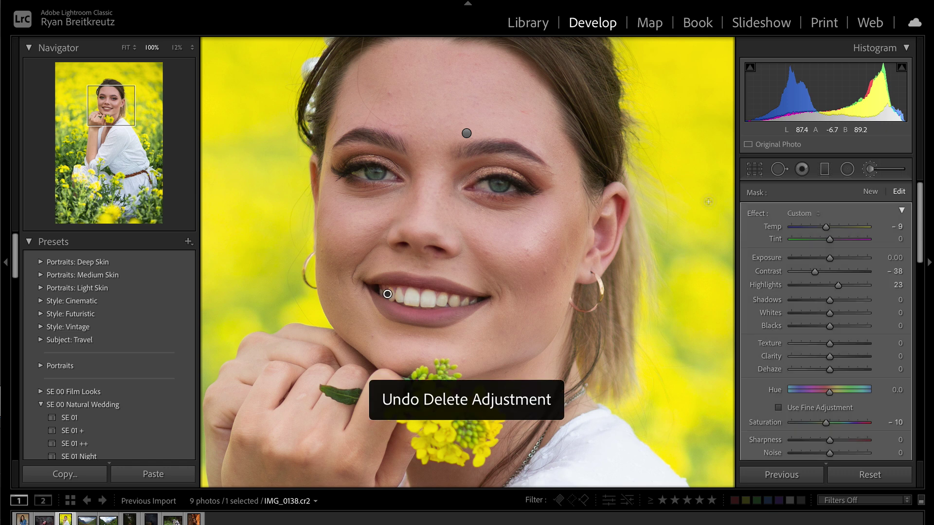
left_click(846, 314)
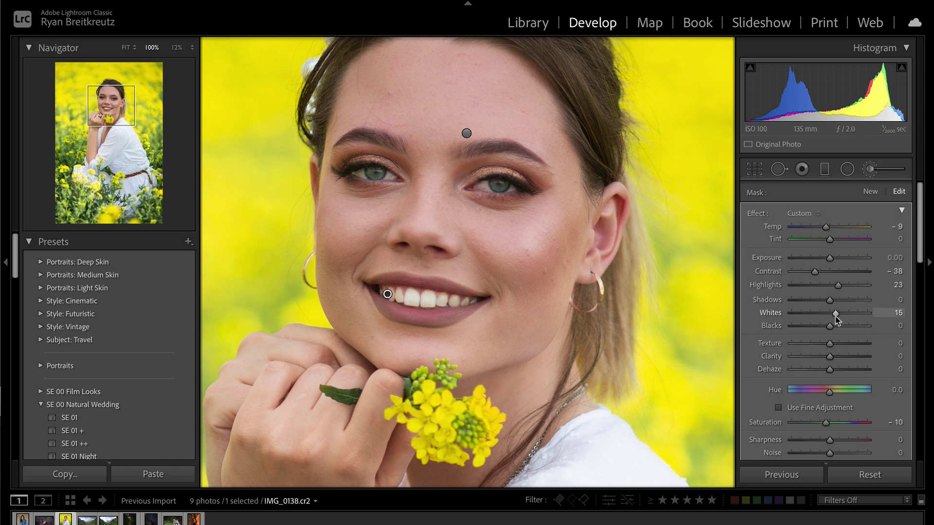
Brush a new mask with the 11 Add Texture preset over both of the woman's eyebrows and check it without the mask pins.
left_click(870, 191)
left_click(849, 214)
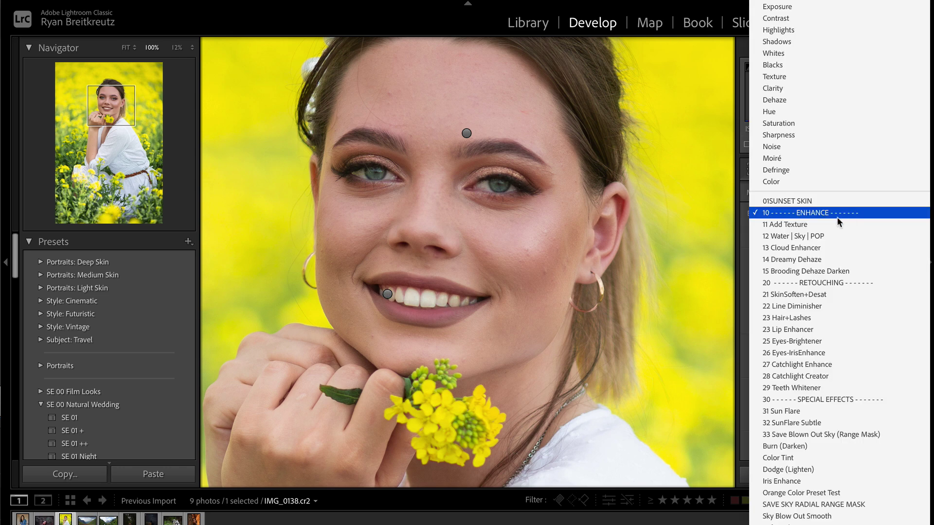
left_click(838, 225)
mouse_move(342, 142)
left_mouse_down()
mouse_move(398, 146)
mouse_move(344, 141)
mouse_move(401, 147)
left_mouse_up()
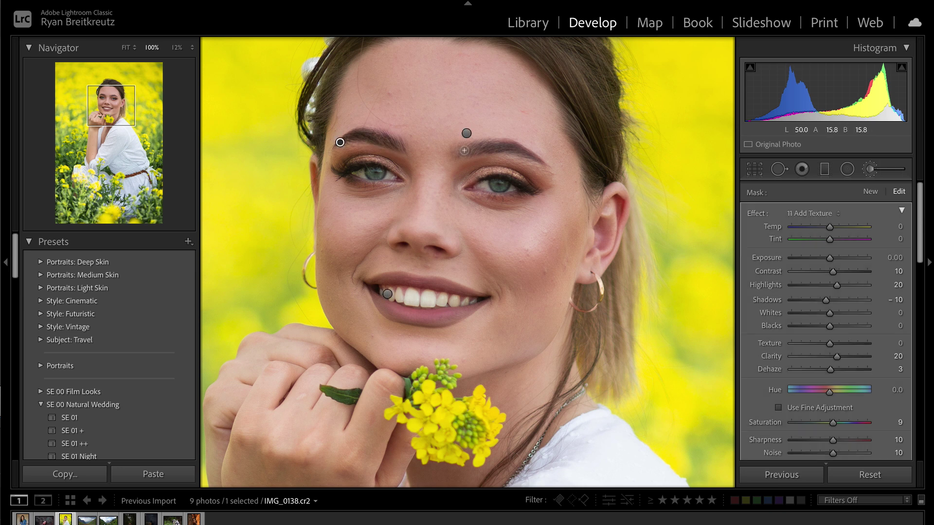
mouse_move(459, 151)
left_mouse_down()
mouse_move(519, 149)
mouse_move(540, 163)
left_mouse_up()
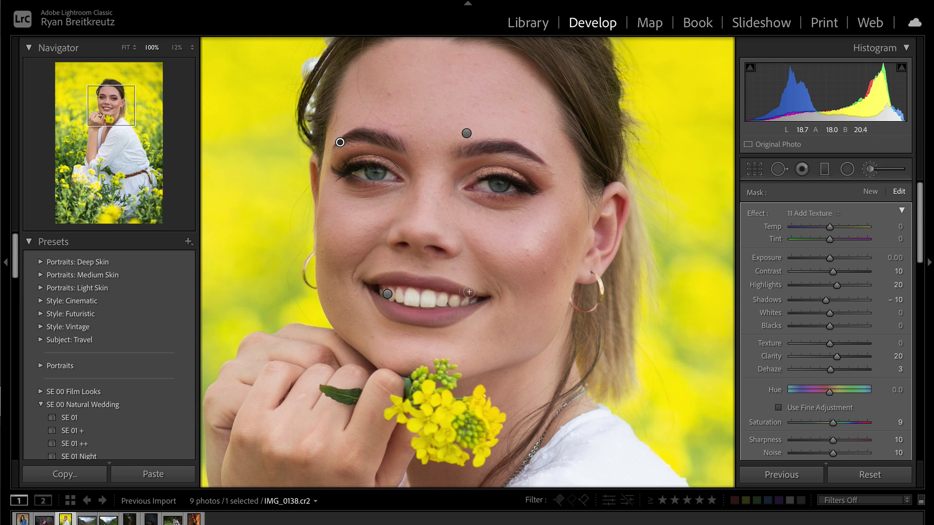
key("h")
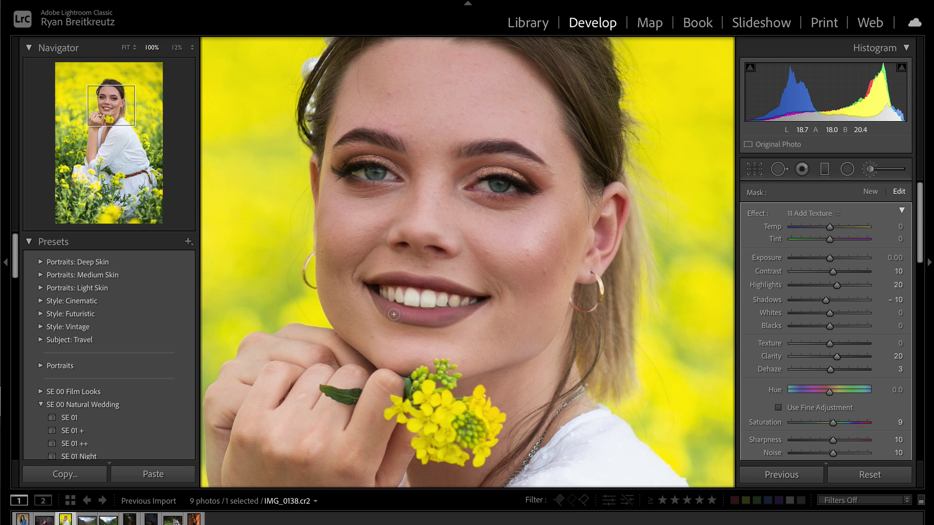
key("h")
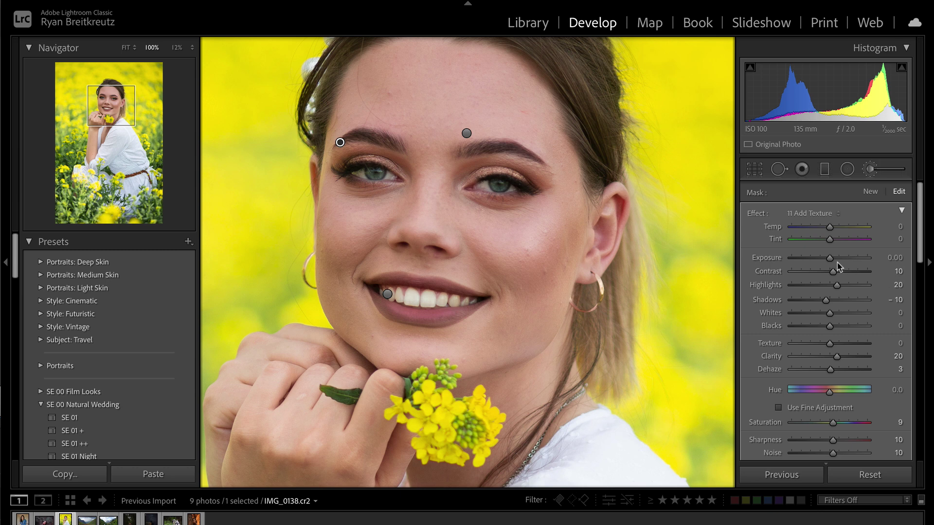
Set the eyebrow mask's Saturation to 13 and leave the brush.
left_click_drag(830, 260, 832, 261)
scroll(851, 369, "down", 3)
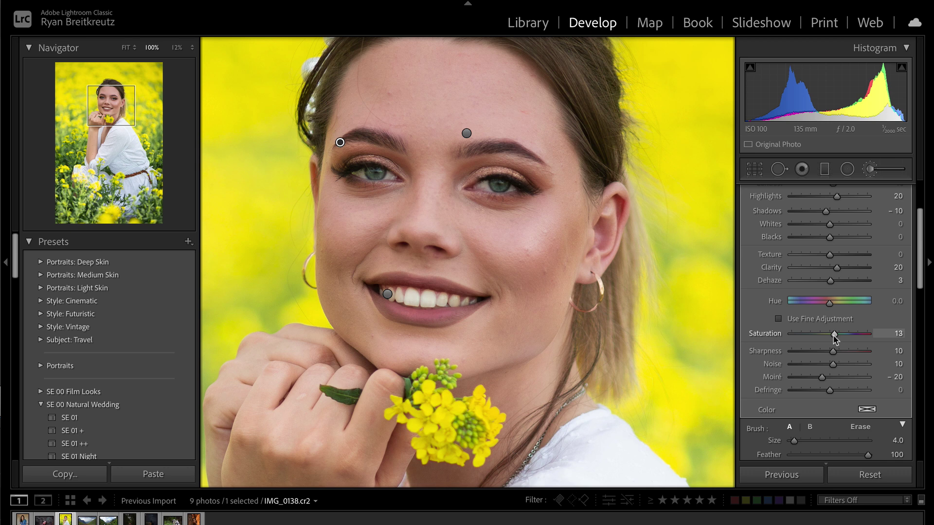
key("k")
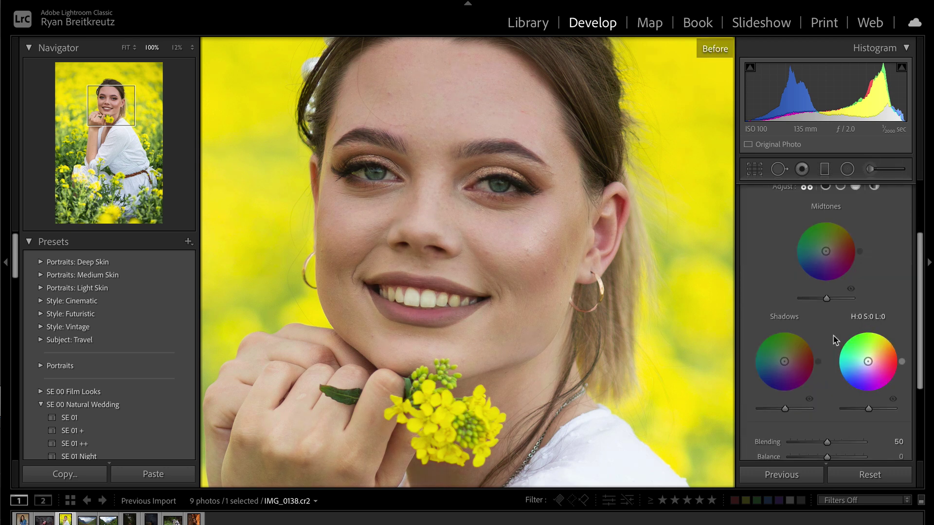
Compare the retouched portrait with its original version in full view.
left_click(126, 47)
key("backslash")
key("backslash")
key("backslash")
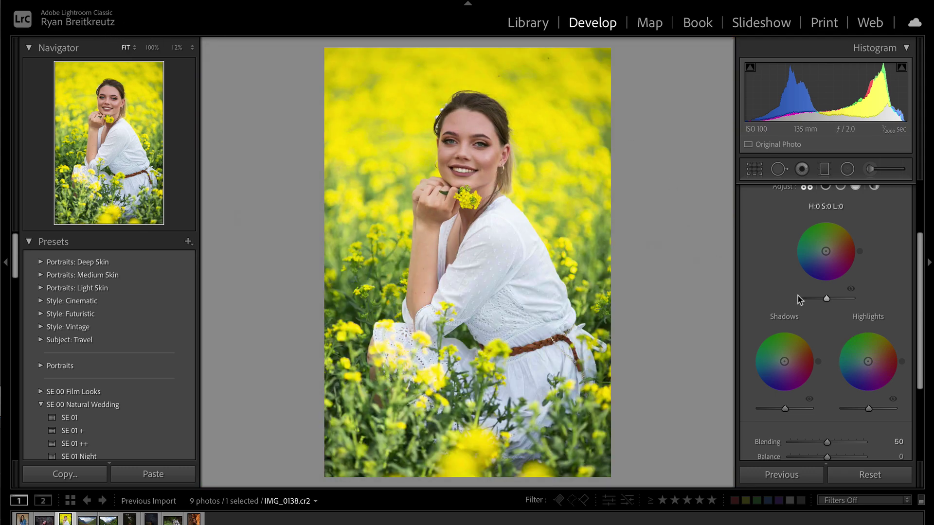
Reselect the teeth-and-eyes mask, set its Whites to 11 and leave the brush.
left_click(871, 171)
left_click(455, 171)
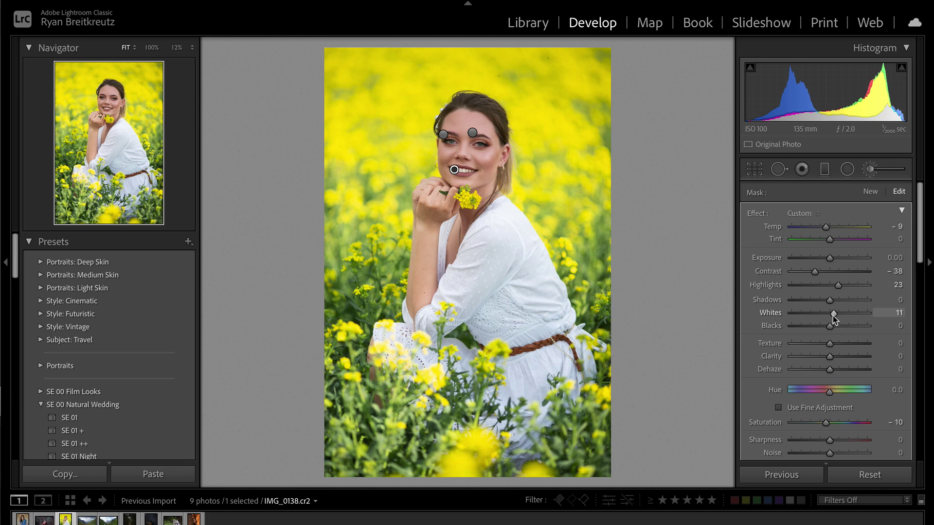
left_click(871, 168)
Paint a new 11 Add Texture mask over the flower field around the woman, using the overlay to cover the lower foreground.
left_click(871, 169)
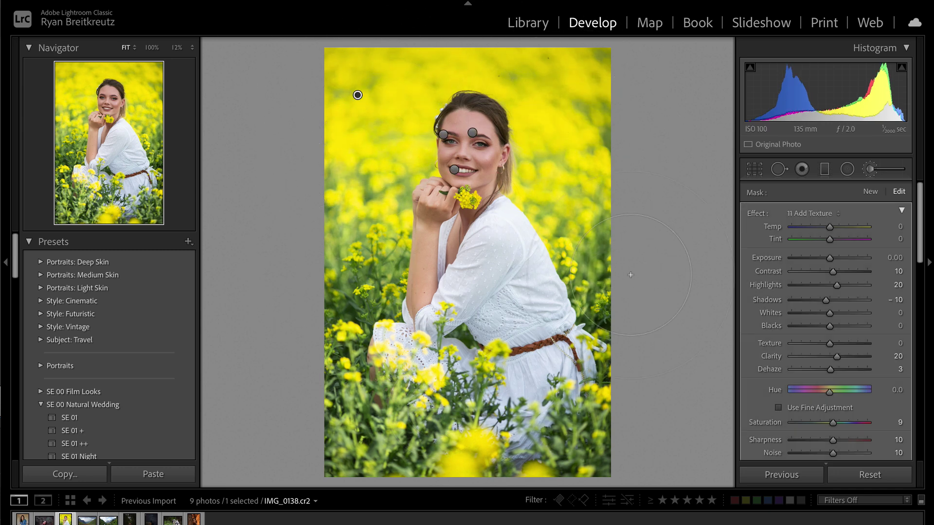
key("o")
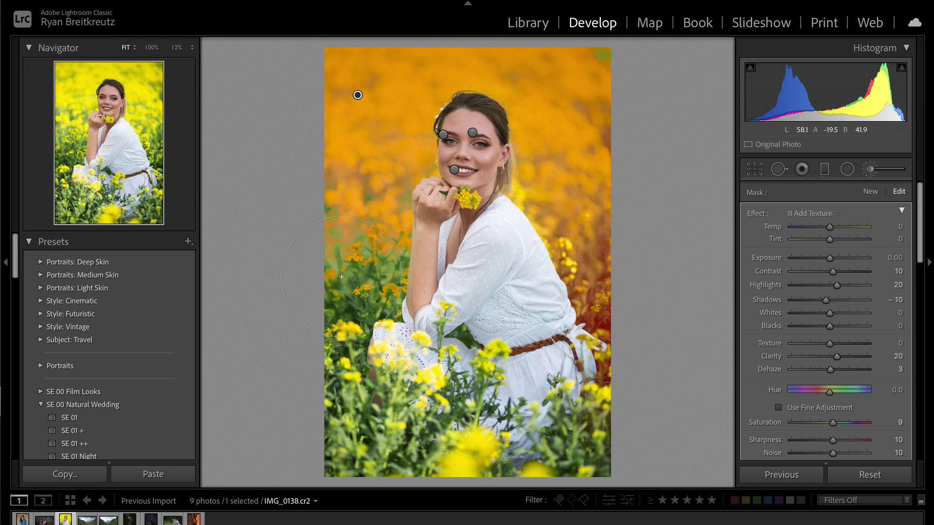
mouse_move(342, 277)
left_mouse_down()
mouse_move(347, 335)
mouse_move(365, 287)
mouse_move(346, 407)
mouse_move(375, 472)
mouse_move(554, 462)
left_mouse_up()
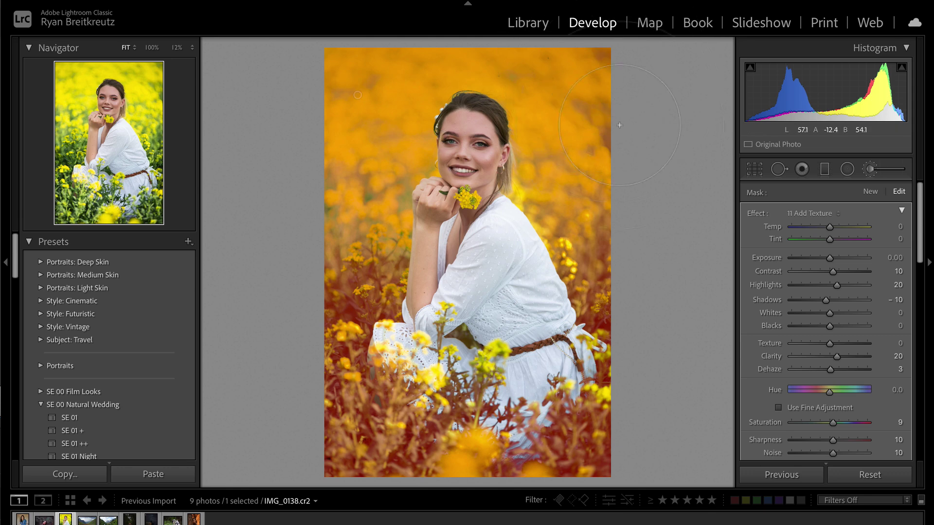
key("o")
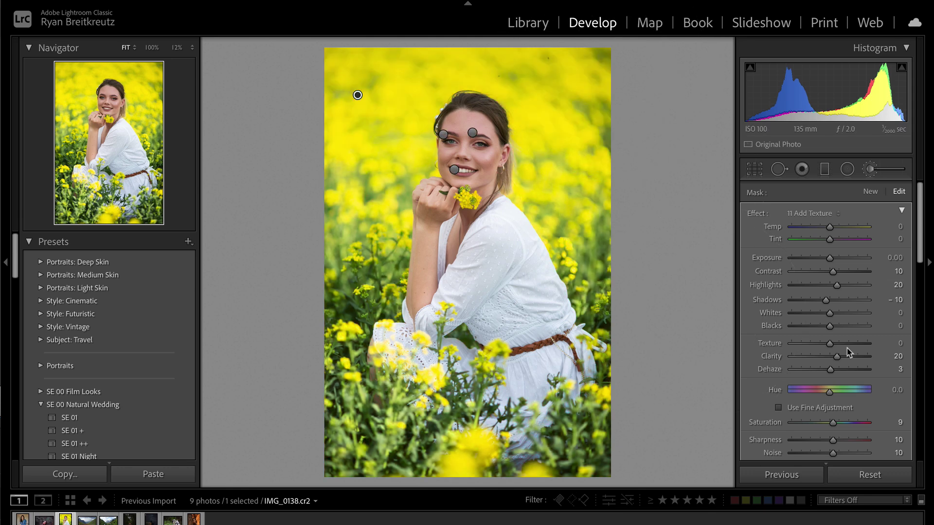
Set the flower-field mask to Exposure -0.47, Texture -18, Clarity -16, Dehaze -18 and Contrast 67, and leave the brush.
left_click_drag(829, 260, 823, 263)
left_click(823, 356)
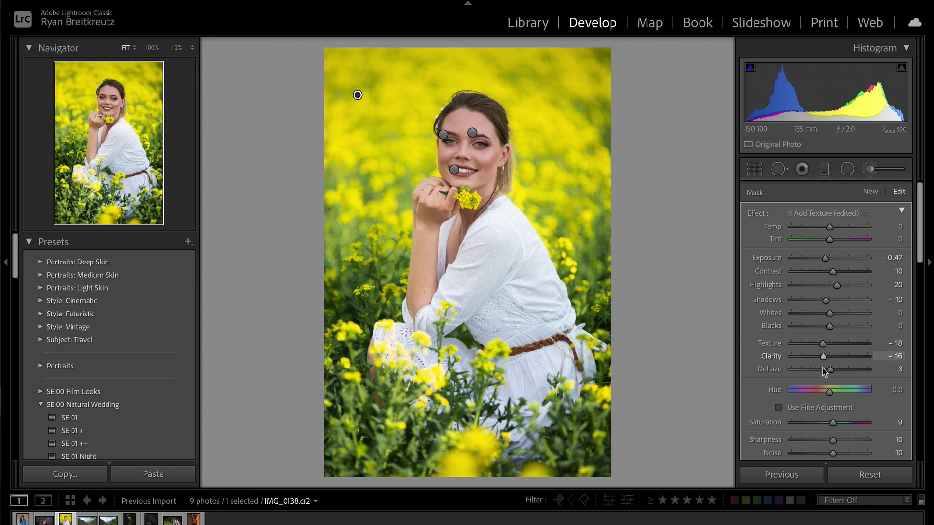
left_click(823, 370)
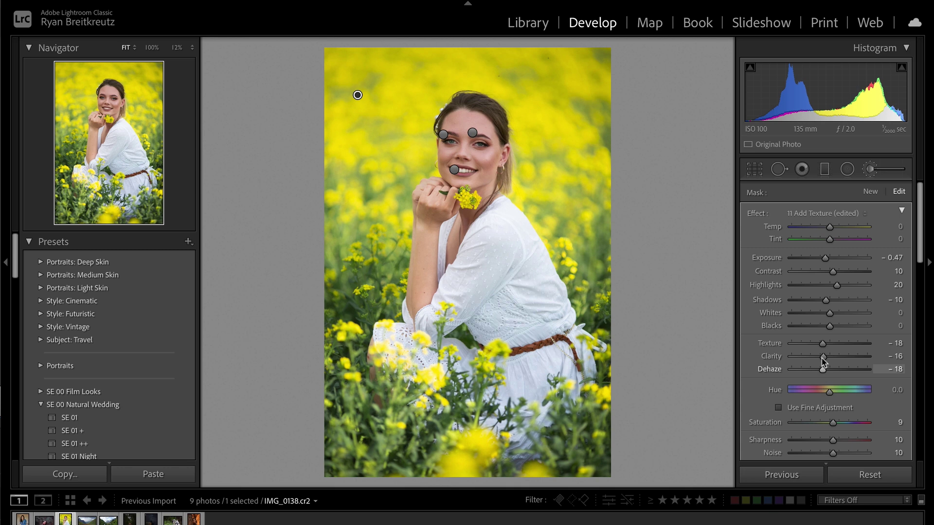
left_click(842, 272)
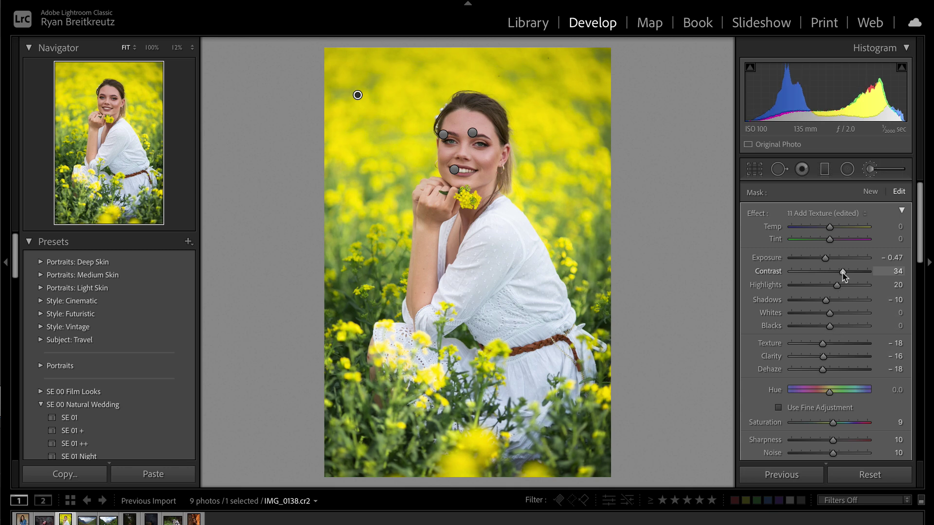
left_click_drag(850, 276, 850, 276)
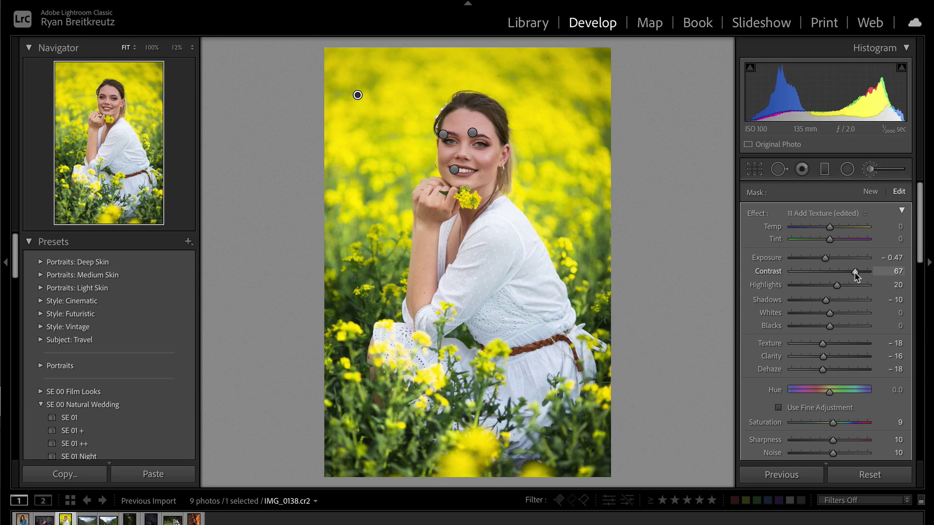
key("k")
Adjust the HSL colors with Orange hue +13, Yellow hue -10 and Green saturation -13.
key("ctrl+4")
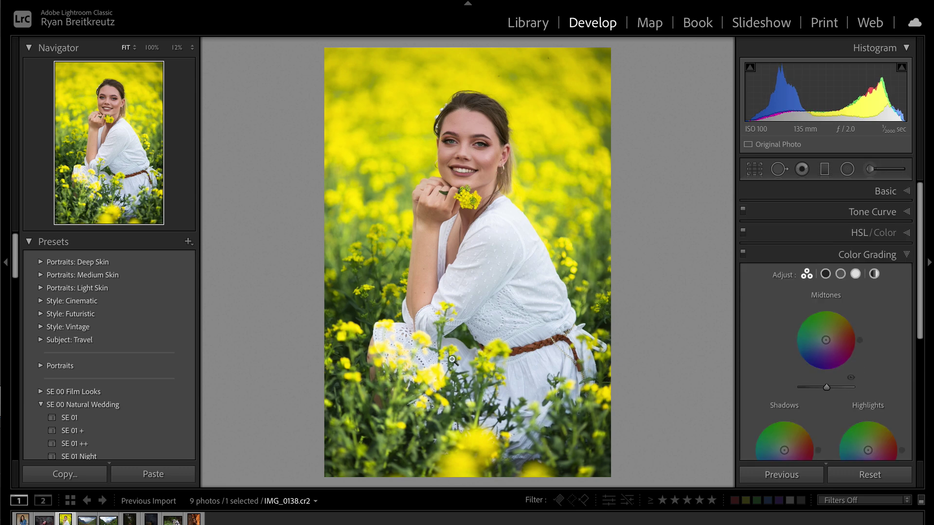
left_click(860, 235)
left_click(758, 254)
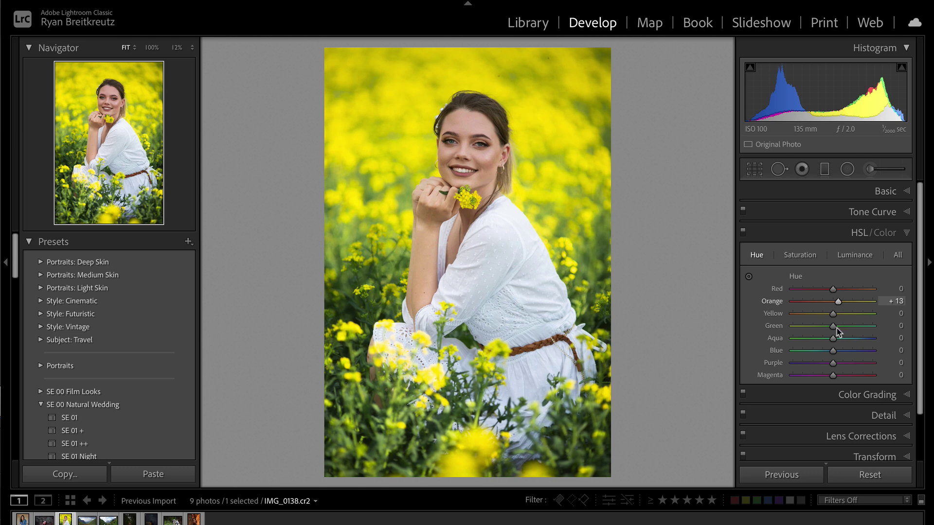
mouse_move(833, 313)
left_mouse_down()
mouse_move(809, 316)
mouse_move(874, 317)
mouse_move(818, 317)
mouse_move(830, 317)
left_mouse_up()
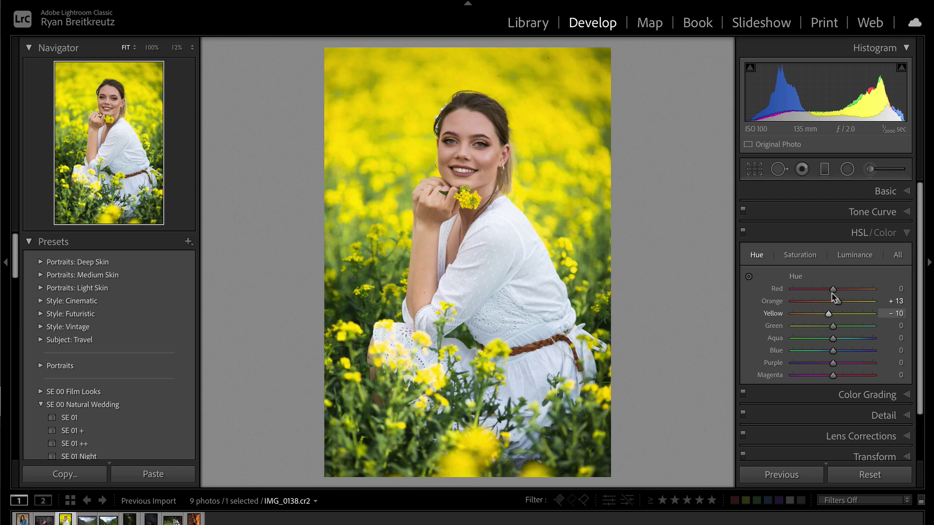
left_click(801, 256)
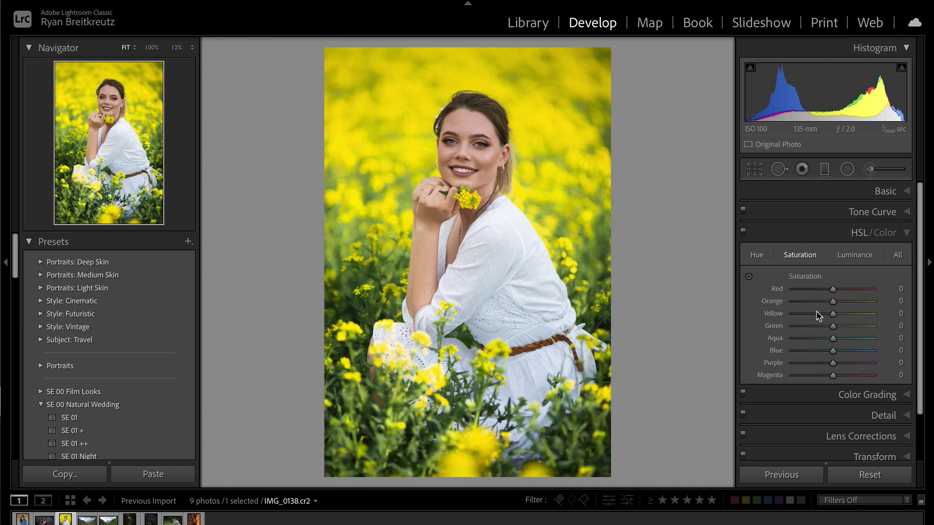
mouse_move(819, 327)
left_mouse_down()
mouse_move(752, 328)
mouse_move(829, 330)
mouse_move(804, 314)
mouse_move(846, 313)
mouse_move(805, 315)
mouse_move(829, 316)
left_mouse_up()
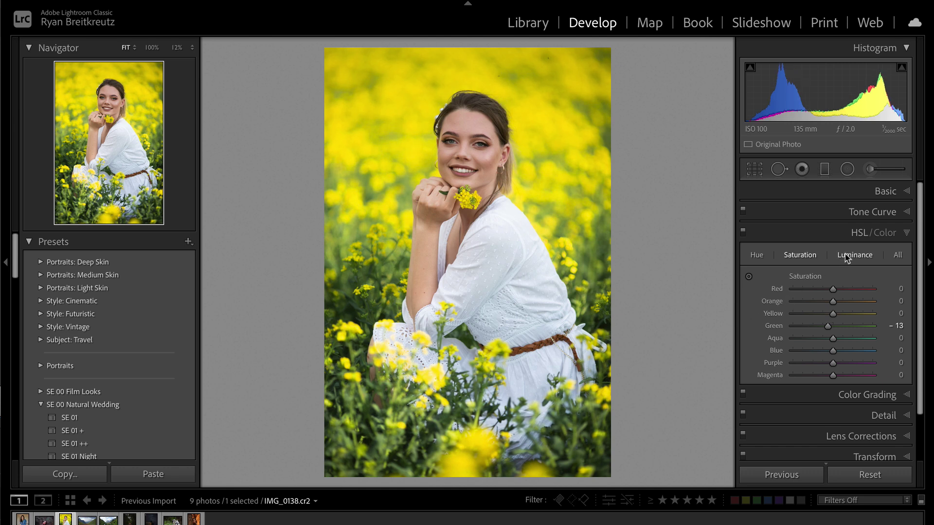
Set the photo's overall Vibrance to +26 and Exposure to -0.10.
left_click(899, 191)
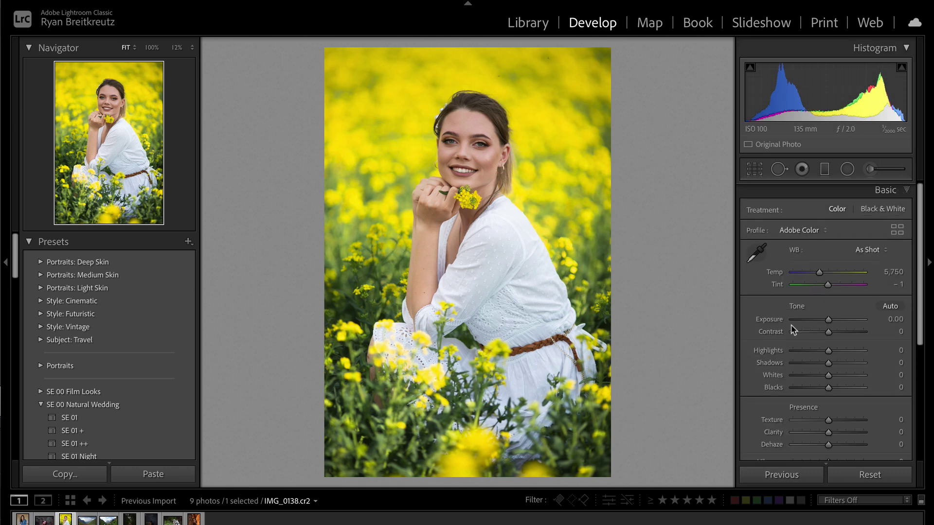
scroll(850, 415, "down", 3)
mouse_move(828, 400)
left_mouse_down()
mouse_move(860, 401)
mouse_move(837, 403)
left_mouse_up()
key("minus")
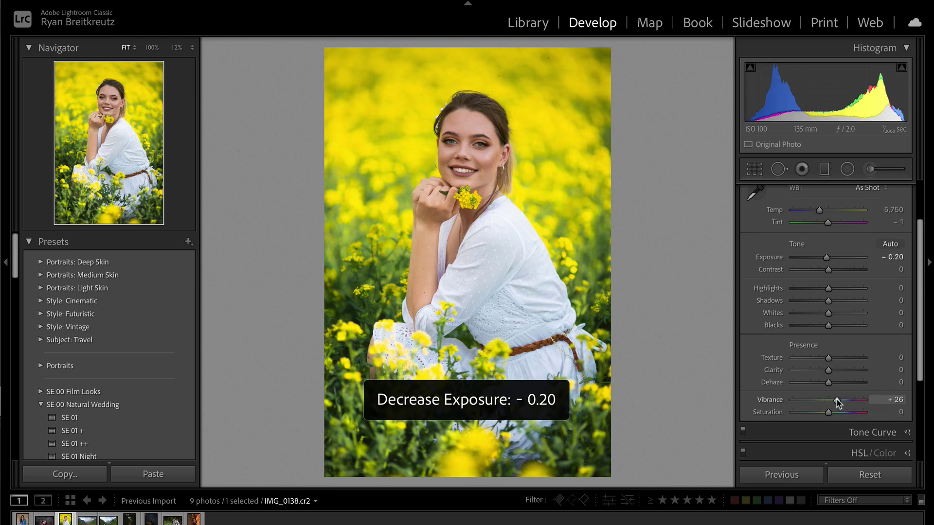
key("minus")
key("equal")
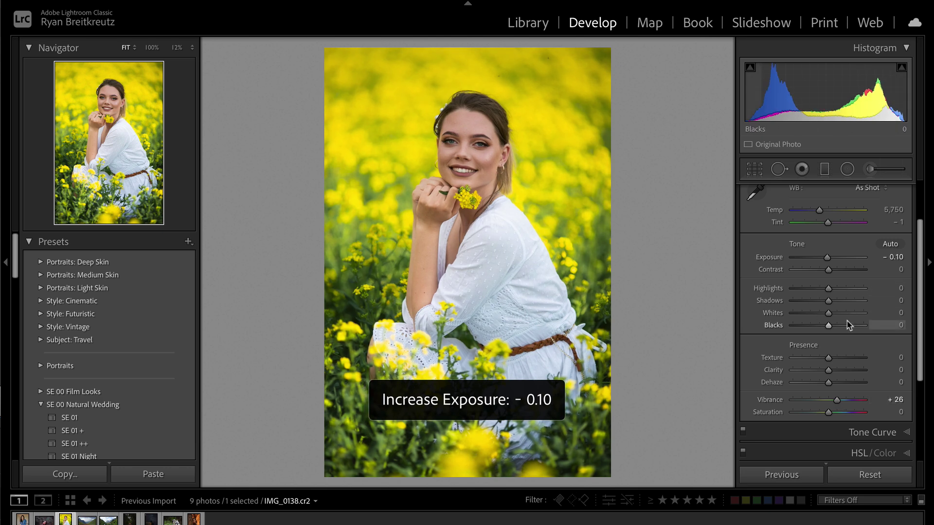
Shape the point tone curve into a gentle S-curve using shadow, midtone and highlight points, with the midtone at input 131, output 133.
scroll(825, 323, "down", 5)
left_click(859, 328)
left_click_drag(835, 314, 829, 314)
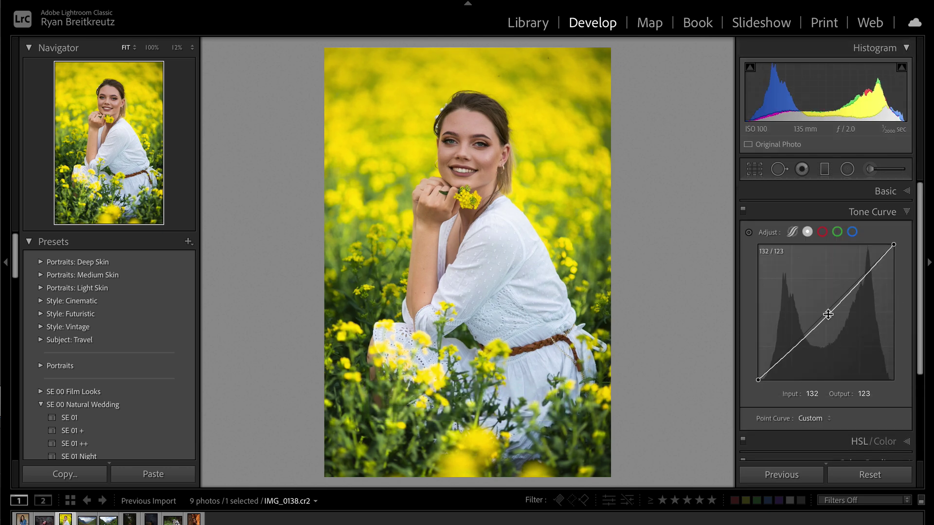
left_click_drag(858, 284, 857, 281)
left_click_drag(786, 353, 787, 359)
left_click_drag(827, 313, 828, 310)
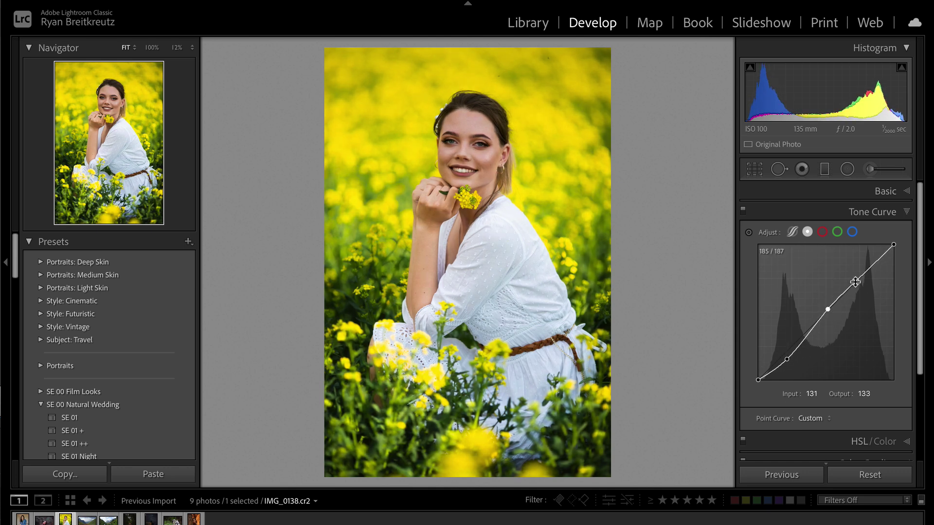
left_click_drag(857, 281, 855, 283)
mouse_move(759, 378)
left_mouse_down()
mouse_move(788, 353)
mouse_move(758, 381)
left_mouse_up()
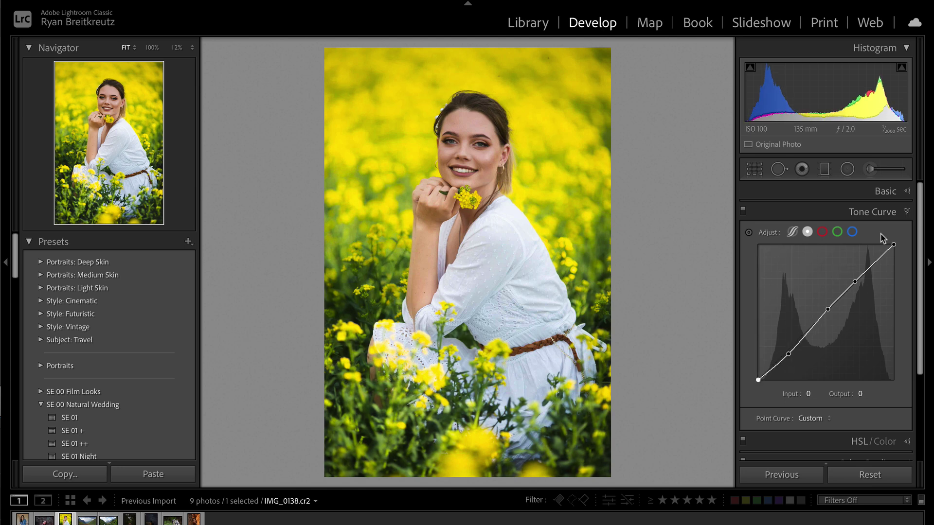
Set the photo's overall Contrast to -23 and compare the result with the original version.
left_click(904, 191)
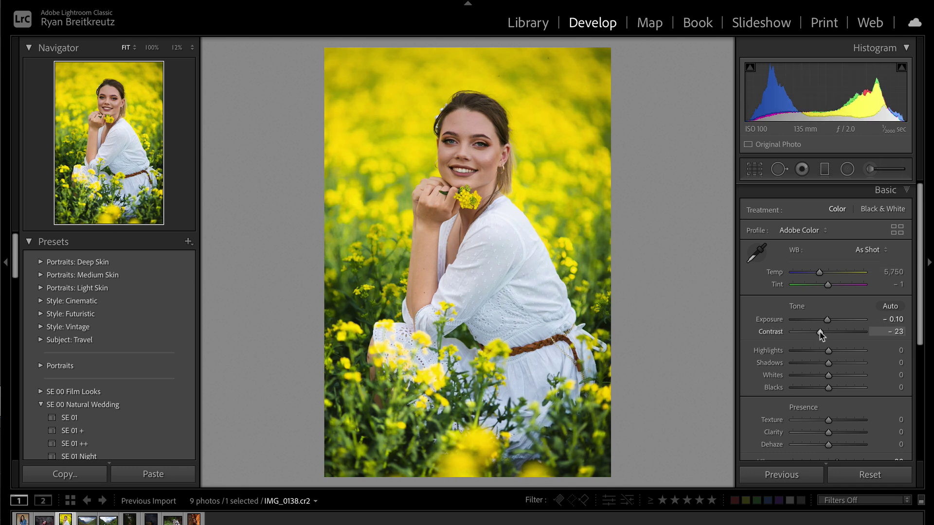
key("backslash")
key("backslash")
key("backslash")
key("backslash")
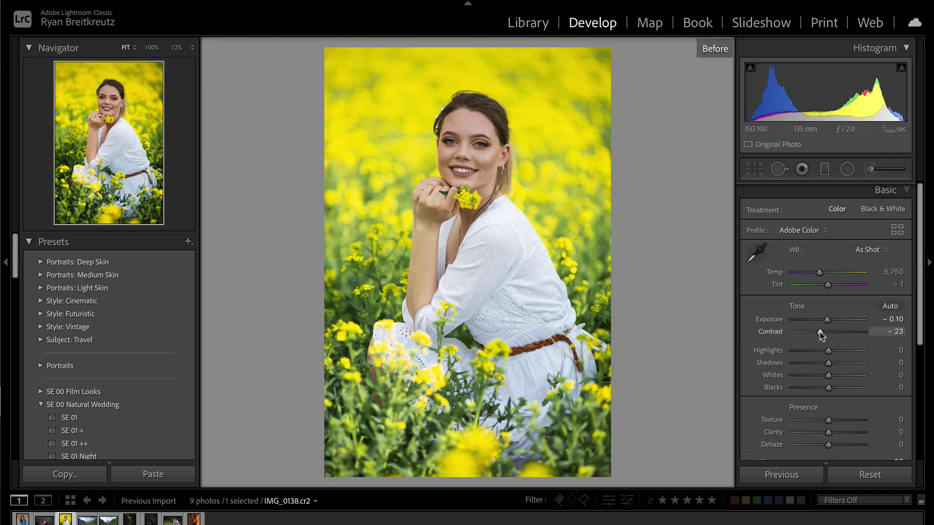
key("backslash")
key("backslash")
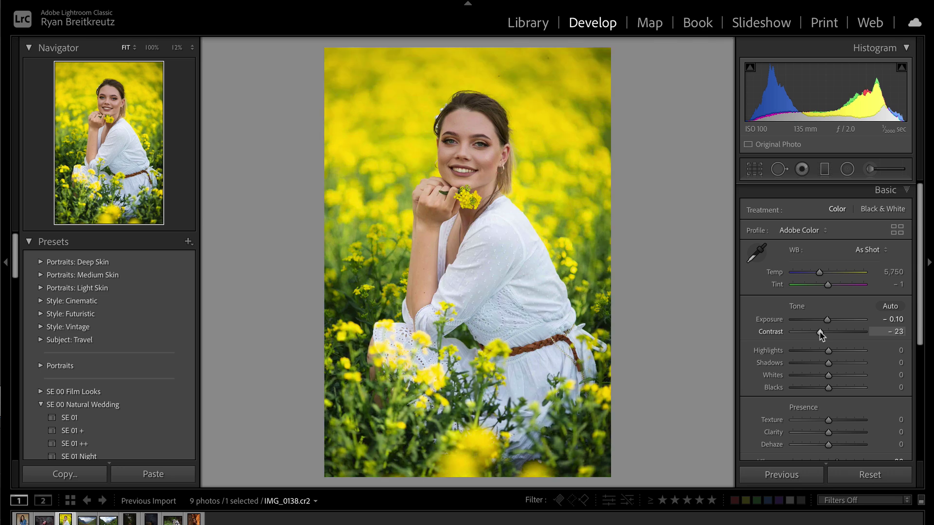
Switch to the mountain valley landscape photo _DSC2583 and bring up its basic adjustments.
scroll(846, 387, "down", 5)
scroll(808, 375, "up", 1)
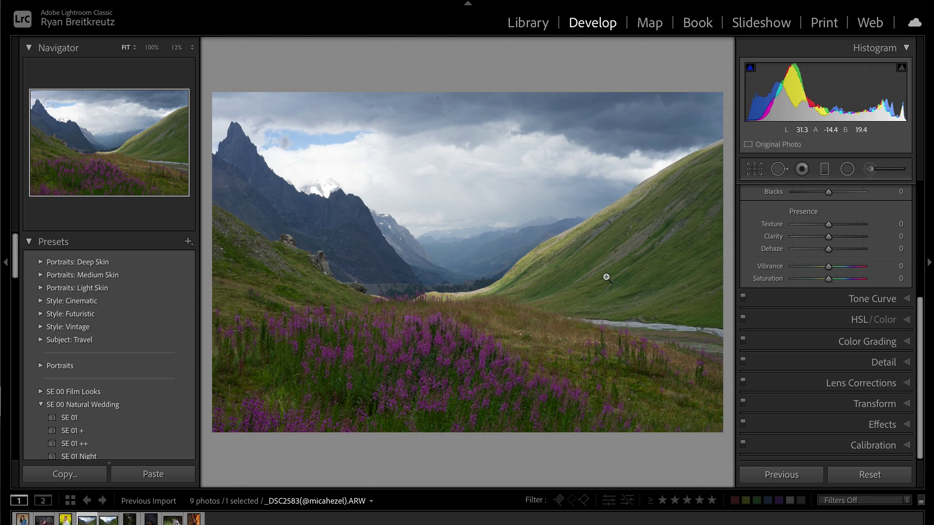
scroll(826, 245, "up", 5)
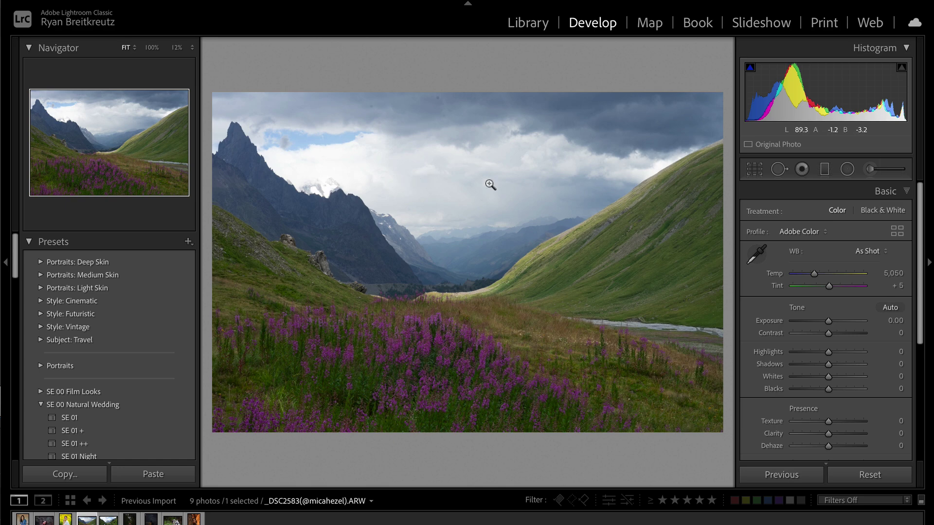
Set the landscape photo's overall Contrast to +80.
left_click(840, 334)
left_click_drag(841, 334, 857, 335)
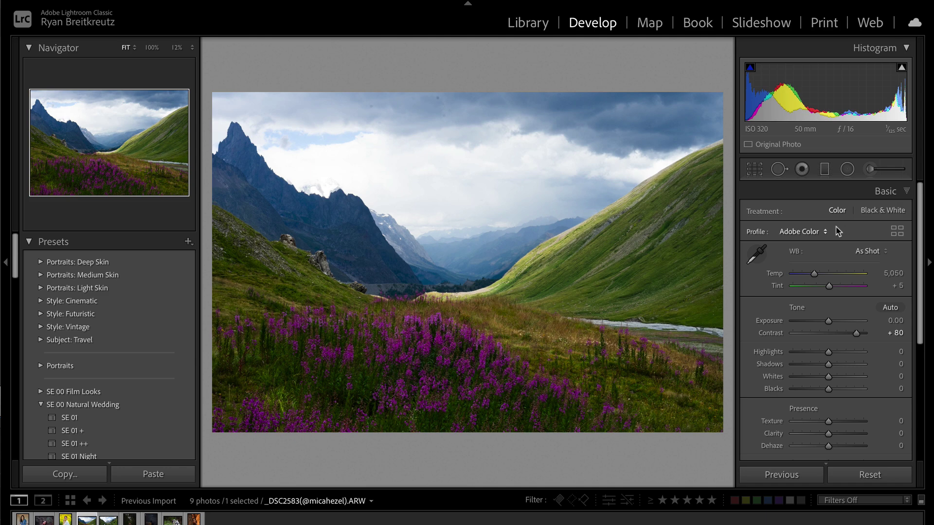
Brush a mask over the foreground meadow, reset its effect values, and set its Highlights to 100 and Whites to 53.
left_click(871, 170)
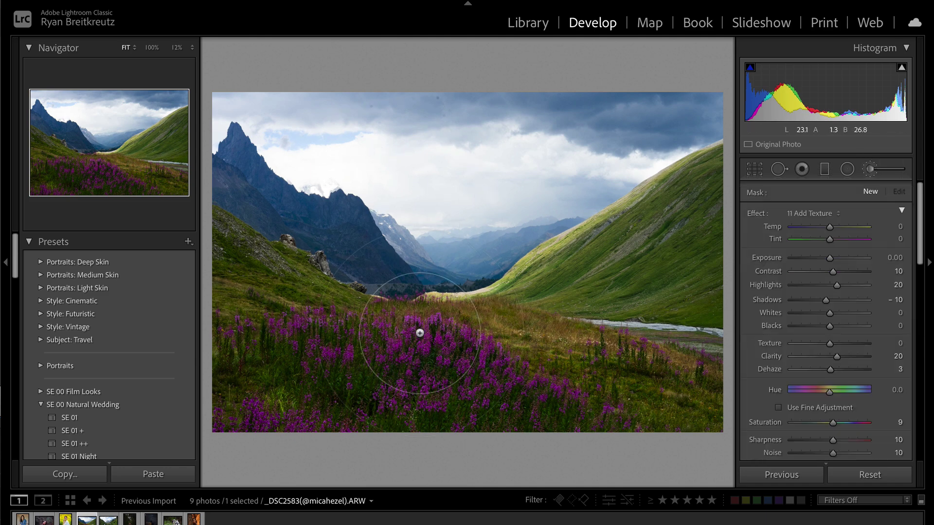
left_click(244, 347)
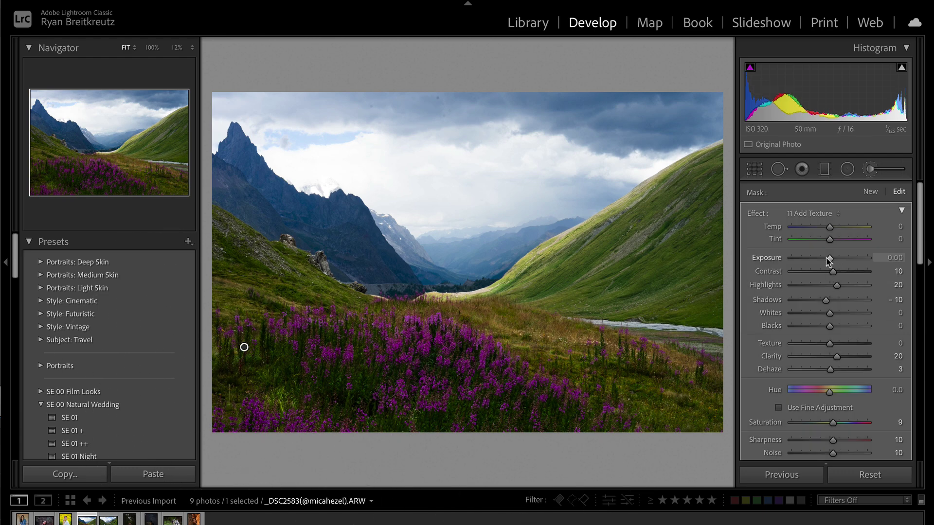
left_click_drag(830, 261, 832, 262)
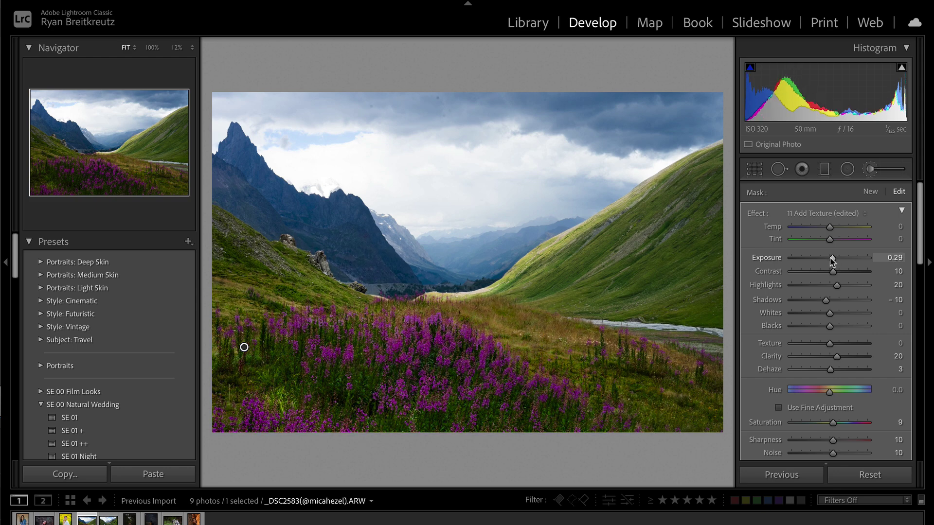
left_click(756, 215, "alt")
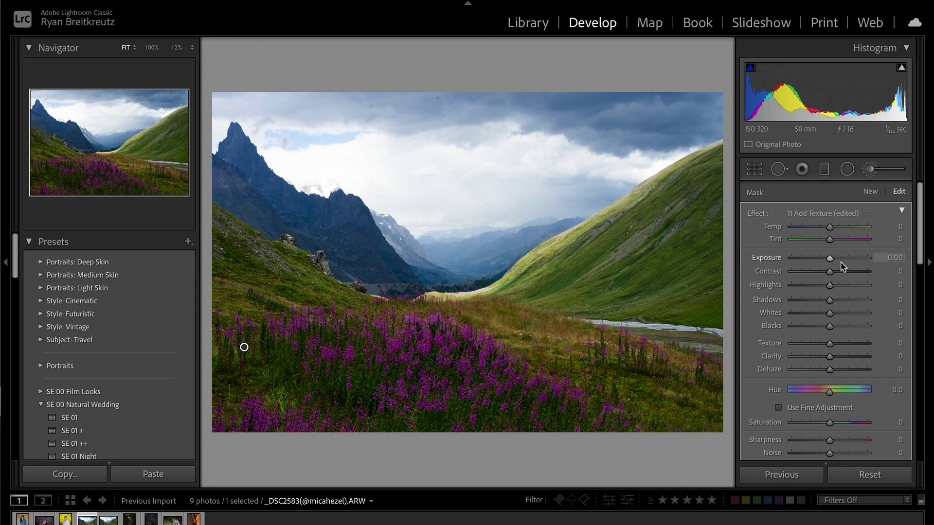
left_click_drag(832, 282, 870, 318)
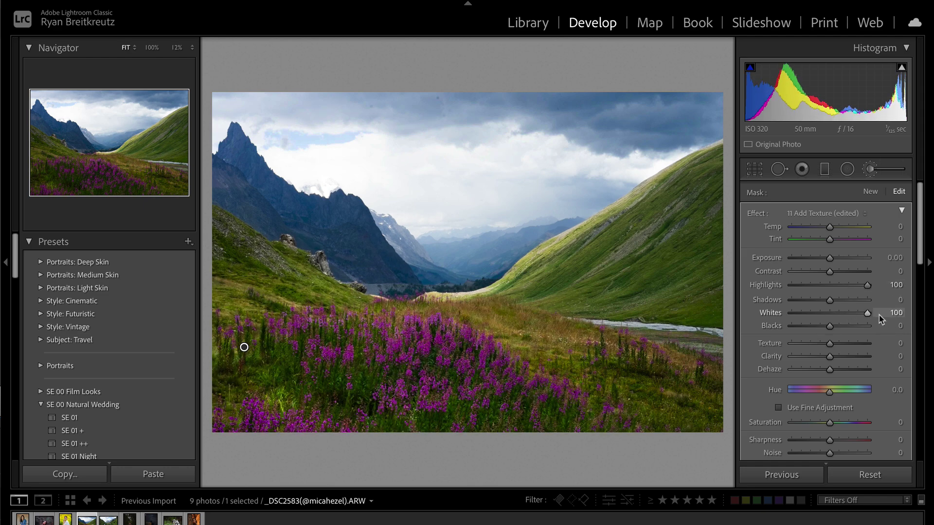
left_click(853, 316)
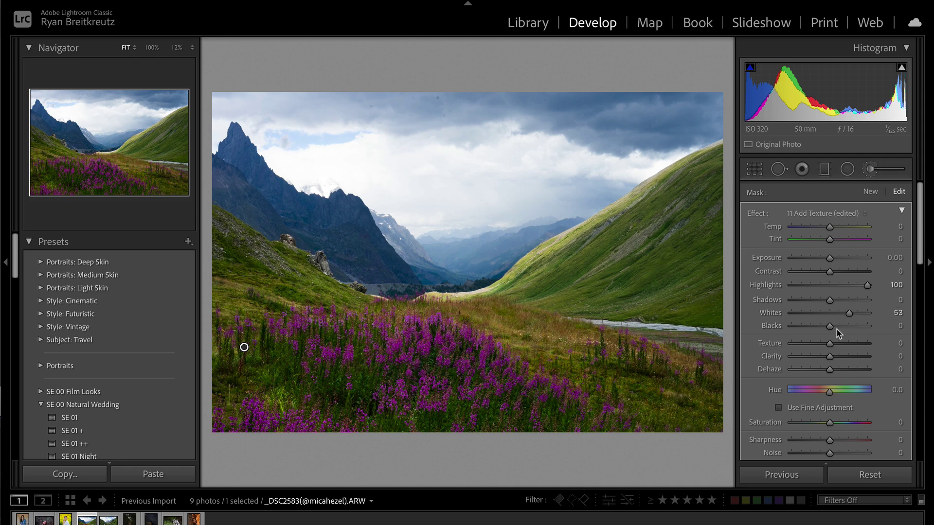
Brush a new mask over the bright clouds, reset its effect values, and set Contrast to -38, Highlights to -31 and Whites to -3.
left_click(870, 191)
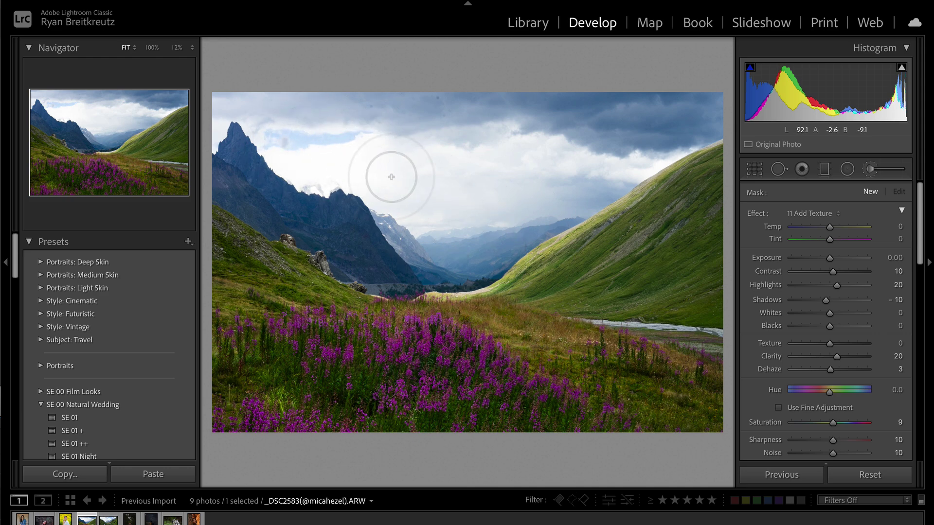
mouse_move(286, 150)
left_mouse_down()
mouse_move(397, 184)
mouse_move(381, 167)
mouse_move(301, 168)
mouse_move(417, 171)
mouse_move(431, 202)
mouse_move(382, 162)
mouse_move(307, 170)
left_mouse_up()
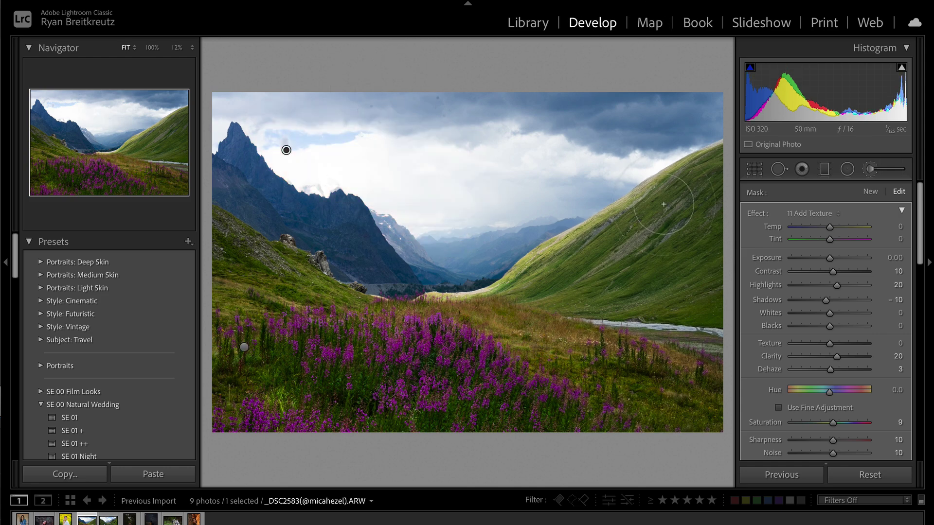
double_click(757, 213)
mouse_move(830, 285)
left_mouse_down()
mouse_move(774, 289)
mouse_move(821, 287)
left_mouse_up()
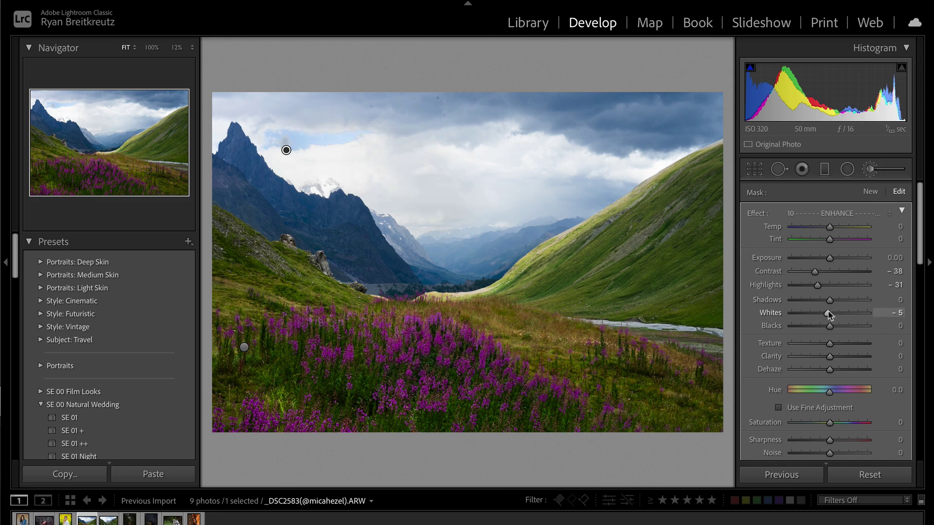
left_click_drag(828, 312, 830, 313)
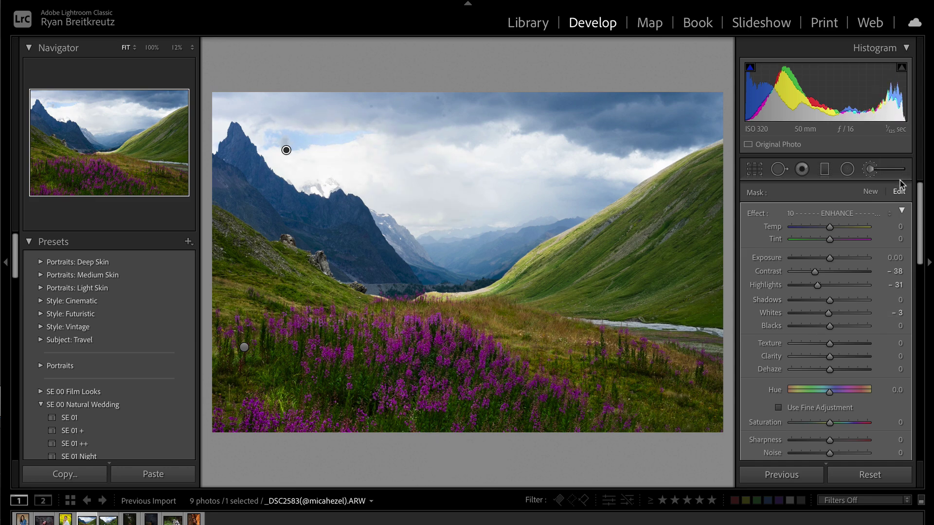
Paint another brush mask across the flower meadow in the foreground with Exposure at 0.80 and all other effect values reset.
left_click(870, 191)
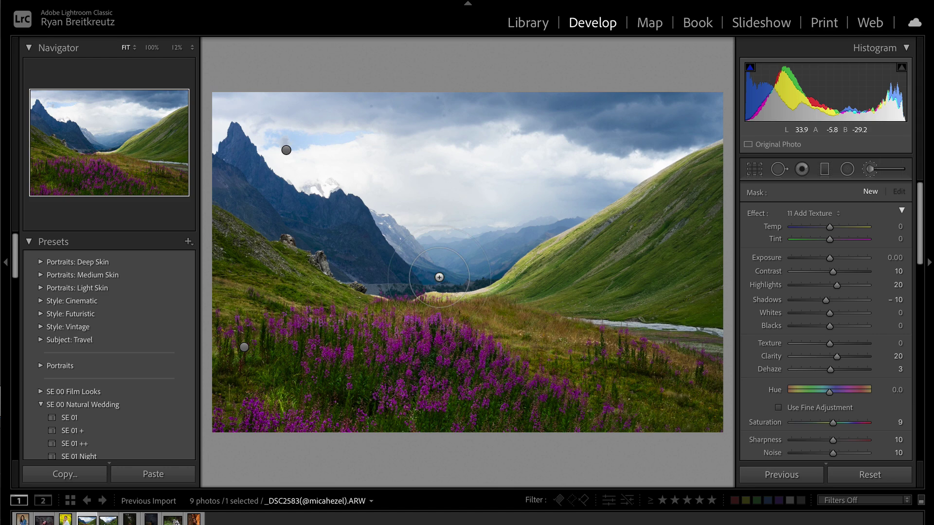
key("shift+m")
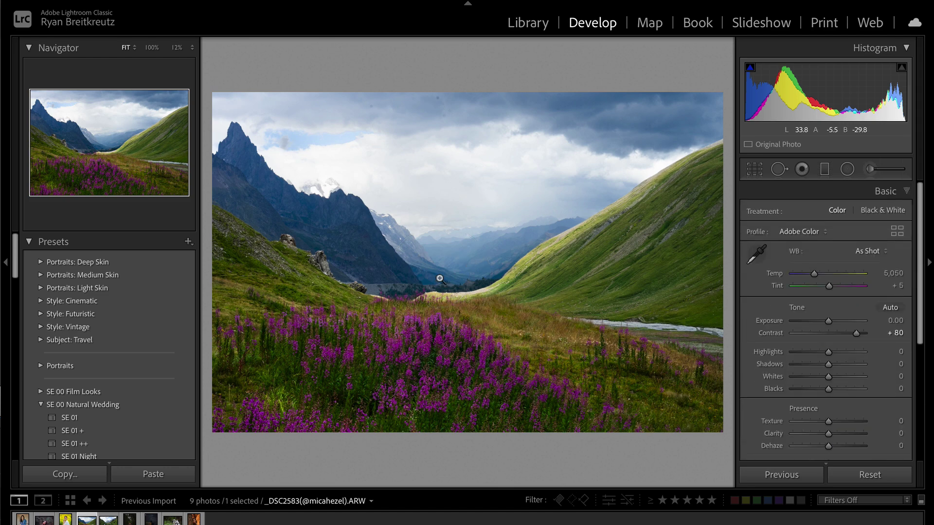
left_click(870, 171)
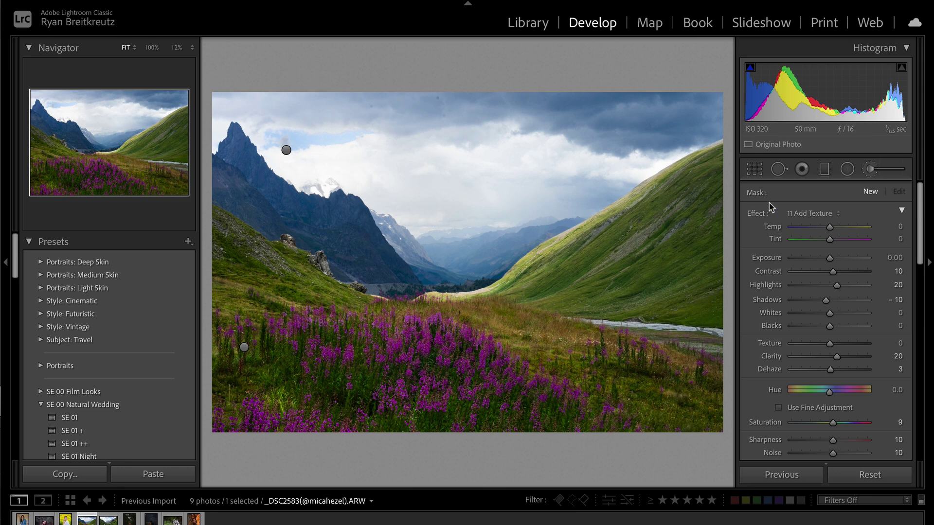
left_click(756, 214, "alt")
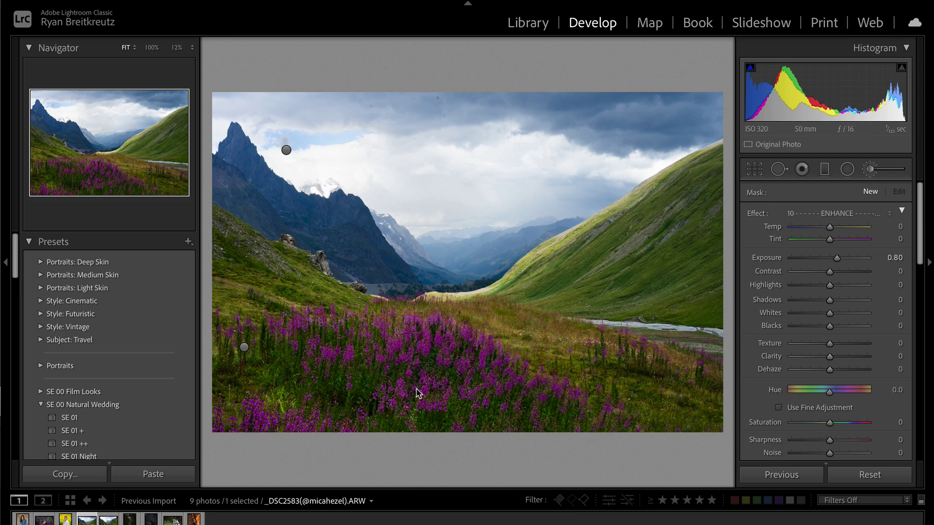
mouse_move(611, 358)
left_mouse_down()
mouse_move(647, 374)
mouse_move(642, 382)
mouse_move(572, 370)
mouse_move(478, 393)
mouse_move(187, 385)
left_mouse_up()
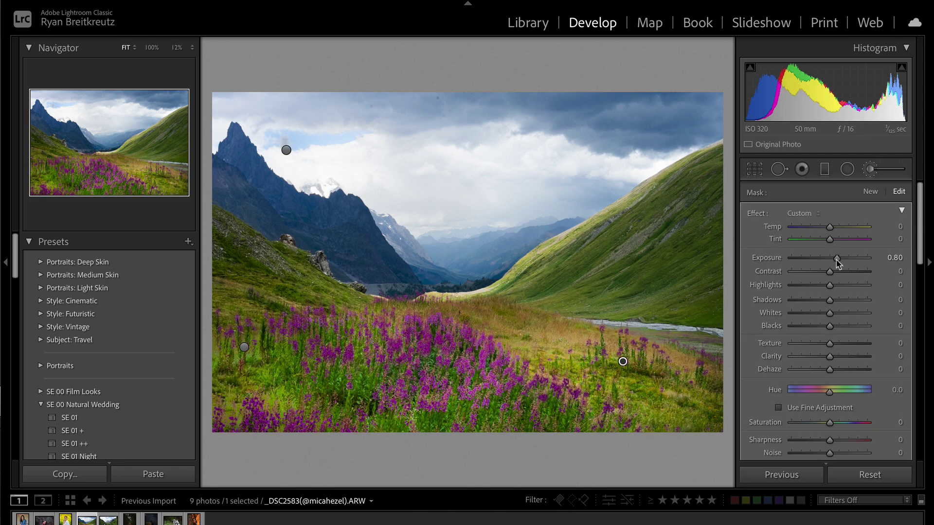
scroll(836, 275, "down", 5)
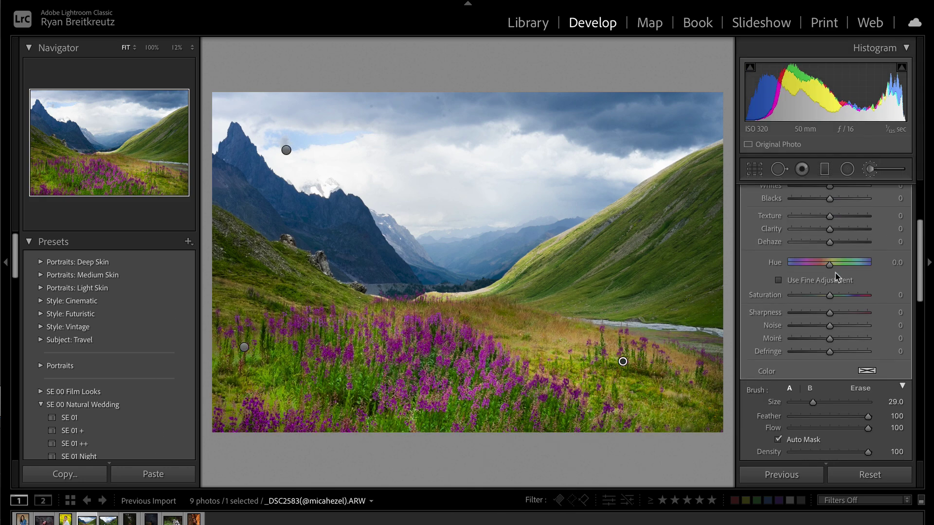
Delete the selected foreground brush adjustment and paint a new one across the flower meadow with Auto Mask off.
key("Delete")
left_click(802, 444)
mouse_move(574, 384)
left_mouse_down()
mouse_move(596, 375)
mouse_move(690, 396)
left_mouse_up()
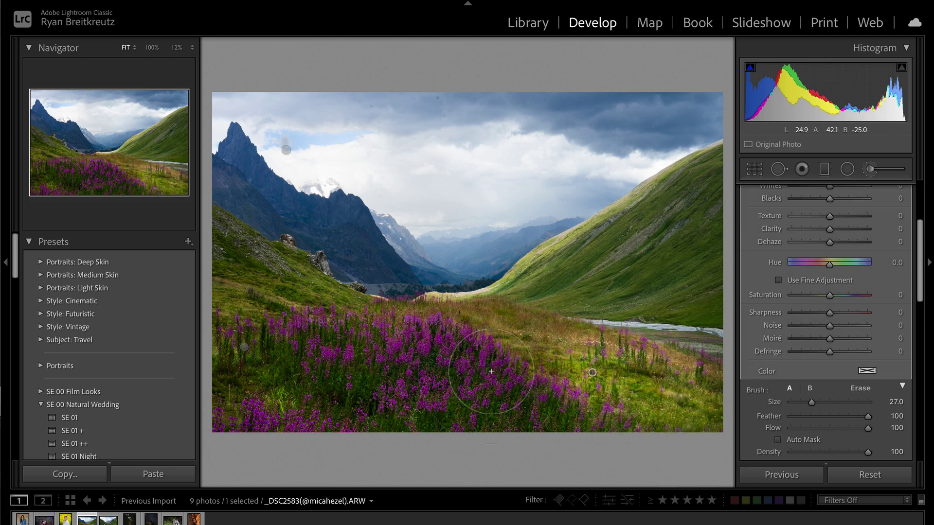
mouse_move(298, 347)
left_mouse_down()
mouse_move(453, 363)
mouse_move(583, 399)
left_mouse_up()
Set the new meadow brush adjustment's Exposure to 0.21 and Whites to 17.
scroll(822, 243, "up", 5)
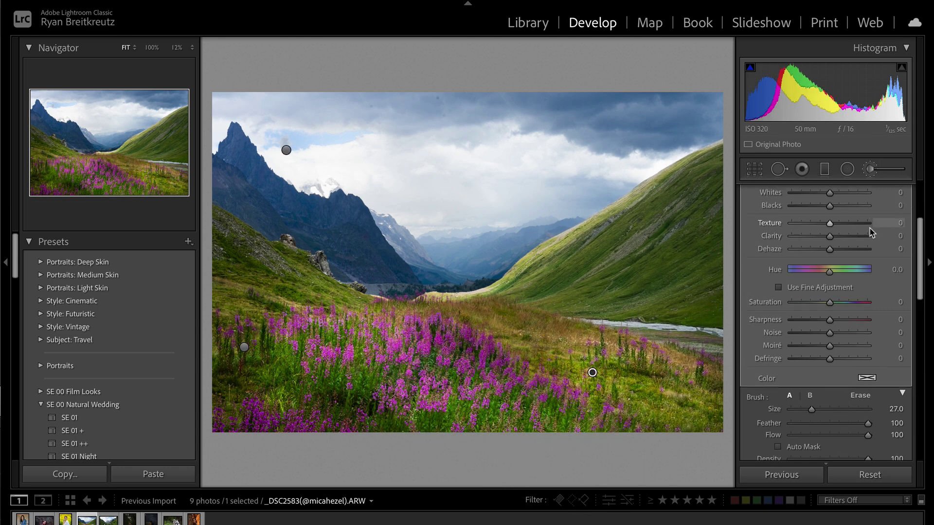
left_click_drag(831, 262, 829, 263)
mouse_move(831, 314)
left_mouse_down()
mouse_move(846, 315)
mouse_move(837, 319)
left_mouse_up()
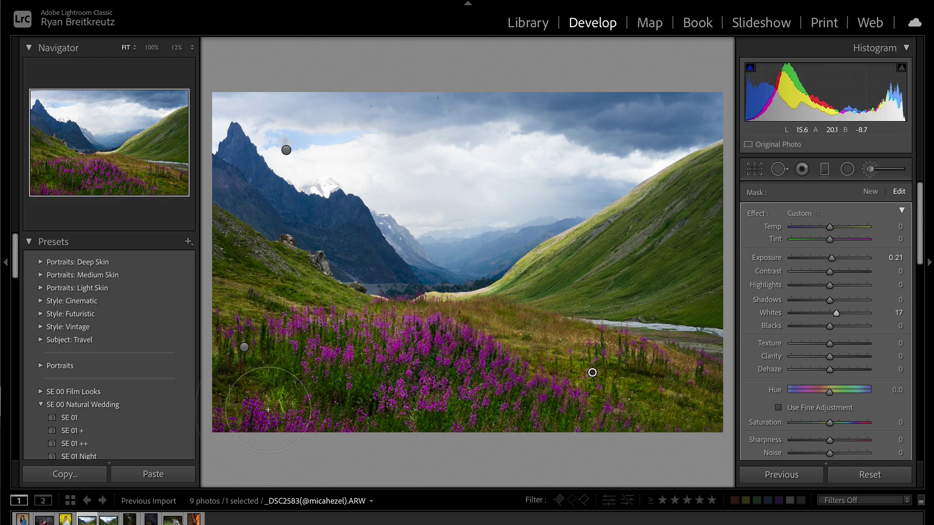
Delete the older brush adjustment at the meadow's left edge and reduce the new meadow brush's Whites to 3.
left_click(244, 348)
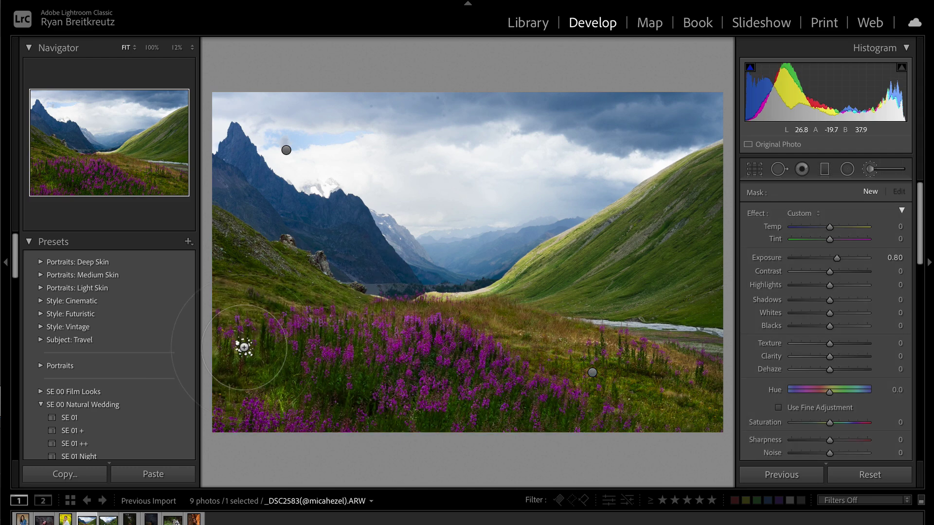
left_click(592, 374)
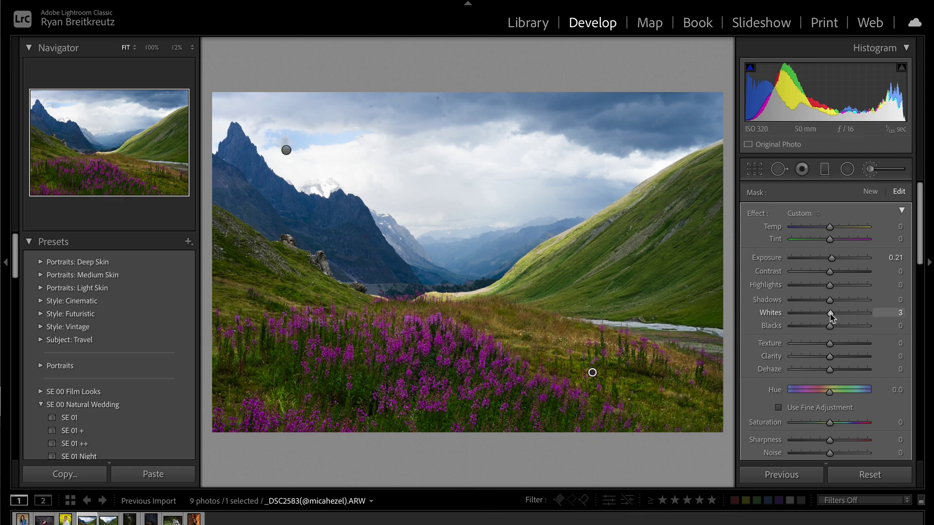
key("k")
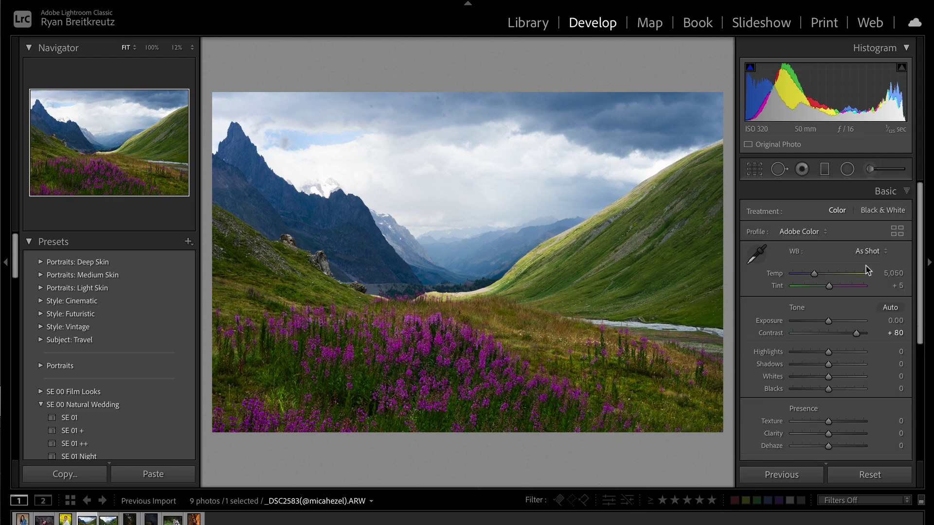
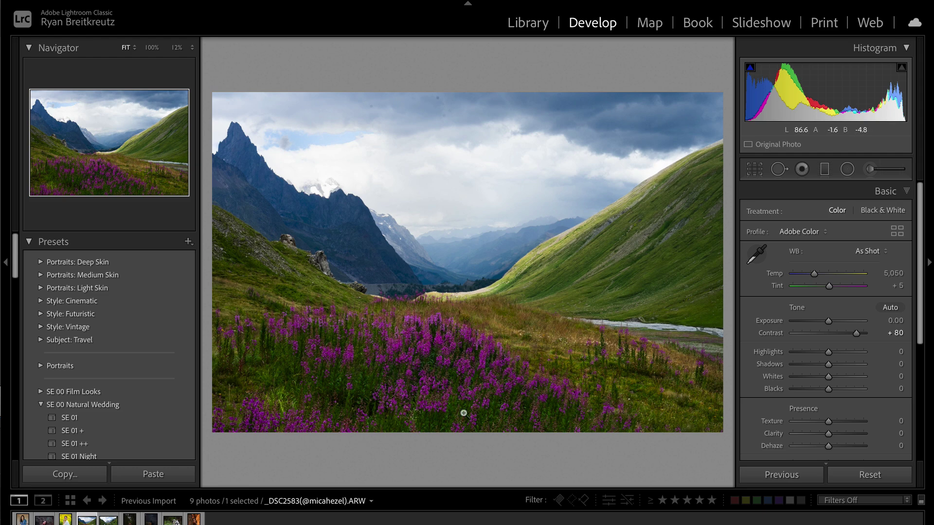
Paint a new brush adjustment over the dark clouds in the upper right of the photo and reset its effect sliders.
left_click(867, 168)
mouse_move(673, 118)
left_mouse_down()
mouse_move(548, 116)
mouse_move(461, 92)
mouse_move(539, 97)
mouse_move(363, 72)
mouse_move(483, 42)
left_mouse_up()
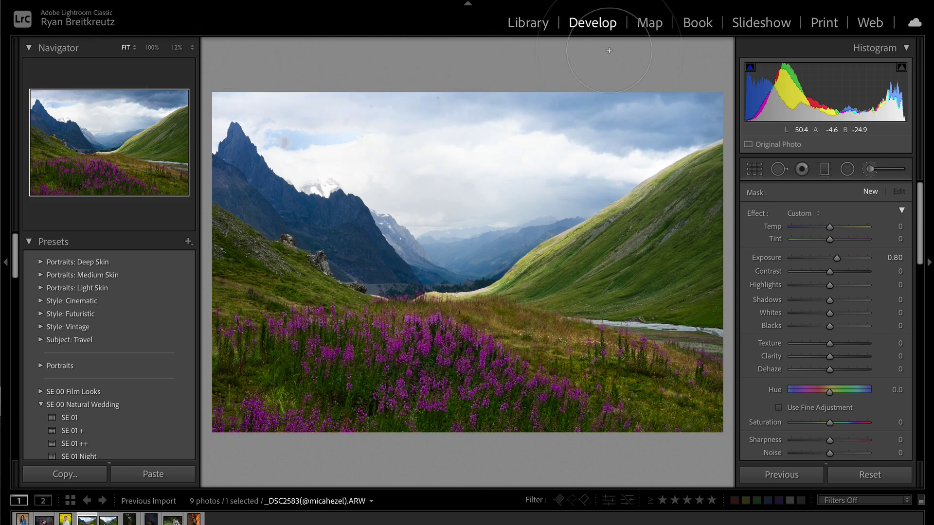
left_click(755, 215, "alt")
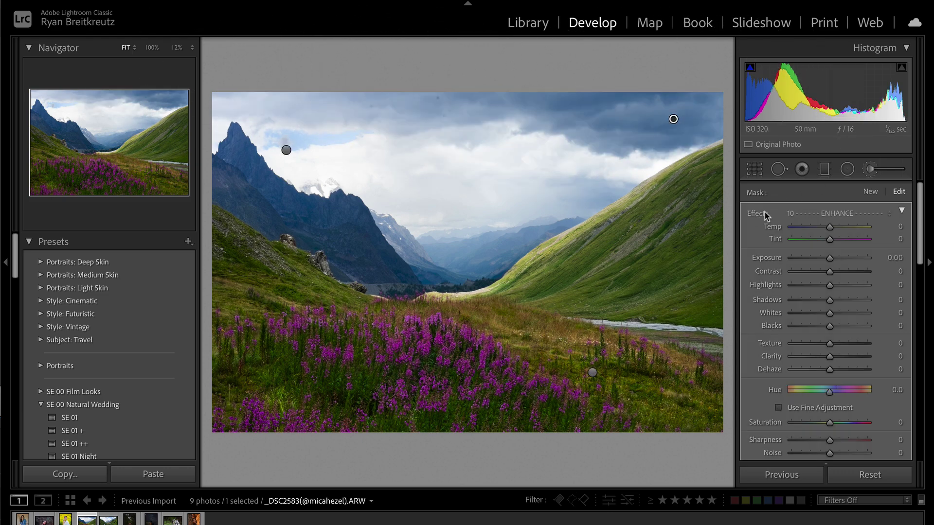
Apply the 13 Cloud Enhancer effect to the cloud brush and set its Exposure to -0.20.
left_click(805, 211)
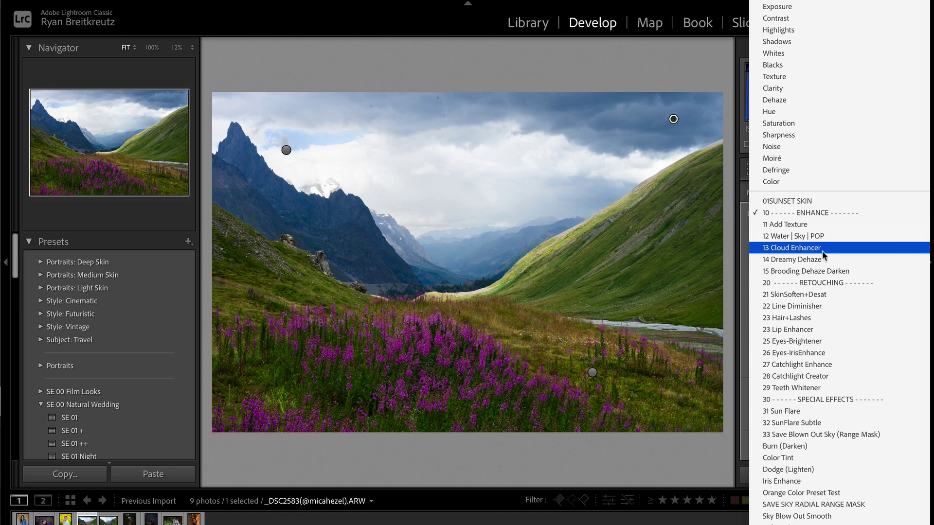
key("Escape")
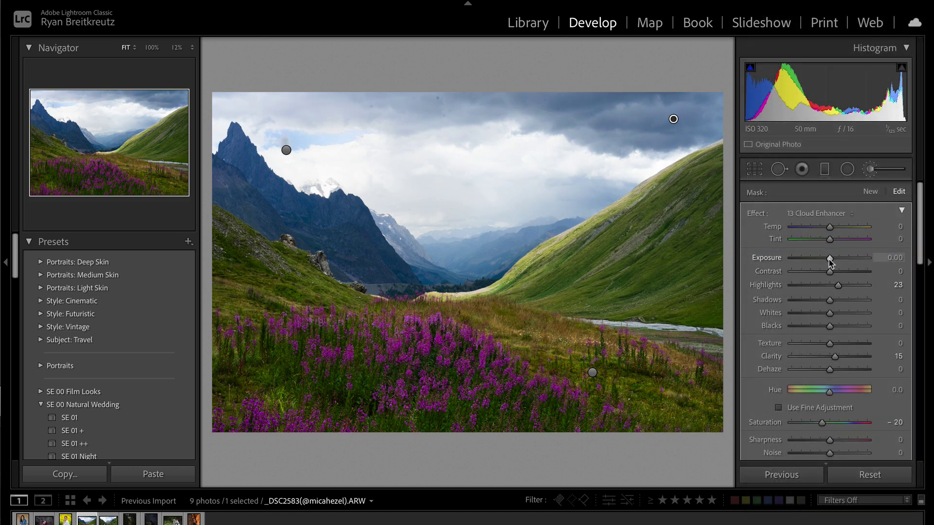
left_click_drag(829, 262, 828, 263)
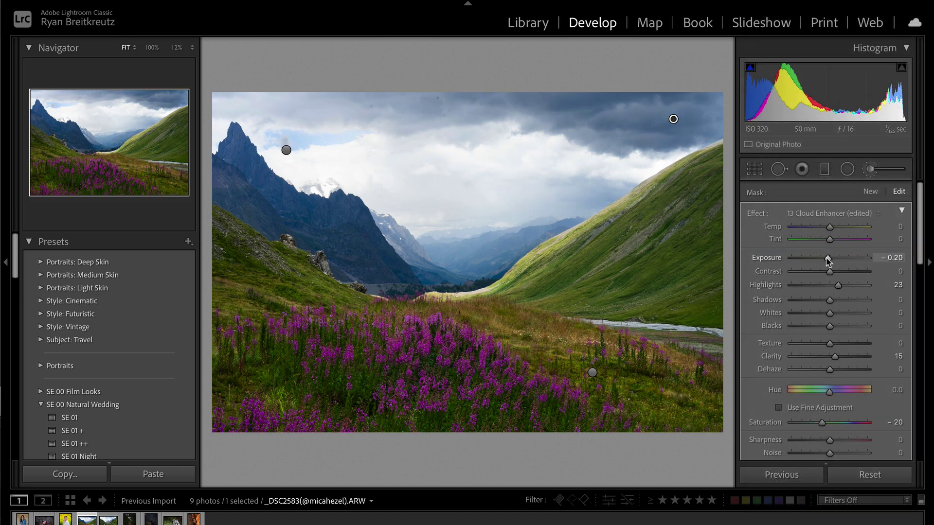
key("m")
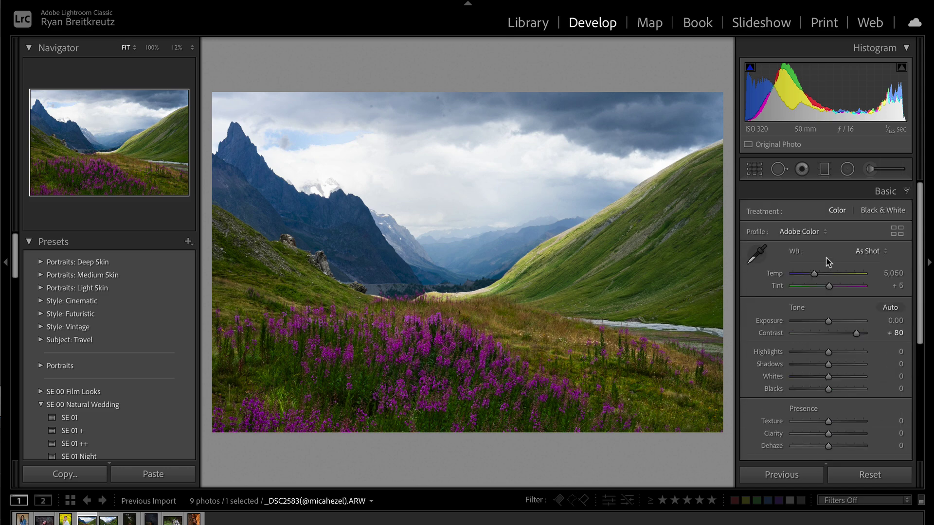
Flatten the next photo, the river valley, with Contrast -100, Highlights -55, Shadows +49, Whites -30 and Blacks +41.
key("Right")
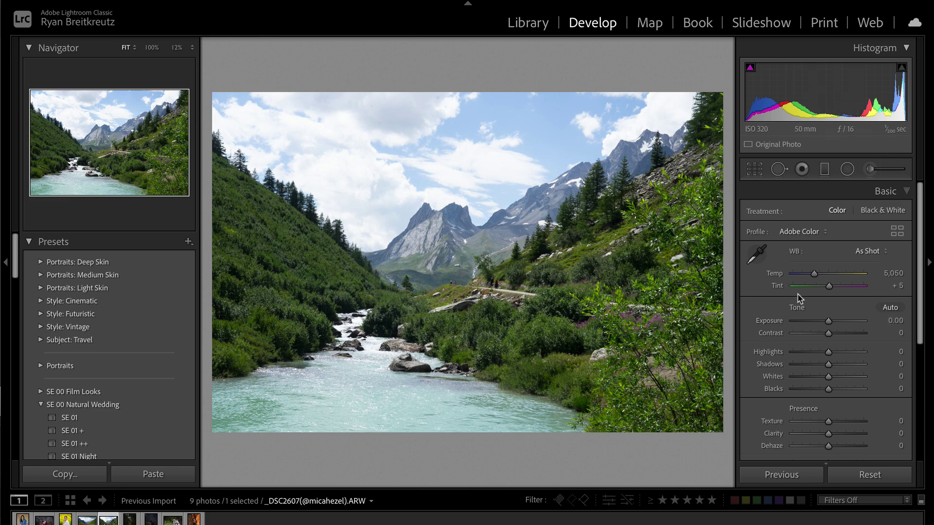
left_click(805, 334)
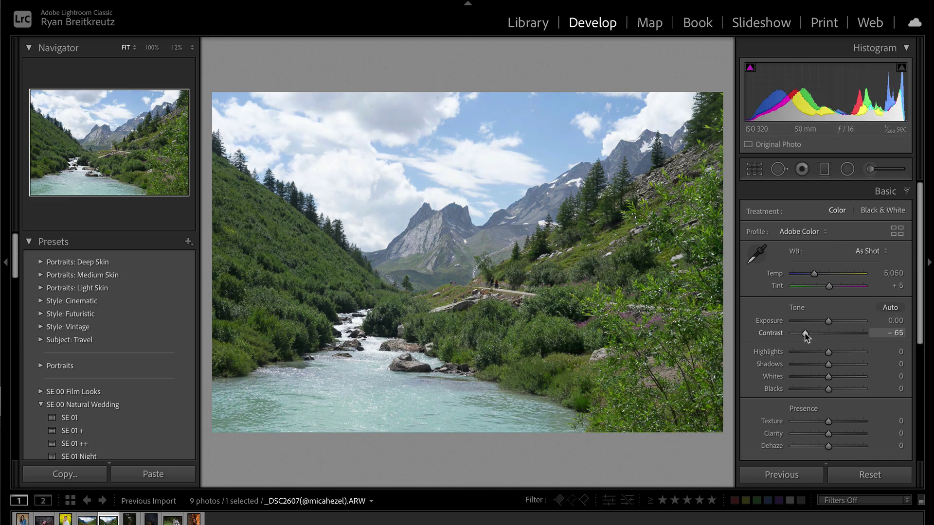
left_click_drag(791, 338, 844, 392)
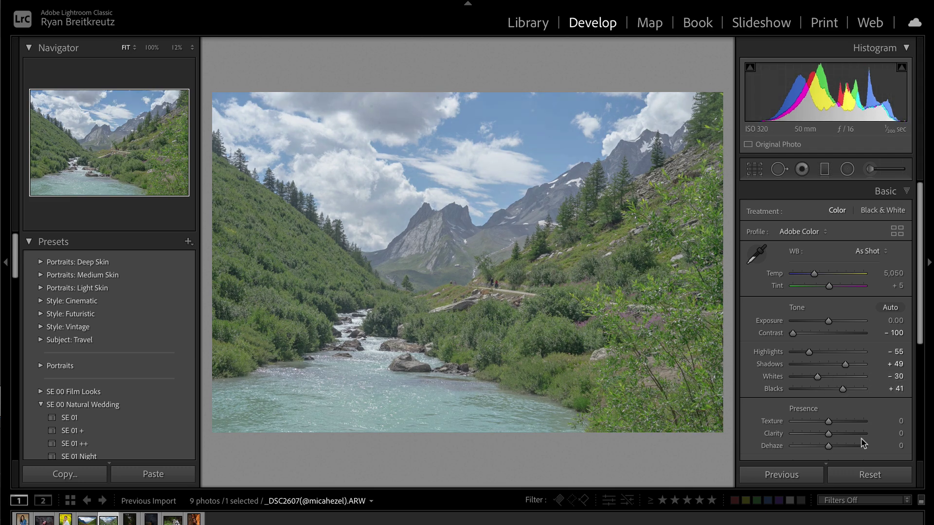
Inspect the clouds up close and compare the flattened river photo with its original version.
left_click(516, 154)
left_click_drag(479, 146, 623, 123)
left_click(556, 252)
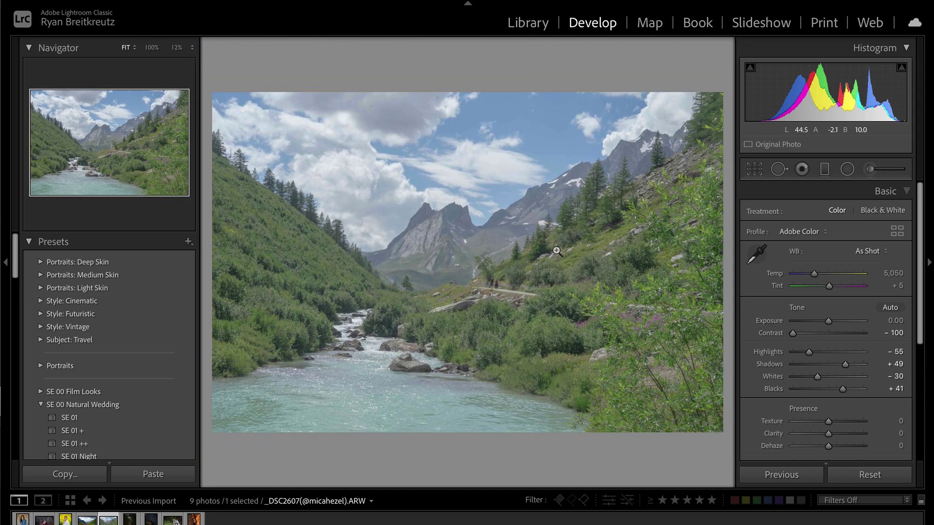
key("backslash")
key("backslash")
key("backslash")
key("backslash")
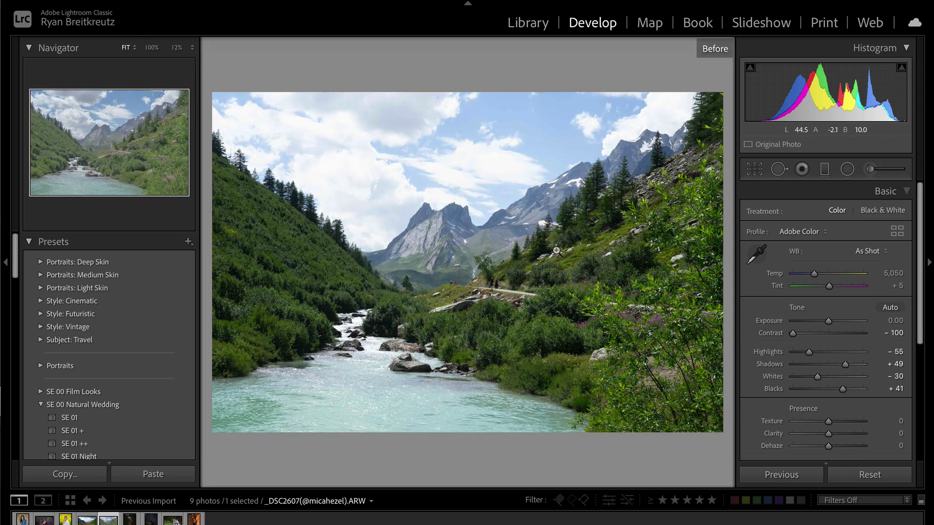
Add midtone and highlight points to the tone curve and pull a shadow point down to input 84, output 47.
scroll(850, 350, "down", 5)
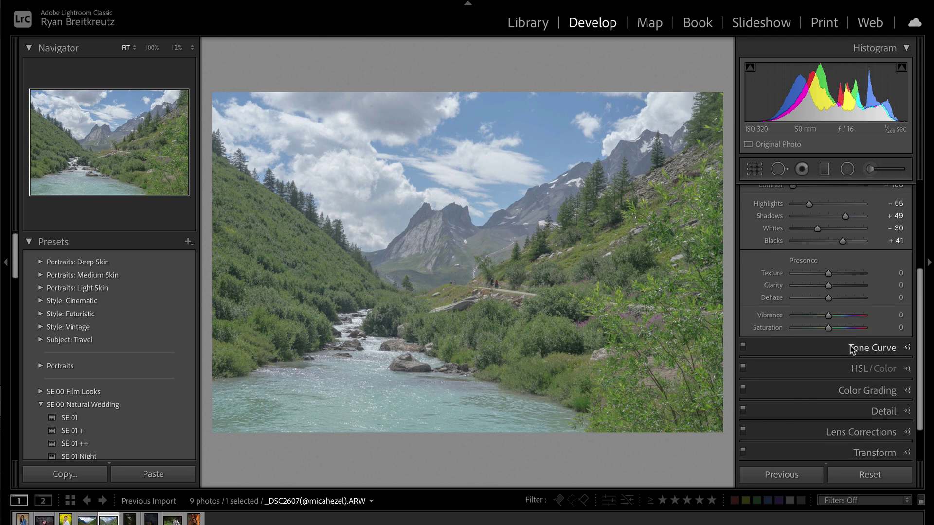
left_click(859, 347)
left_click(826, 319)
left_click(859, 279)
left_click_drag(802, 344, 804, 356)
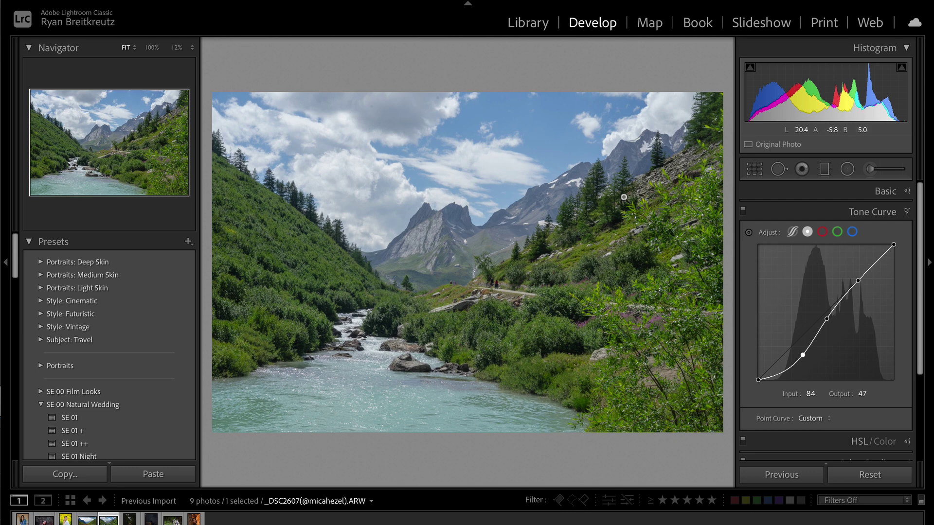
Compare the curve-adjusted river photo with its original version.
key("backslash")
key("backslash")
key("backslash")
key("backslash")
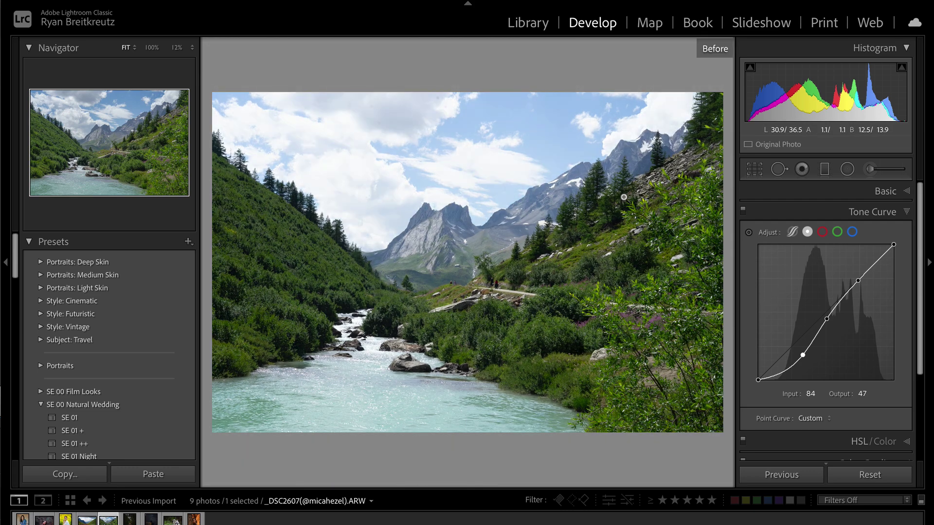
Fine-tune the tone curve's shadow point to input 84, output 50, checking the darker shadows against the original photo.
left_click_drag(802, 354, 808, 358)
key("backslash")
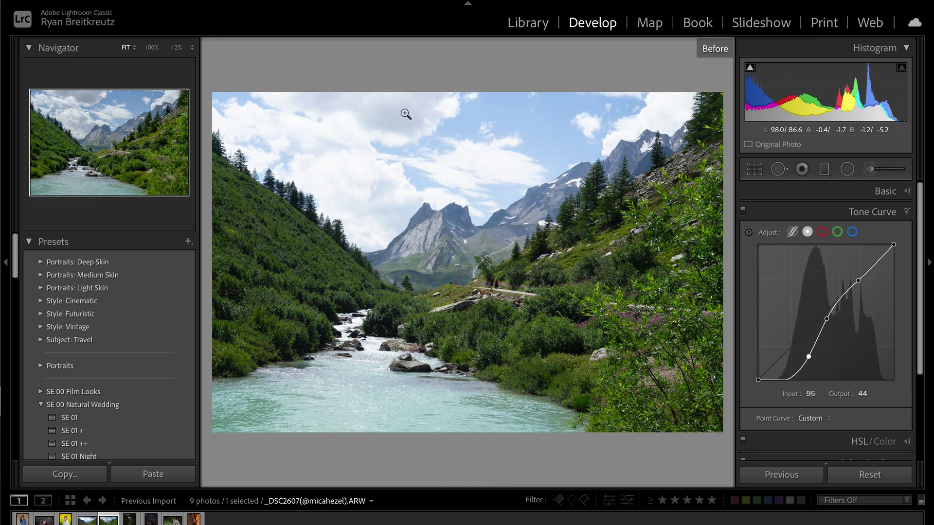
key("backslash")
key("backslash")
key("backslash")
key("backslash")
key("backslash")
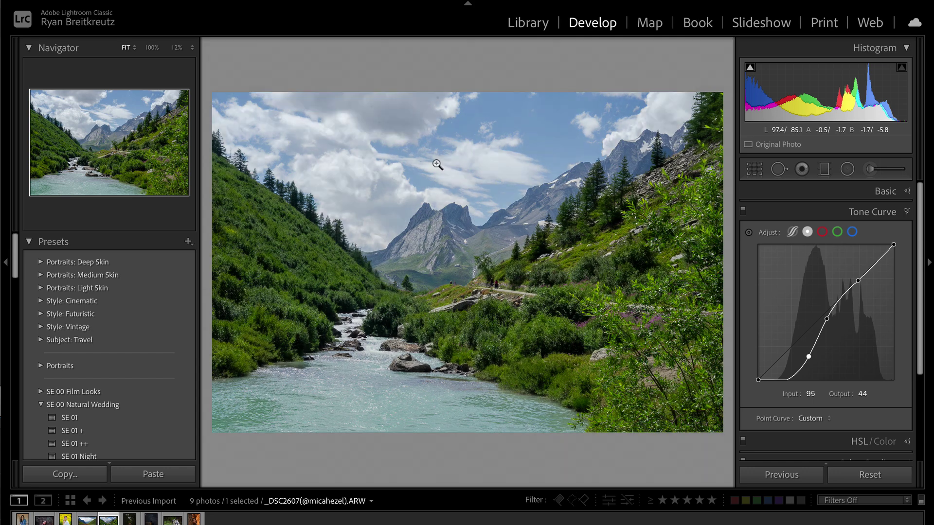
left_click_drag(809, 360, 804, 358)
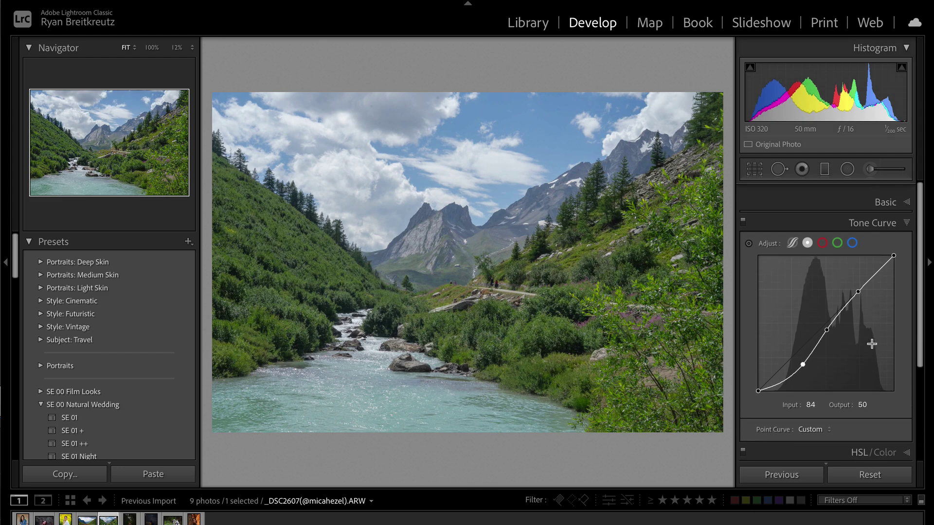
Paint a brush adjustment with 0.80 Exposure over the green hillsides on both sides of the river.
left_click(878, 170)
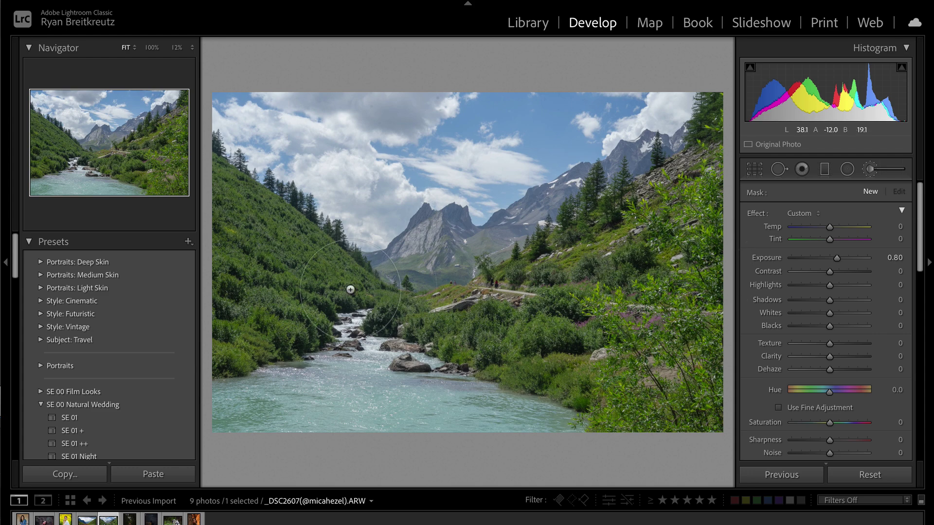
mouse_move(214, 196)
left_mouse_down()
mouse_move(289, 241)
mouse_move(248, 225)
mouse_move(335, 285)
mouse_move(196, 338)
left_mouse_up()
mouse_move(381, 312)
left_mouse_down()
mouse_move(467, 321)
mouse_move(495, 342)
mouse_move(461, 341)
mouse_move(552, 366)
mouse_move(476, 322)
mouse_move(469, 319)
mouse_move(708, 416)
mouse_move(618, 284)
mouse_move(546, 304)
mouse_move(664, 212)
mouse_move(699, 240)
mouse_move(706, 262)
mouse_move(735, 176)
mouse_move(719, 170)
mouse_move(747, 118)
mouse_move(720, 195)
left_mouse_up()
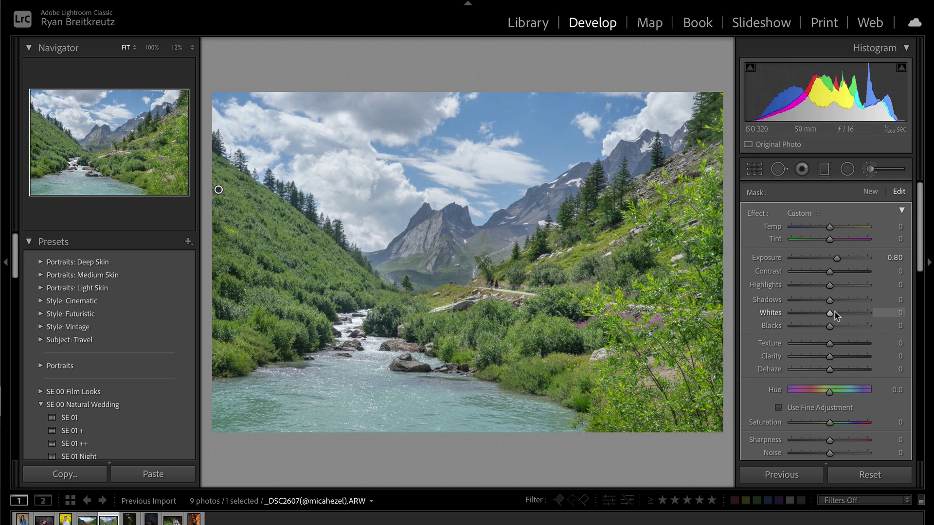
Turn on Auto Mask for the hillside brush and check the painted area with the mask overlay.
scroll(834, 315, "down", 4)
left_click(778, 411)
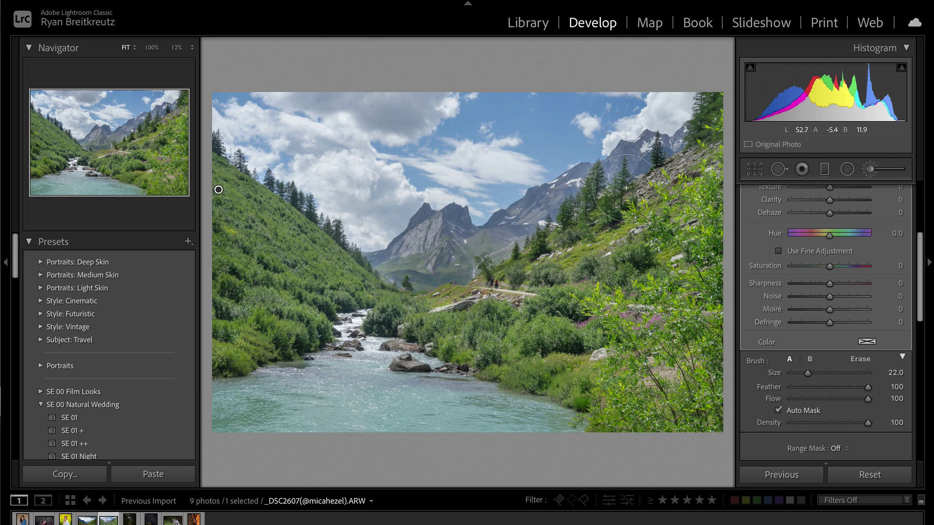
key("o")
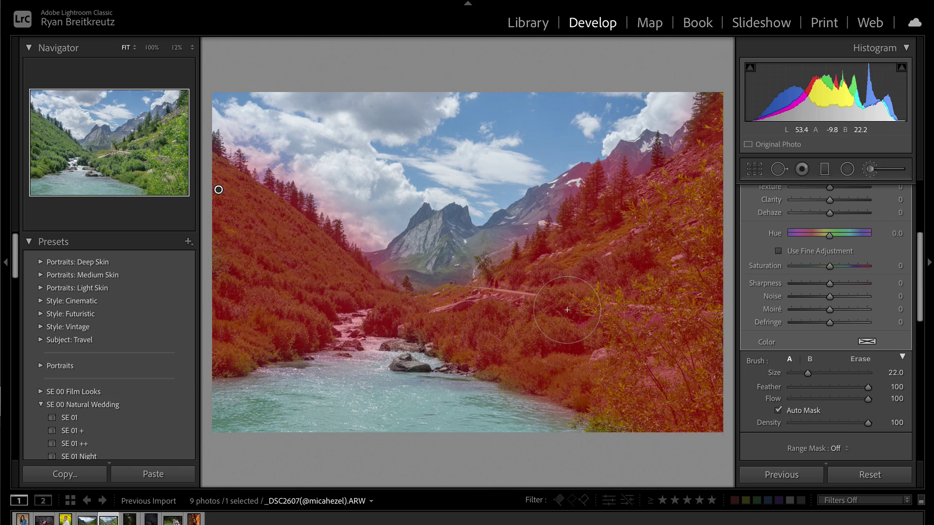
key("o")
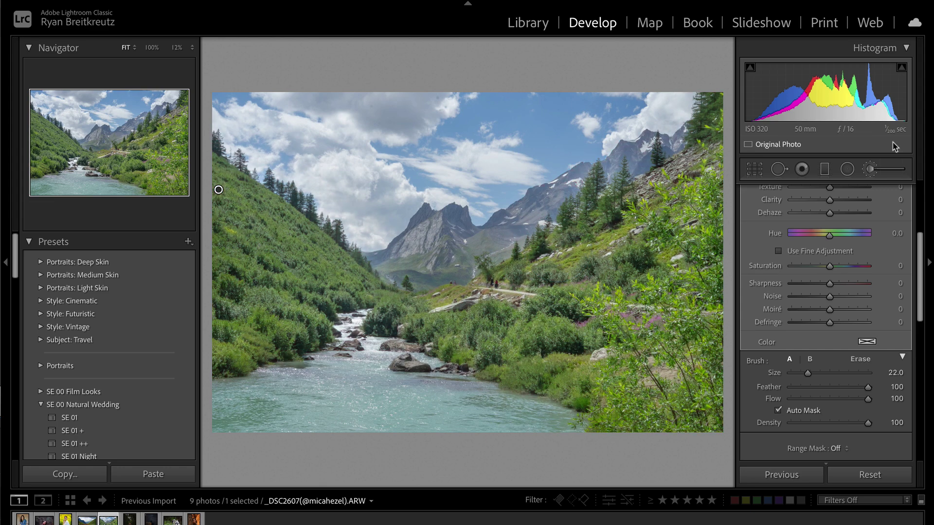
Reset the hillside brush's effect, and set its Contrast to 15, Whites to 34 and Blacks to -16.
scroll(875, 291, "up", 5)
left_click(757, 215, "alt")
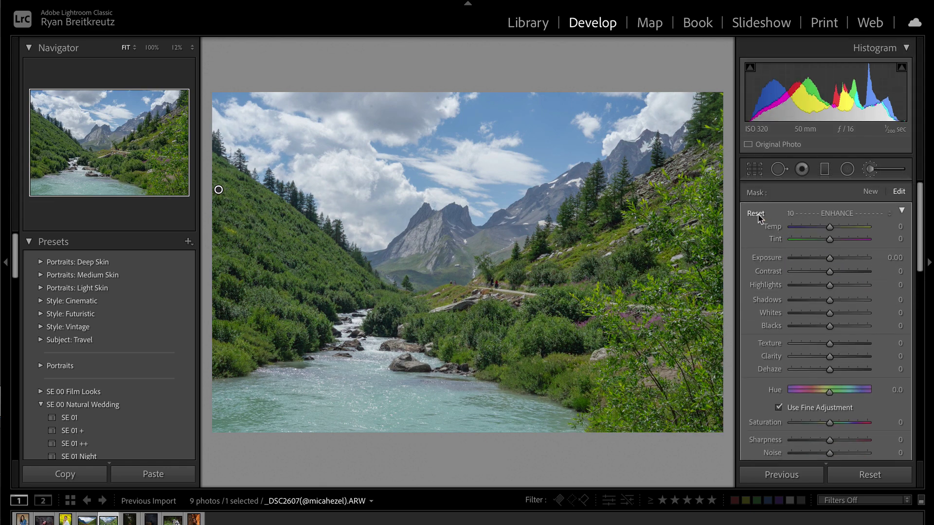
left_click(834, 271)
mouse_move(840, 332)
left_mouse_down()
mouse_move(832, 327)
mouse_move(844, 316)
left_mouse_up()
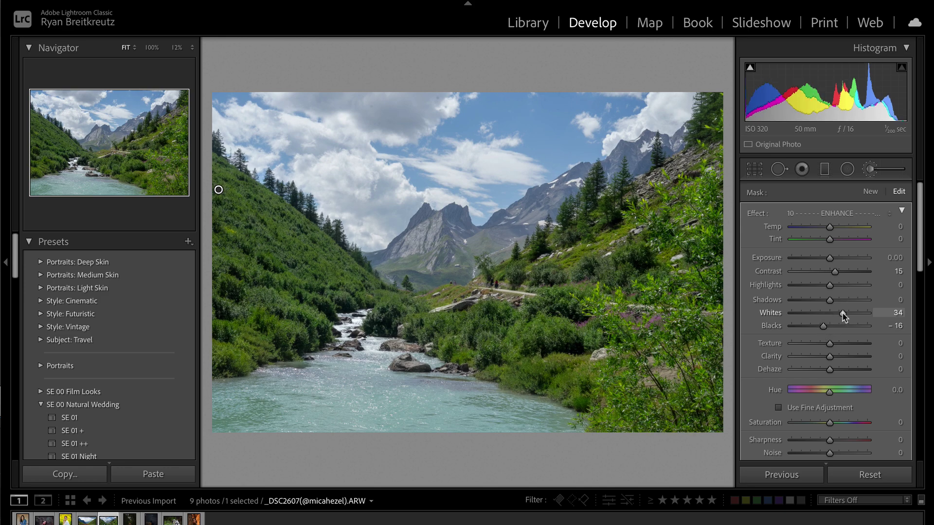
Set the hillside brush's Saturation to -20, Dehaze to 4 and Exposure to -0.20, and finish brush editing.
mouse_move(829, 424)
left_mouse_down()
mouse_move(805, 426)
mouse_move(822, 428)
left_mouse_up()
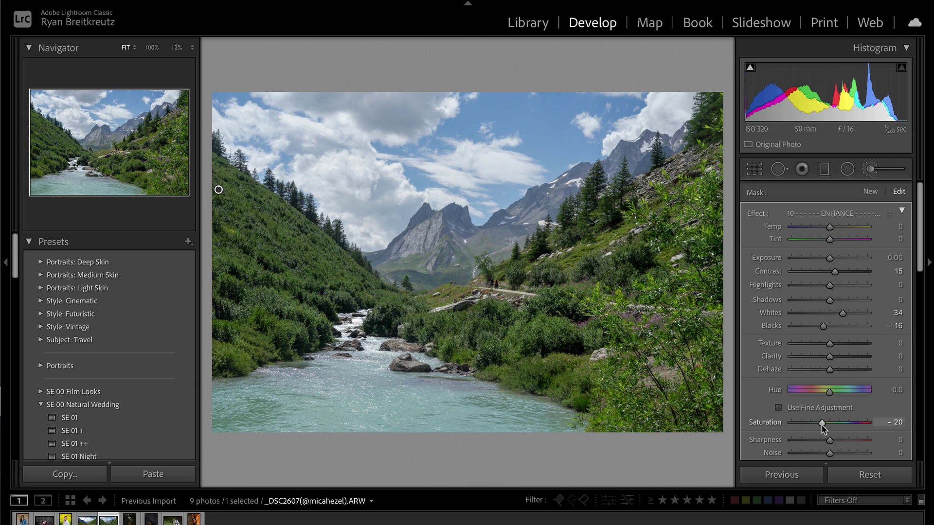
left_click(840, 370)
left_click_drag(840, 370, 835, 369)
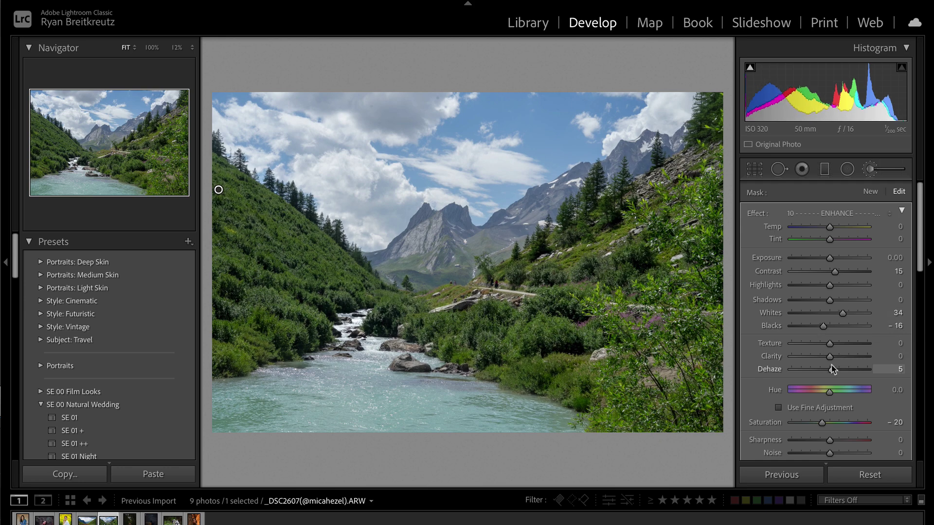
left_click(831, 258)
left_click_drag(832, 261, 829, 261)
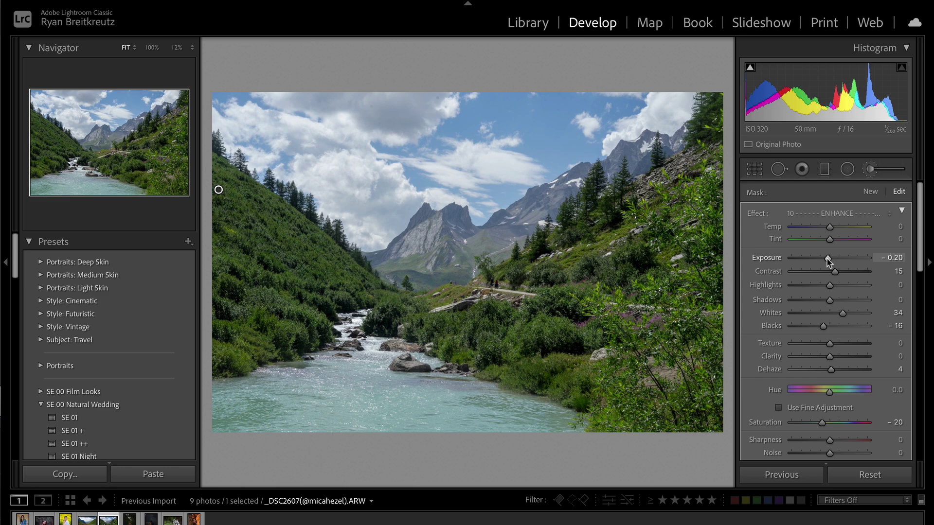
key("k")
key("k")
key("k")
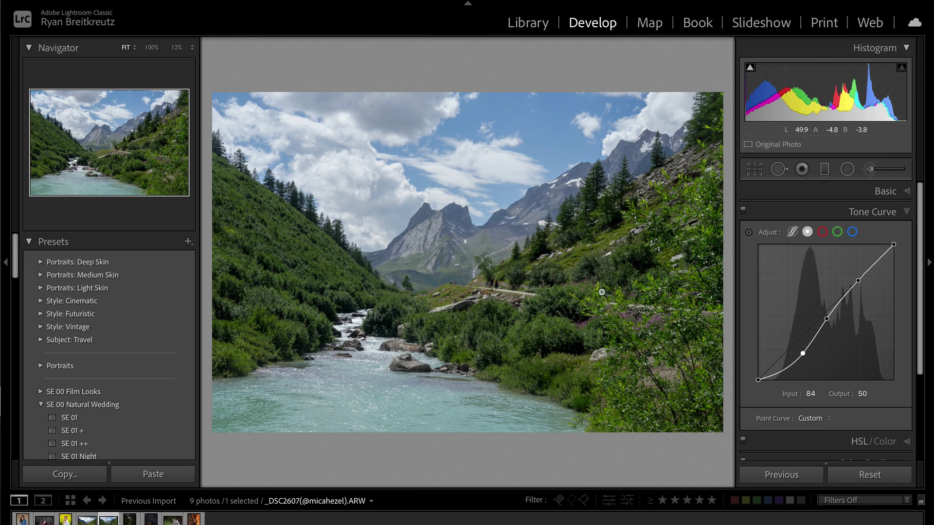
Paint a brush adjustment with 0.80 Exposure and Auto Mask on over the sky, and check the painted area with the mask overlay.
key("k")
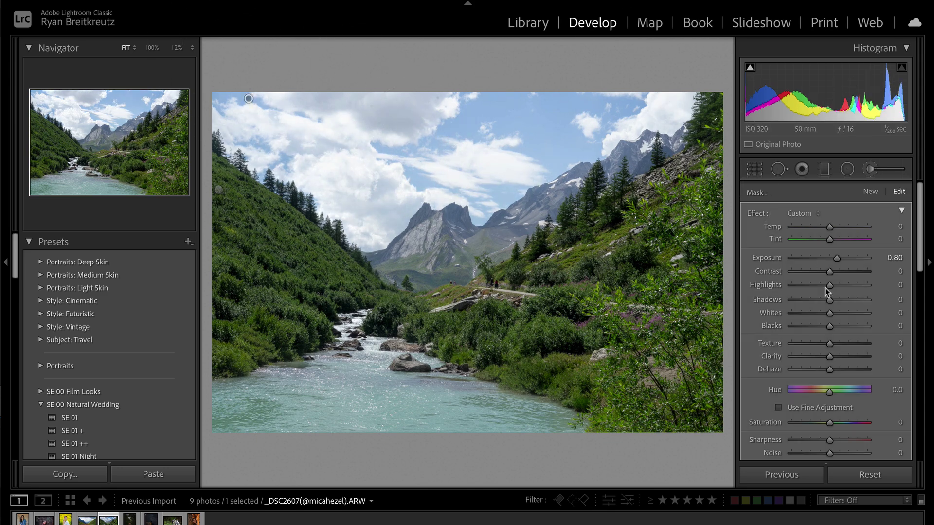
scroll(856, 335, "down", 1)
scroll(855, 336, "down", 5)
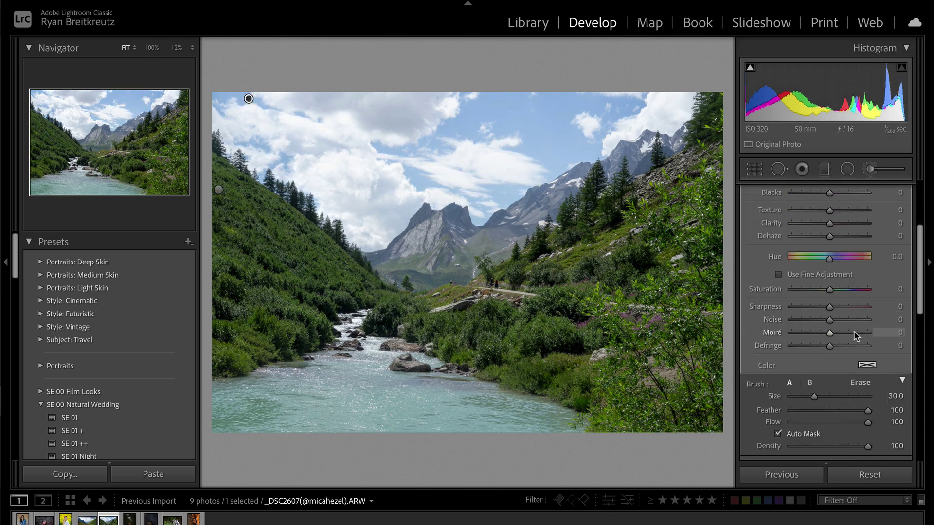
key("o")
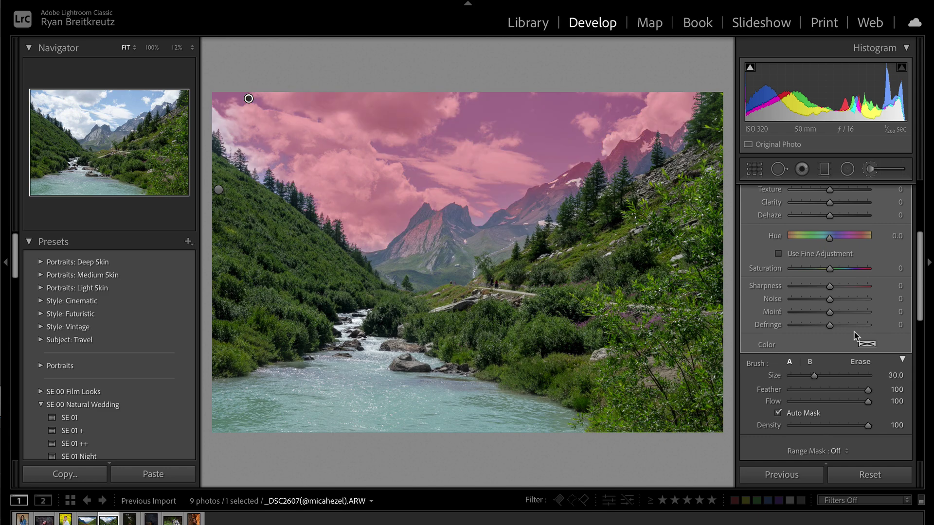
key("o")
Reset the sky brush's effect, and set its Temp to -13, Contrast to 27, Whites to 38 and Highlights to -53.
scroll(827, 302, "up", 6)
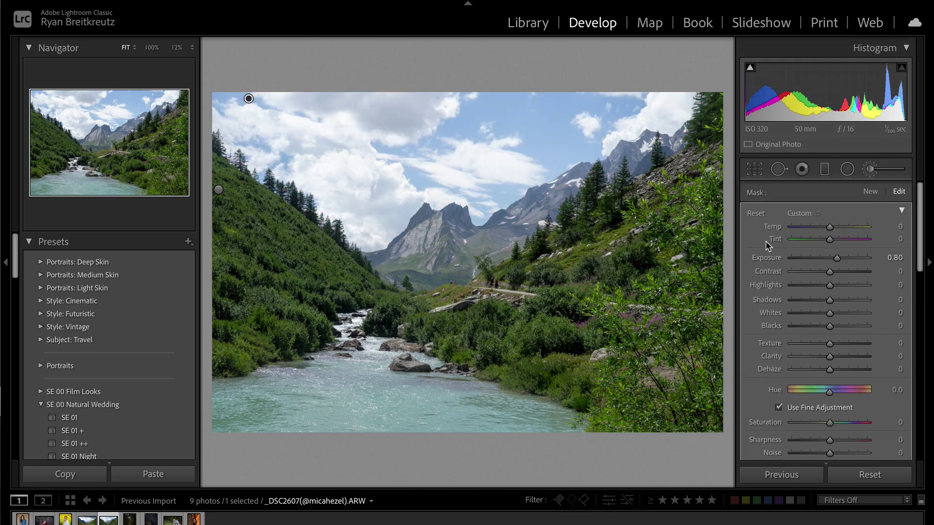
left_click(755, 213, "alt")
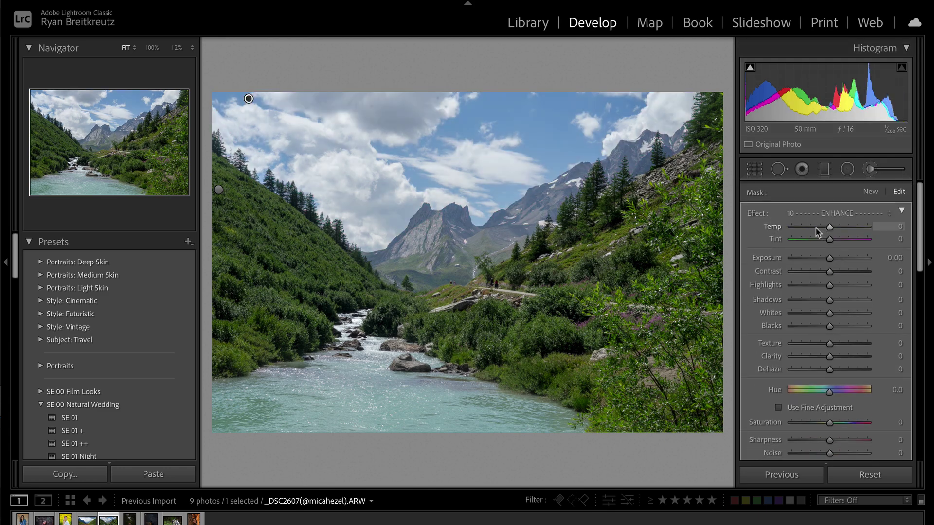
left_click(817, 228)
left_click_drag(817, 228, 826, 231)
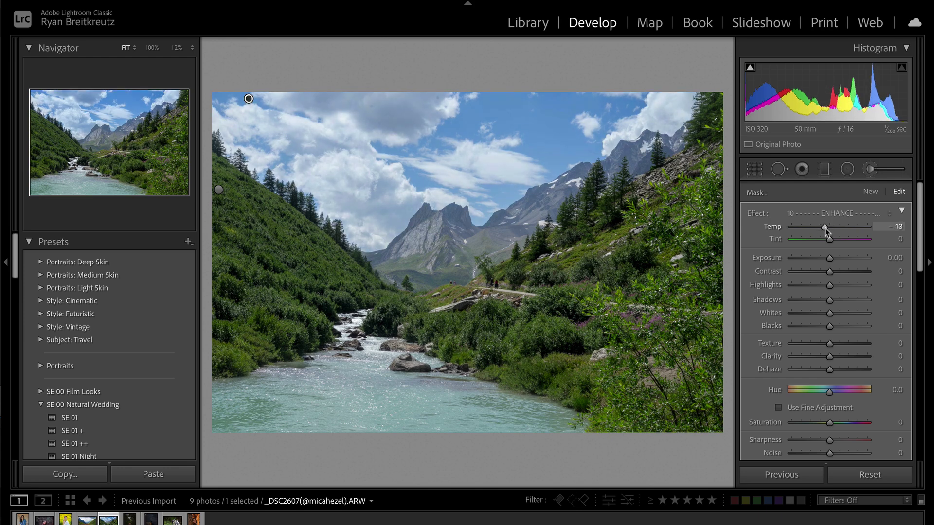
left_click(841, 272)
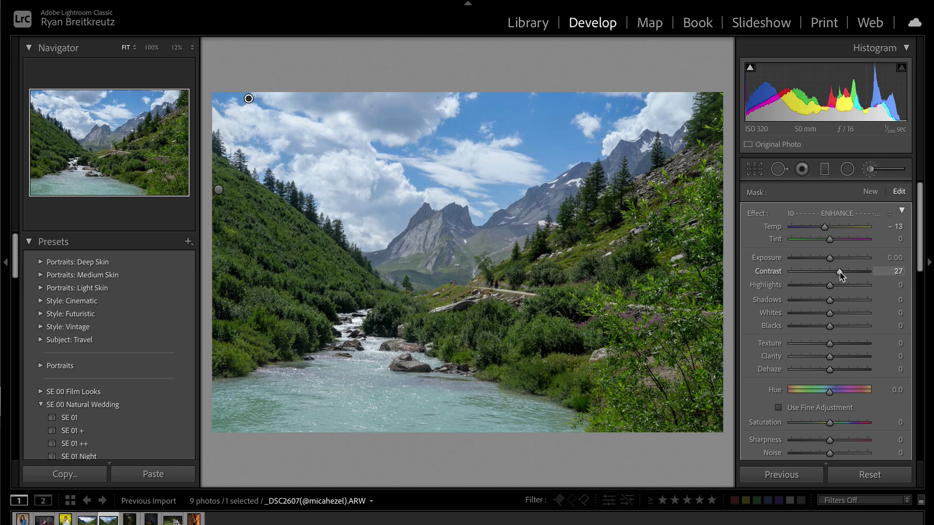
left_click(842, 313)
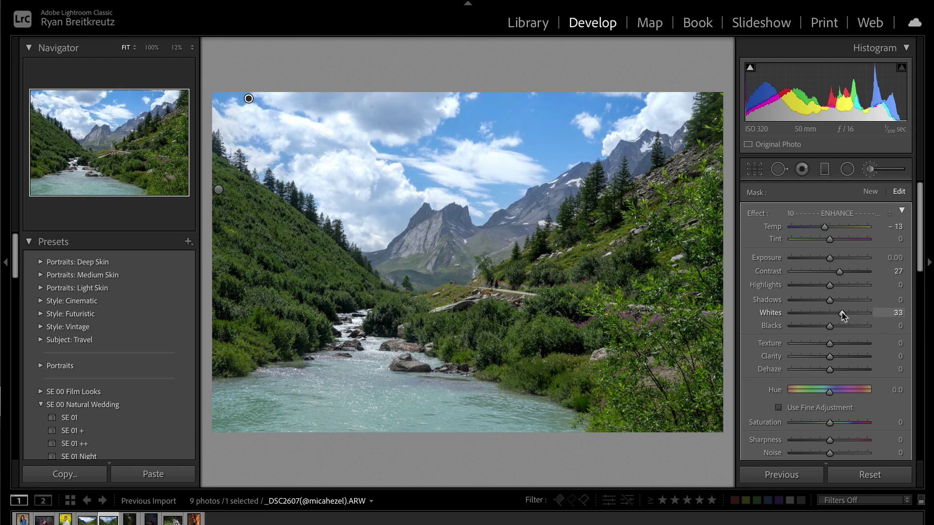
left_click_drag(844, 316, 844, 314)
left_click(809, 287)
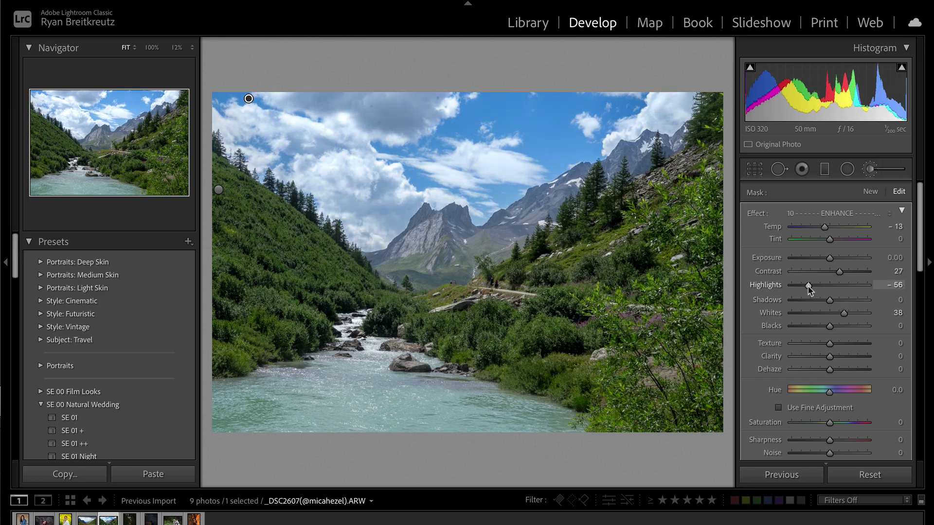
key("Delete")
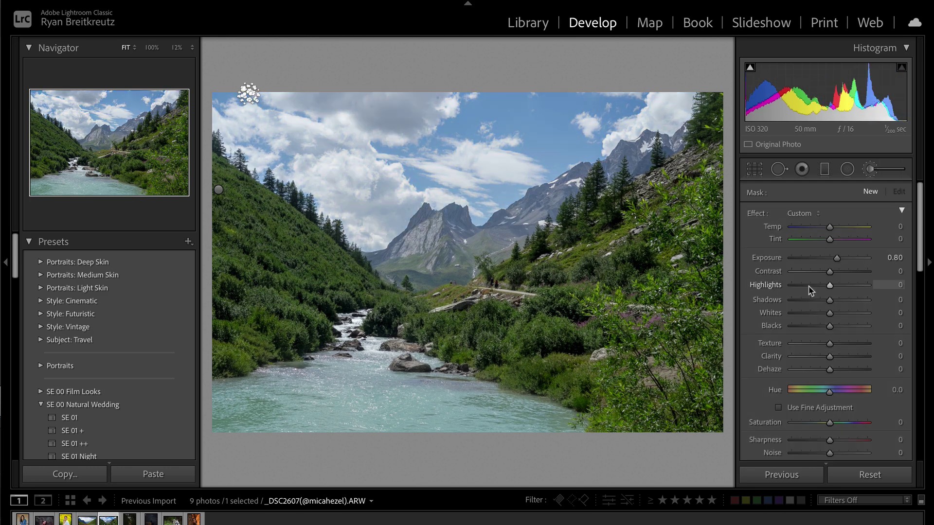
key("ctrl+z")
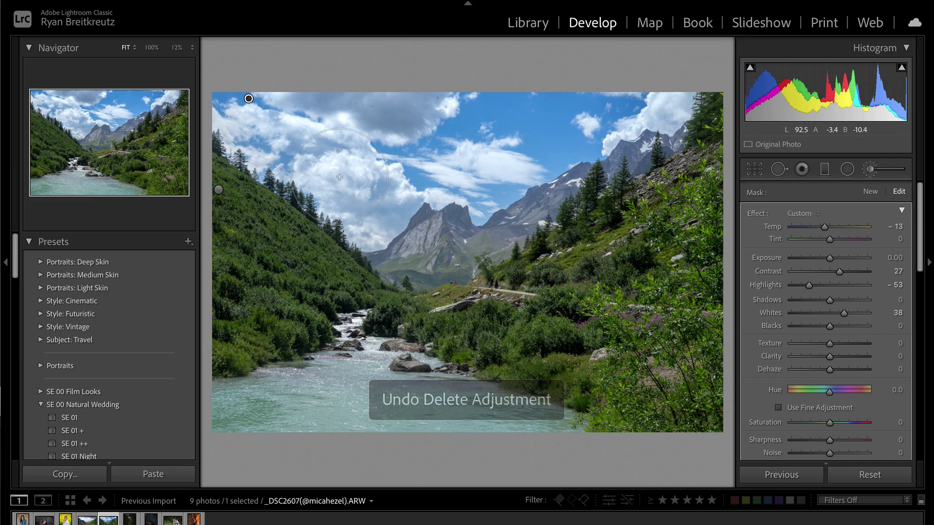
Erase the sky brush's mask from the mountains with a size 8 eraser and Auto Mask, using the mask overlay as a guide.
left_click(778, 408)
key("alt")
scroll(790, 390, "down", 5)
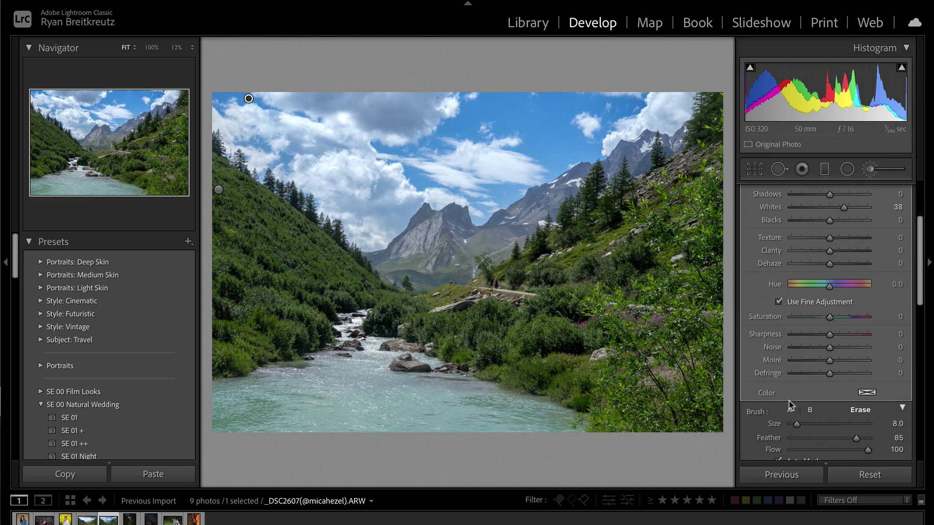
scroll(816, 394, "down", 2)
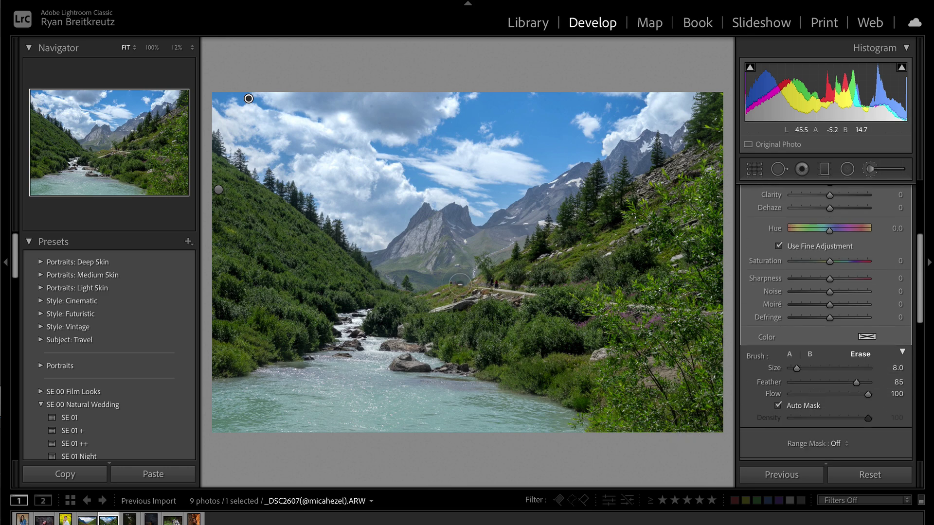
key("o")
left_click_drag(384, 266, 404, 265)
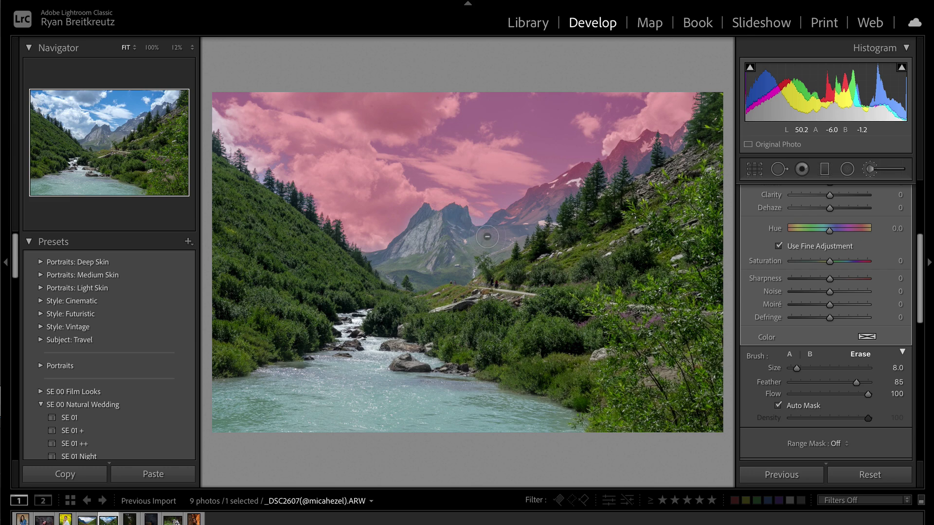
mouse_move(541, 200)
left_mouse_down()
mouse_move(578, 174)
mouse_move(569, 189)
mouse_move(629, 160)
mouse_move(615, 167)
mouse_move(624, 147)
mouse_move(626, 163)
mouse_move(650, 143)
left_mouse_up()
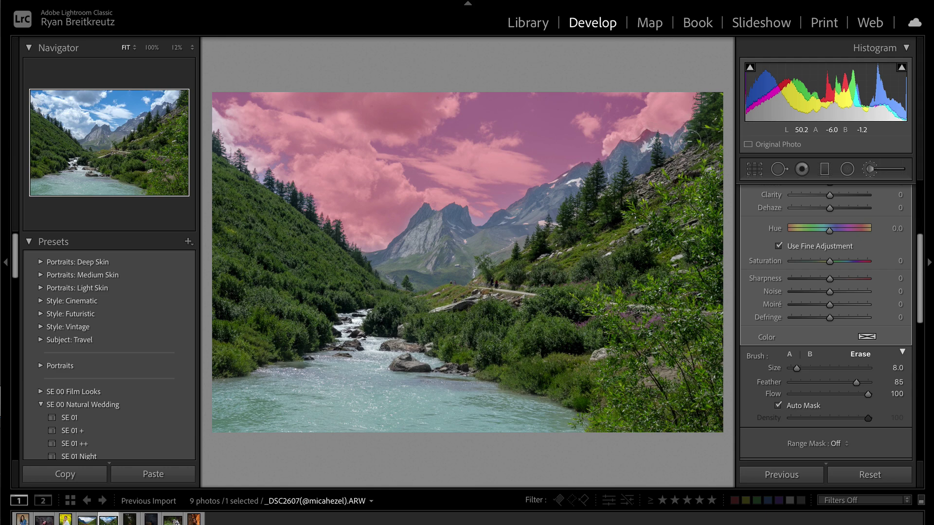
key("o")
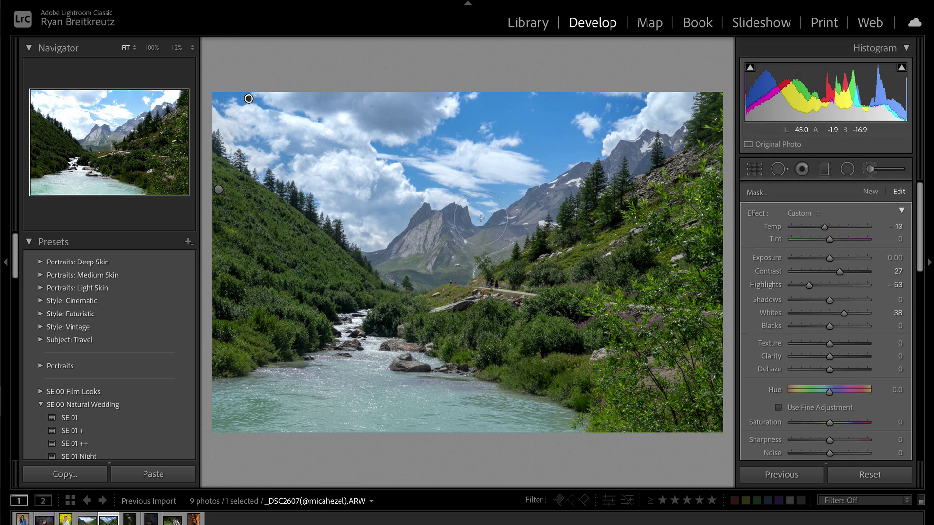
Set the sky brush's Exposure to 0.61, lower the photo's overall Exposure to -0.53, and finish brush editing.
left_click_drag(831, 259, 834, 259)
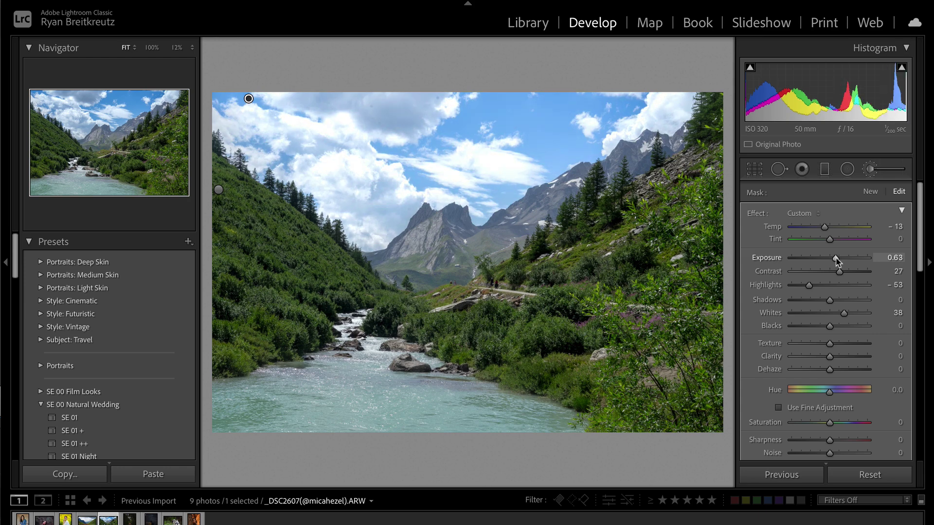
key("ctrl+comma")
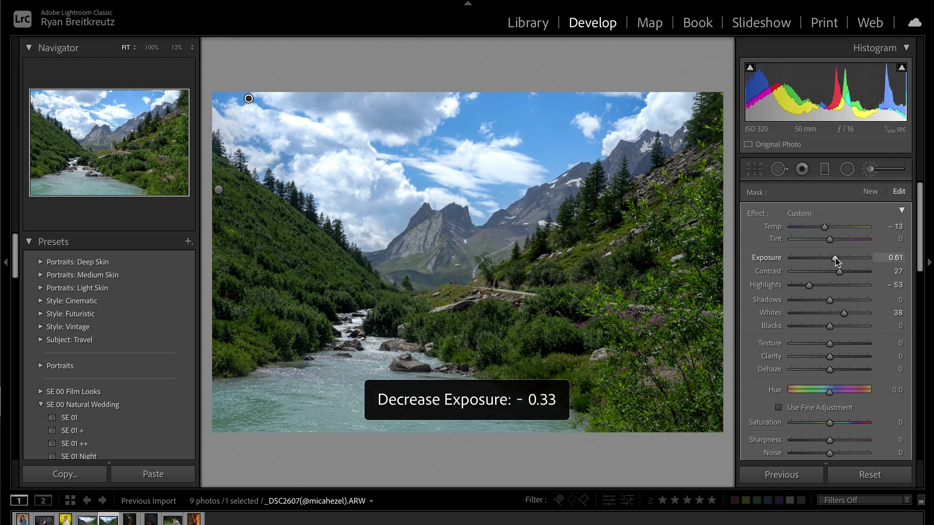
key("ctrl+comma")
key("ctrl+period")
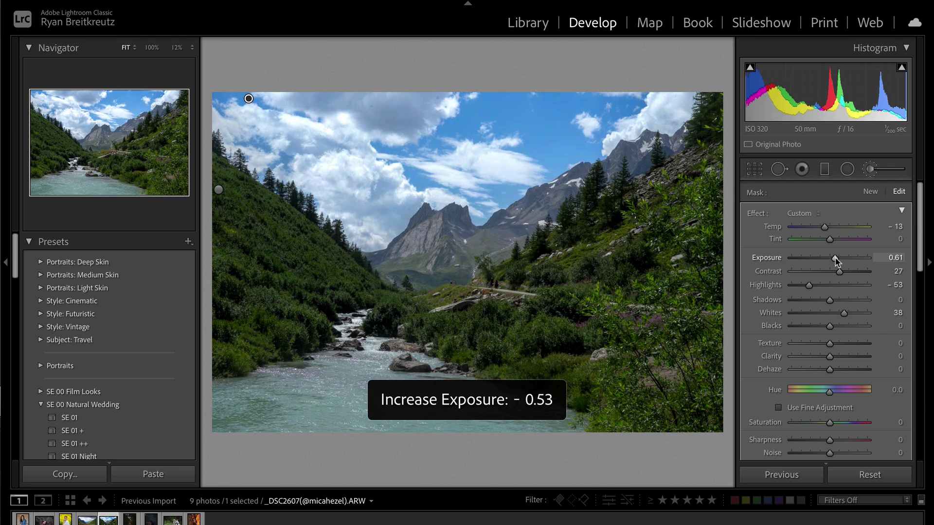
key("k")
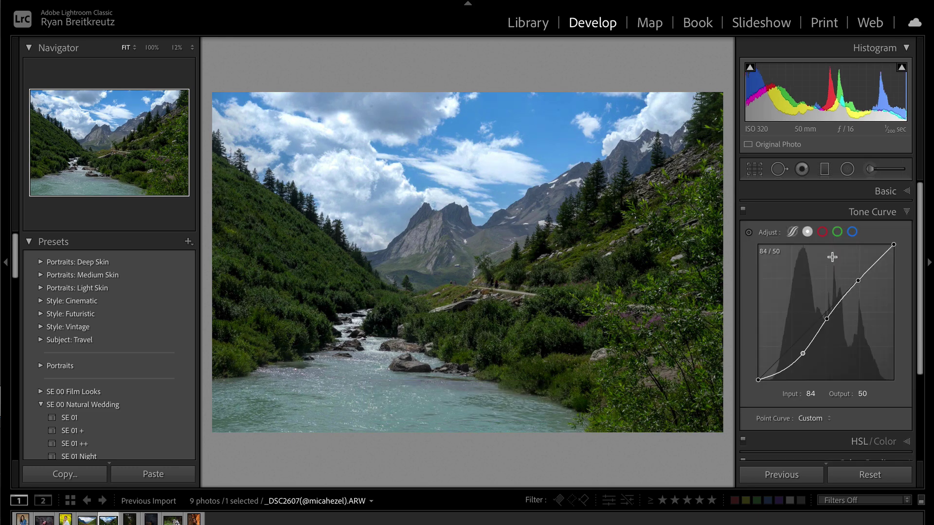
Set the photo's basic Highlights to -36, Blacks to +67 and Exposure to -0.43.
left_click(892, 193)
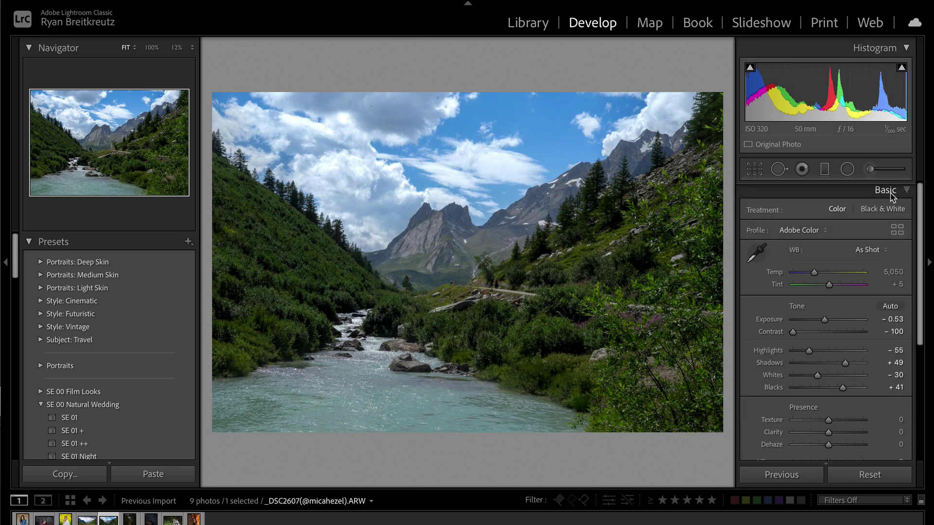
left_click(820, 350)
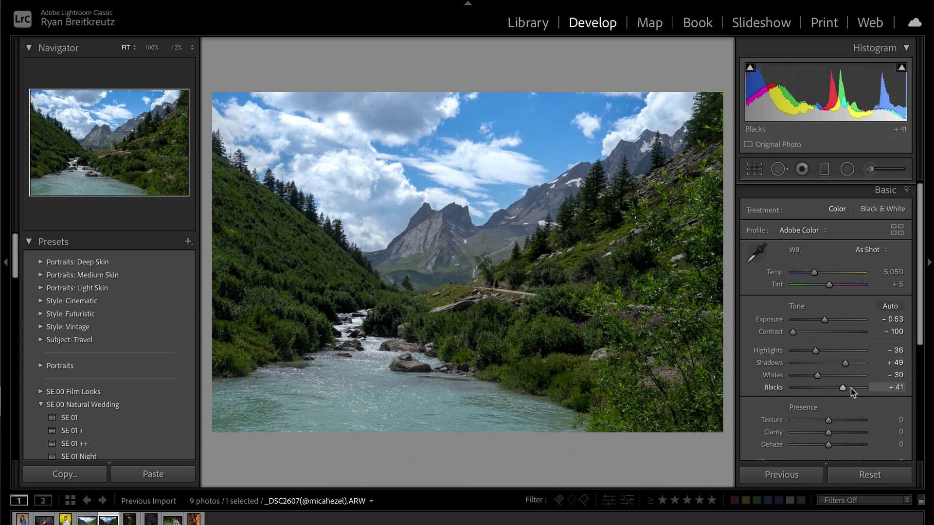
left_click_drag(843, 388, 852, 389)
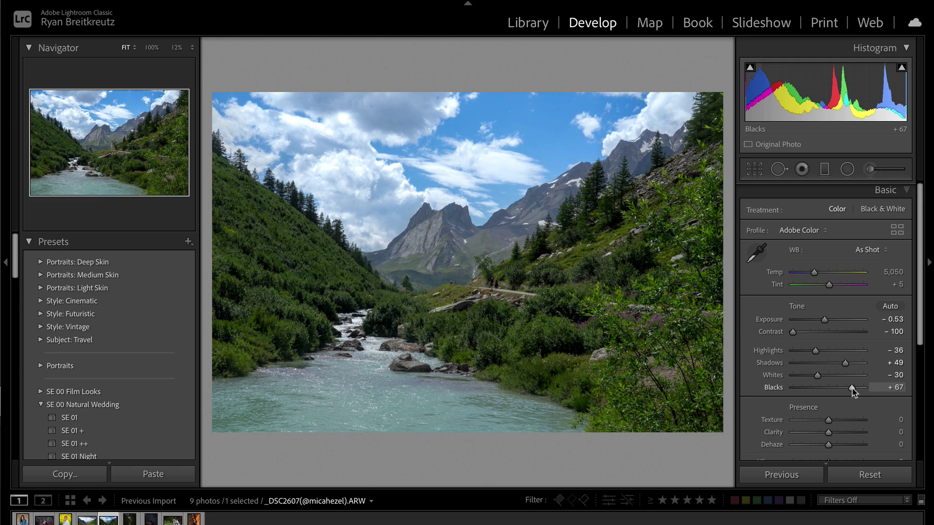
key("equal")
key("equal")
key("minus")
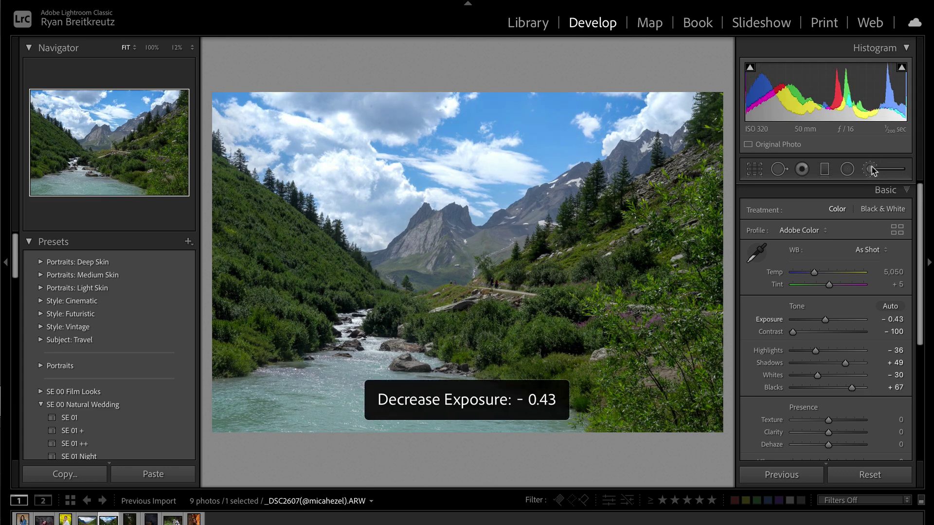
Paint a new brush adjustment with 0.80 Exposure over the river, and set its Highlights to -45 and Whites to -19.
left_click(870, 168)
mouse_move(357, 331)
left_mouse_down()
mouse_move(272, 409)
mouse_move(457, 409)
mouse_move(469, 423)
mouse_move(453, 390)
mouse_move(362, 340)
left_mouse_up()
left_click(813, 285)
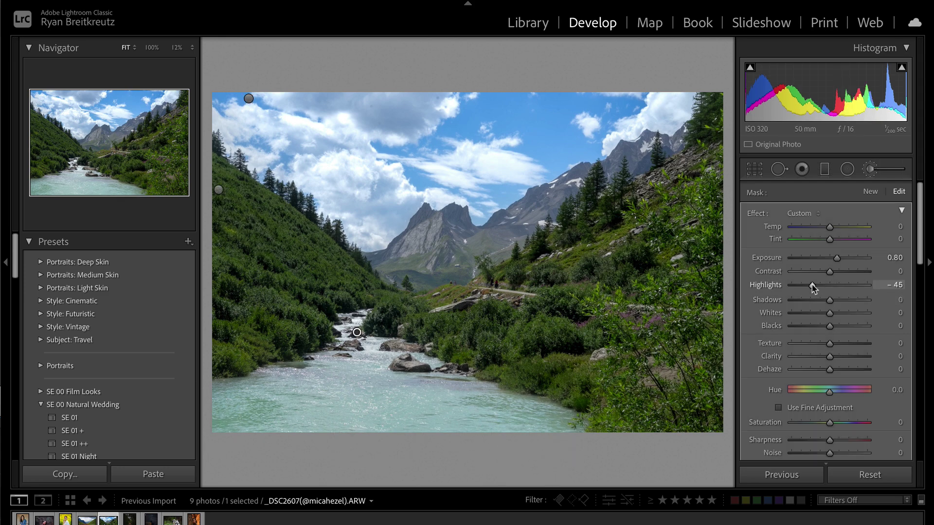
left_click(816, 313)
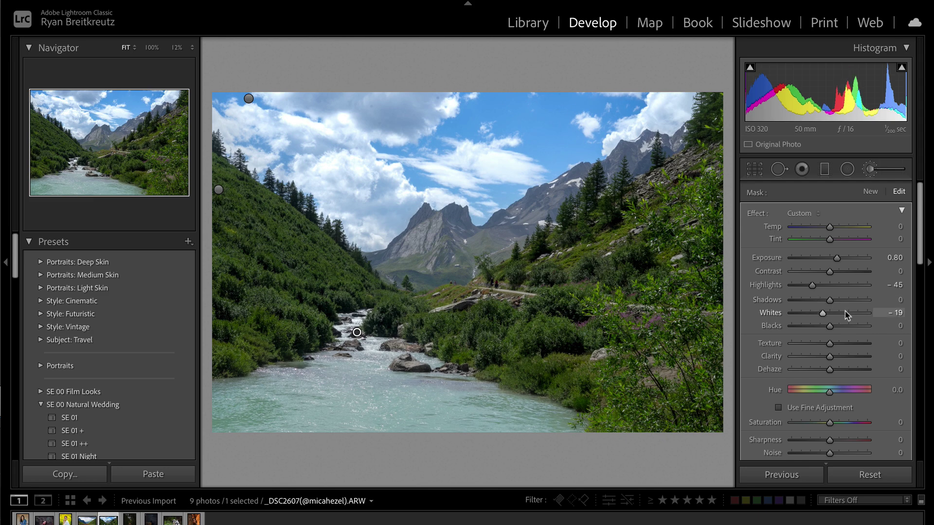
Set the river brush's Temp to -10, Tint to -11, Saturation to 28 and Blacks to -15, and adjust its Dehaze slightly.
scroll(847, 318, "down", 1)
scroll(848, 324, "up", 1)
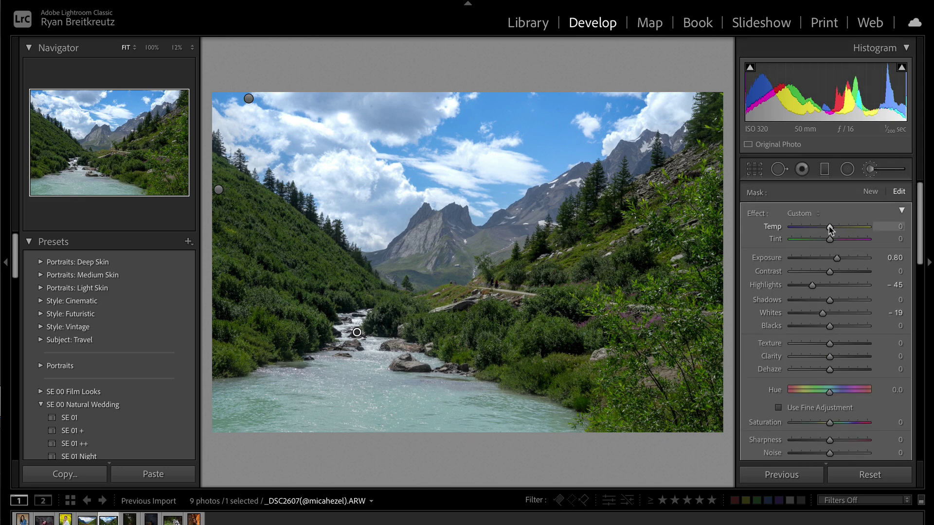
left_click_drag(830, 242, 824, 242)
scroll(844, 265, "down", 2)
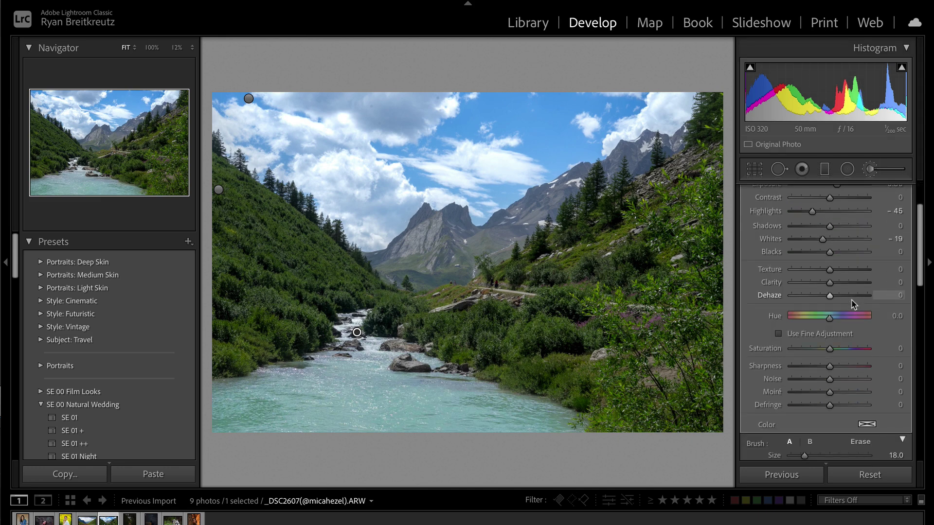
mouse_move(830, 349)
left_mouse_down()
mouse_move(868, 353)
mouse_move(847, 354)
left_mouse_up()
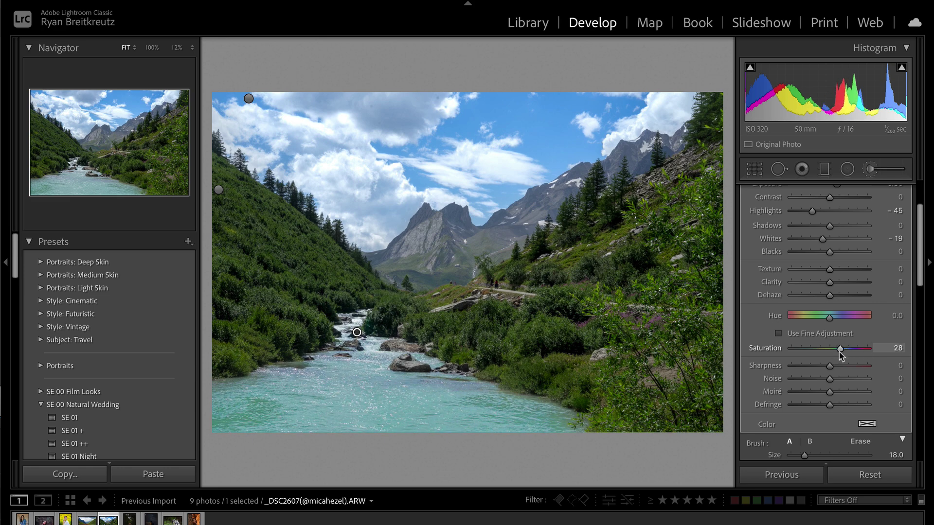
scroll(836, 343, "up", 2)
mouse_move(821, 330)
left_mouse_down()
mouse_move(800, 329)
mouse_move(826, 330)
left_mouse_up()
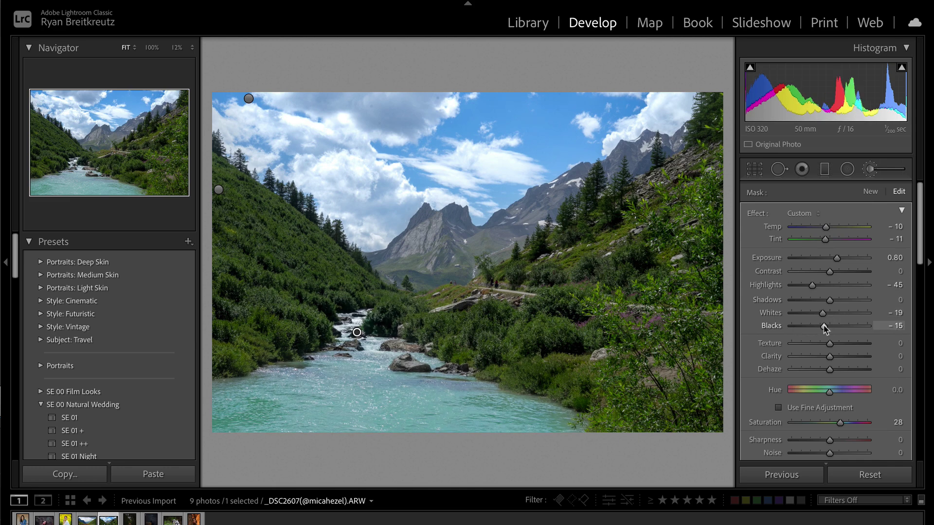
left_click_drag(833, 371, 833, 373)
Finish brush editing and compare the photo before and after the edits.
key("k")
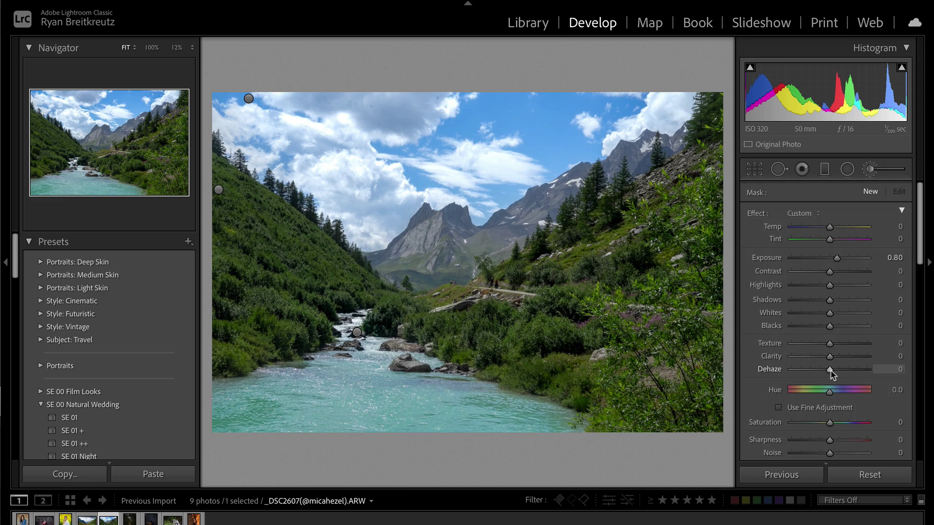
key("backslash")
key("backslash")
key("backslash")
key("backslash")
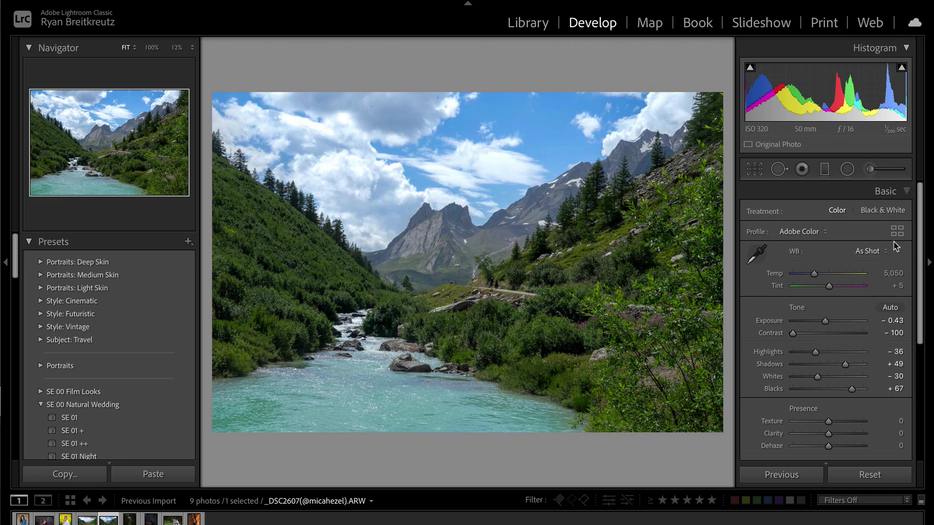
Set the HSL Saturation of Yellow to -30 and Green to -18, and the Hue of Yellow to -100, Green to +4 and Aqua to +36.
scroll(849, 350, "down", 5)
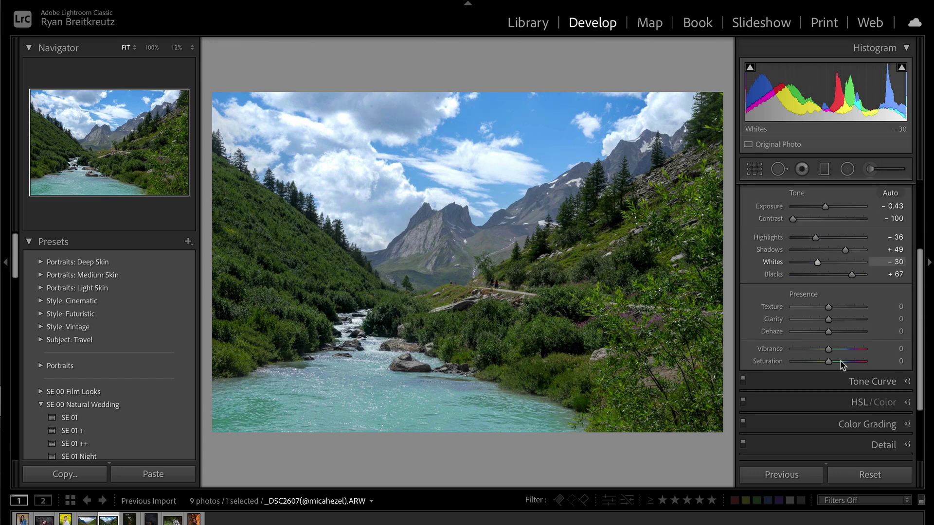
left_click(854, 343)
mouse_move(831, 314)
left_mouse_down()
mouse_move(810, 316)
mouse_move(820, 314)
mouse_move(806, 327)
mouse_move(826, 327)
left_mouse_up()
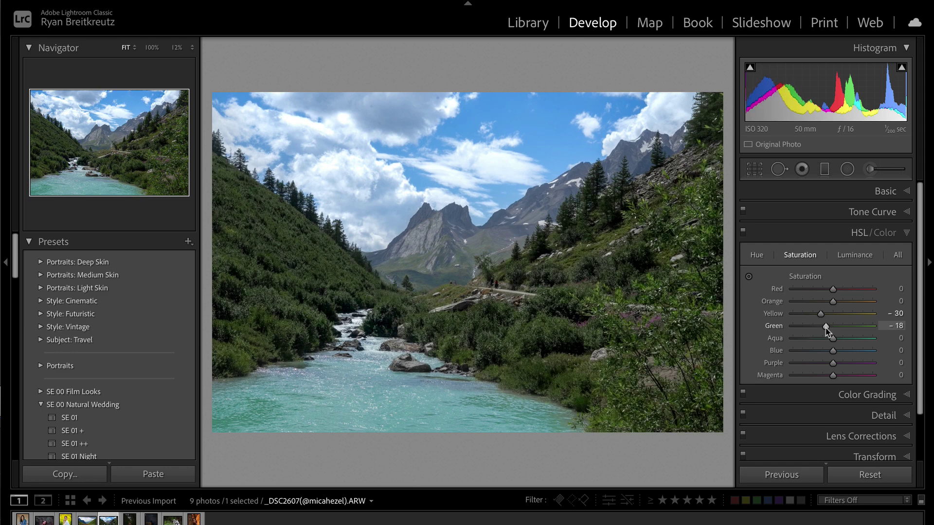
left_click(757, 255)
left_click_drag(845, 327, 786, 321)
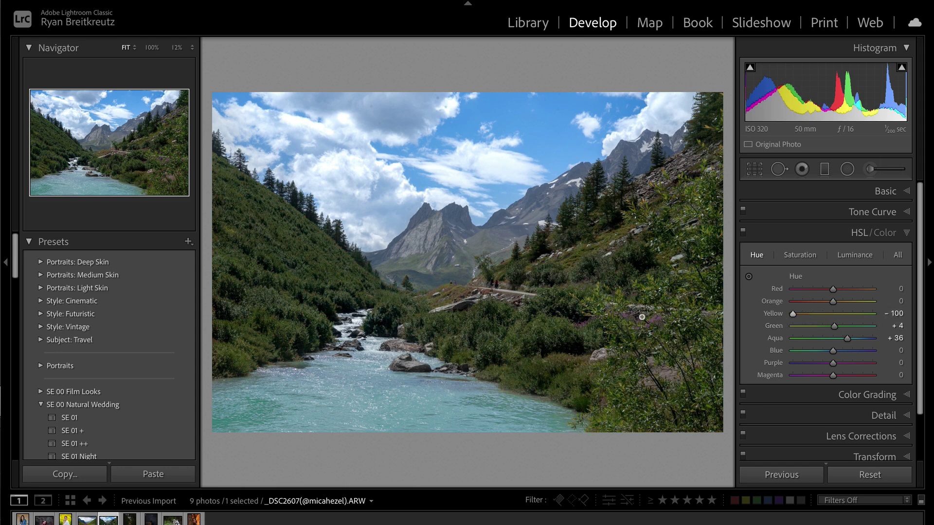
Compare the river photo before and after its edits.
key("backslash")
key("backslash")
key("backslash")
key("backslash")
Set the river photo's Contrast to -67, Exposure to -0.33 and Highlights to -67, and compare it with the original.
left_click(875, 190)
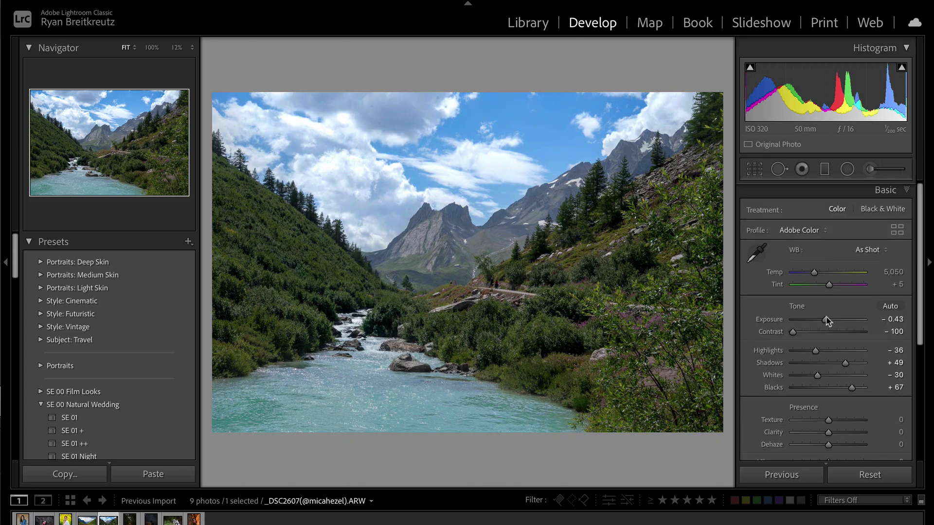
left_click_drag(801, 336, 805, 335)
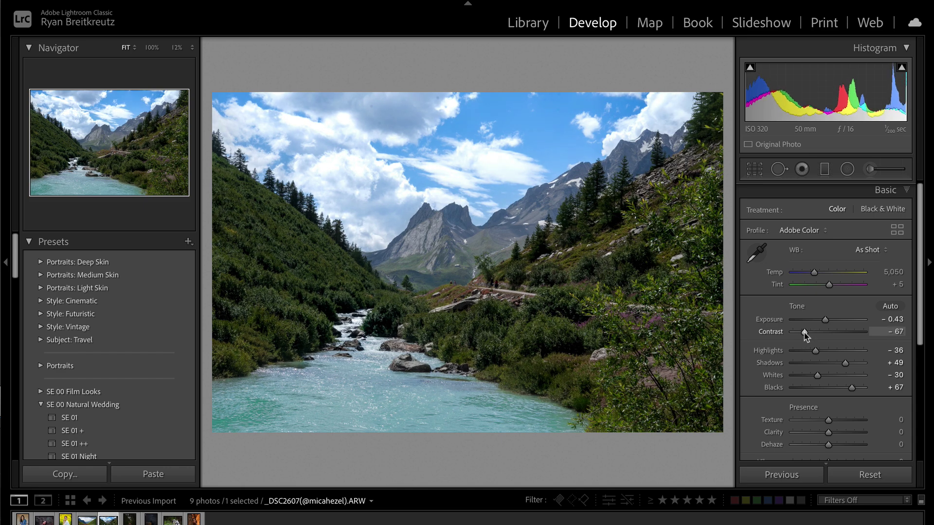
key("equal")
key("equal")
key("minus")
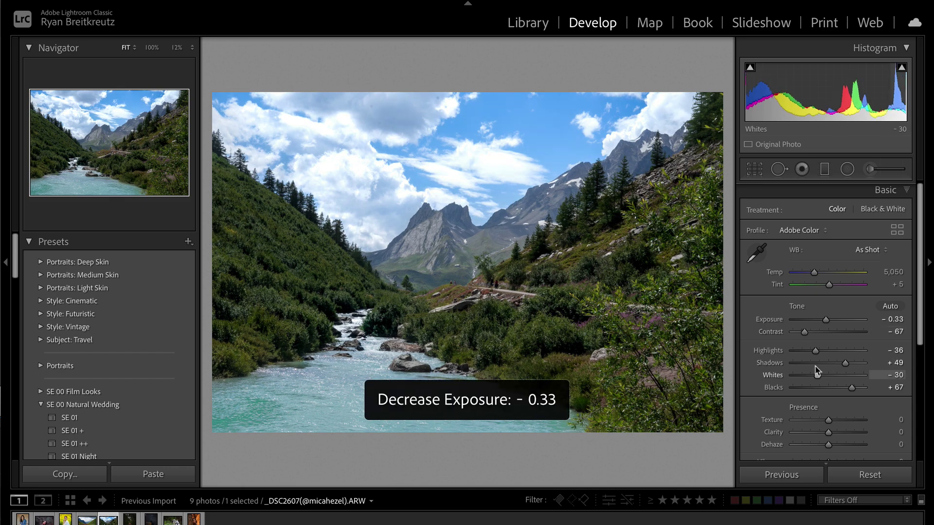
left_click_drag(816, 350, 805, 351)
key("backslash")
key("backslash")
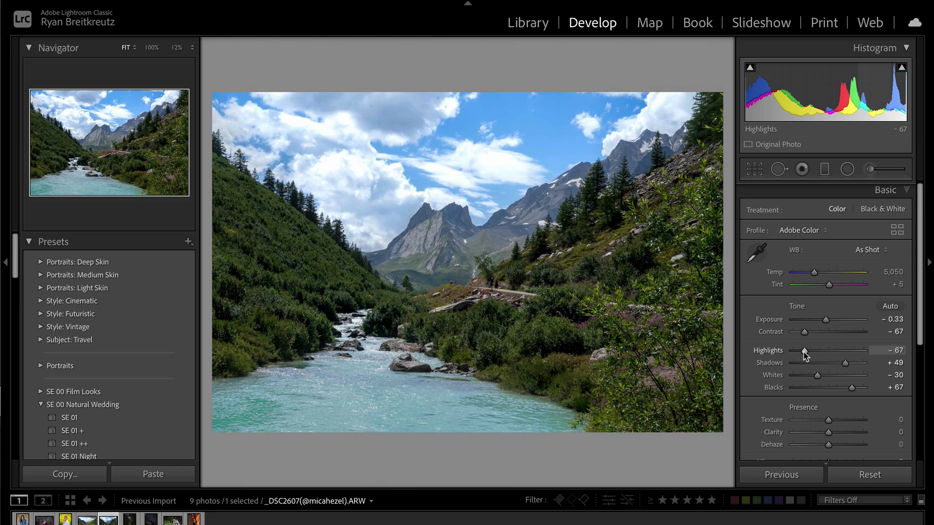
Move on to the forest path photo DSC_0076.NEF and set its Exposure to +1.65 and Contrast to +45.
key("Right")
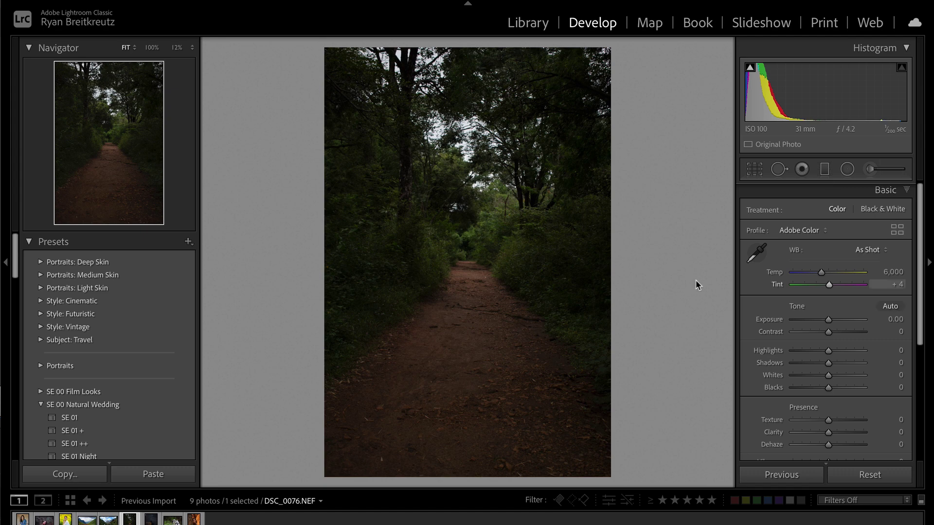
left_click_drag(828, 320, 839, 320)
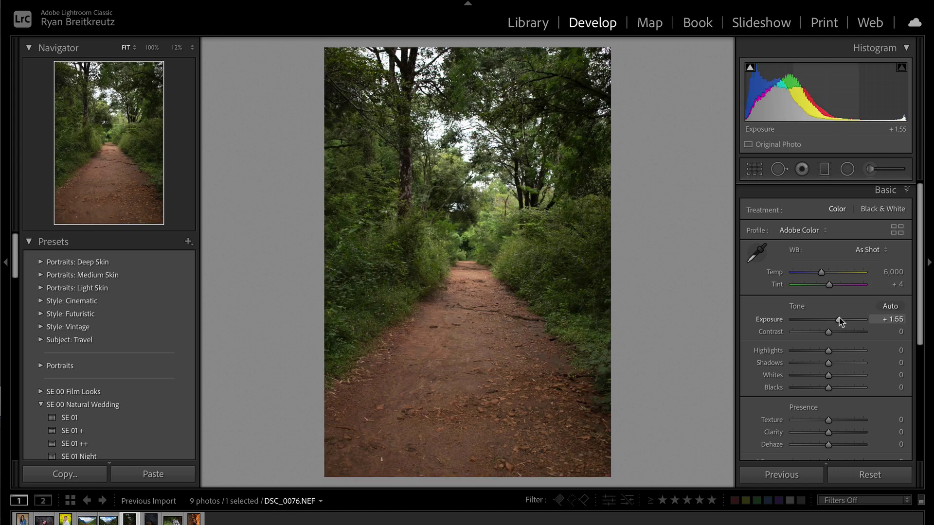
scroll(793, 368, "down", 1)
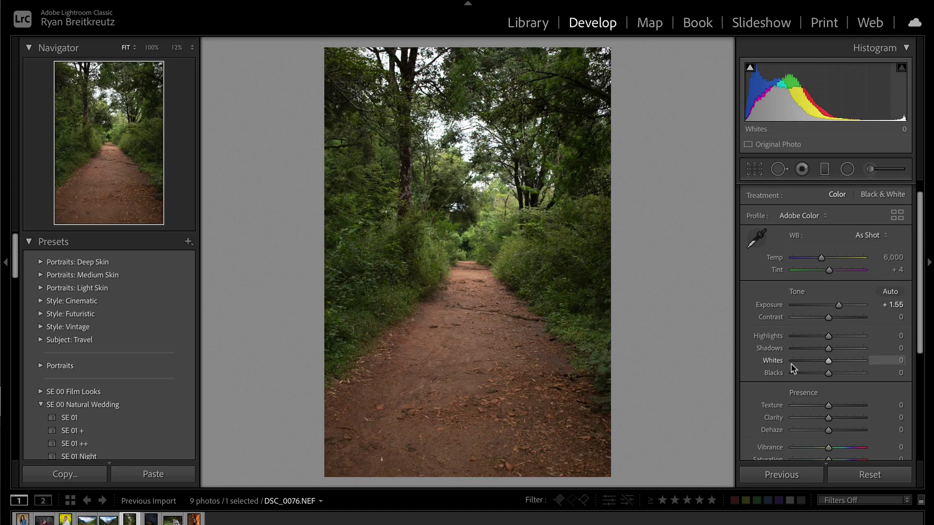
left_click(868, 477)
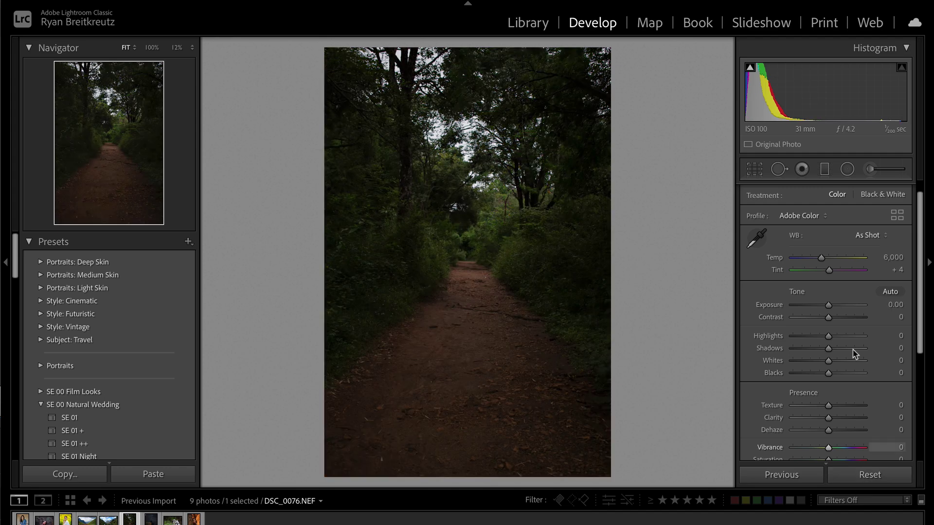
left_click_drag(829, 305, 847, 321)
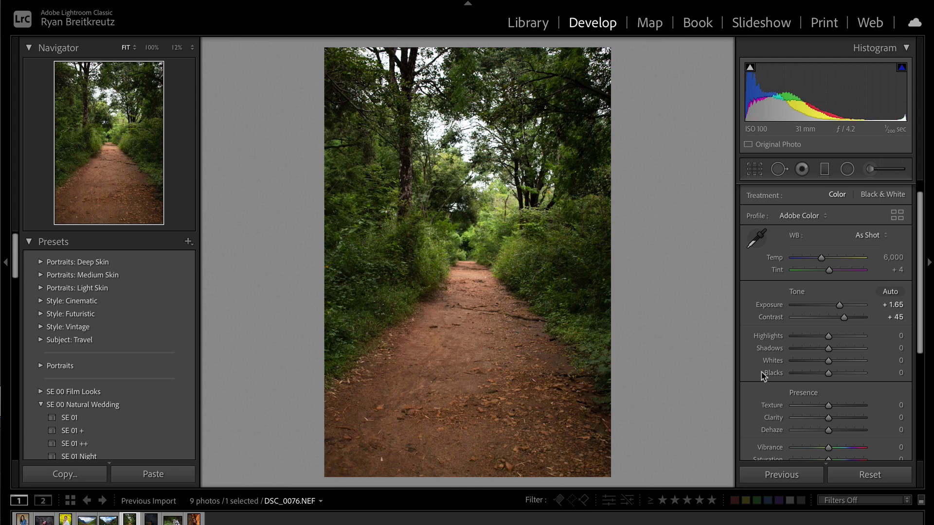
Set HSL Saturation to Orange -9, Yellow -100, Green -48, Aqua -47, Blue -45, Purple -48 and Magenta -47, and show the tone curve.
scroll(816, 317, "down", 5)
left_click(855, 379)
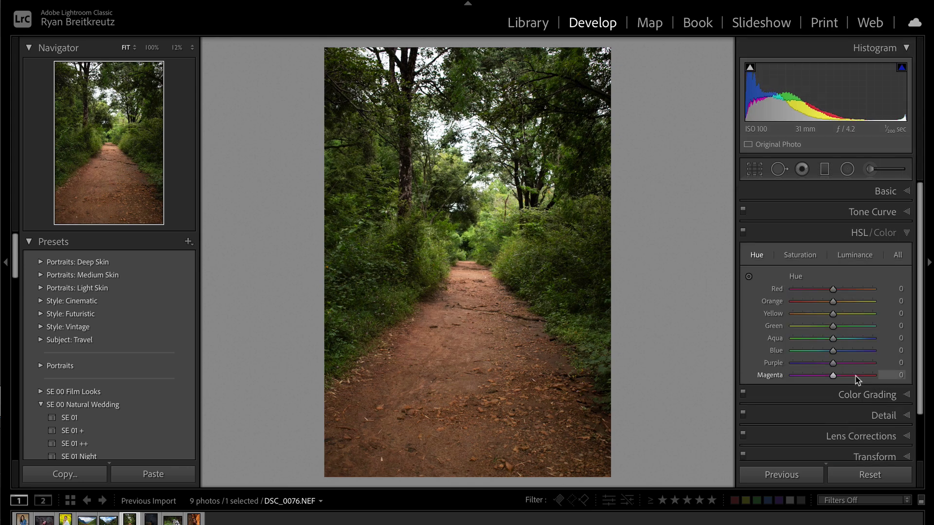
left_click(810, 256)
left_click_drag(832, 313, 771, 316)
left_click_drag(830, 327, 813, 375)
mouse_move(833, 301)
left_mouse_down()
mouse_move(769, 304)
mouse_move(828, 308)
left_mouse_up()
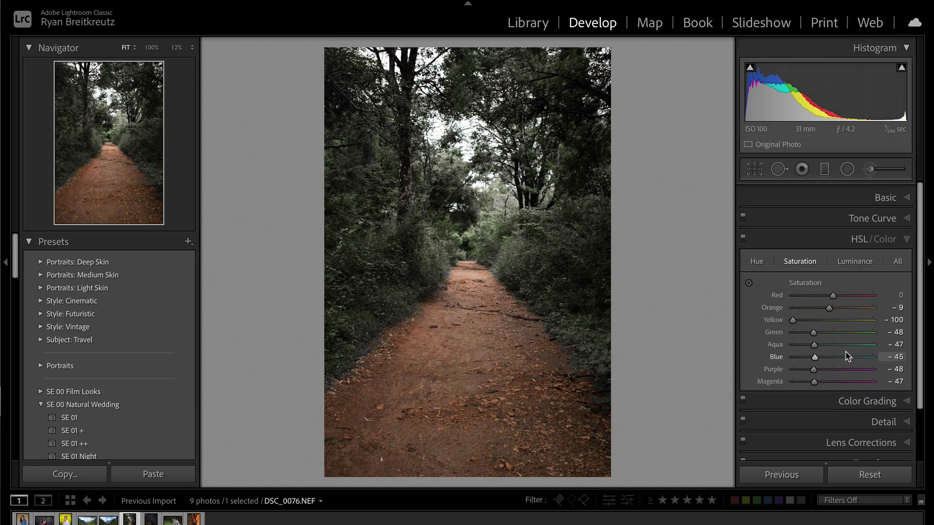
left_click(872, 217)
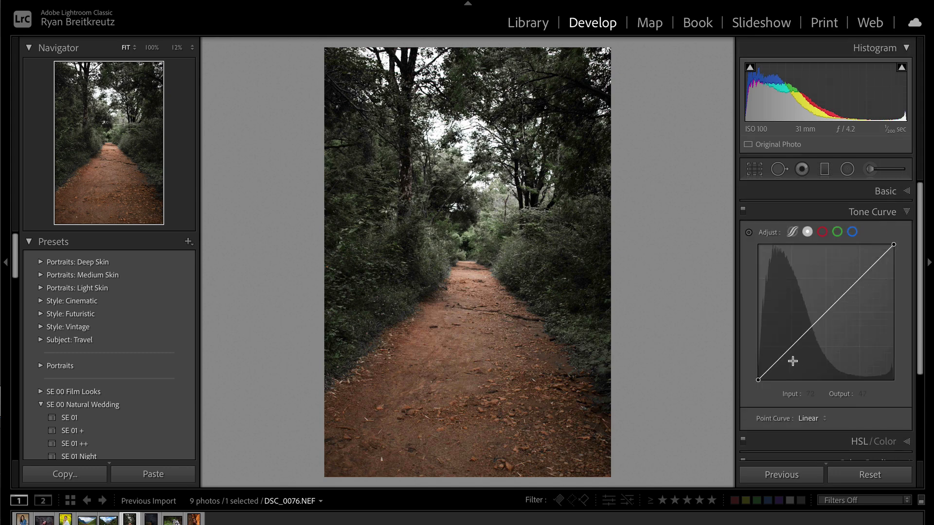
left_click_drag(758, 376, 757, 357)
left_click_drag(794, 327, 794, 349)
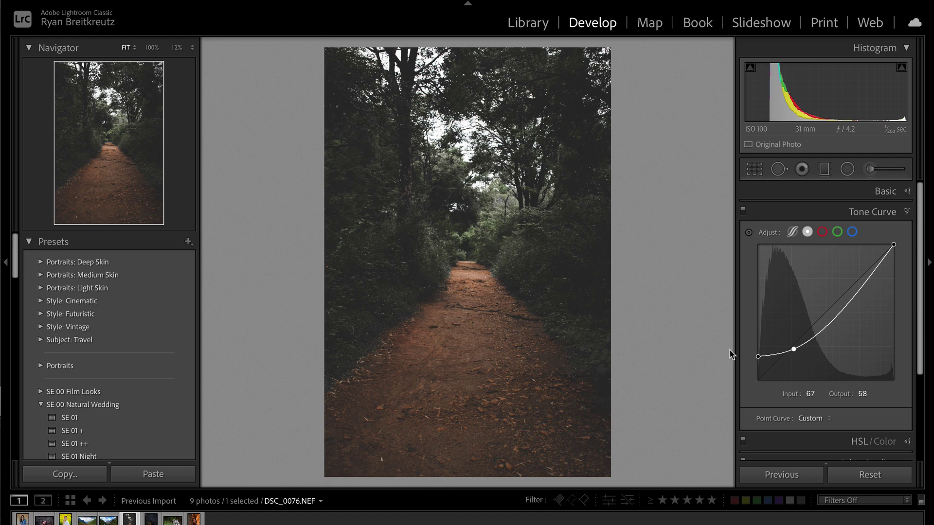
mouse_move(757, 357)
left_mouse_down()
mouse_move(756, 244)
mouse_move(758, 356)
mouse_move(761, 346)
left_mouse_up()
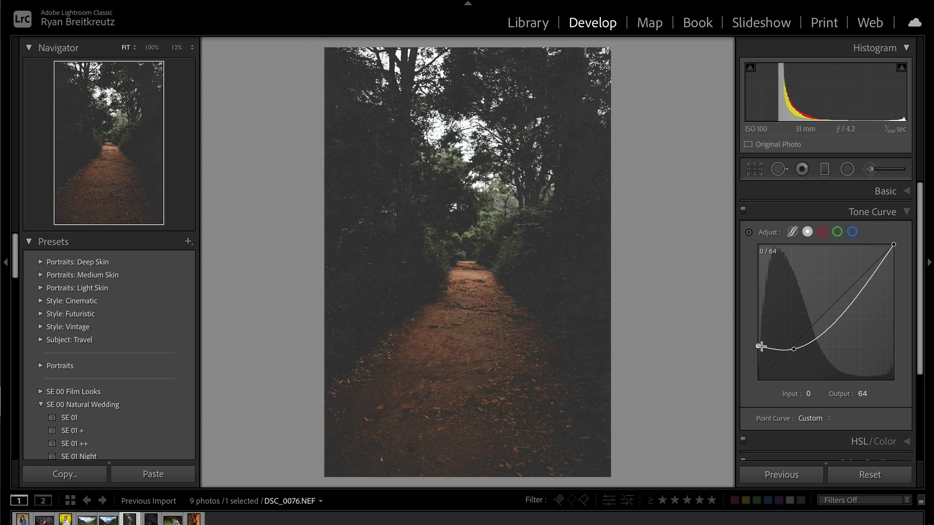
left_click(794, 349)
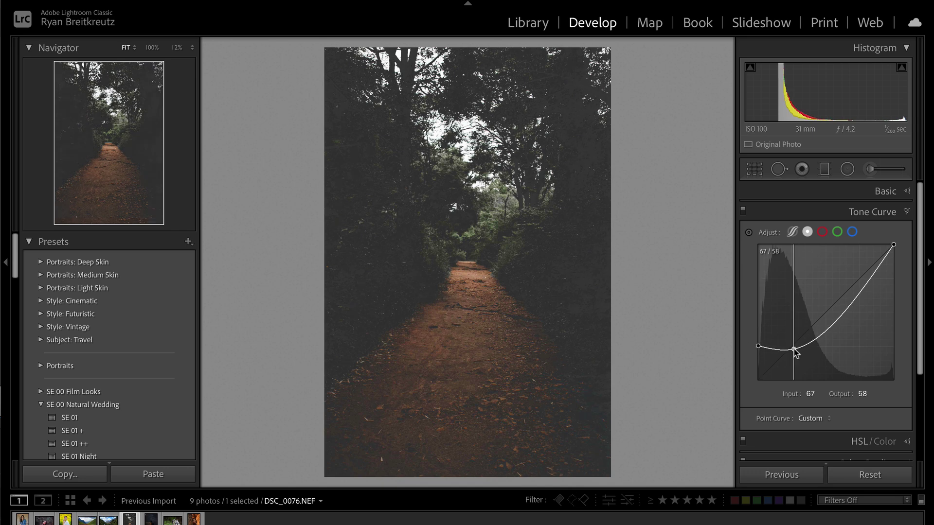
right_click(782, 332)
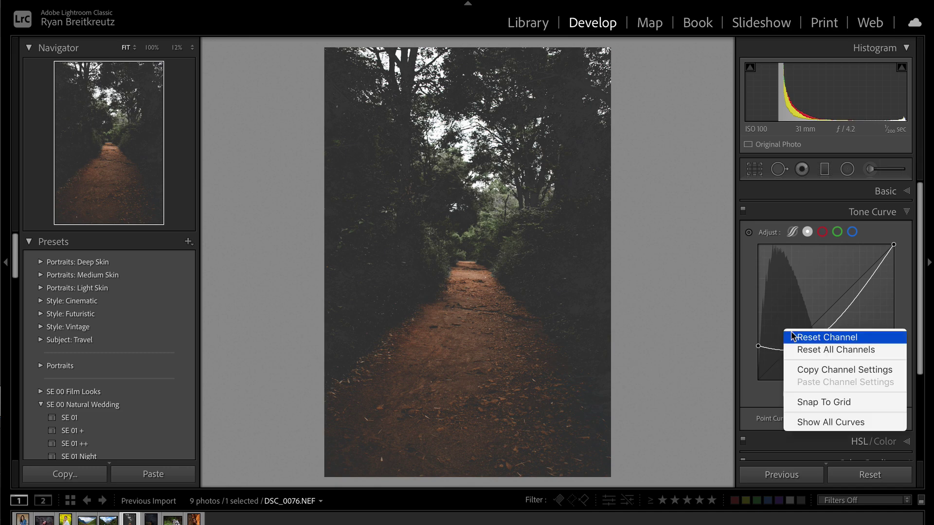
left_click(800, 337)
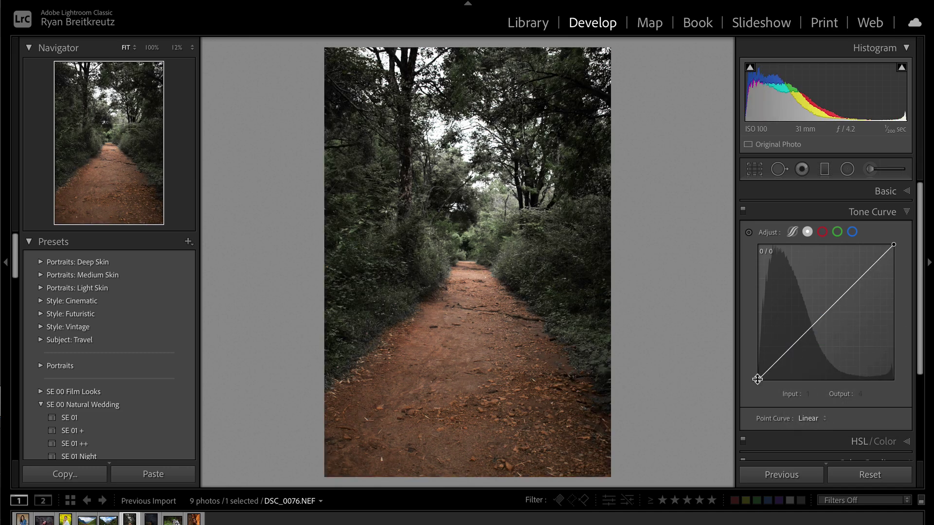
Lift the RGB curve's black point to 66 with a 74/76 anchor, and raise the green and blue blacks with anchors at 101/99 and 56/55.
left_click_drag(758, 379, 736, 326)
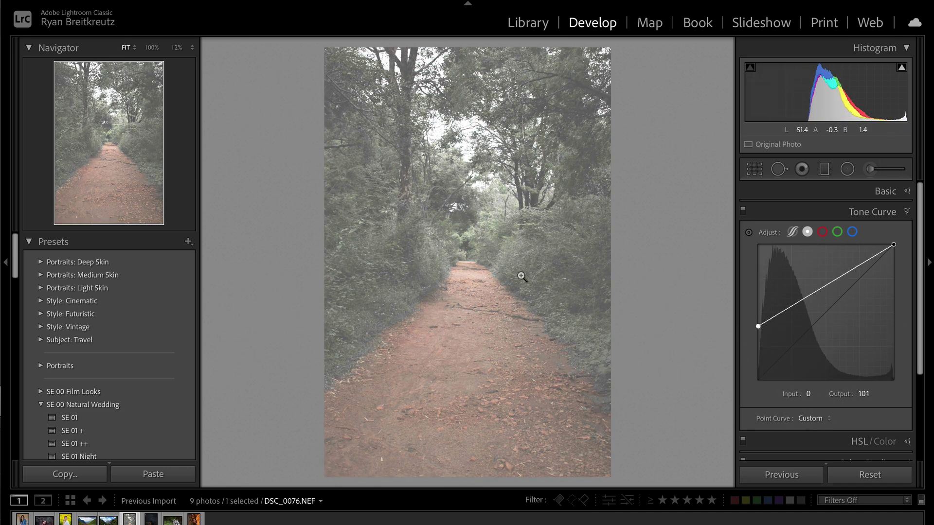
left_click_drag(795, 340, 752, 350)
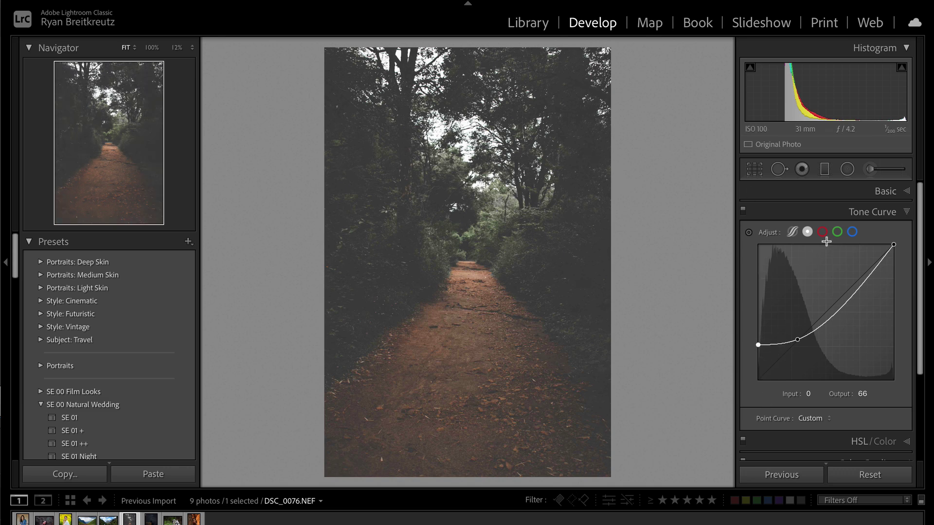
left_click(837, 232)
left_click_drag(757, 377, 812, 327)
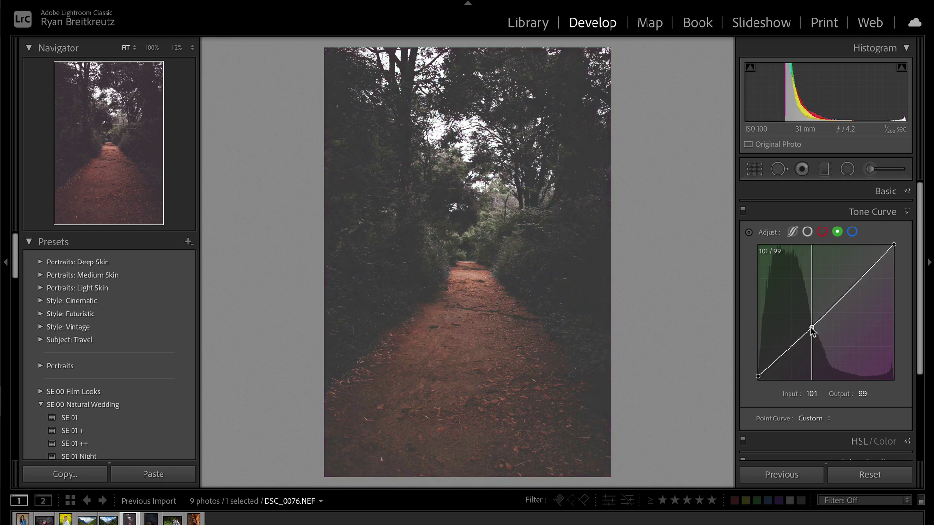
left_click(853, 232)
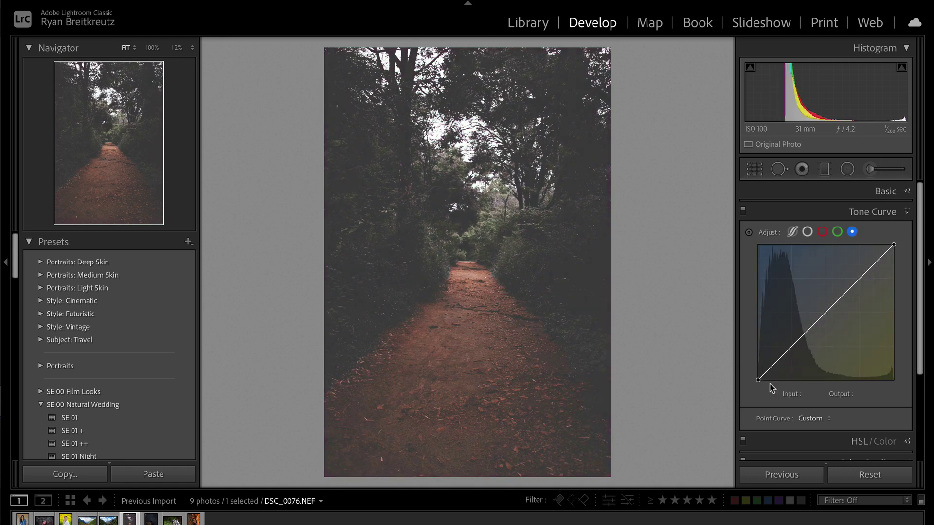
left_click_drag(759, 381, 787, 352)
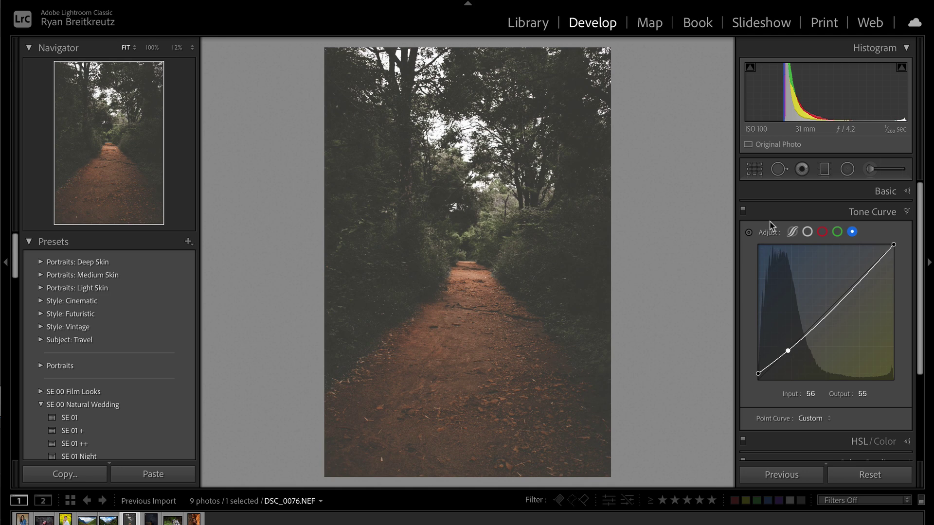
Shape the RGB point curve with two raised highlight points, a white point output of 221, and a black point output of 59.
left_click(792, 233)
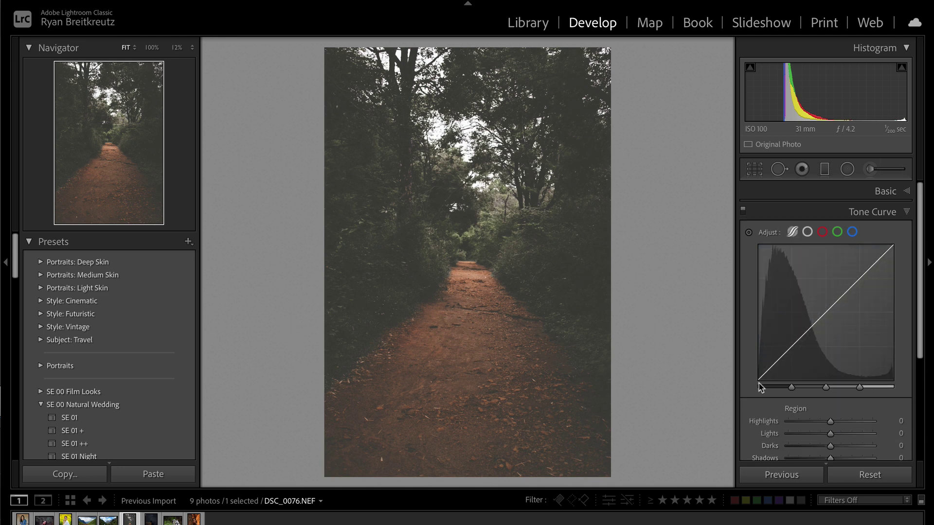
left_click(806, 232)
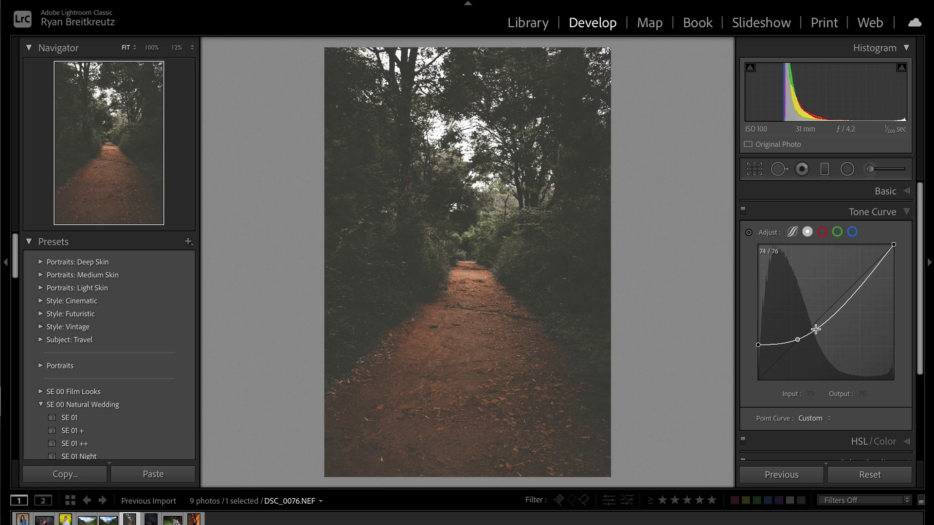
left_click_drag(841, 302, 930, 261)
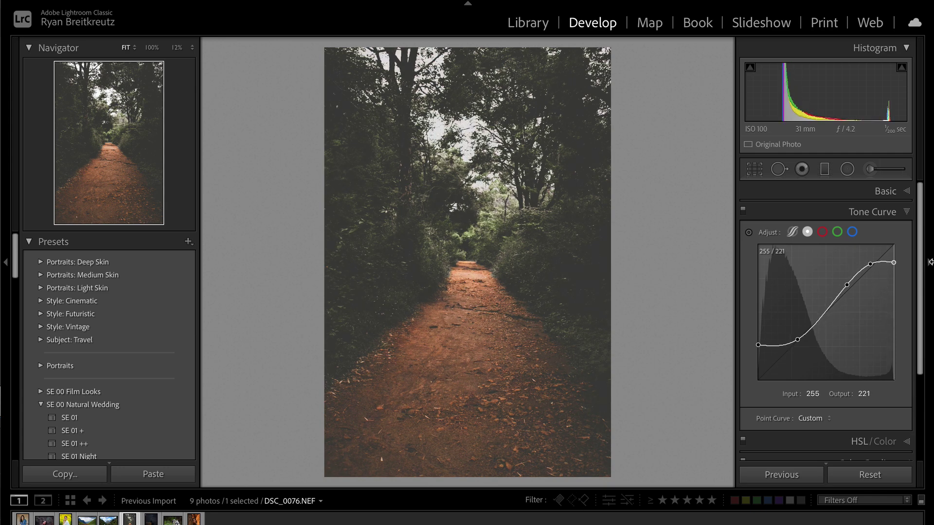
left_click_drag(758, 345, 785, 358)
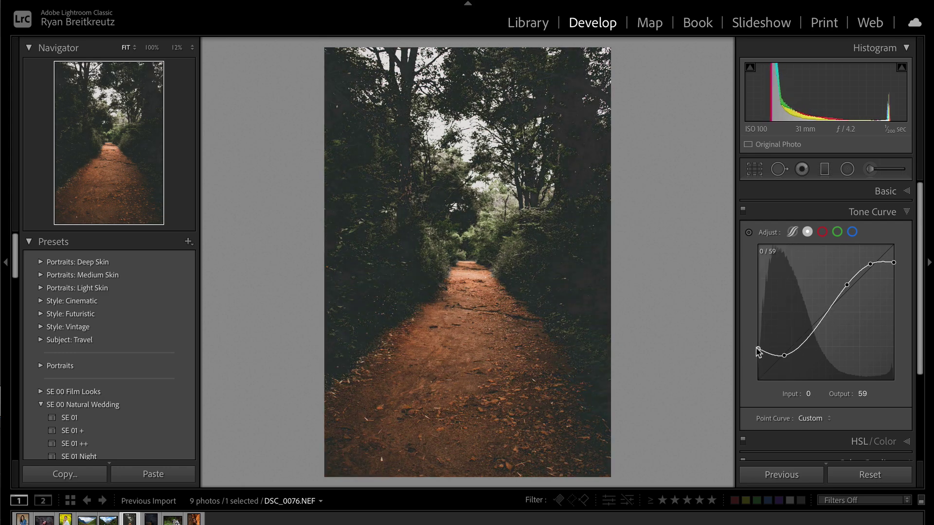
Raise the green channel curve's black point to an output of 12.
left_click_drag(760, 353, 754, 374)
left_click(853, 233)
left_click(839, 232)
Compare the forest path photo before and after the edits.
key("backslash")
key("backslash")
key("backslash")
key("backslash")
key("backslash")
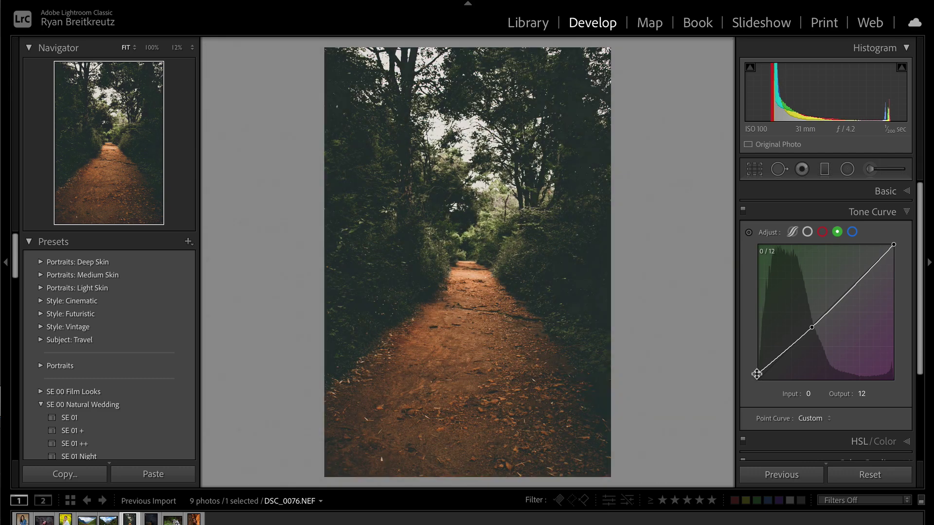
key("backslash")
Try brighter and darker Exposure levels on the forest path photo, up to +1.98.
key("ctrl+comma")
key("ctrl+period")
key("ctrl+period")
key("ctrl+period")
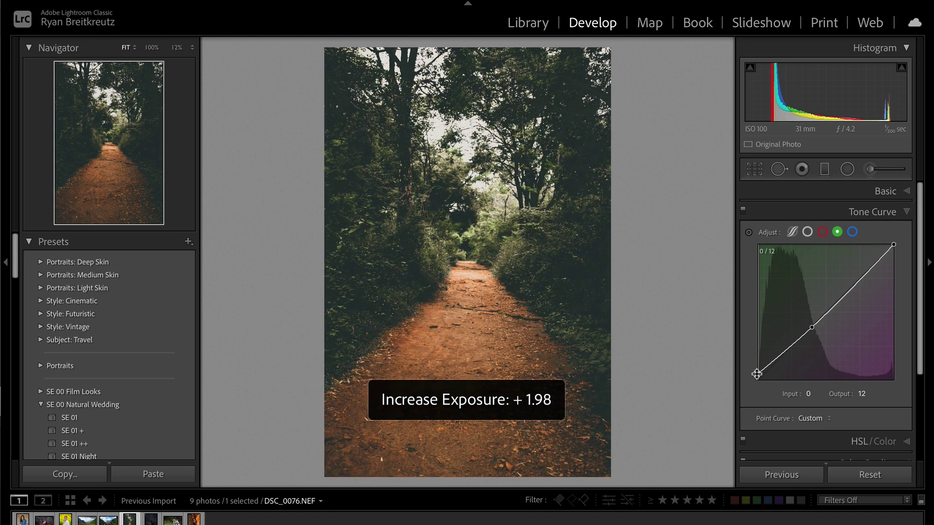
key("ctrl+comma")
key("ctrl+comma")
key("ctrl+period")
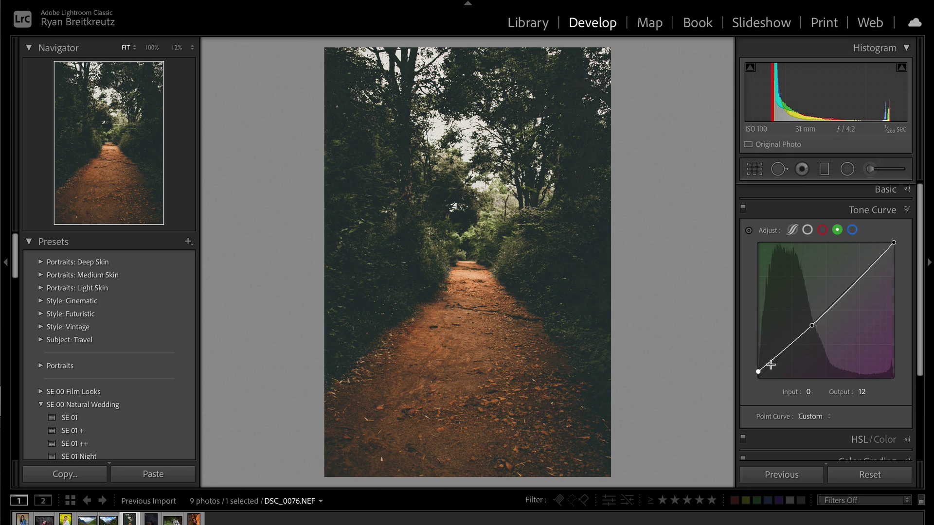
In Calibration, set the Shadows Tint to -16, and the Red Primary Hue to +16 and Saturation to -17.
scroll(817, 361, "down", 3)
left_click(875, 445)
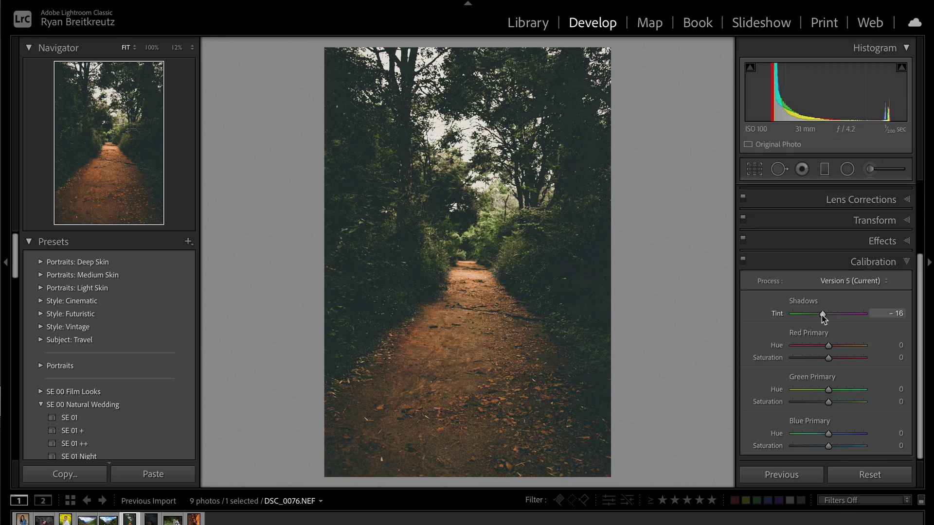
left_click_drag(828, 346, 816, 362)
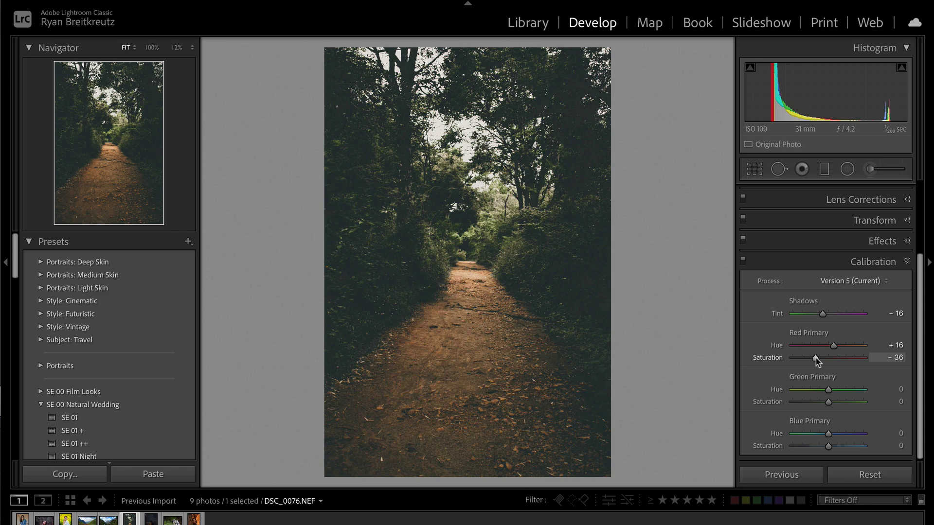
Cool the forest path photo's white balance Temp slightly.
scroll(859, 213, "up", 5)
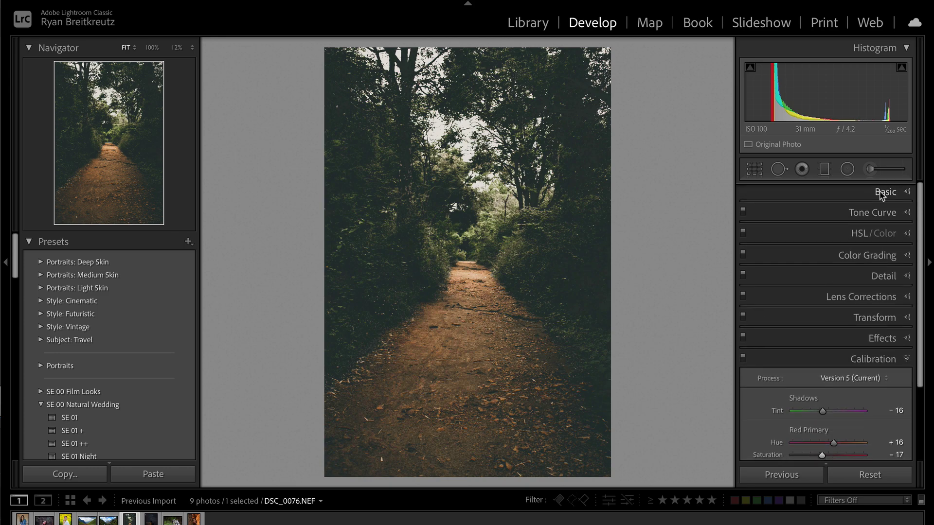
left_click(859, 192)
left_click_drag(809, 273, 817, 270)
Set the forest path photo's Noise Reduction Luminance to 26.
scroll(792, 307, "down", 5)
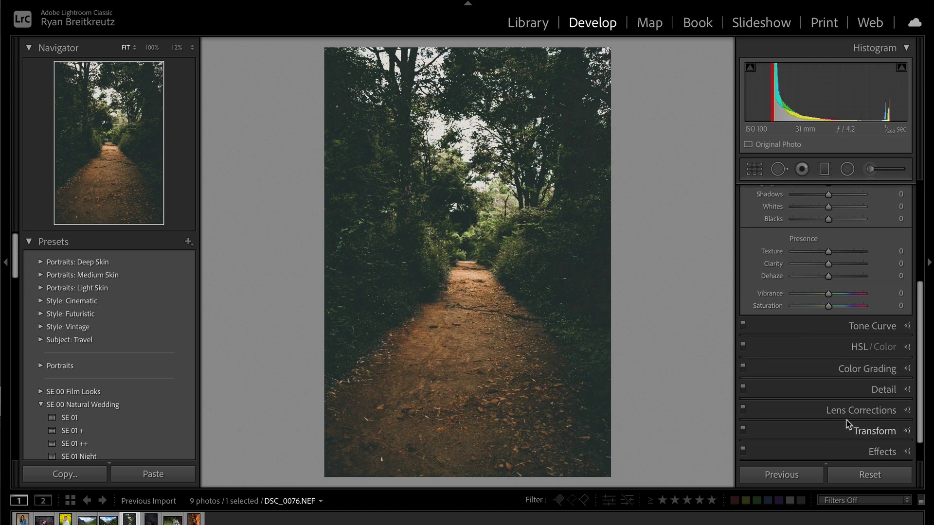
left_click(849, 413)
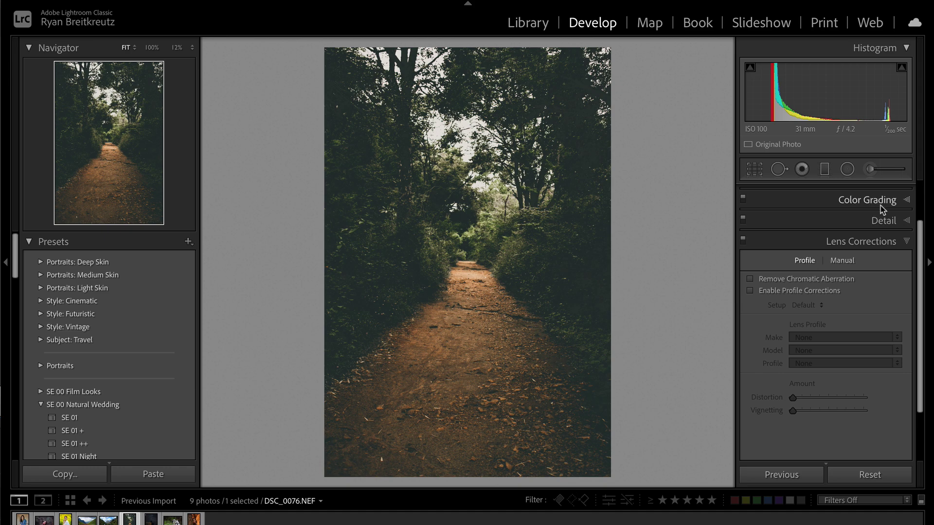
left_click(884, 215)
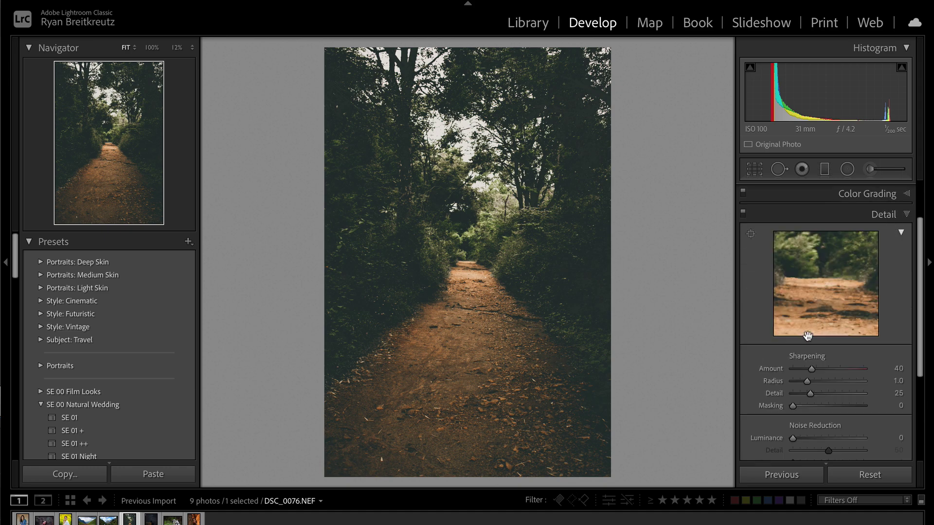
scroll(790, 413, "down", 1)
left_click(811, 392)
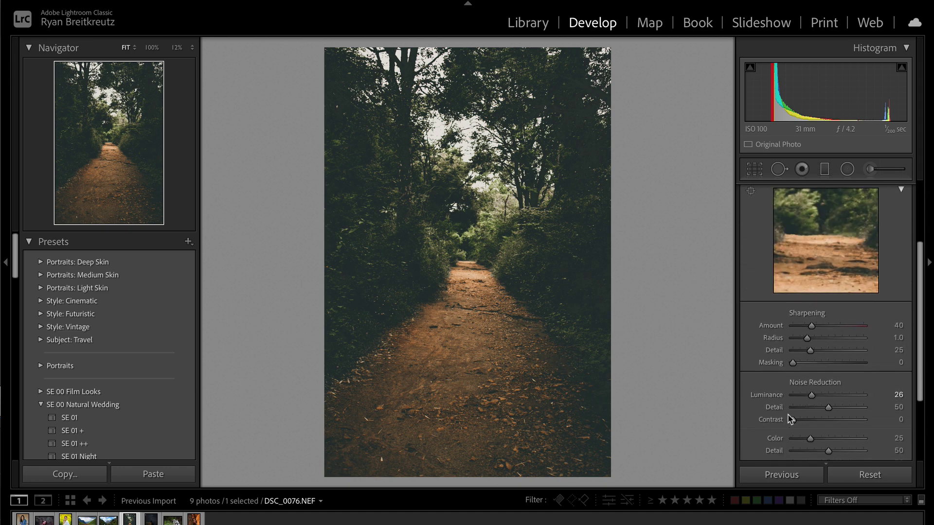
Add a Highlight Priority post-crop vignette with Amount -15 and grain with Amount 25 to the forest path photo.
scroll(788, 415, "down", 3)
scroll(790, 418, "up", 1)
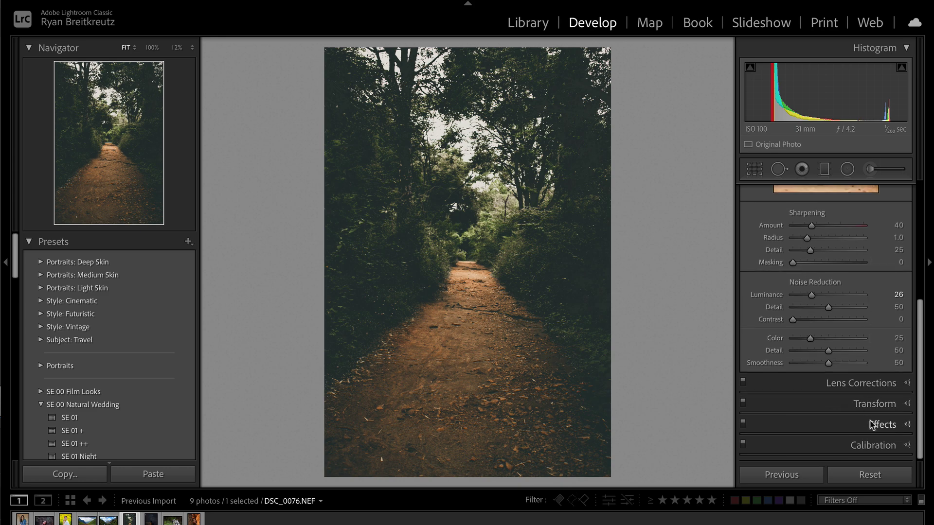
left_click(891, 425)
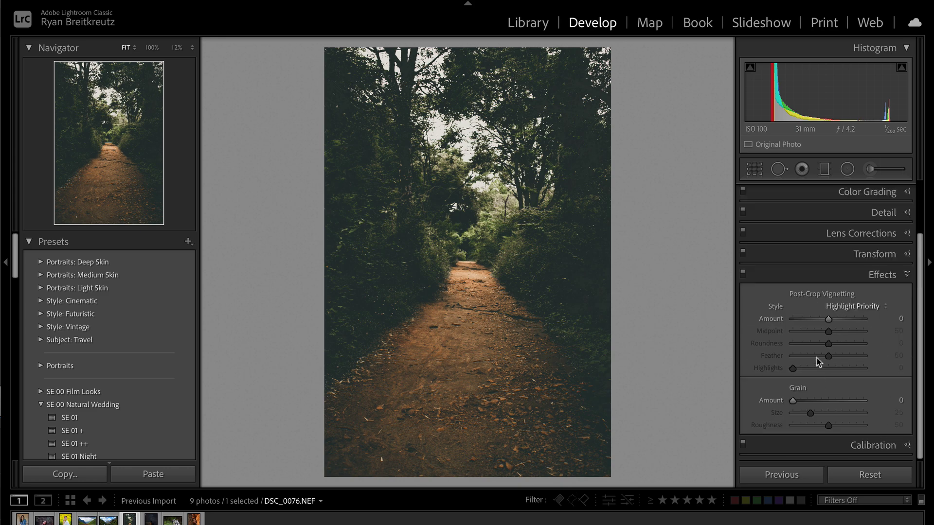
left_click_drag(807, 320, 823, 321)
left_click(811, 402)
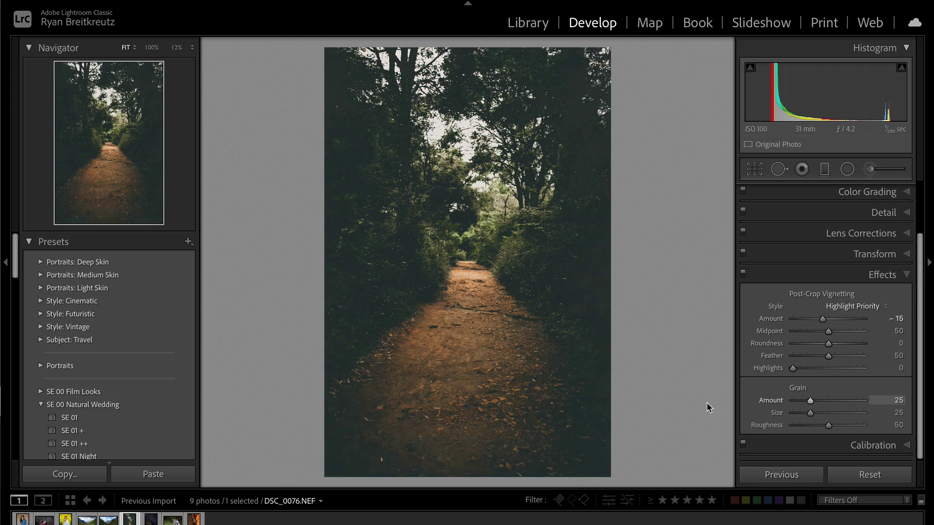
Compare the forest path photo's original with the edit including vignette and grain.
key("backslash")
key("backslash")
key("backslash")
key("backslash")
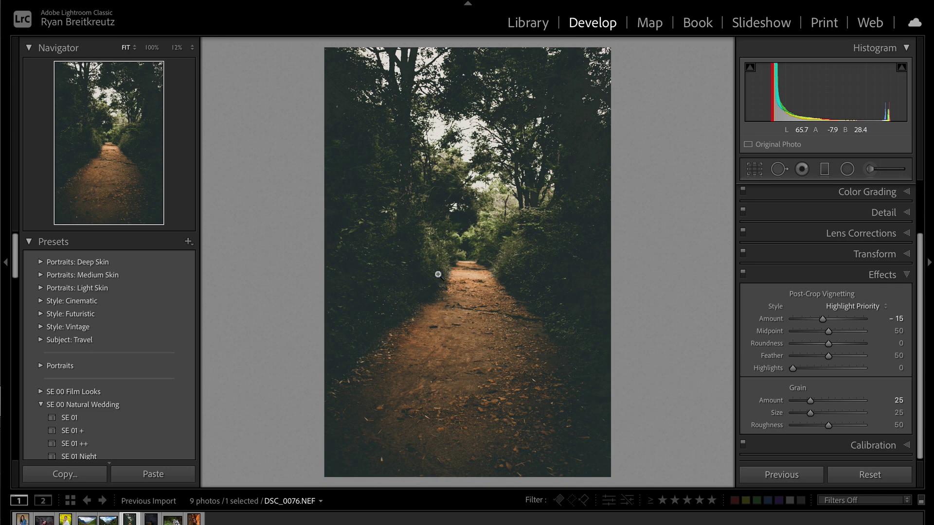
left_click(868, 475)
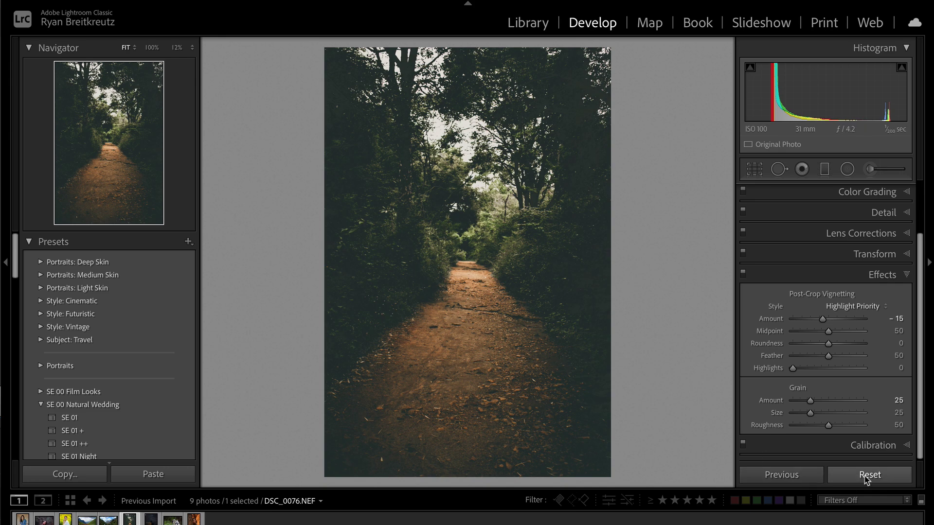
key("Right")
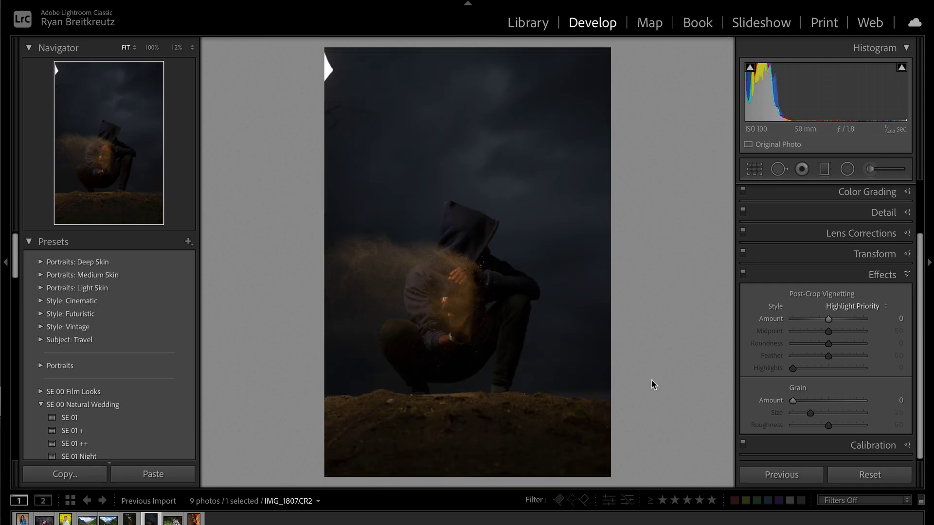
key("ctrl+z")
key("ctrl+z")
Copy the forest path photo's develop settings and paste them onto the hooded figure photo IMG_1807.CR2.
key("ctrl+shift+c")
key("Return")
key("Right")
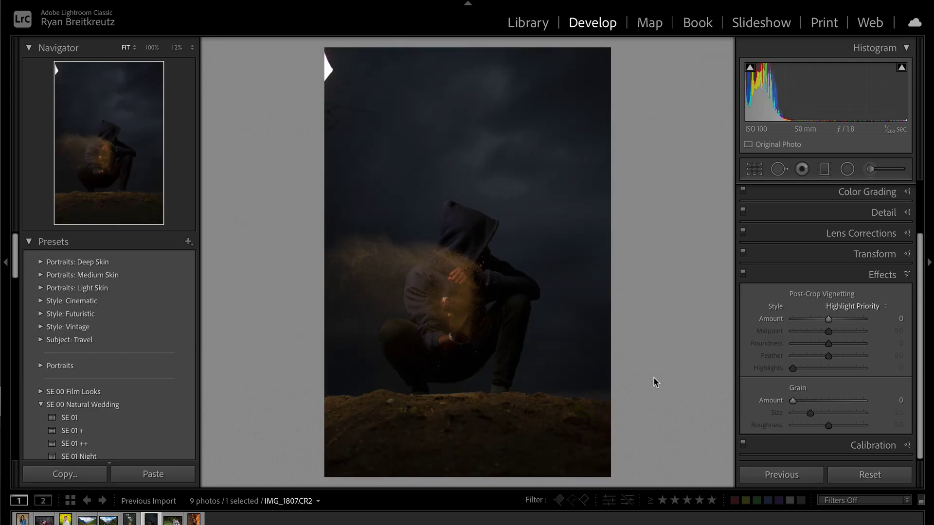
key("ctrl+shift+v")
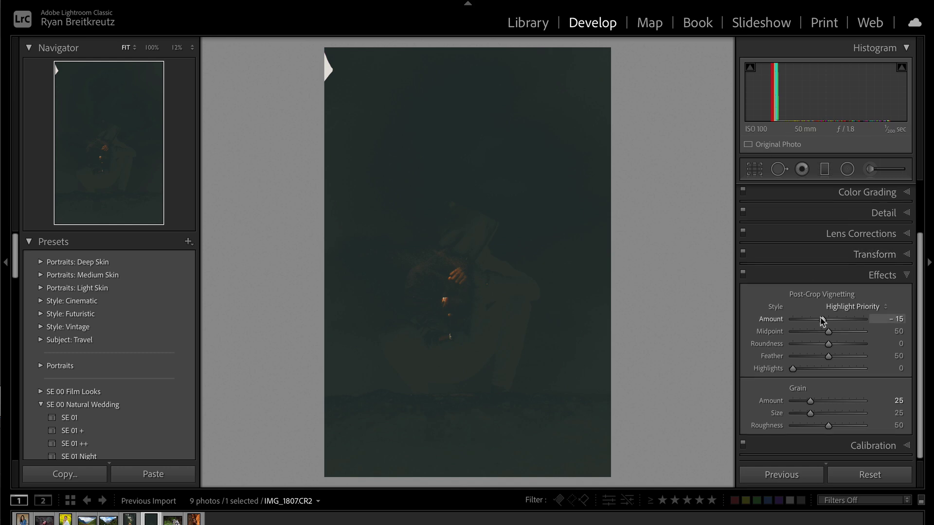
Compare the hooded figure photo with the Tone Curve adjustments off and on.
scroll(822, 320, "up", 2)
left_click(804, 212)
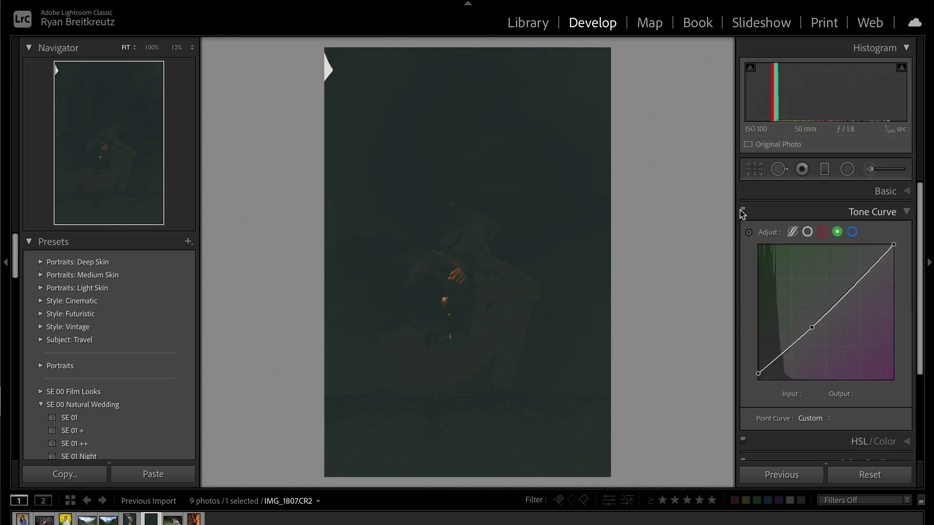
left_click(743, 212)
left_click(743, 212)
left_click(742, 212)
left_click(742, 212)
In the RGB point curve, lower the black point to output 7, raise the white point to output 228, and slightly lower the upper-middle point.
left_click(807, 231)
left_click_drag(760, 353, 757, 377)
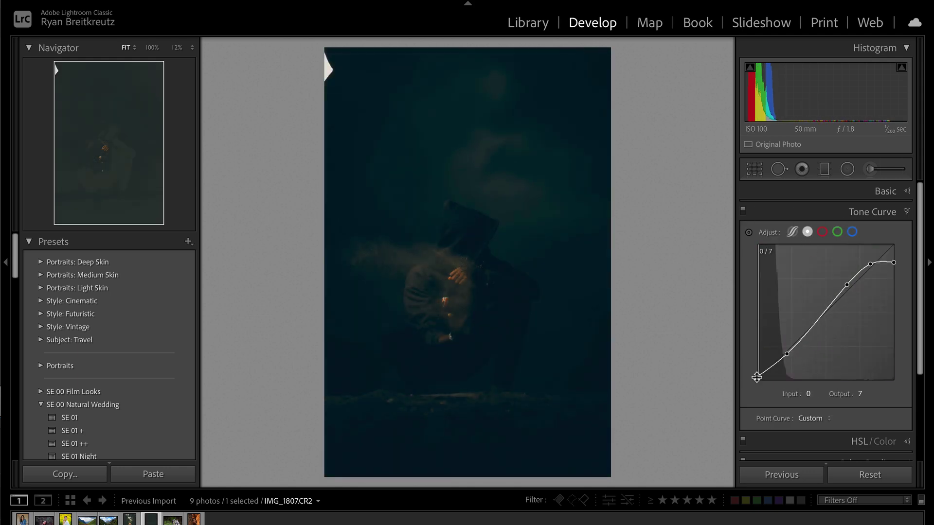
left_click(894, 263)
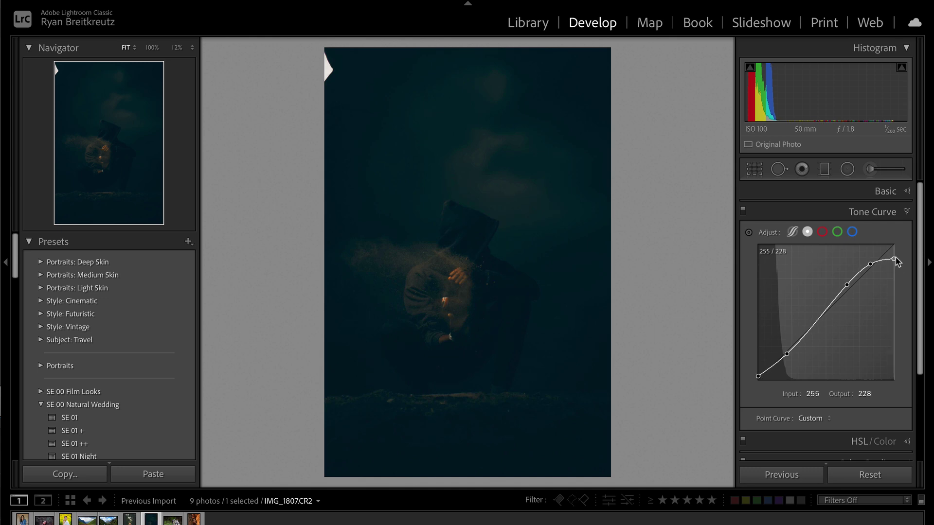
left_click_drag(847, 285, 848, 287)
Inspect the green channel curve and compare the photo with and without the revised Tone Curve.
left_click(837, 232)
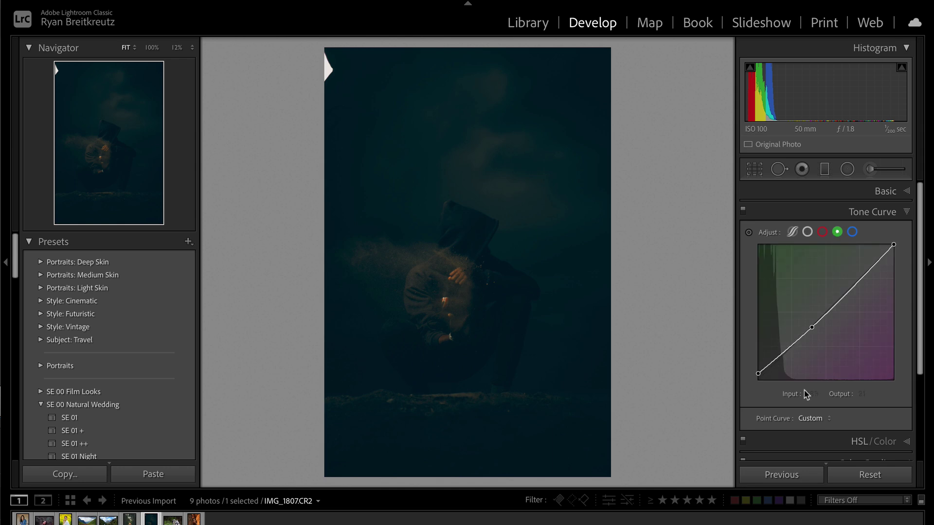
left_click(743, 210)
left_click(742, 210)
left_click(742, 210)
left_click(743, 210)
Try brighter and darker Exposure levels on the hooded figure photo.
key("ctrl+bracketleft")
key("ctrl+bracketright")
key("ctrl+bracketright")
key("ctrl+bracketleft")
Add a radial filter around the crouching figure with Temp -16, Tint 50, Exposure 1.46, Texture 33, Clarity 27 and Dehaze 21.
left_click(848, 169)
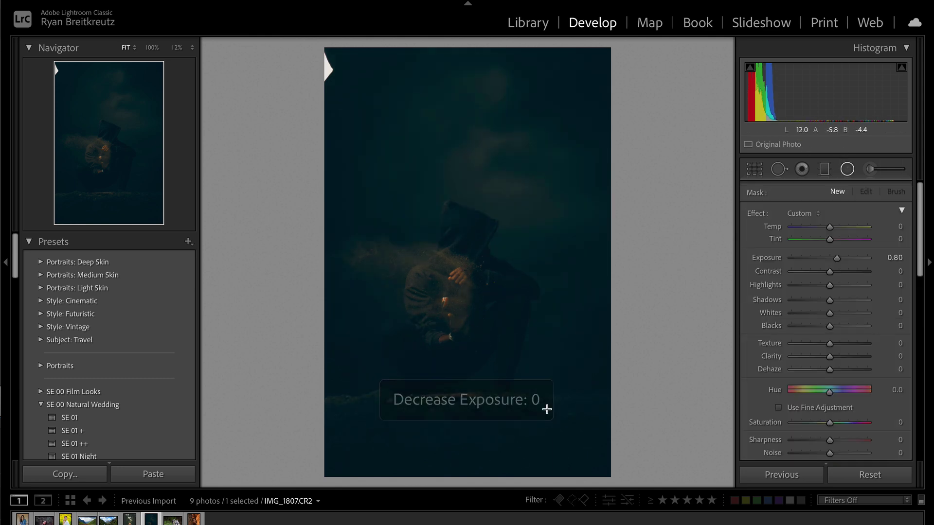
left_click_drag(466, 316, 601, 475)
left_click_drag(837, 258, 847, 260)
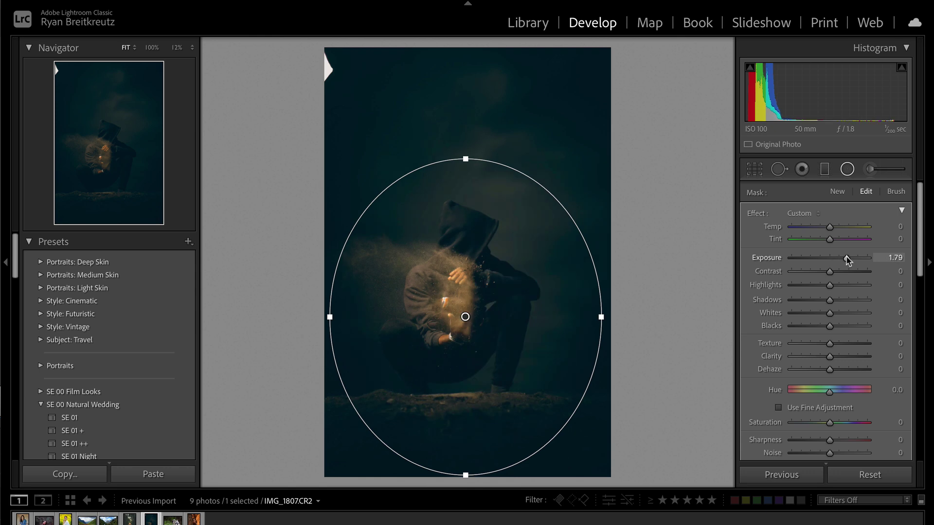
left_click_drag(830, 343, 837, 370)
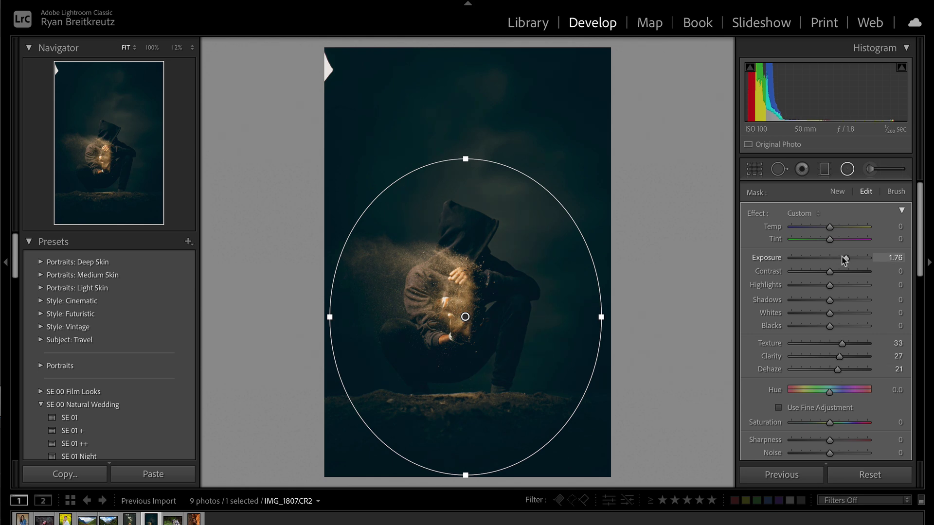
left_click_drag(849, 261, 843, 259)
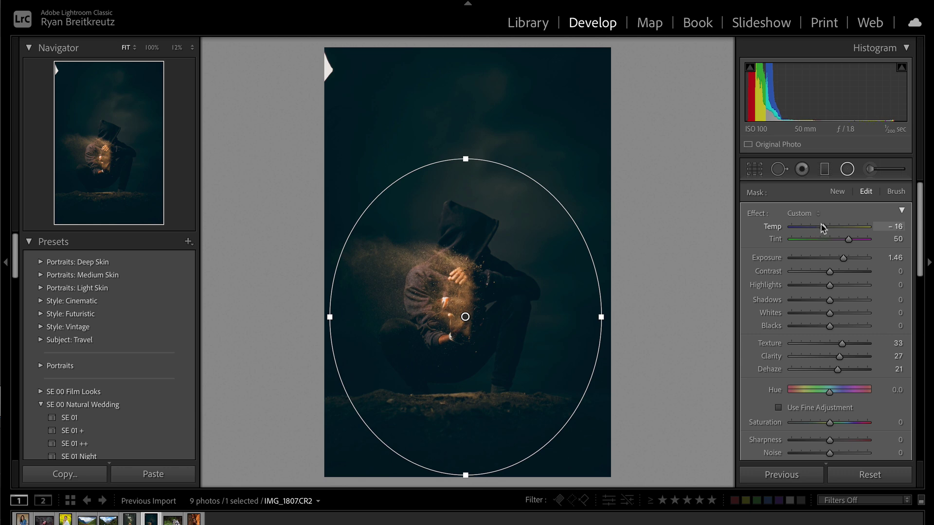
key("shift+m")
key("ctrl+2")
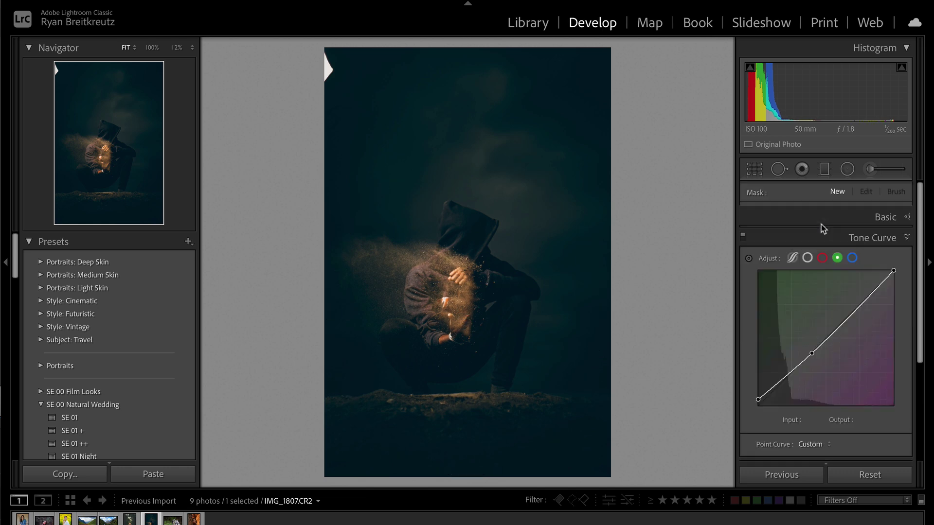
Compare the hooded figure photo before and after the edits.
key("backslash")
key("backslash")
key("backslash")
key("backslash")
key("backslash")
key("backslash")
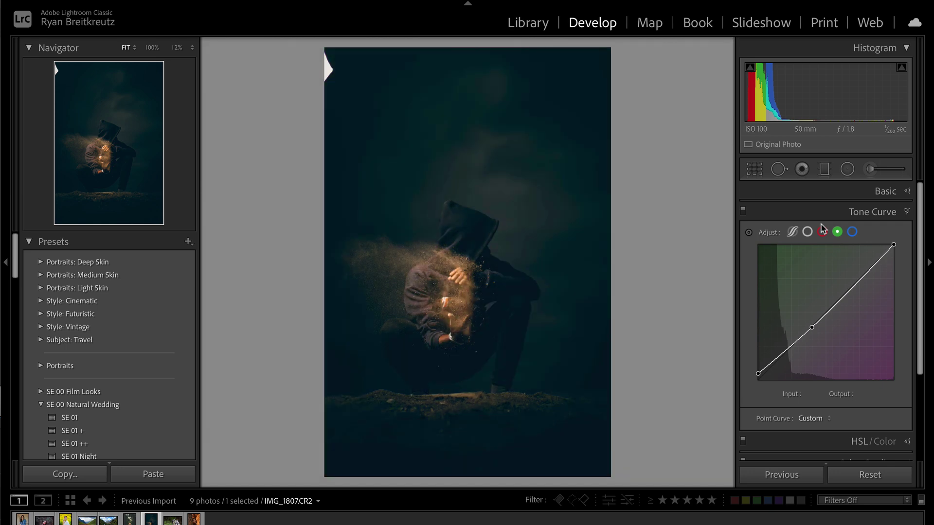
Turn off the Tone Curve adjustments for the hooded figure photo.
left_click(743, 210)
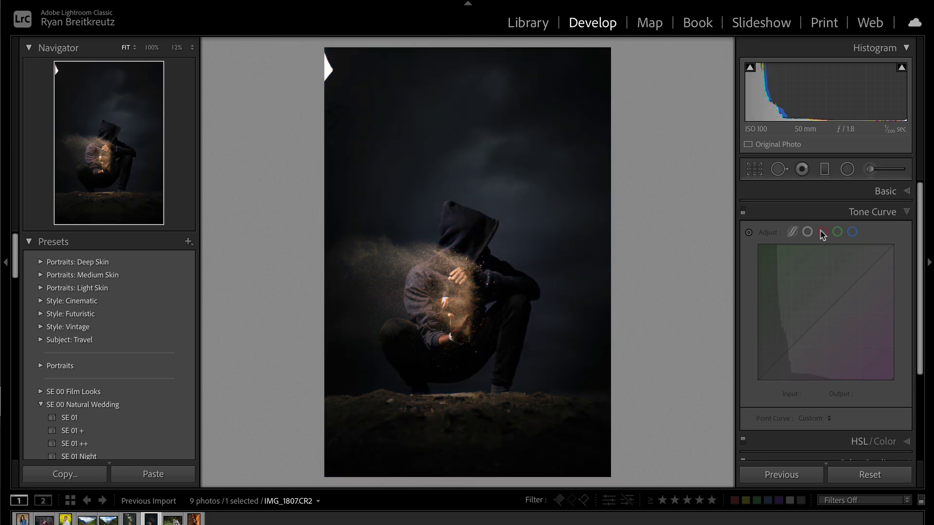
left_click(851, 212)
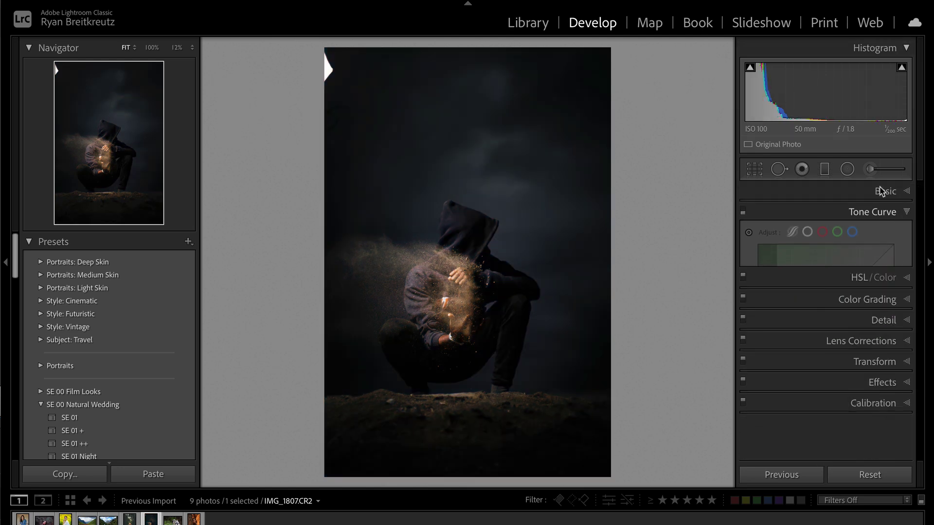
Try deleting the radial filter around the crouching figure.
left_click(847, 168)
left_click(466, 318)
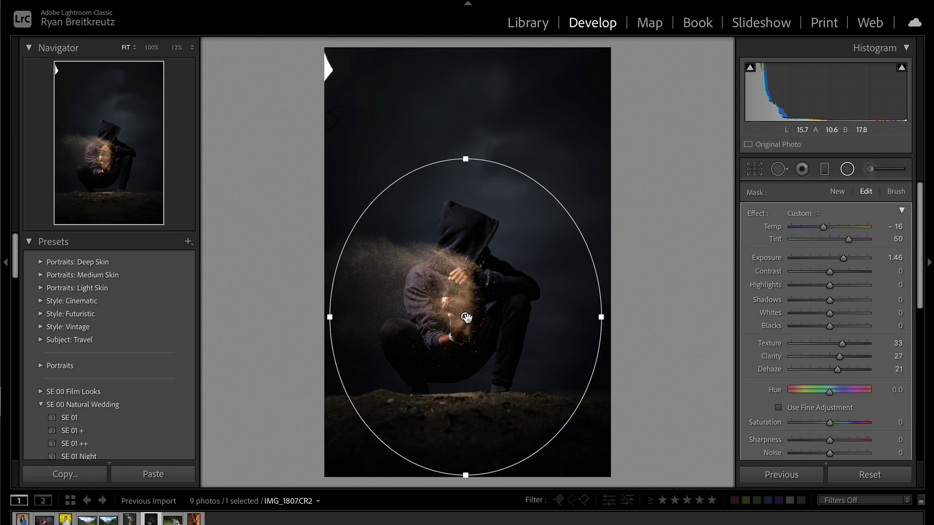
key("Delete")
key("ctrl+z")
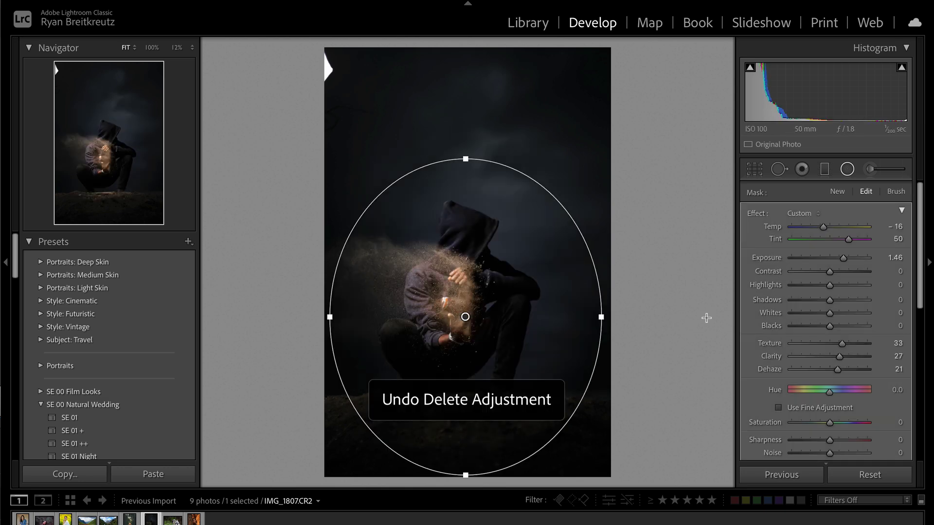
key("shift+m")
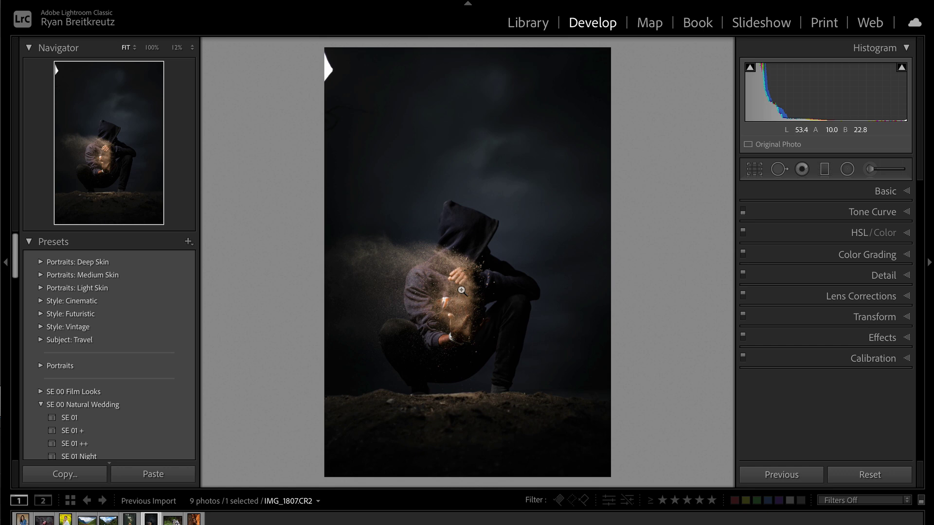
Crop the photo tighter around the crouching figure at the original aspect ratio, excluding the white patch in its upper corner.
key("r")
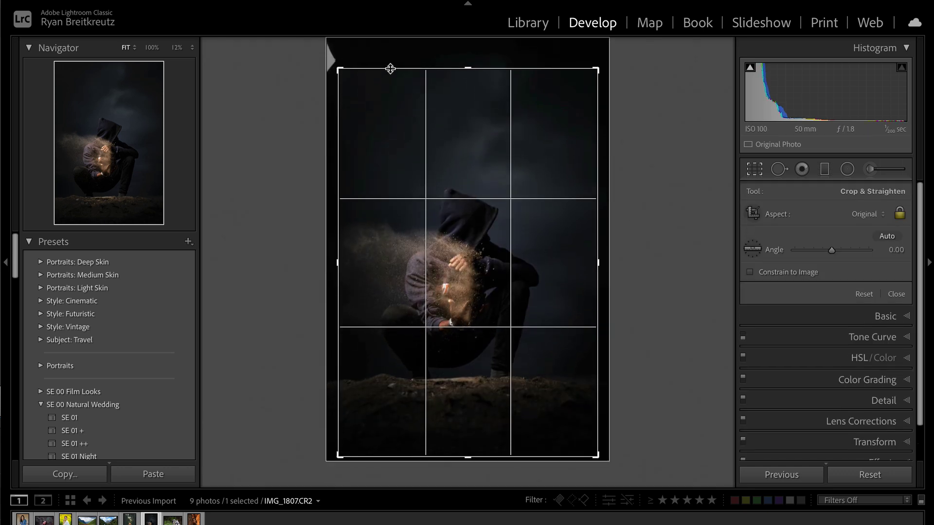
key("r")
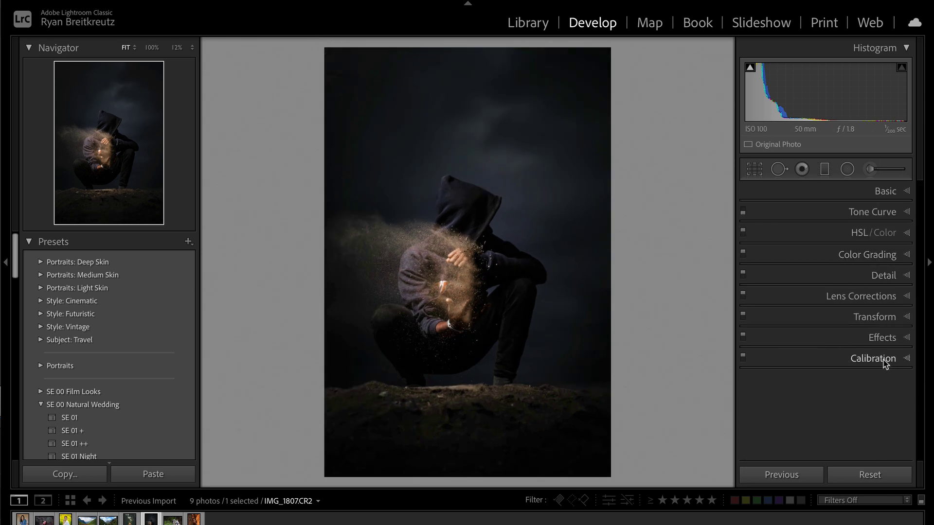
Color grade the photo with Midtones hue 43, saturation 33, Shadows hue 252, saturation 52, and a nearly neutral magenta in the Highlights.
left_click(873, 254)
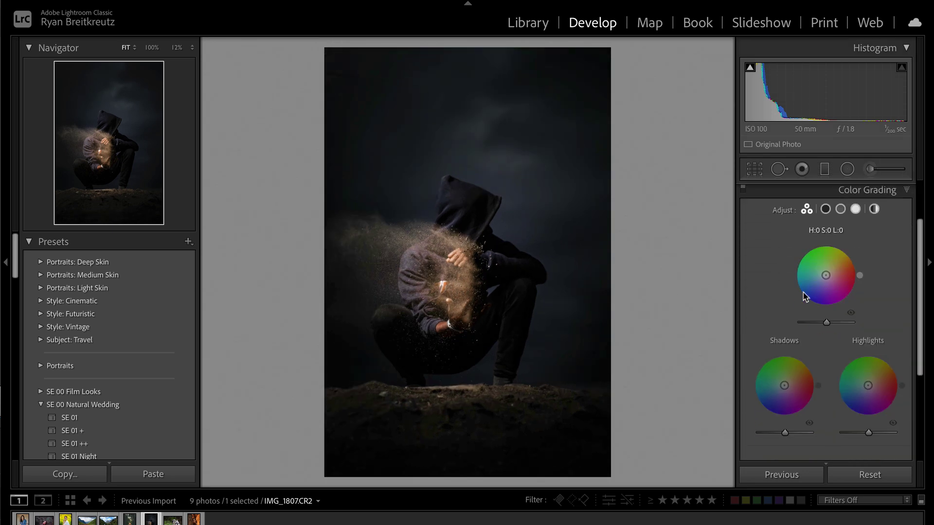
mouse_move(833, 265)
left_mouse_down()
mouse_move(823, 256)
mouse_move(832, 269)
left_mouse_up()
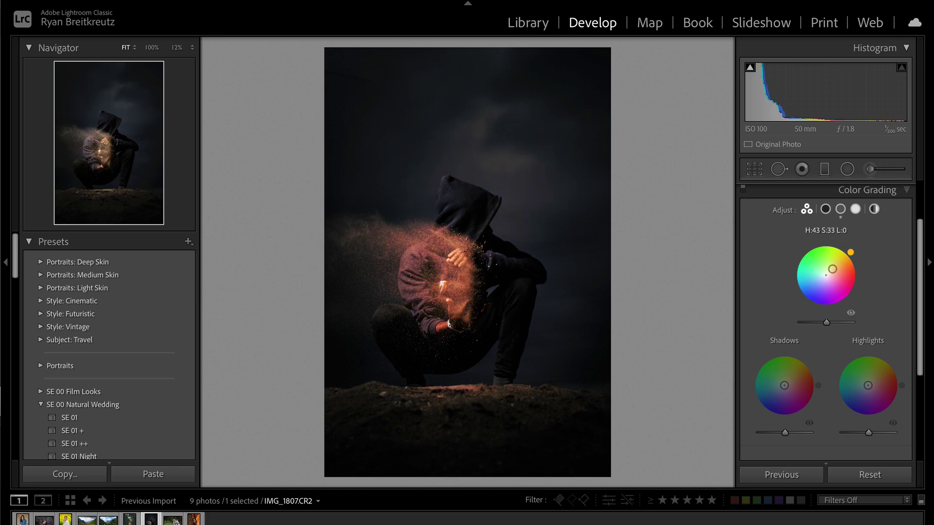
left_click_drag(784, 403, 780, 399)
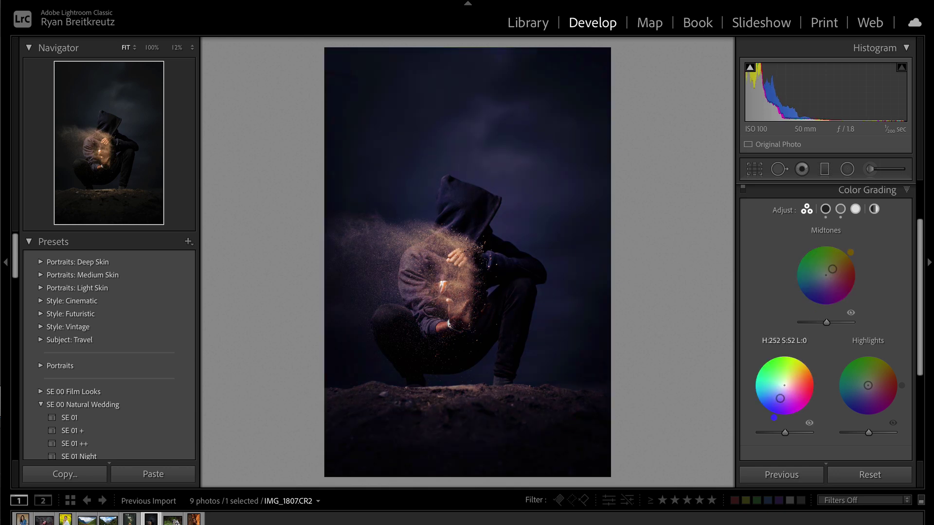
left_click_drag(859, 381, 883, 380)
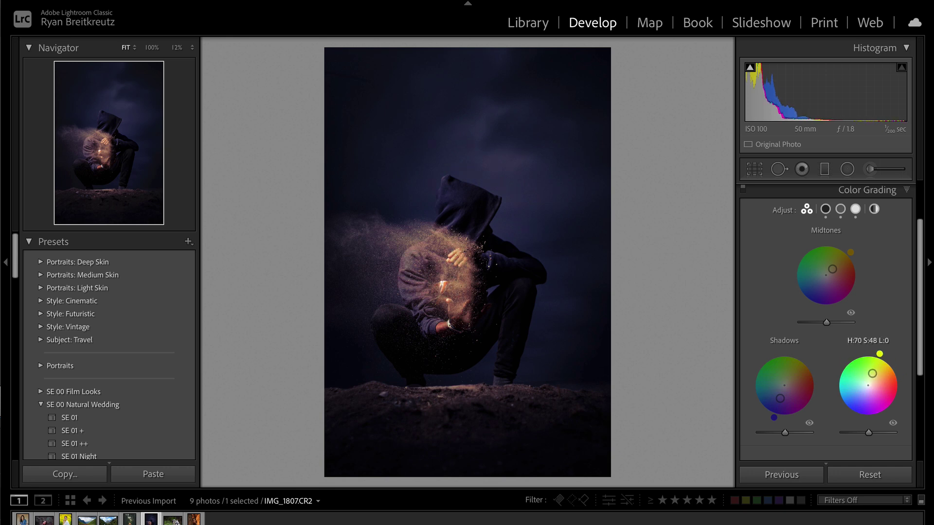
left_click_drag(869, 383, 868, 386)
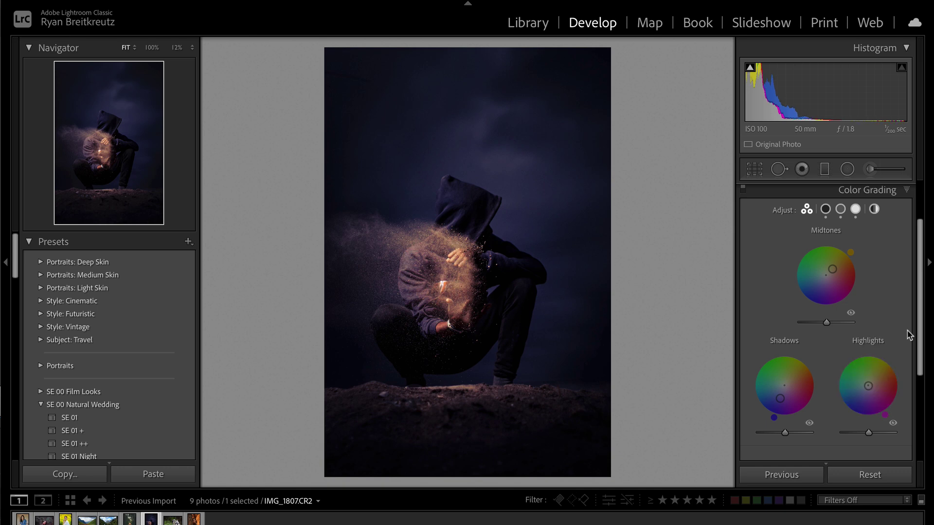
Raise the hooded figure photo's overall Exposure to +0.33.
key("shift+equal")
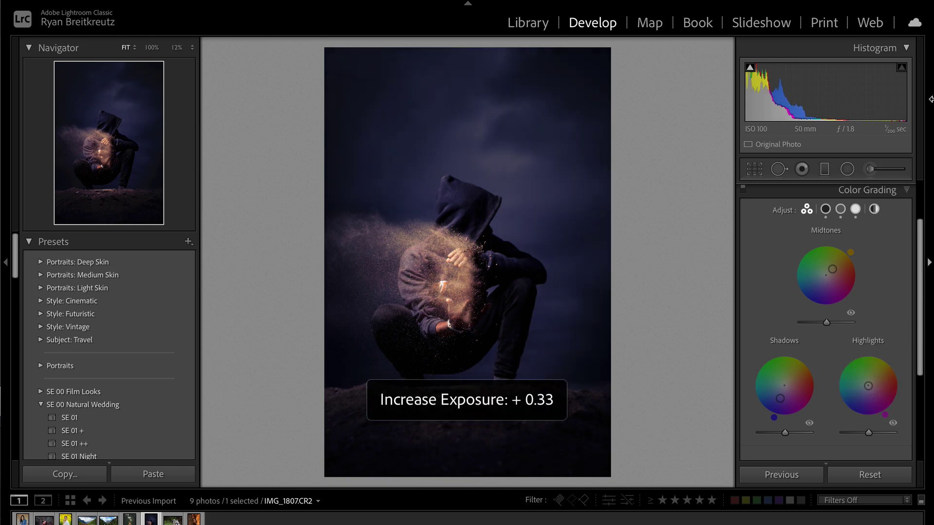
Lower the hooded figure photo's overall Exposure to +0.23 and compare the edit with the original.
key("minus")
key("backslash")
key("backslash")
key("backslash")
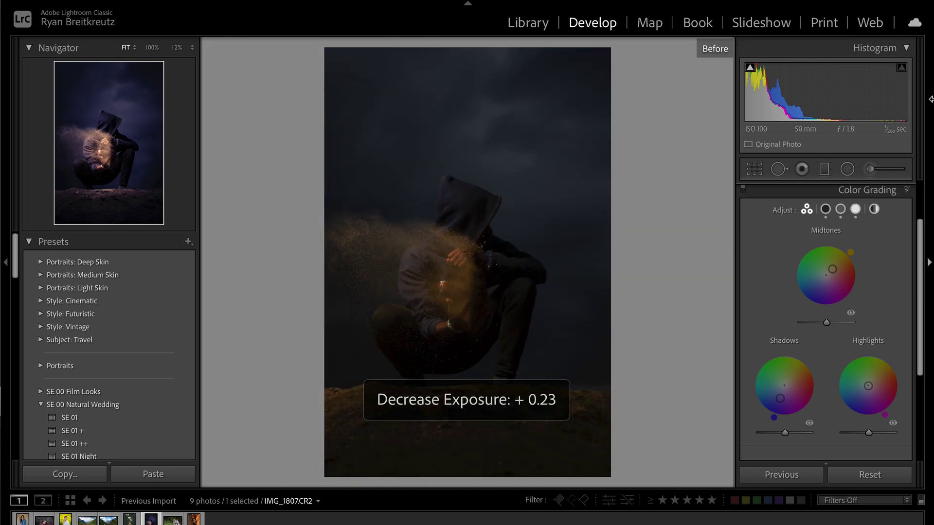
key("backslash")
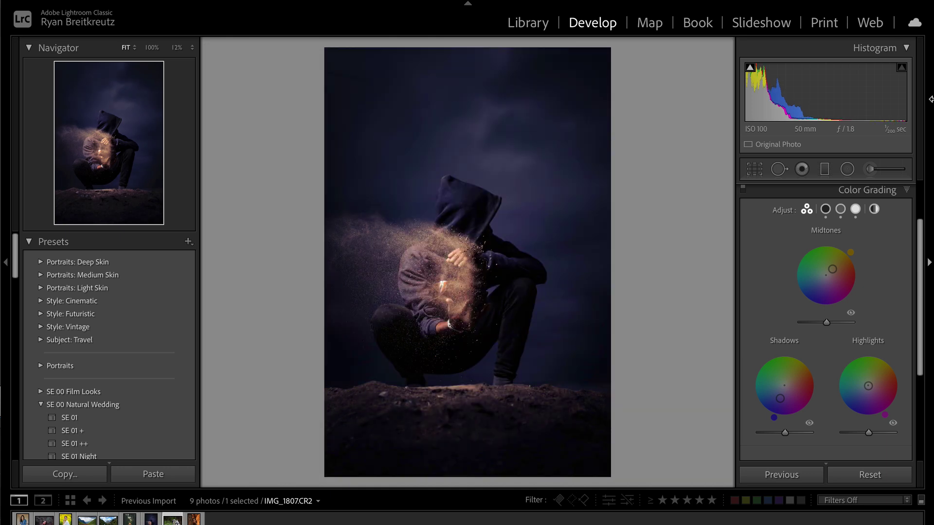
Brush a mask over the dog in the following photo with Exposure 0.80, Texture 30, Clarity 15 and Sharpness 14, slightly lowering the overall exposure.
key("Right")
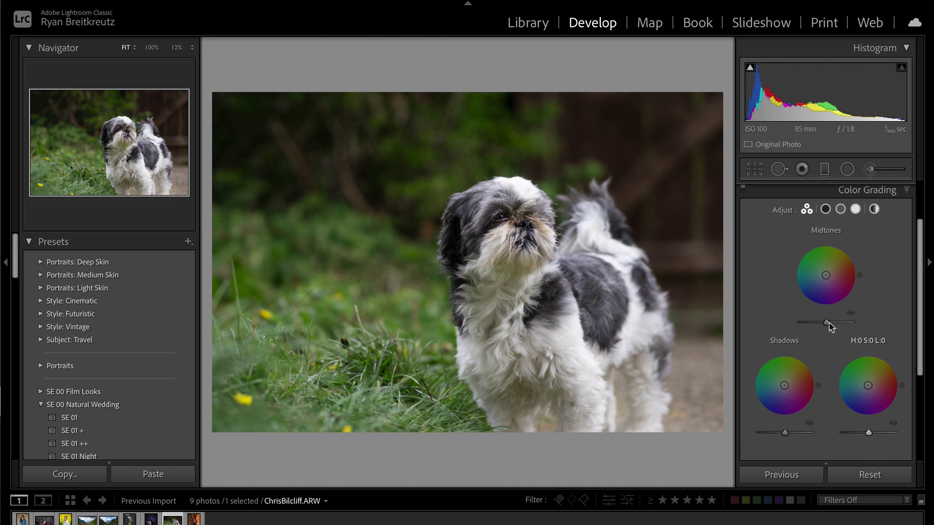
key("k")
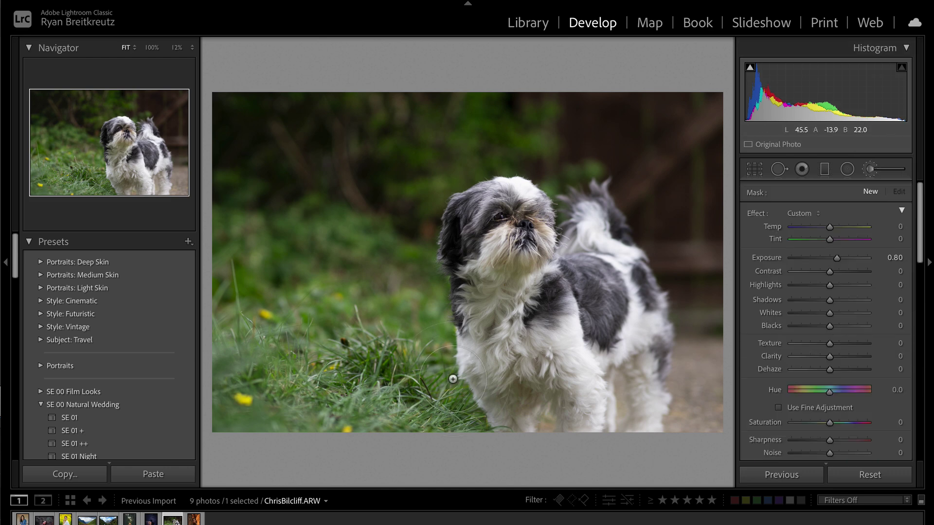
mouse_move(487, 227)
left_mouse_down()
mouse_move(580, 387)
mouse_move(642, 297)
mouse_move(617, 385)
mouse_move(632, 350)
left_mouse_up()
key("minus")
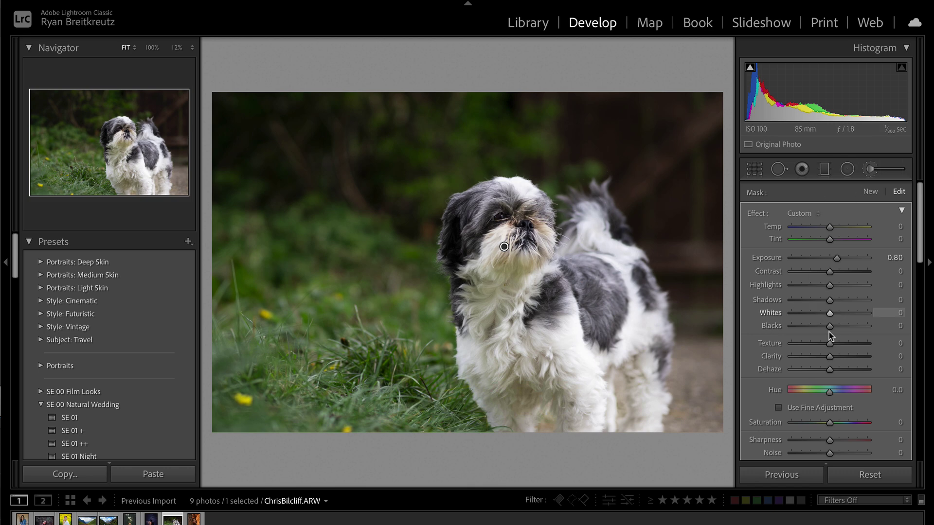
left_click(842, 345)
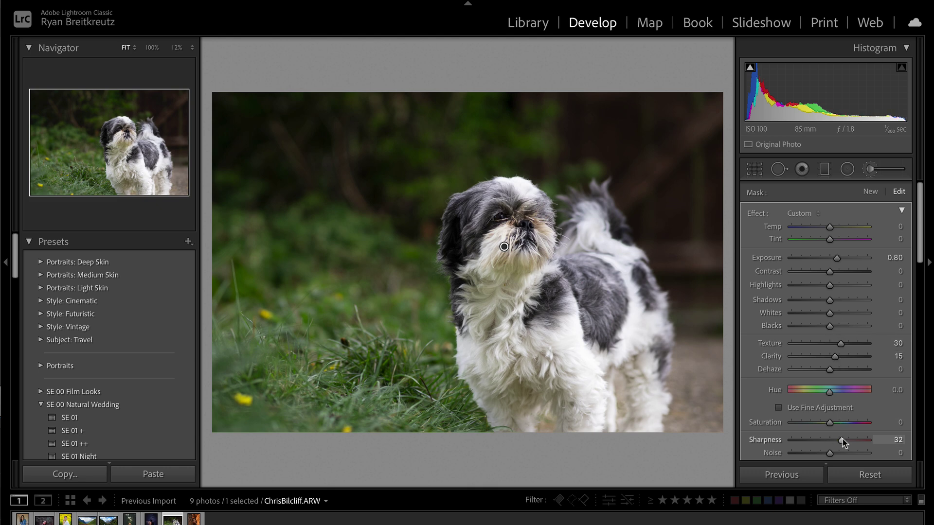
left_click_drag(835, 443, 834, 442)
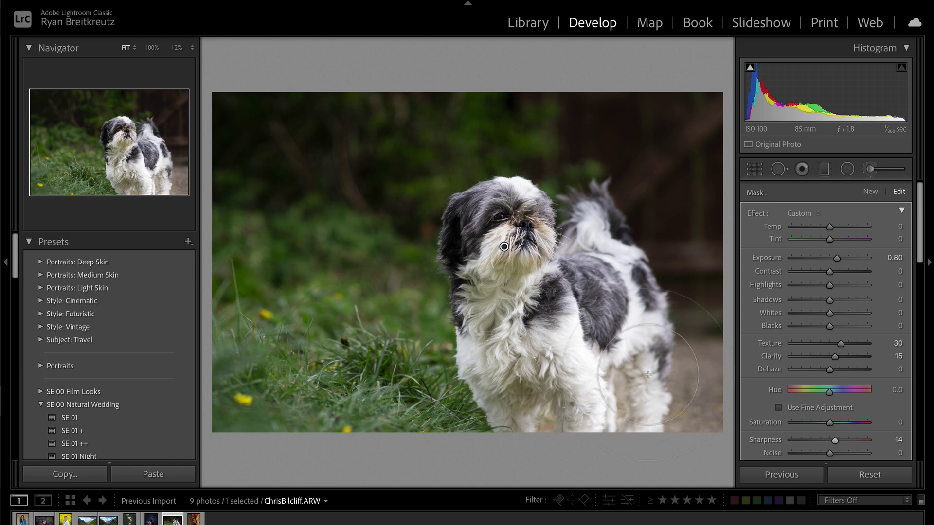
Brush a new mask over the background around the dog with Exposure 0.80, Contrast -63, Highlights -57, Shadows 52, Whites 78 and Blacks 25.
left_click(870, 192)
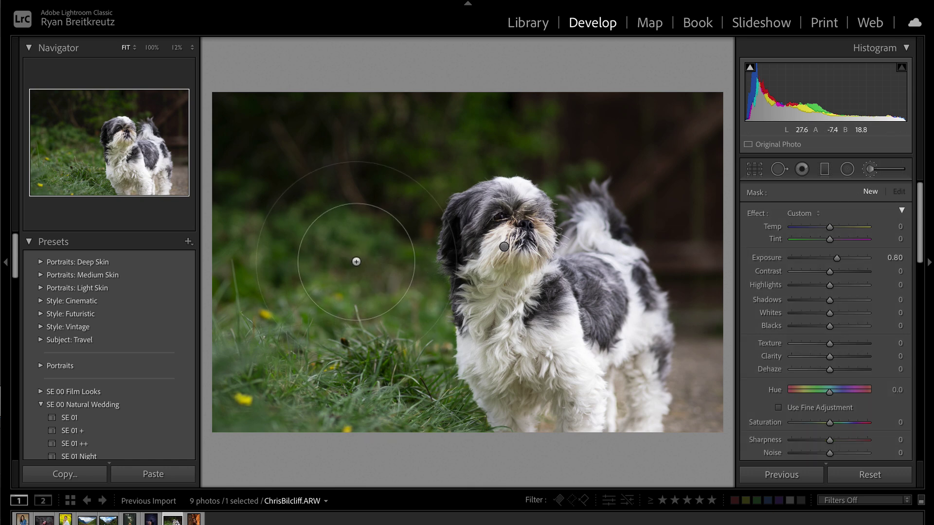
mouse_move(375, 295)
left_mouse_down()
mouse_move(370, 379)
mouse_move(223, 171)
mouse_move(359, 150)
mouse_move(383, 404)
mouse_move(486, 104)
mouse_move(653, 108)
mouse_move(700, 152)
mouse_move(697, 454)
mouse_move(671, 336)
left_mouse_up()
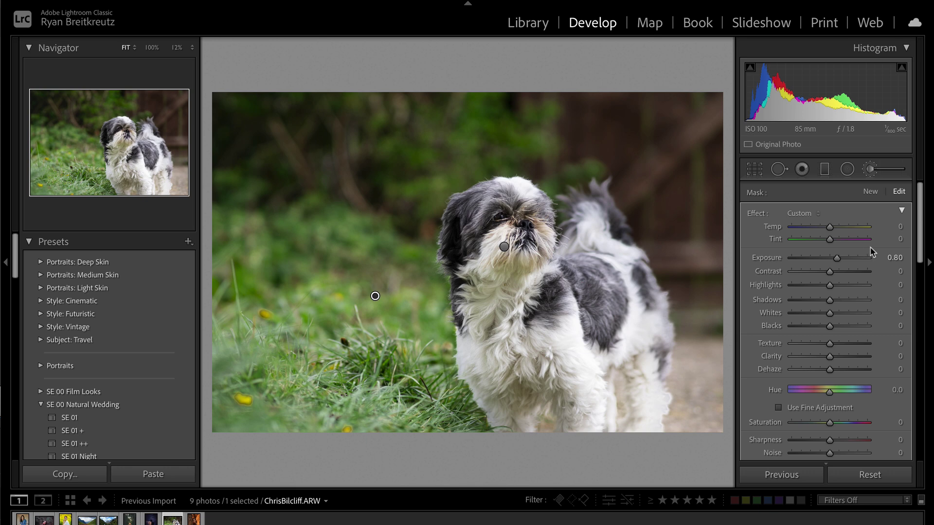
left_click_drag(829, 272, 806, 274)
left_click_drag(829, 313, 859, 313)
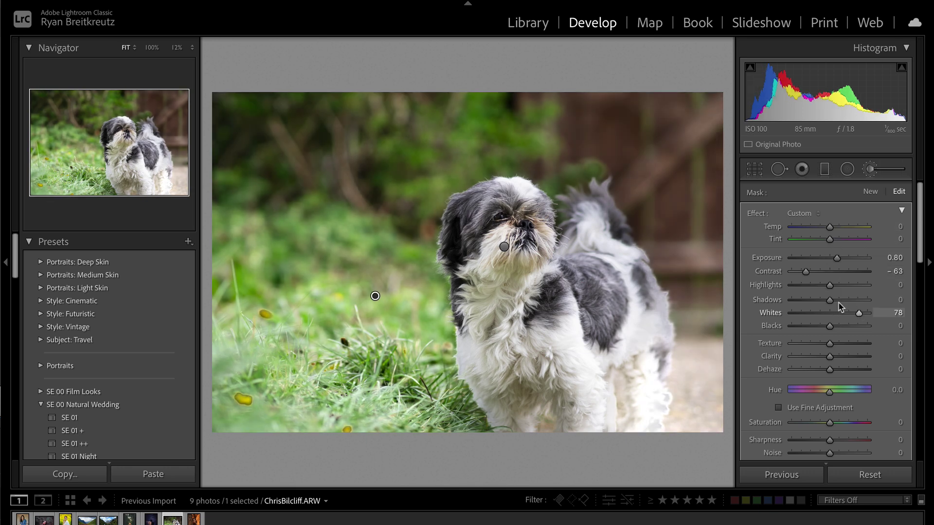
left_click_drag(808, 289, 849, 300)
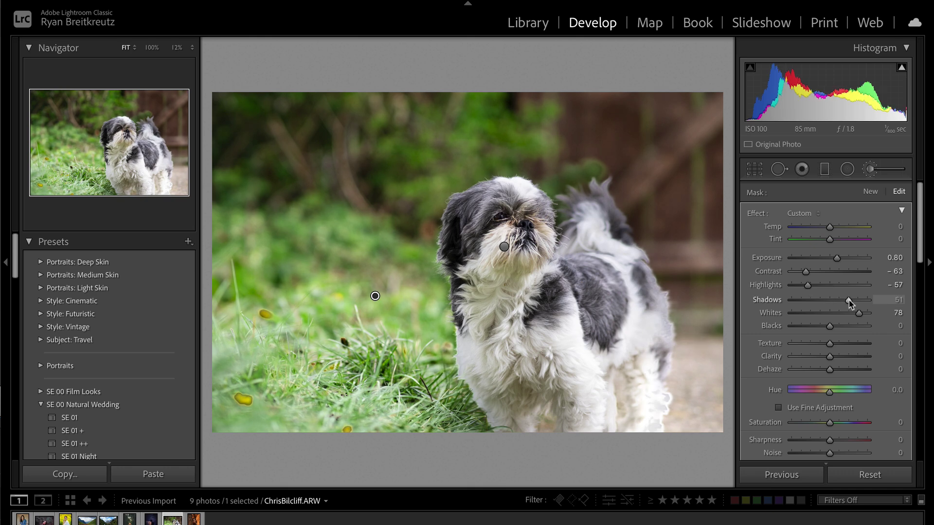
left_click(812, 326)
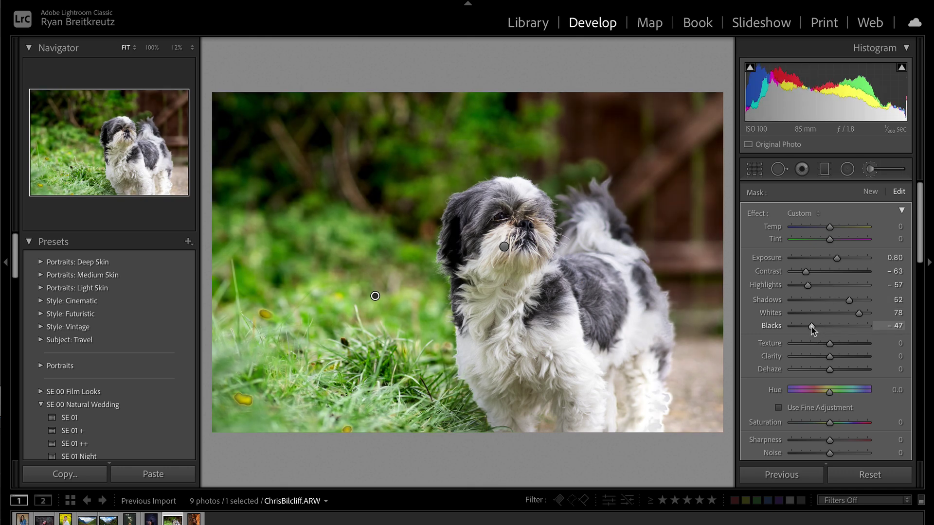
left_click_drag(839, 329, 839, 330)
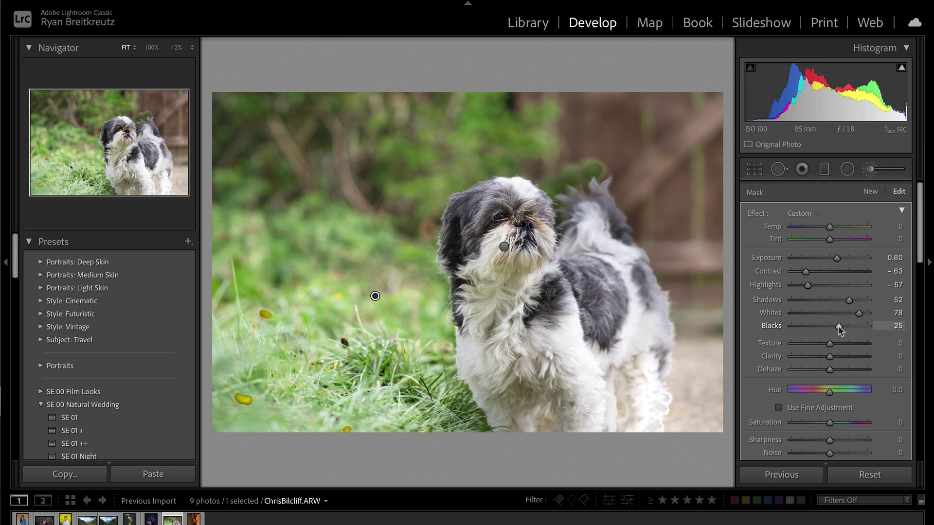
Set the background mask's Saturation to -41, Exposure to 0.35 and Hue to 15.1.
scroll(839, 329, "down", 4)
left_click(814, 330)
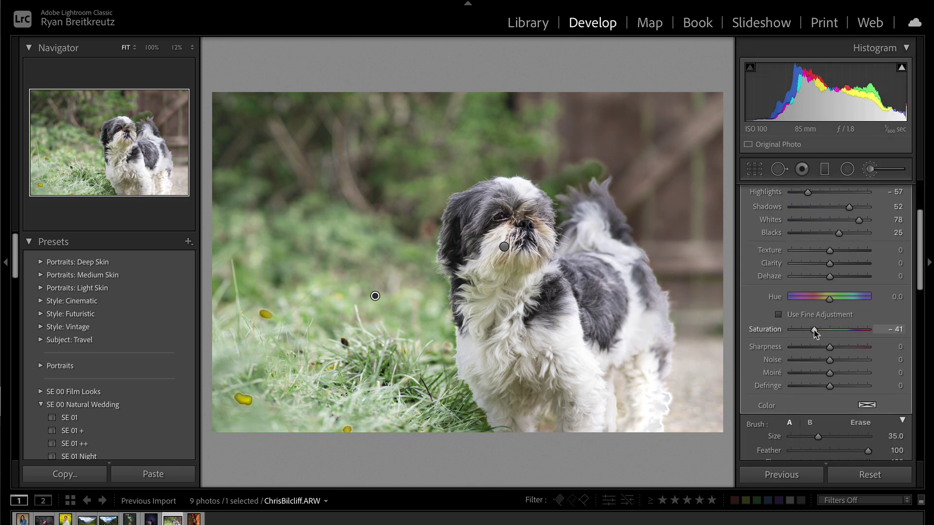
scroll(817, 331, "up", 3)
left_click(836, 231)
left_click_drag(827, 230, 831, 231)
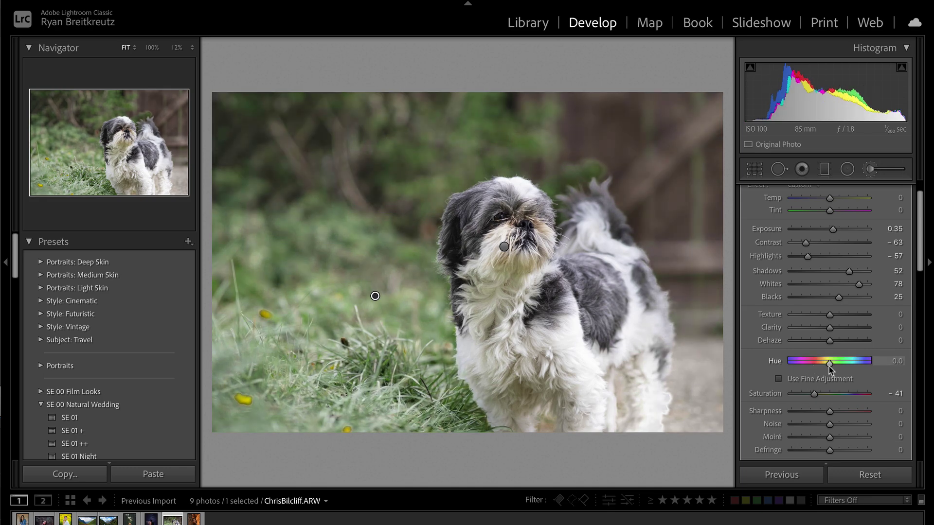
left_click_drag(833, 366, 833, 366)
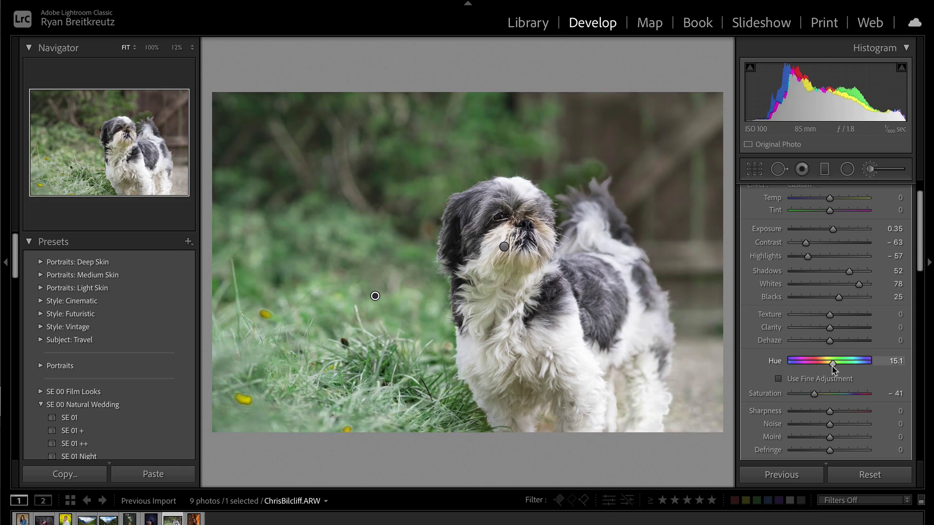
Color grade the dog photo's Midtones with hue 58 and saturation 17.
scroll(832, 370, "down", 10)
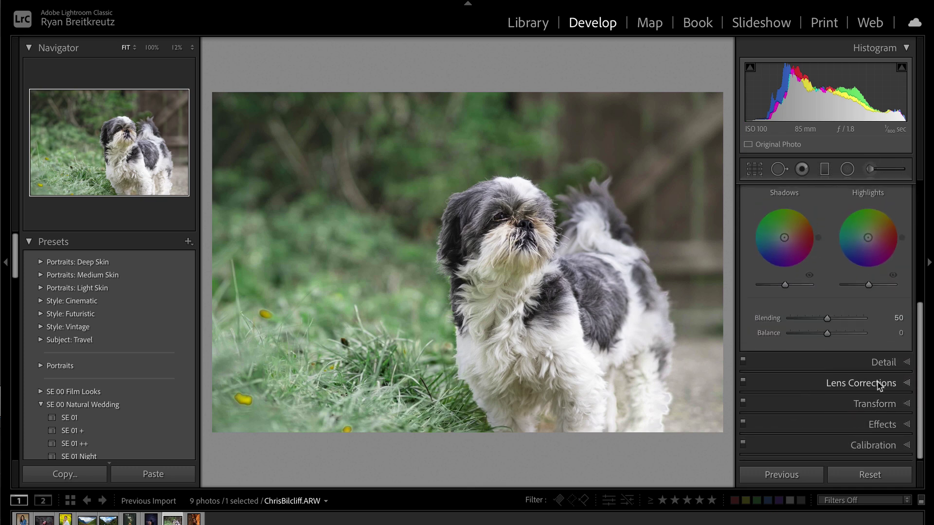
scroll(878, 350, "up", 3)
left_click_drag(826, 264, 829, 260)
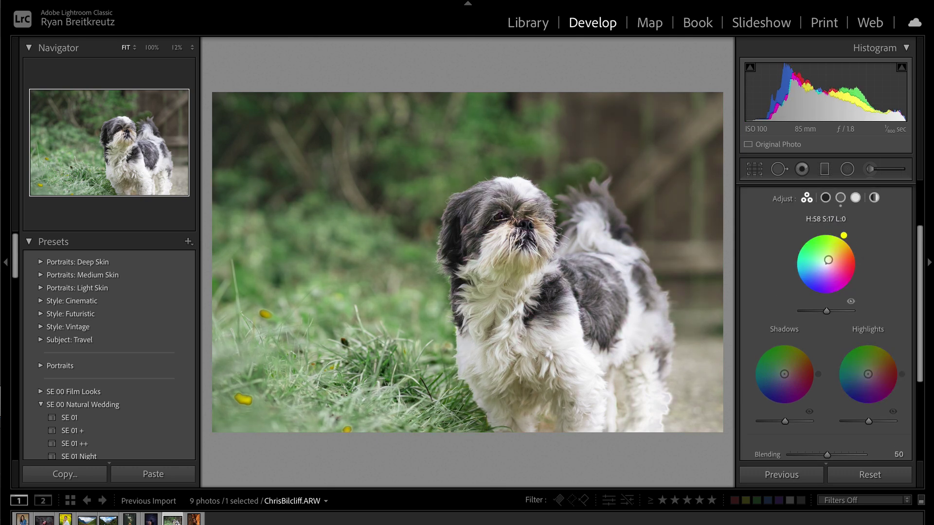
Shape the dog photo's RGB point curve with a raised black point at 0/8, points at 60/51 and 192/183, and a lowered white point.
scroll(856, 234, "up", 5)
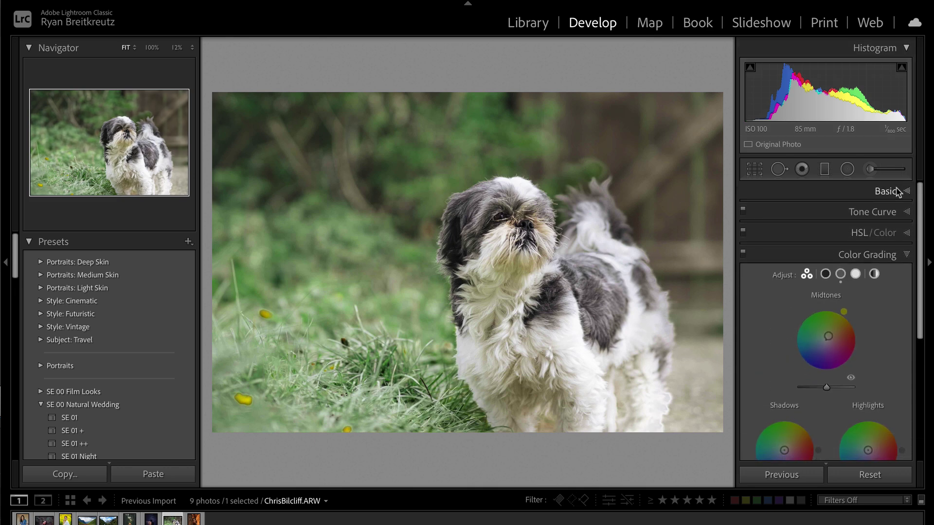
left_click(876, 212)
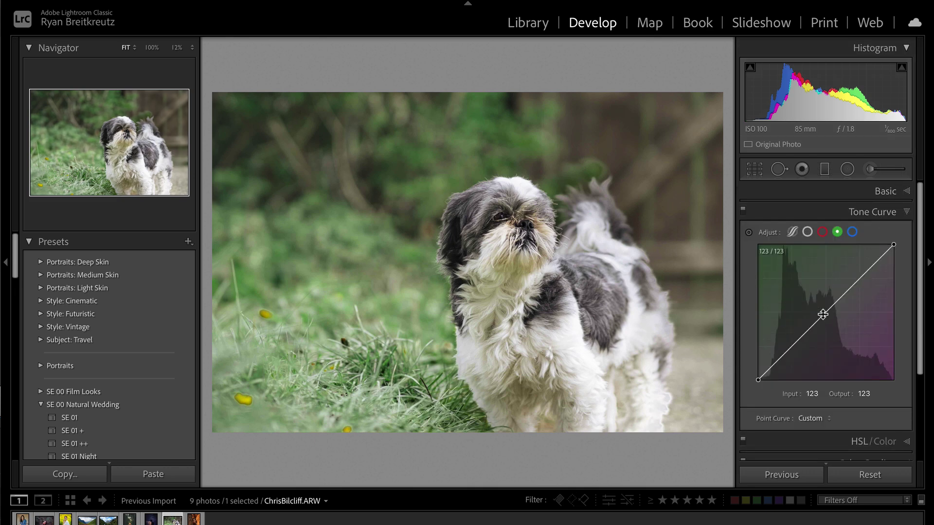
key("ctrl+z")
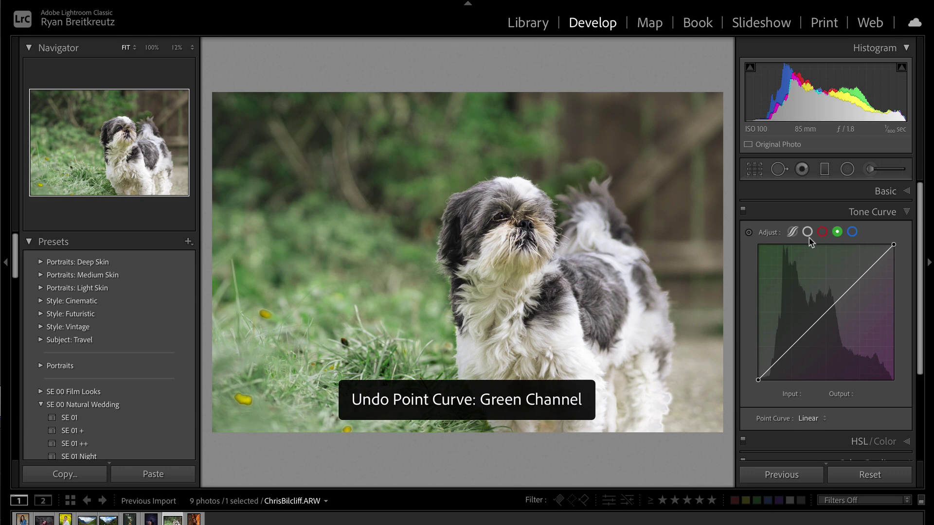
left_click(808, 232)
left_click_drag(833, 314, 829, 314)
left_click(855, 283)
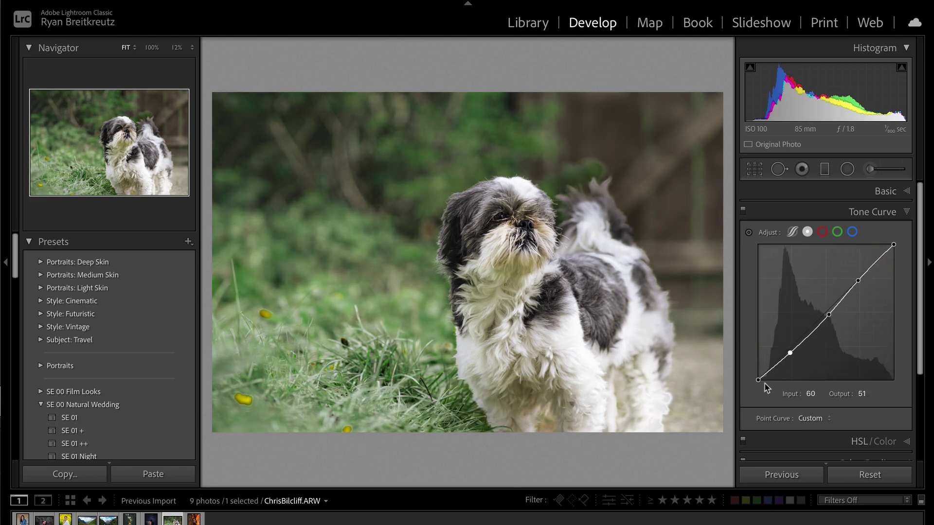
left_click_drag(758, 383, 757, 375)
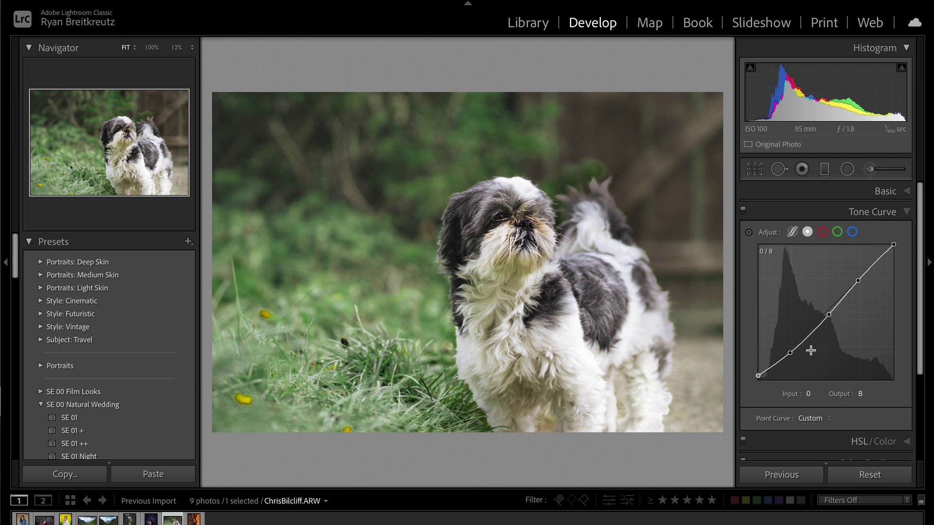
left_click_drag(893, 245, 860, 282)
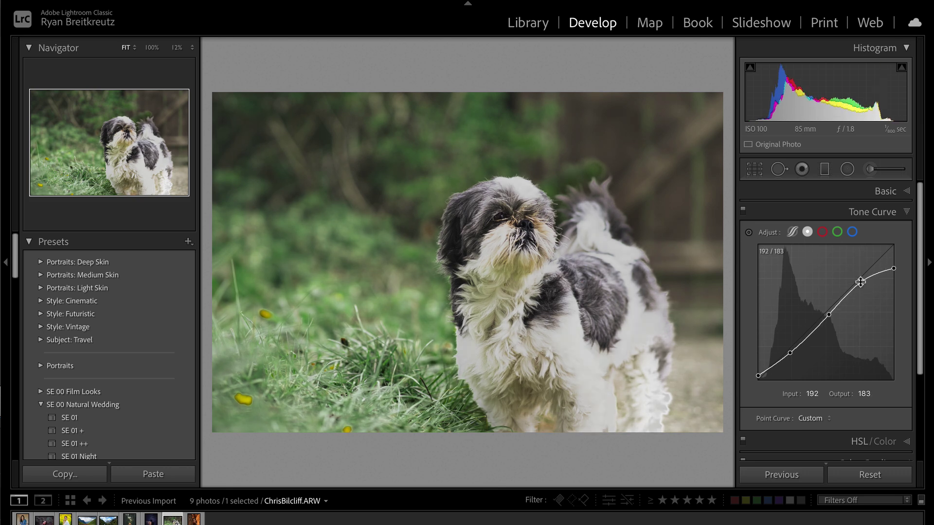
Fine-tune the dog photo's overall Exposure in small increments up and down, ending slightly darker.
key("ctrl+period")
key("ctrl+comma")
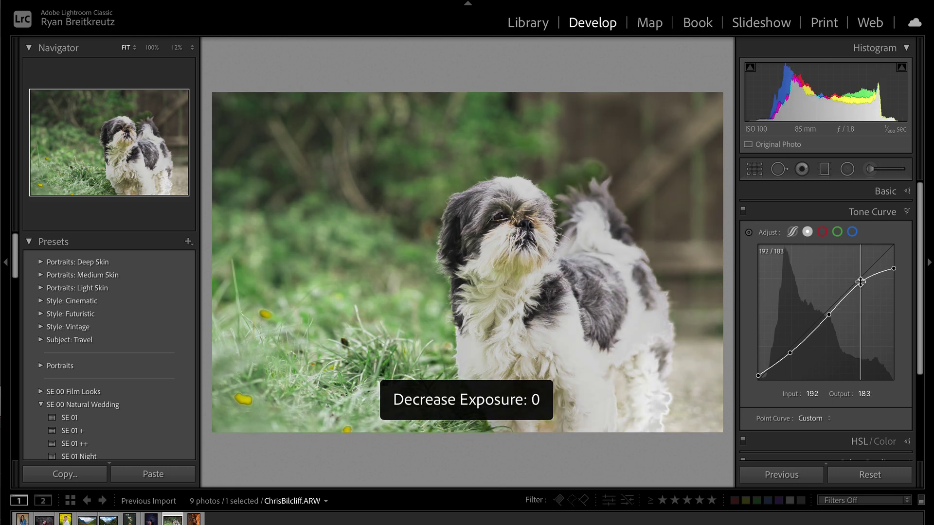
key("ctrl+period")
key("ctrl+comma")
key("ctrl+comma")
Compare the dog photo's current edit with its original version.
key("backslash")
key("backslash")
key("backslash")
key("backslash")
key("backslash")
key("backslash")
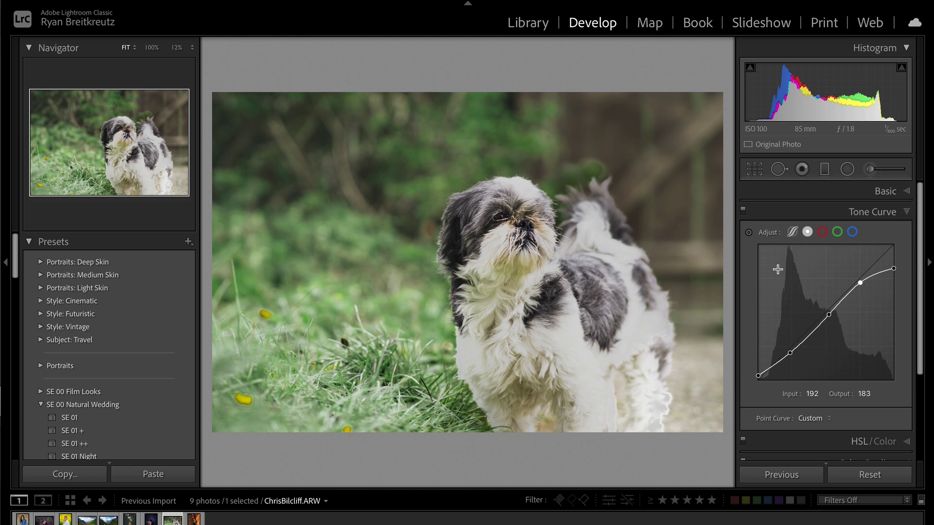
Switch off the tone curve, then reset the background mask's sliders and set its Exposure to -0.32.
left_click(743, 211)
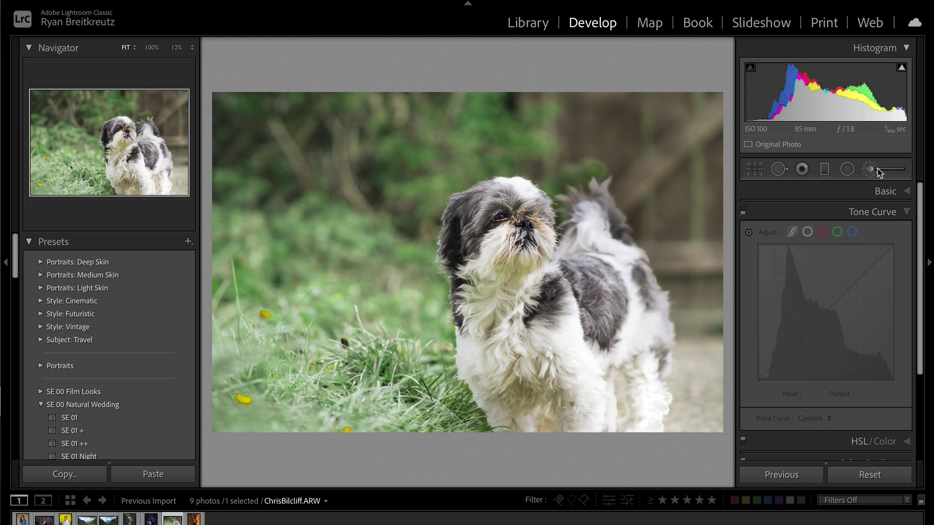
left_click(878, 170)
left_click(375, 296)
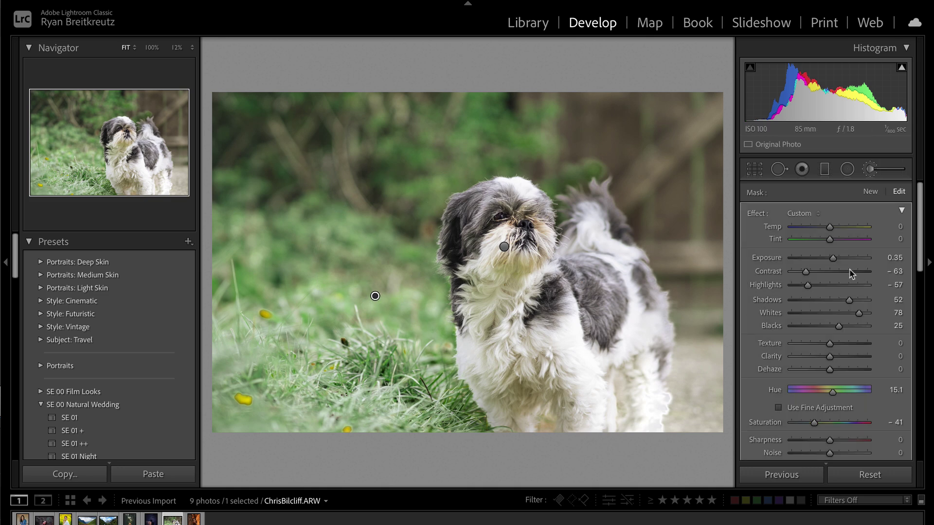
double_click(756, 213)
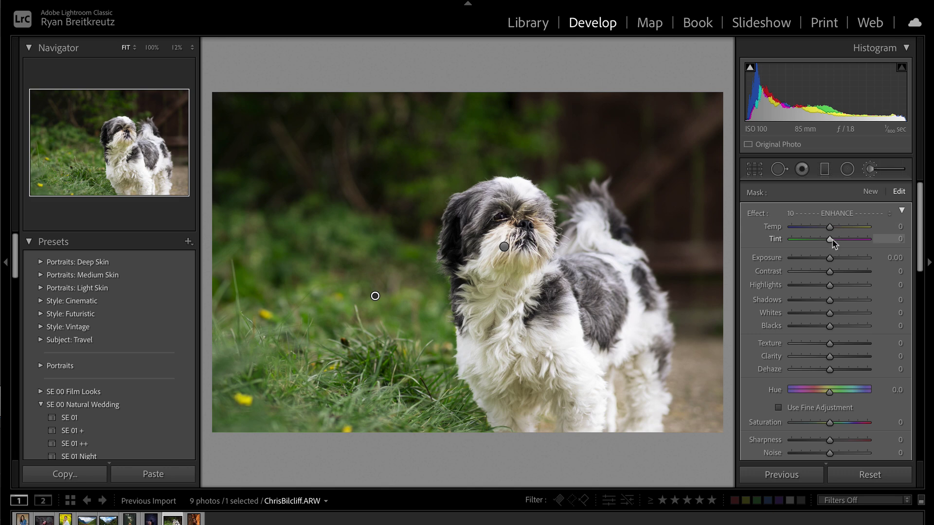
mouse_move(830, 258)
left_mouse_down()
mouse_move(814, 260)
mouse_move(828, 268)
left_mouse_up()
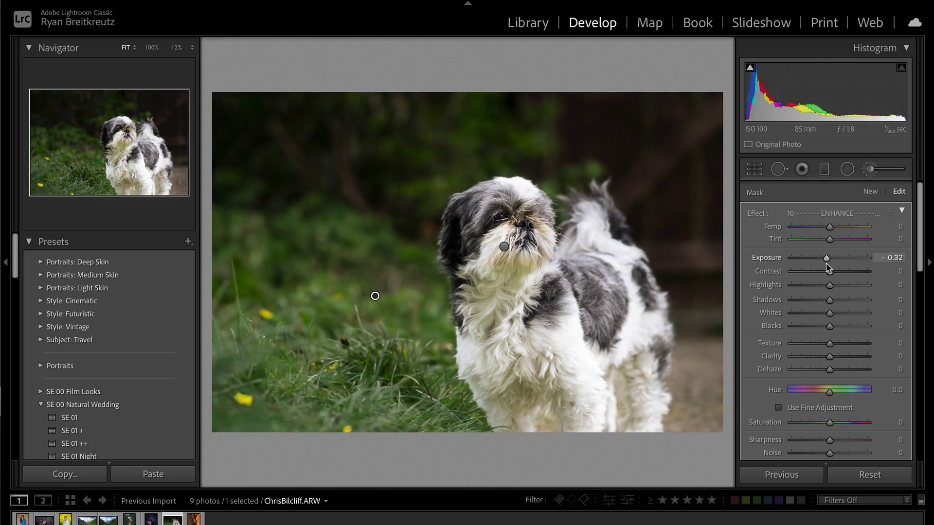
key("k")
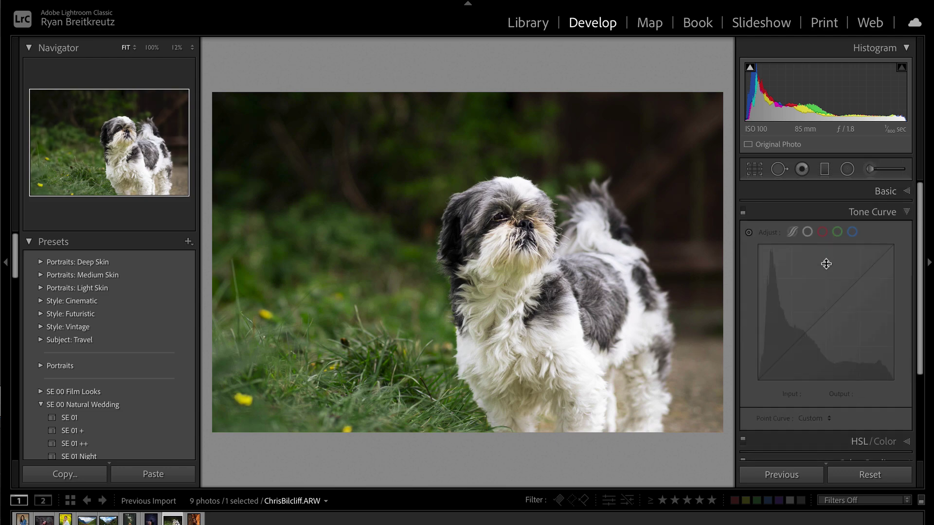
Compare the darker dog edit with the original and lower the photo's overall Exposure to -0.20.
key("backslash")
key("backslash")
key("backslash")
key("backslash")
key("minus")
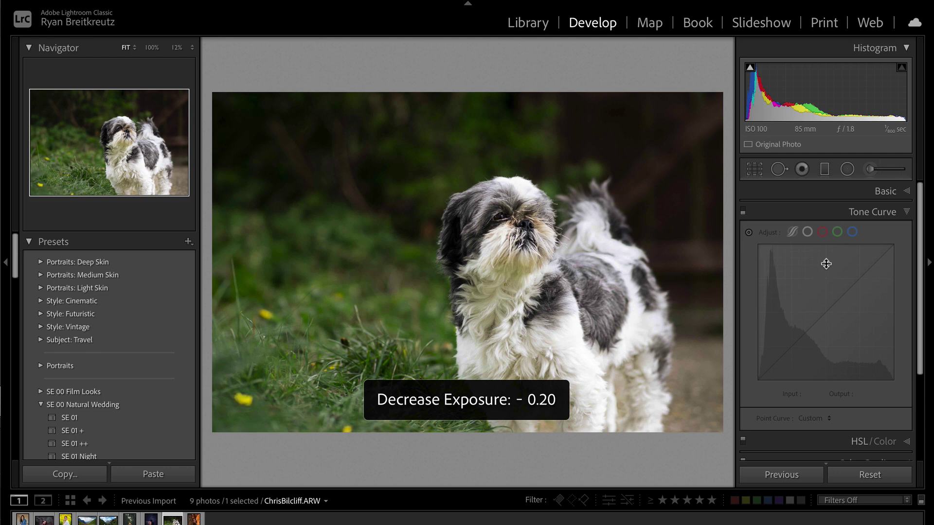
Open the portrait against orange rocks and set its overall Contrast to +39.
key("Right")
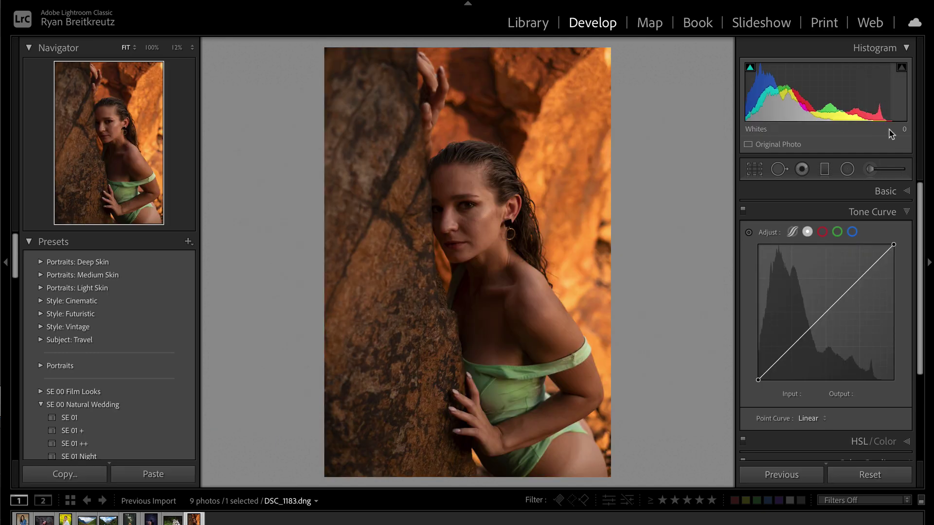
left_click(886, 190)
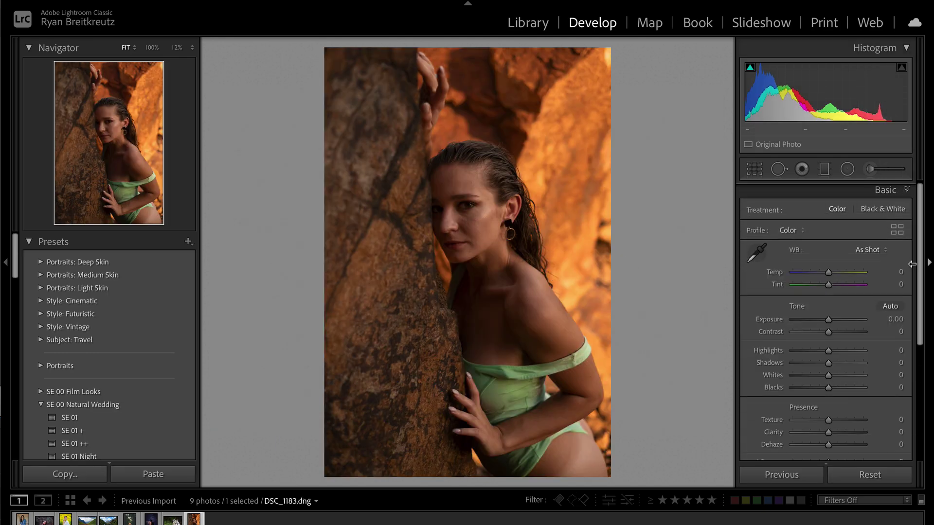
left_click_drag(828, 332, 843, 335)
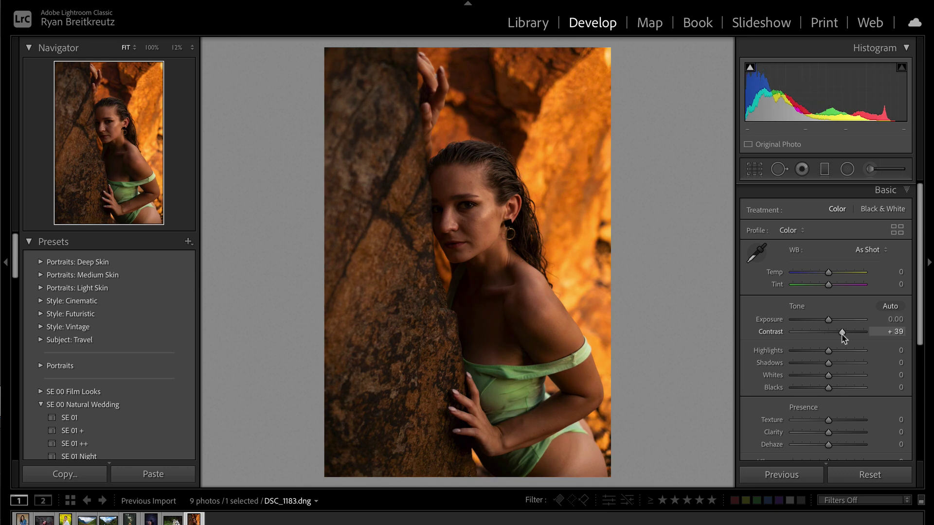
Brush a mask over the woman's skin with Exposure 0.80, Contrast -100, Highlights -67, Shadows 23 and Whites 65.
left_click(868, 170)
scroll(572, 259, "down", 5)
mouse_move(480, 279)
left_mouse_down()
mouse_move(496, 384)
mouse_move(554, 331)
mouse_move(543, 310)
mouse_move(550, 428)
mouse_move(506, 423)
mouse_move(578, 457)
mouse_move(541, 453)
left_mouse_up()
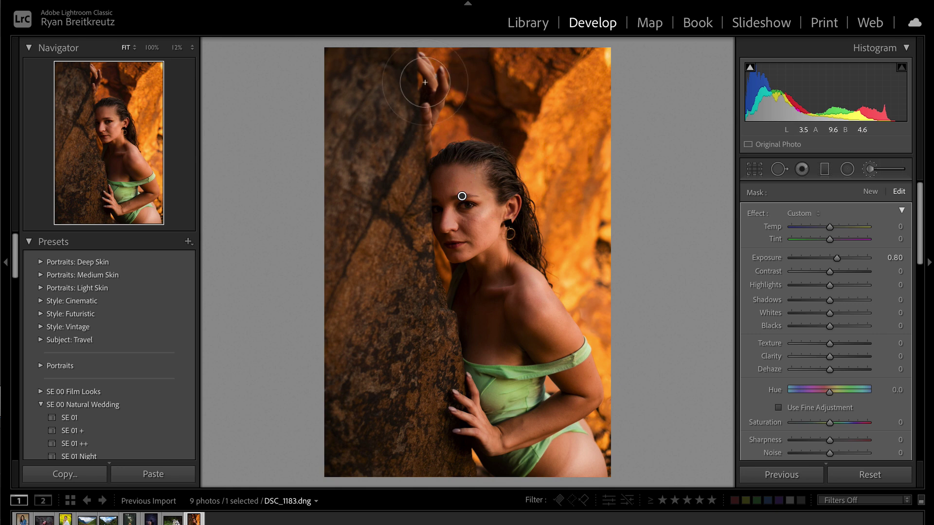
mouse_move(463, 165)
left_mouse_down()
mouse_move(511, 214)
mouse_move(486, 209)
mouse_move(480, 260)
mouse_move(503, 267)
left_mouse_up()
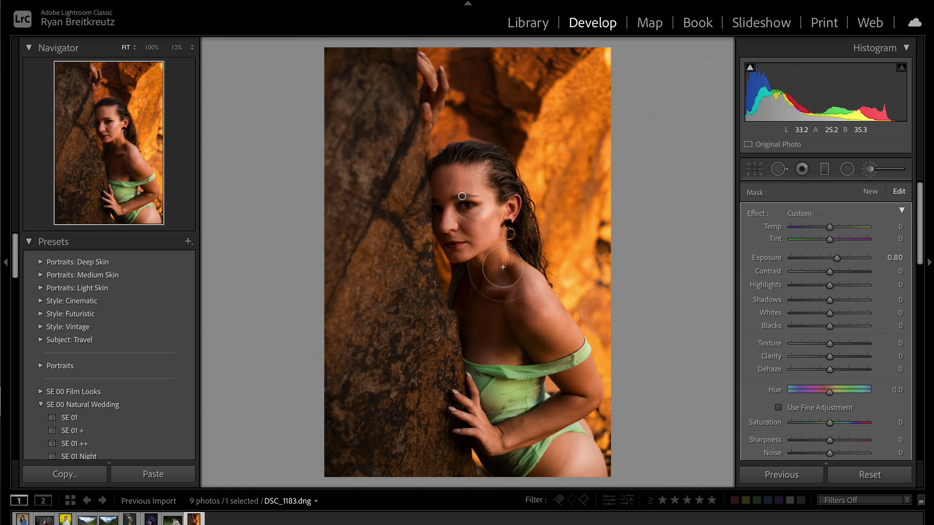
left_click_drag(816, 273, 858, 319)
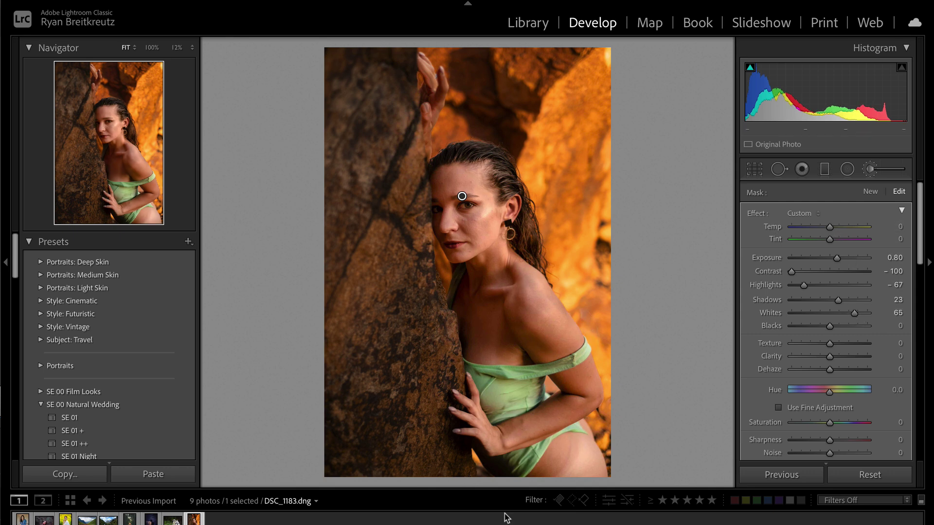
key("k")
Brush a separate adjustment mask over the woman's eyes at 100% view.
left_click(456, 270)
mouse_move(459, 281)
left_mouse_down()
mouse_move(538, 273)
mouse_move(572, 281)
left_mouse_up()
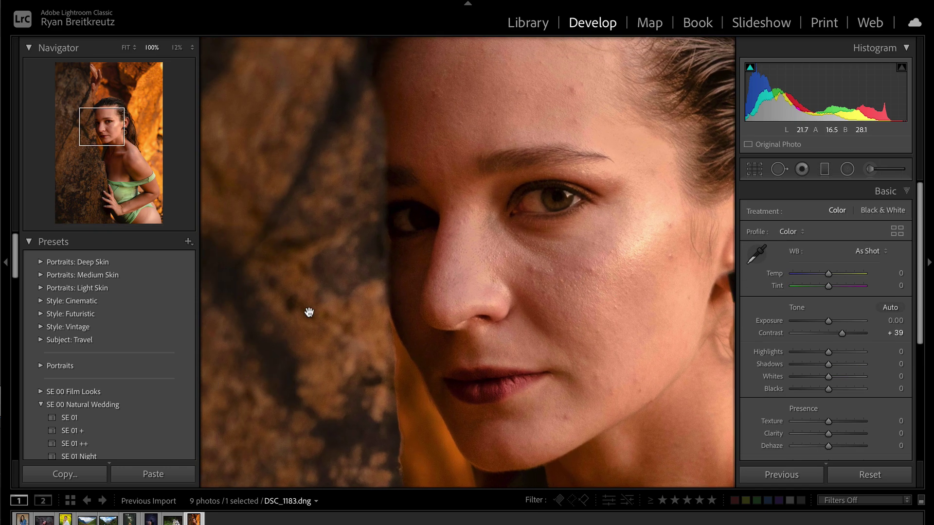
left_click(870, 169)
scroll(526, 201, "down", 5)
mouse_move(502, 198)
left_mouse_down()
mouse_move(591, 190)
mouse_move(511, 181)
left_mouse_up()
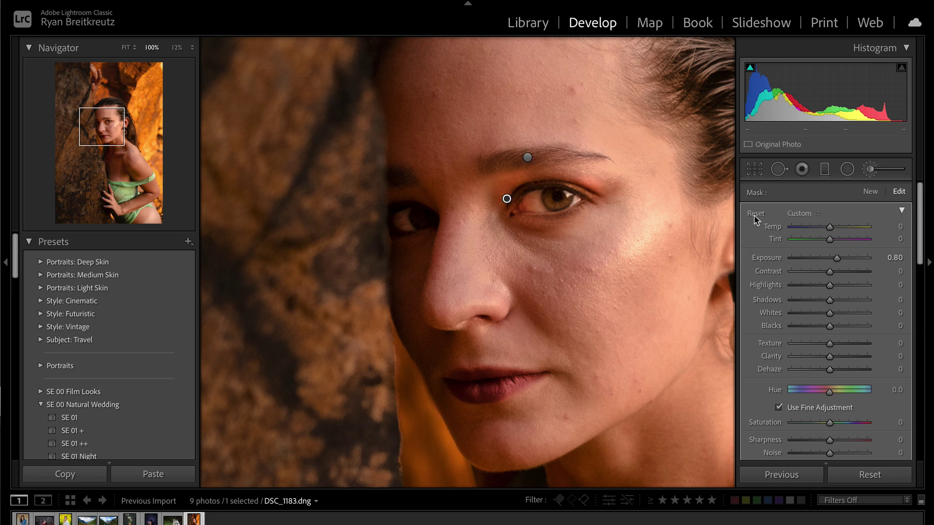
Reset the eye mask's sliders and set its Temp to -18, Contrast to -26 and Whites to 100.
double_click(758, 213)
left_click_drag(830, 227, 820, 228)
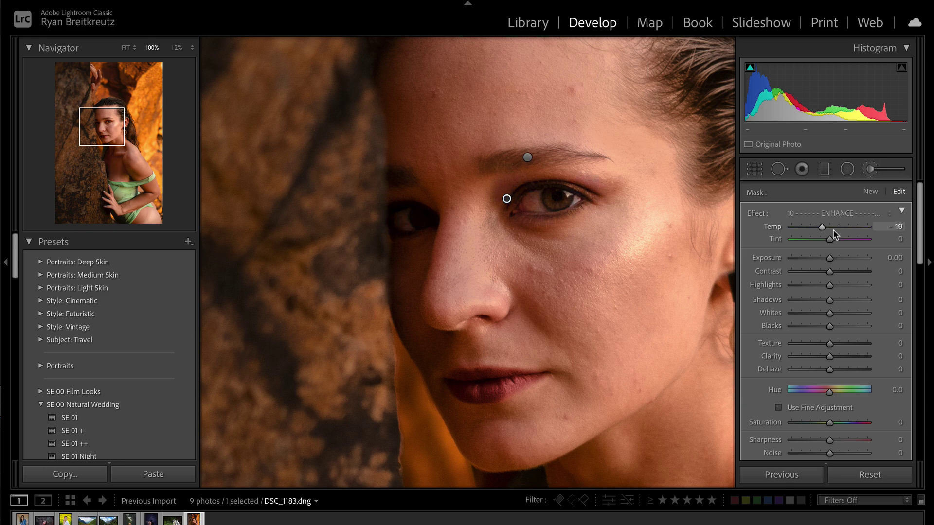
left_click_drag(830, 271, 819, 271)
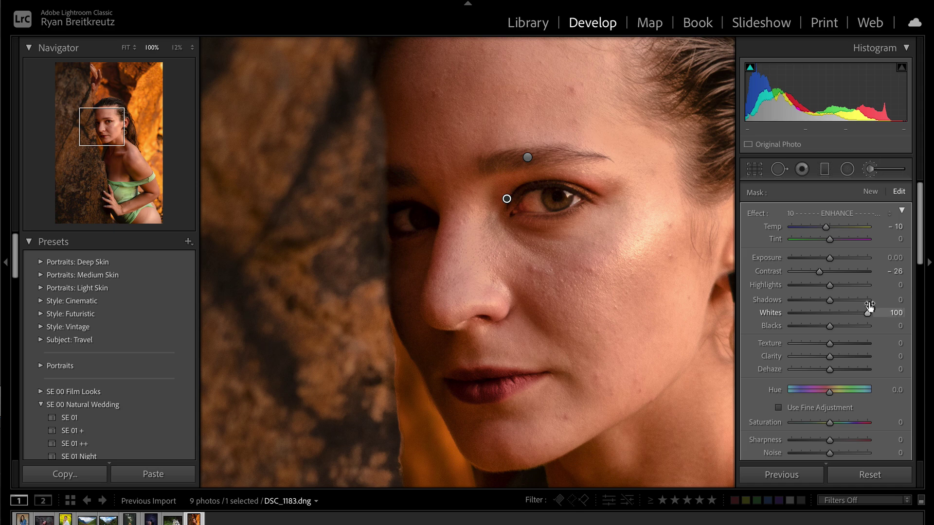
left_click_drag(826, 227, 823, 228)
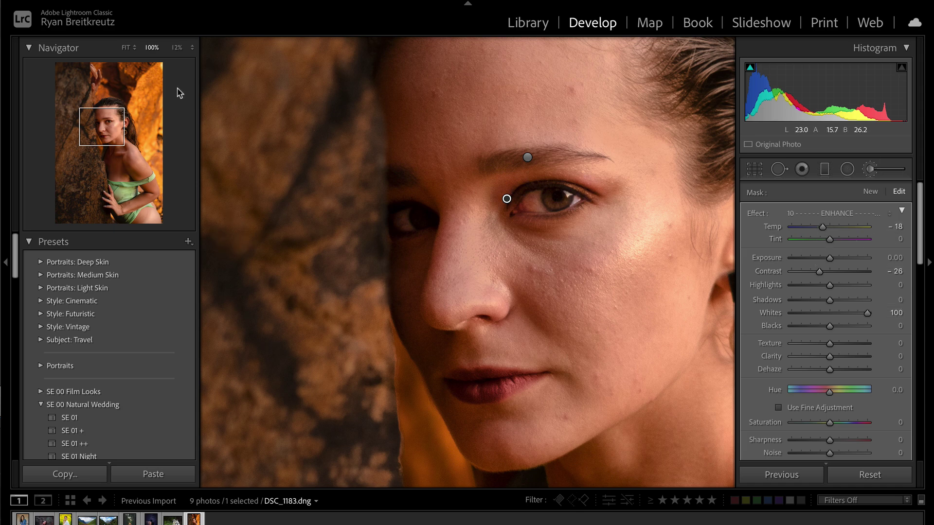
Check the eyes by deleting and restoring their mask, and set the mask's Highlights to 21 and Whites to 43.
key("Delete")
key("ctrl+z")
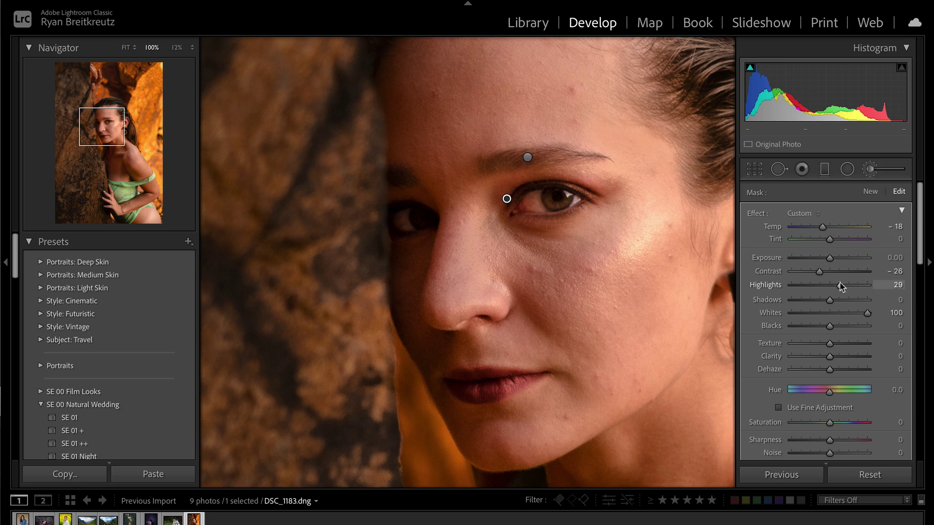
key("k")
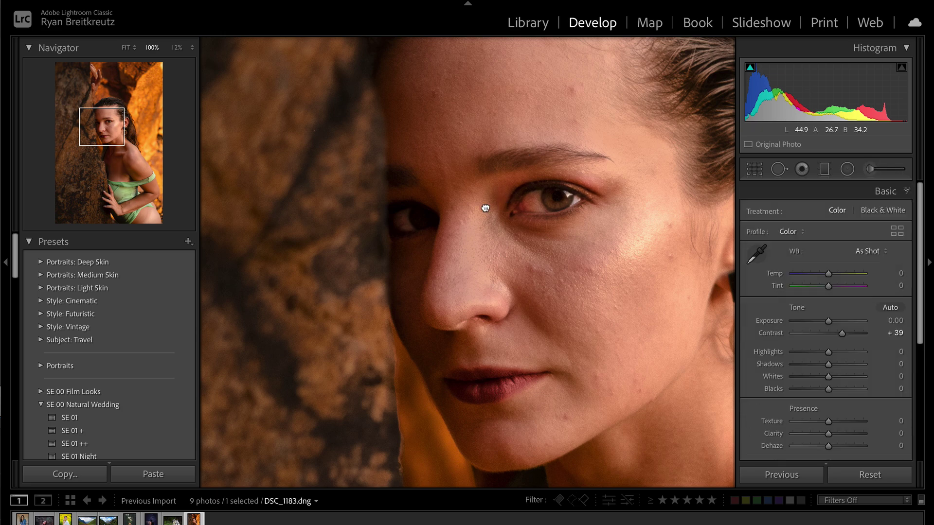
left_click(484, 204)
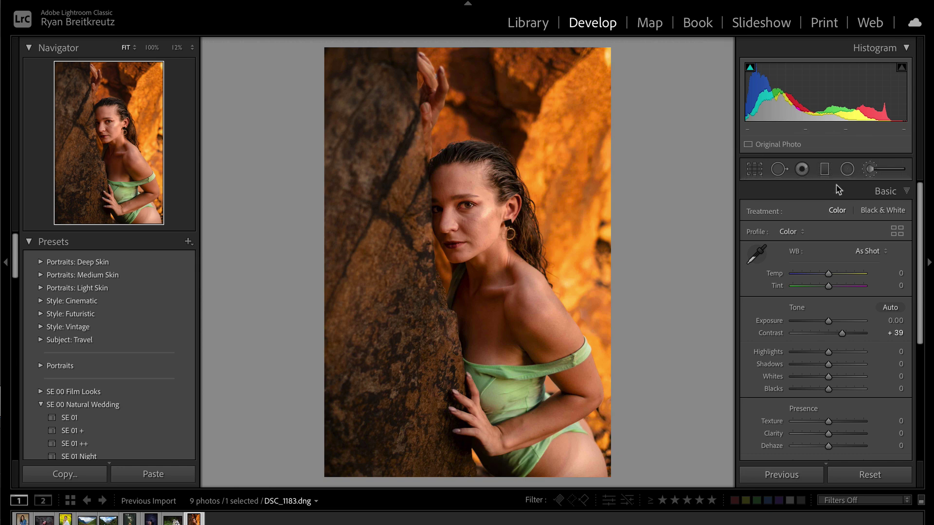
left_click(870, 170)
left_click(459, 200)
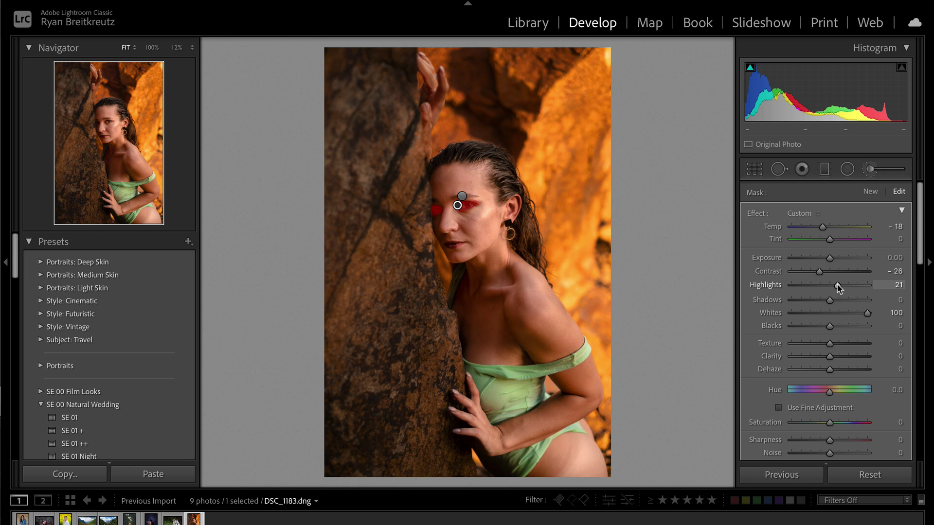
left_click_drag(868, 314, 846, 313)
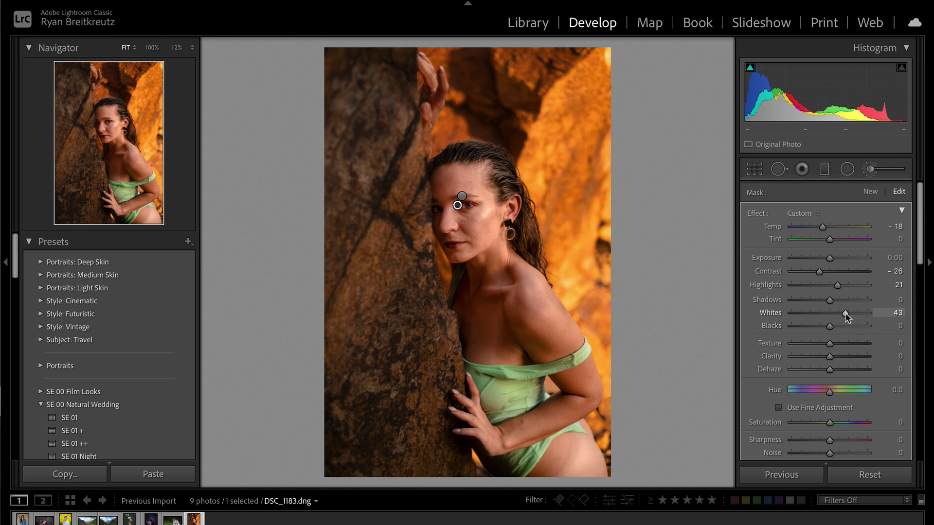
key("k")
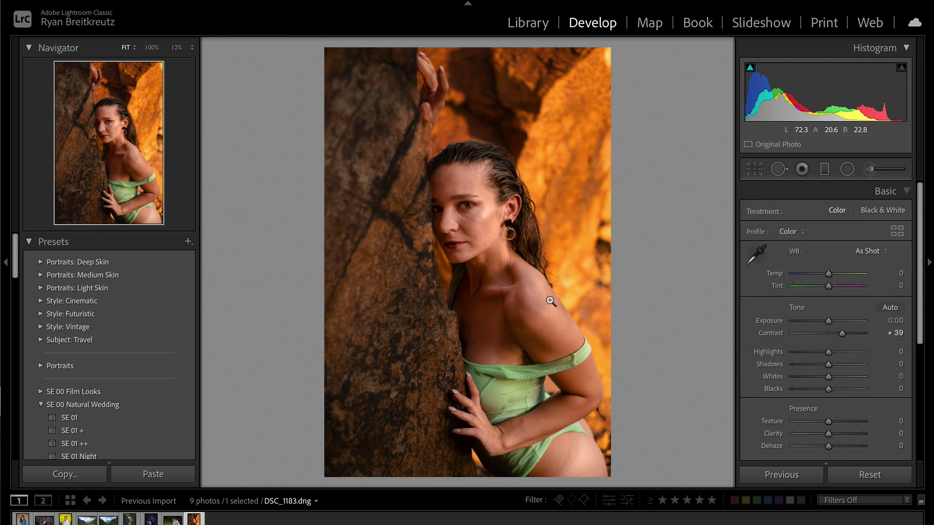
Compare the portrait with its original version and nudge the overall Exposure to -0.03.
key("backslash")
key("backslash")
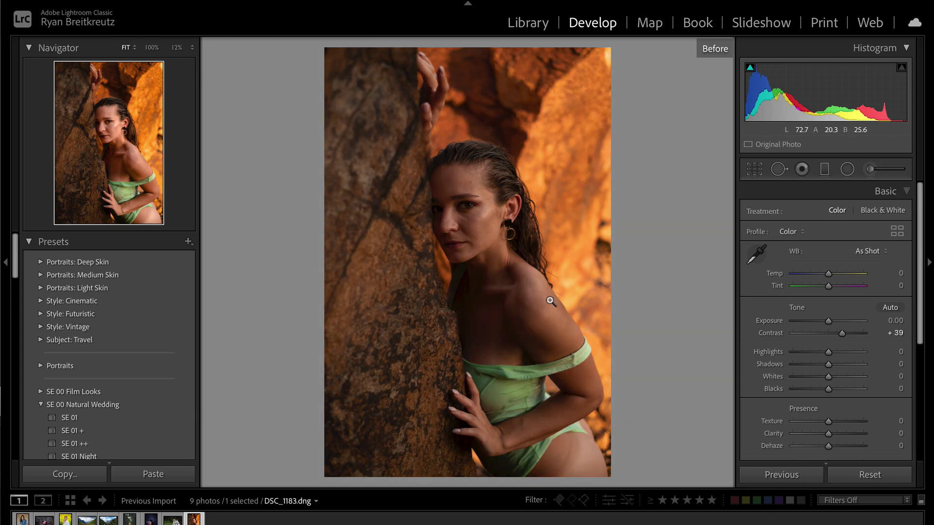
key("minus")
key("equal")
key("equal")
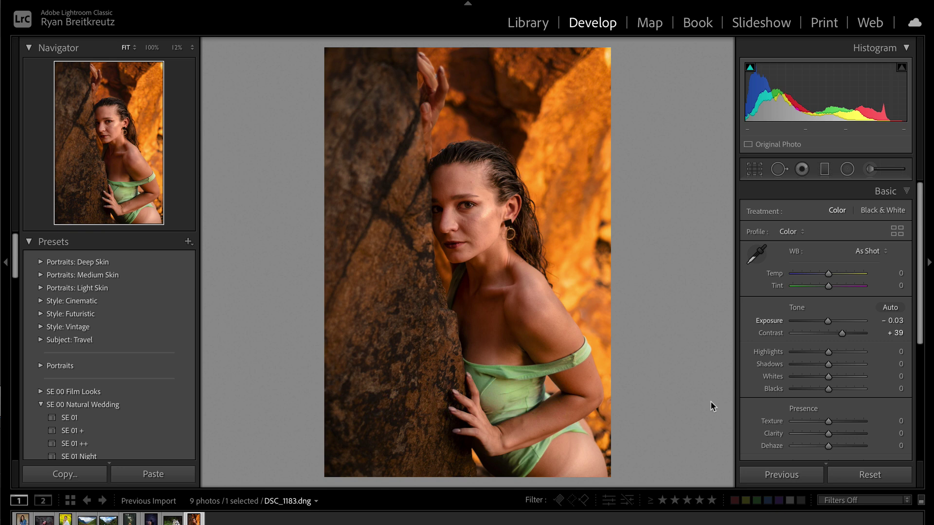
Brush a new mask over the rock the woman leans on and lower its Exposure to -4.00.
left_click(886, 169)
mouse_move(341, 75)
left_mouse_down()
mouse_move(330, 243)
mouse_move(346, 479)
mouse_move(365, 518)
mouse_move(394, 444)
mouse_move(374, 438)
left_mouse_up()
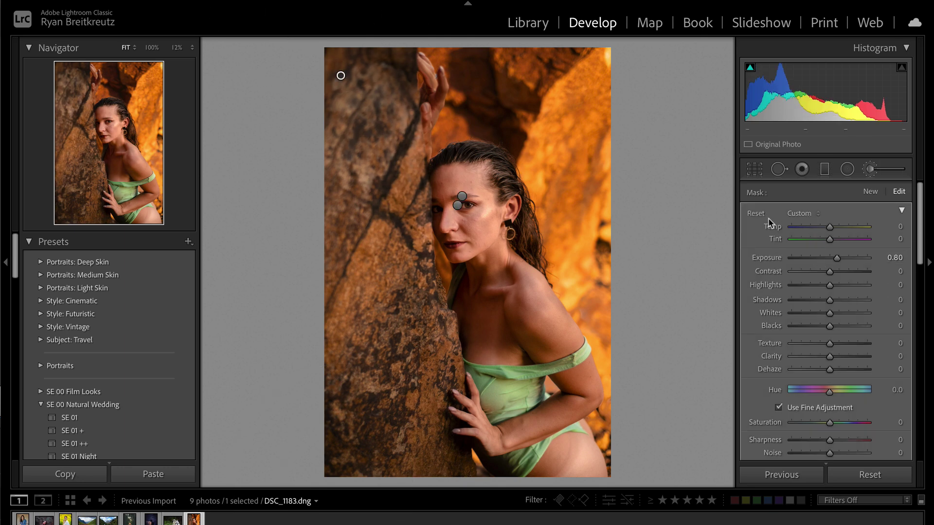
left_click(821, 259)
mouse_move(821, 258)
left_mouse_down()
mouse_move(887, 258)
mouse_move(849, 274)
mouse_move(632, 260)
left_mouse_up()
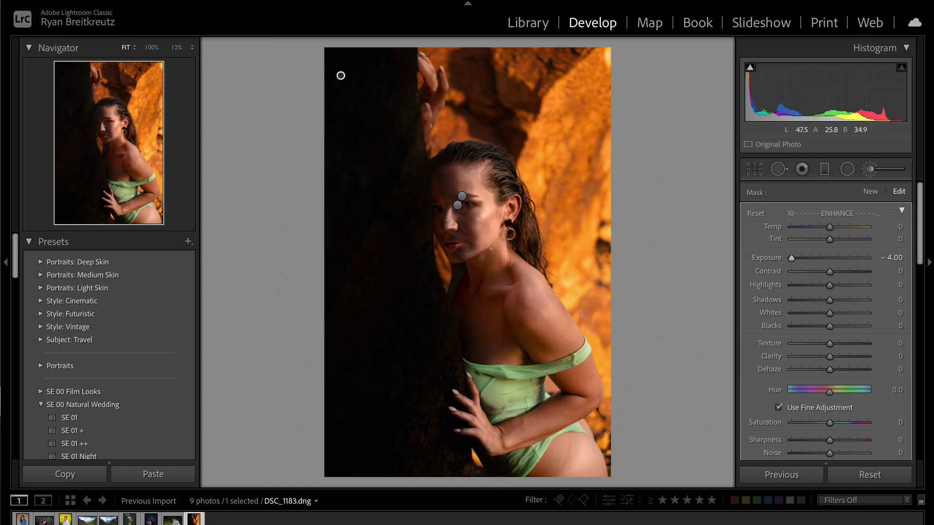
Erase the rock mask from the woman's face and neck and check its coverage with the mask overlay.
mouse_move(491, 249)
left_mouse_down()
mouse_move(458, 208)
mouse_move(464, 180)
mouse_move(459, 261)
mouse_move(450, 170)
mouse_move(459, 277)
left_mouse_up()
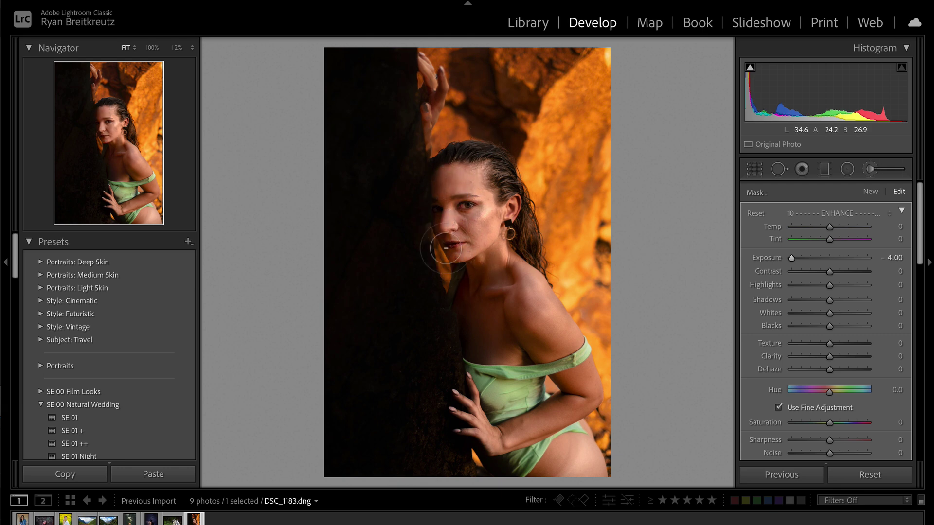
key("o")
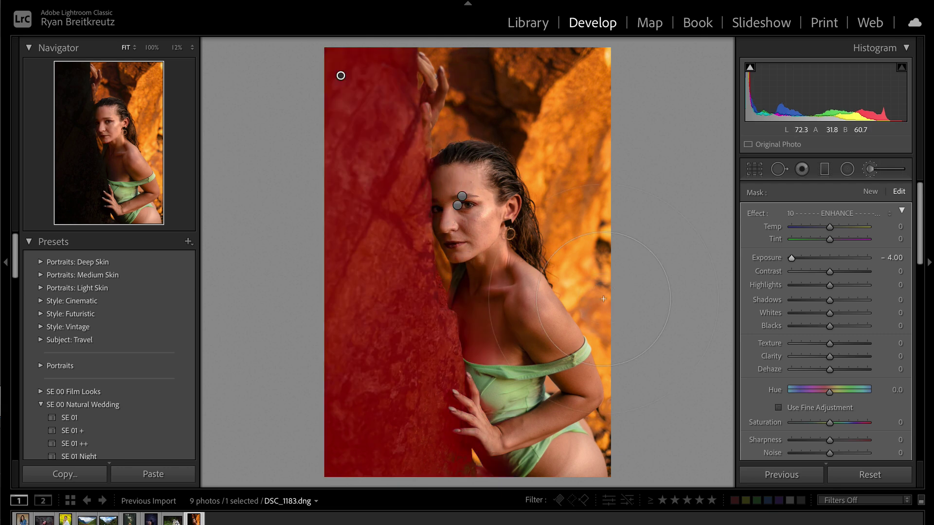
key("o")
Try softening the rock mask with Exposure -0.04, Contrast -44, Texture -22 and Clarity -14.
left_click(822, 257)
left_click_drag(830, 261, 814, 274)
left_click(821, 344)
left_click(821, 357)
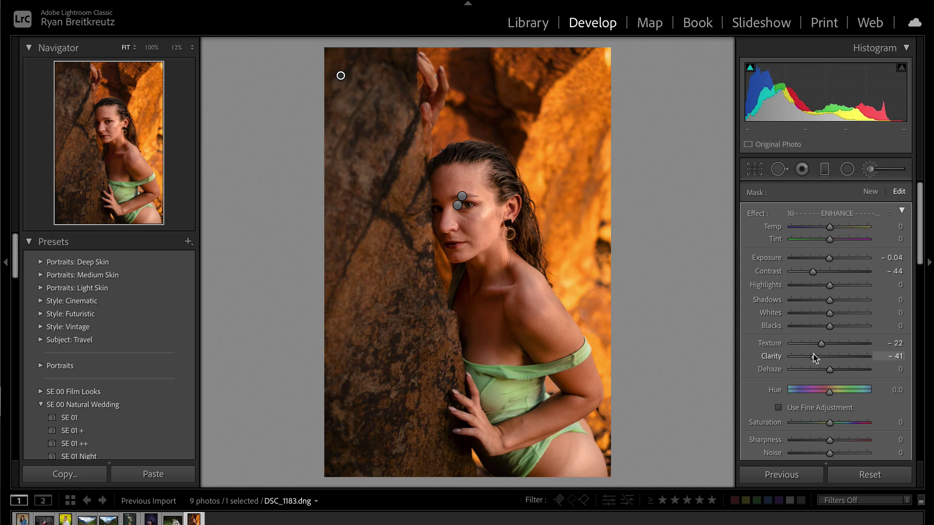
left_click_drag(831, 358, 824, 359)
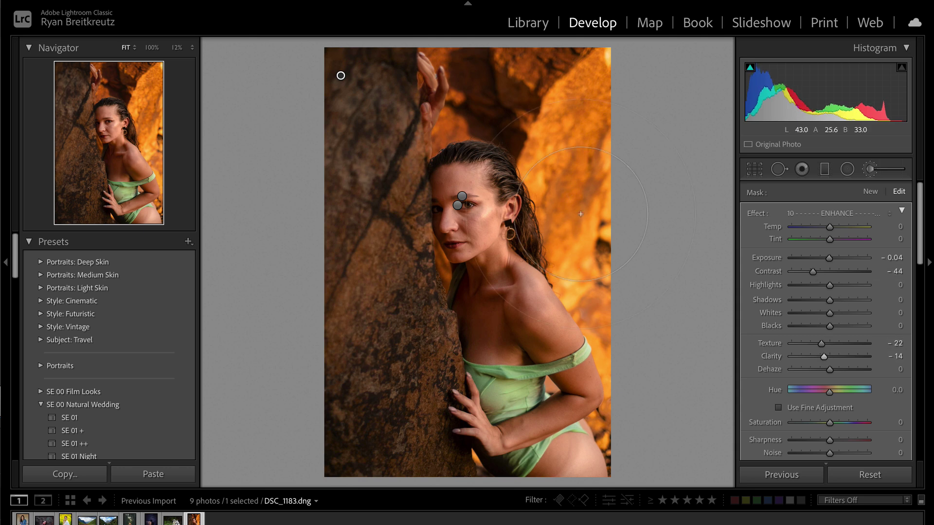
Reset the rock mask and set Highlights 76, Shadows -26, Whites 49, Blacks -9, Texture 37 and Clarity 38.
key("alt")
left_click(753, 214, "alt")
left_click(844, 343)
left_click(841, 357)
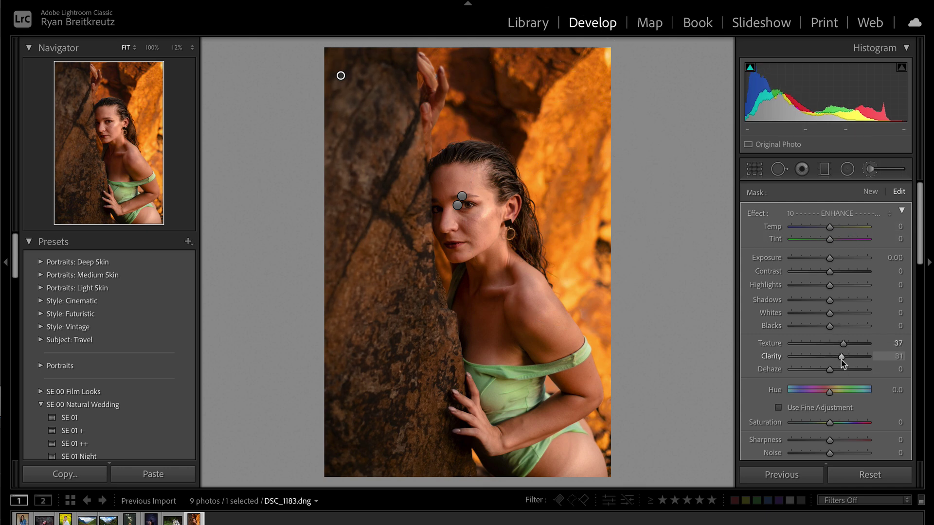
left_click_drag(836, 360, 843, 361)
left_click_drag(830, 286, 827, 332)
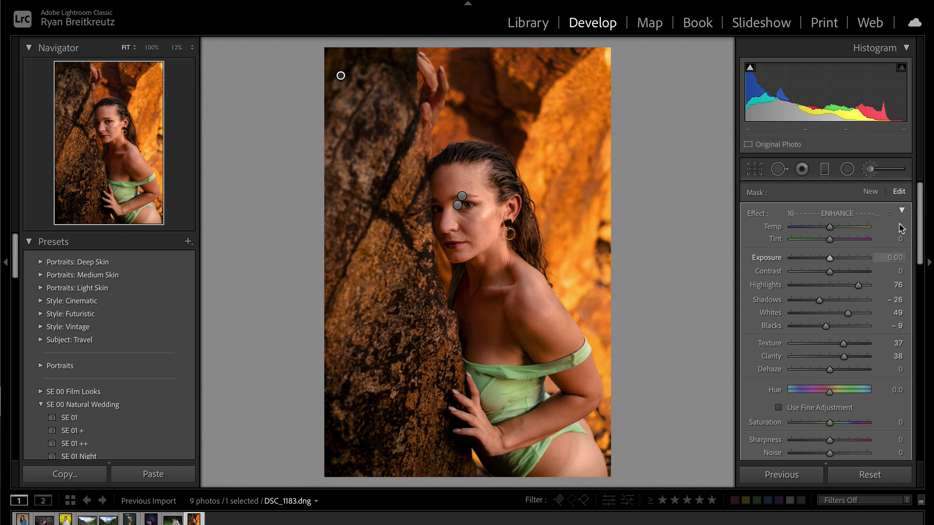
Brush a new mask over the bright orange rocks behind the woman and reset its sliders.
left_click(870, 191)
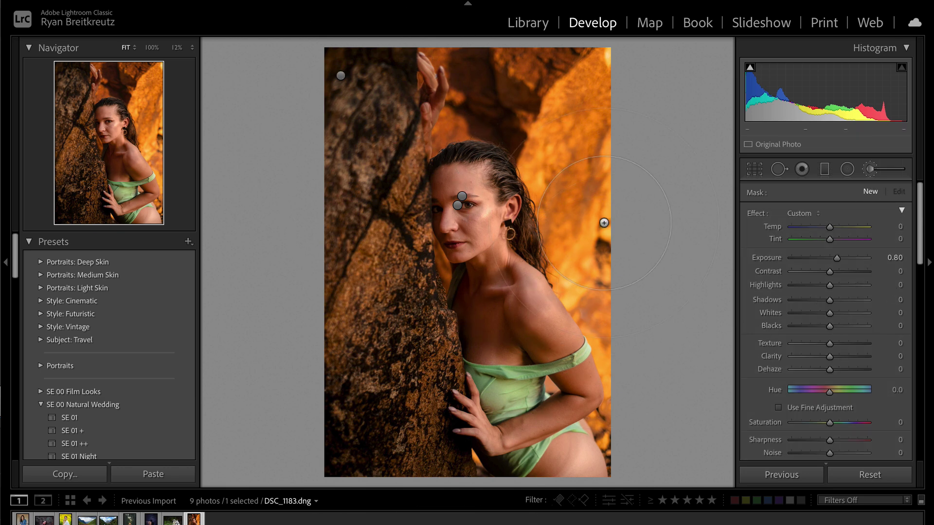
left_click_drag(603, 223, 606, 428)
left_click(757, 216, "alt")
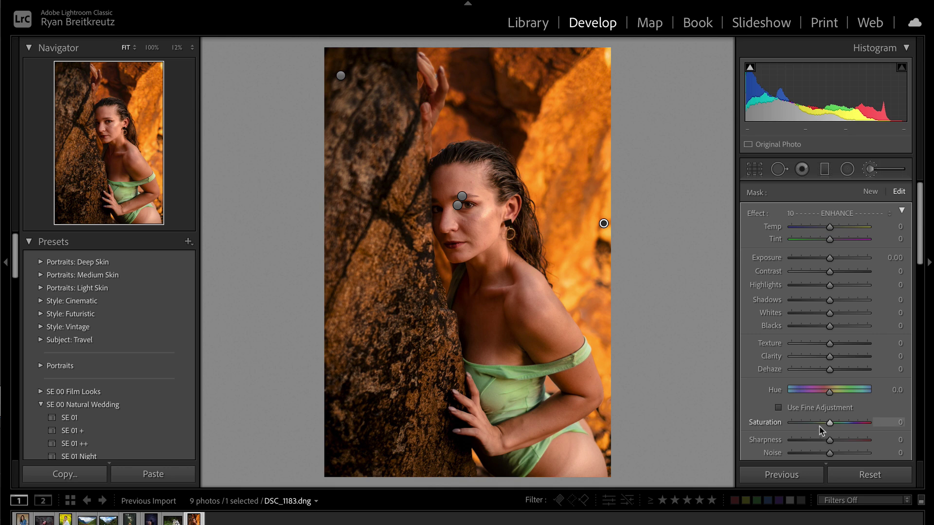
Set the background mask's Saturation to -12, Texture to -19, Clarity to -29, Exposure to -0.73 and Tint to 33.
scroll(835, 425, "up", 5)
scroll(829, 423, "down", 1)
scroll(818, 273, "down", 7)
scroll(833, 274, "down", 2)
left_click(822, 343)
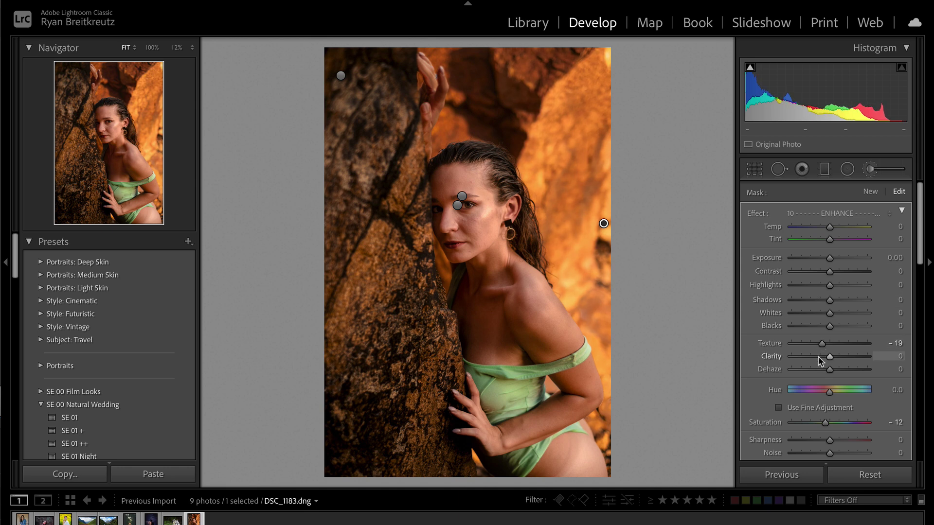
scroll(826, 257, "down", 3)
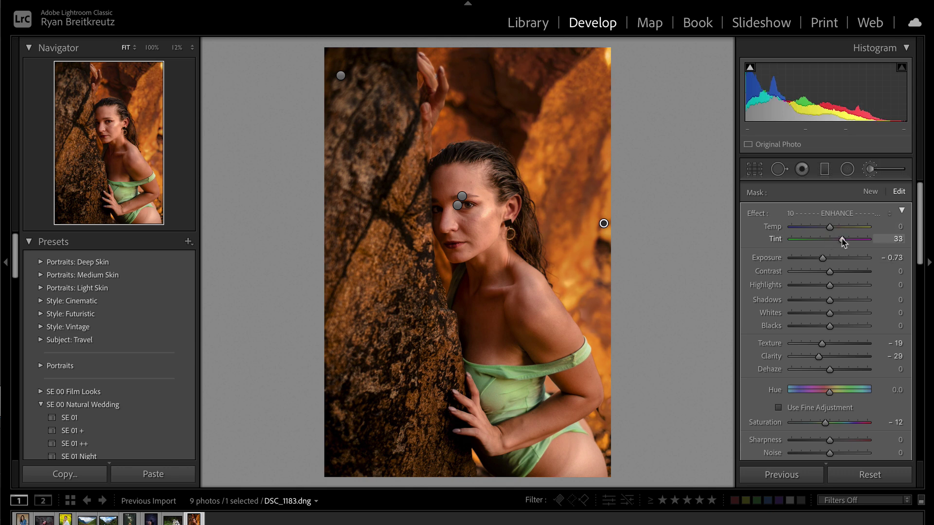
Set the background mask's Exposure to -0.27 and check its effect by deleting and restoring the mask.
left_click_drag(827, 261, 833, 260)
key("Delete")
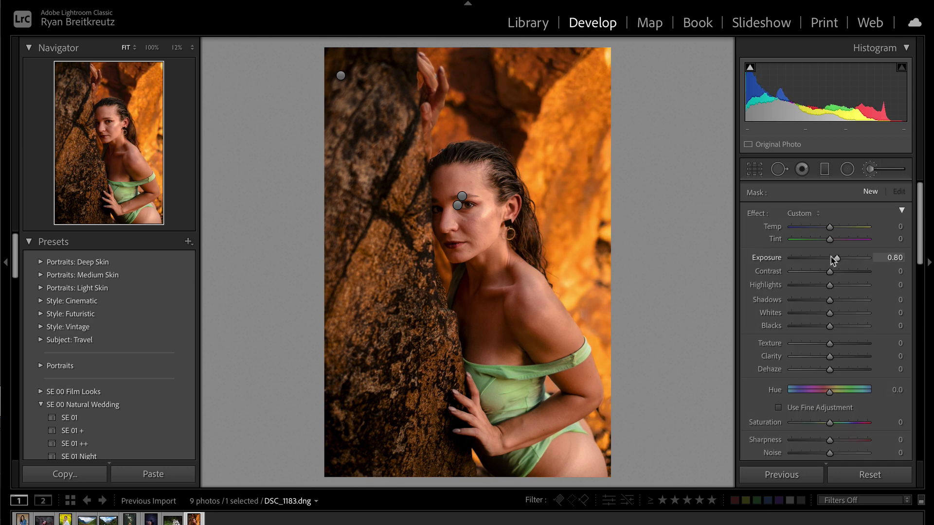
key("ctrl+z")
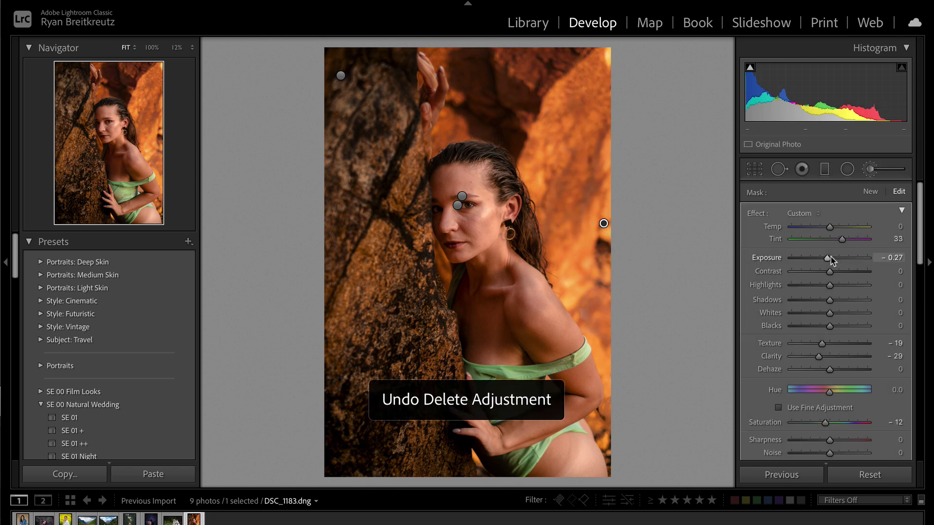
Try a large radial sun flare beyond the photo's right edge using the 31 Sun Flare preset with Exposure 2.20.
left_click(847, 169)
left_click_drag(745, 347, 785, 472)
left_click_drag(628, 293, 682, 219)
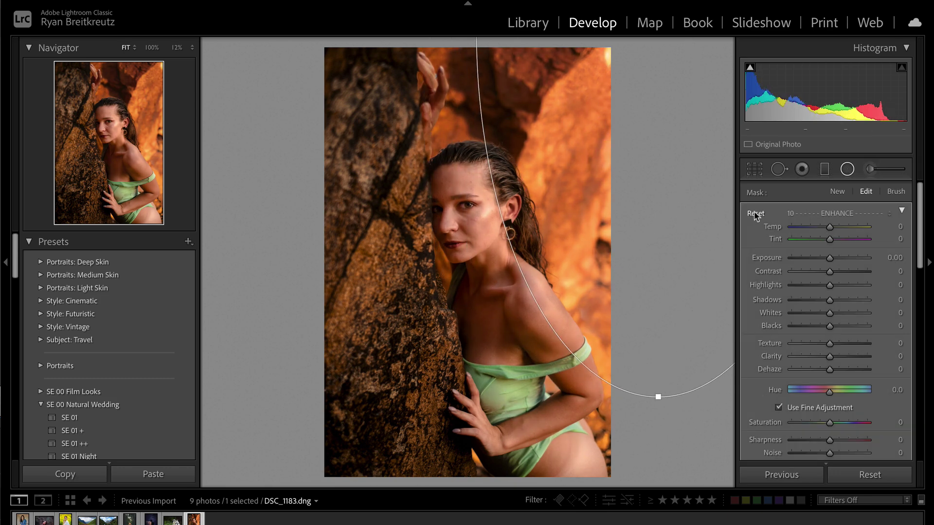
left_click(836, 213)
scroll(827, 252, "down", 4)
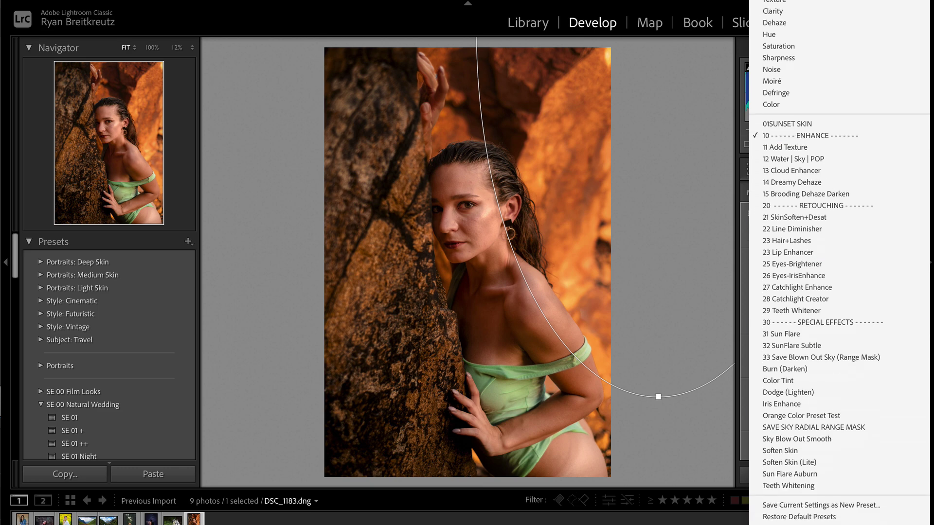
left_click(803, 335)
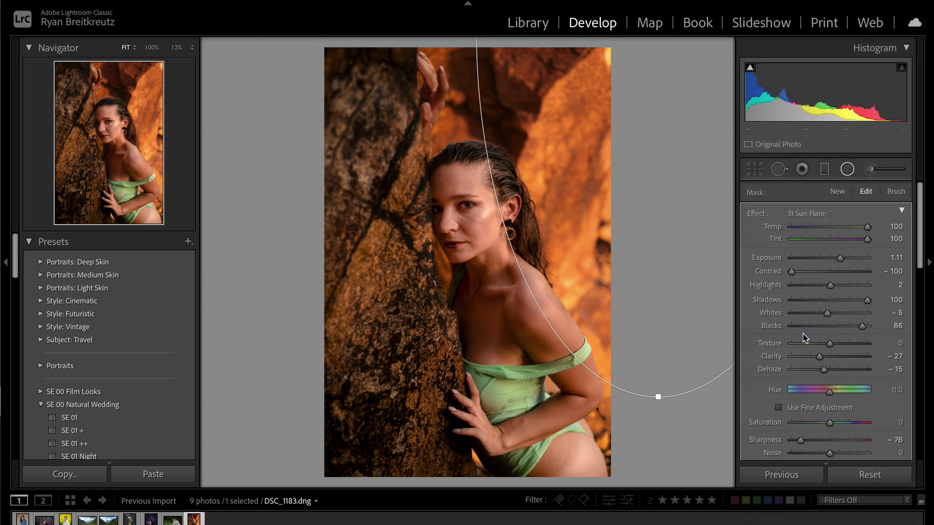
left_click_drag(644, 274, 626, 220)
left_click(851, 258)
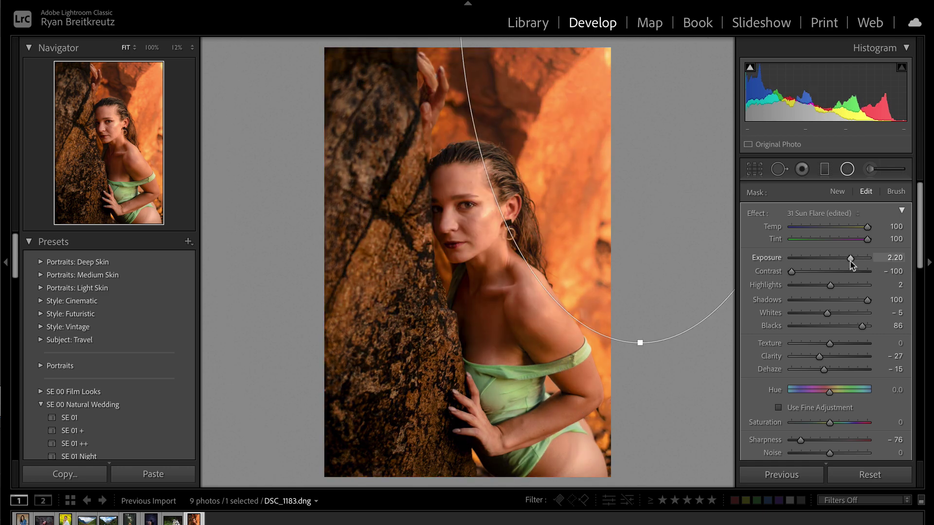
Set up a new radial mask with Exposure 1.91, Contrast -63, Highlights -48, Shadows 36, Whites 91, Texture and Clarity -38, Dehaze -52.
left_click(837, 191)
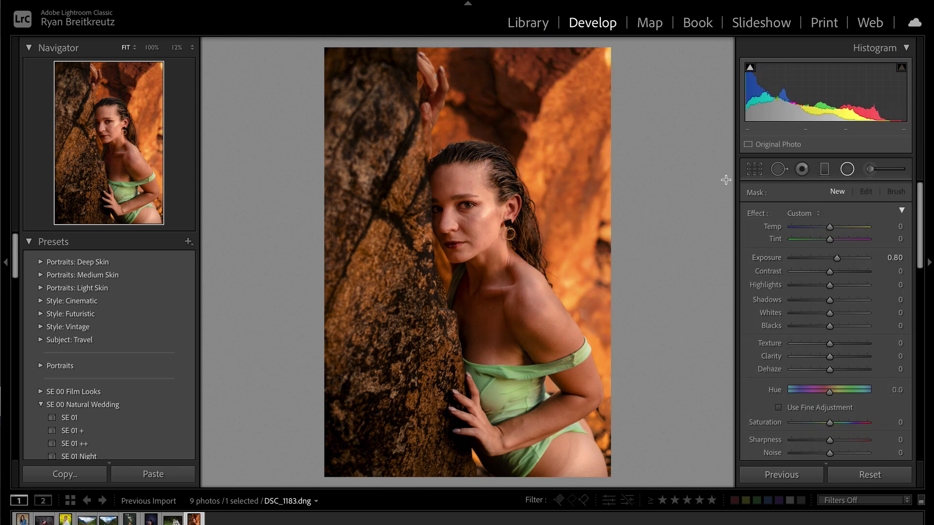
left_click_drag(836, 258, 805, 271)
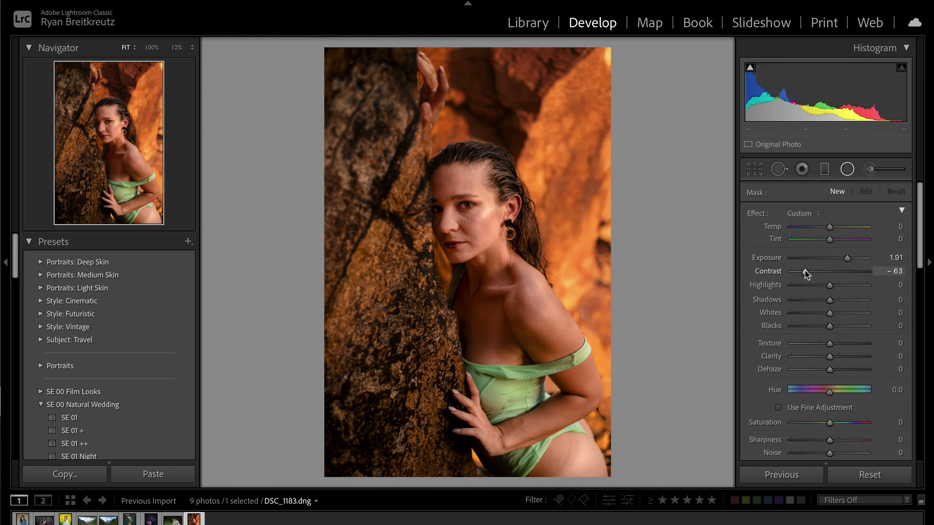
left_click_drag(830, 343, 809, 369)
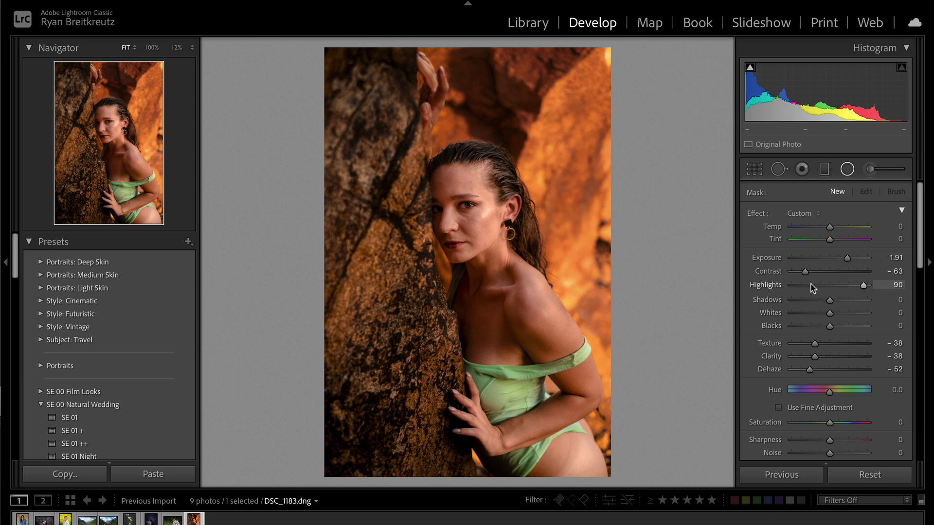
left_click_drag(829, 300, 864, 313)
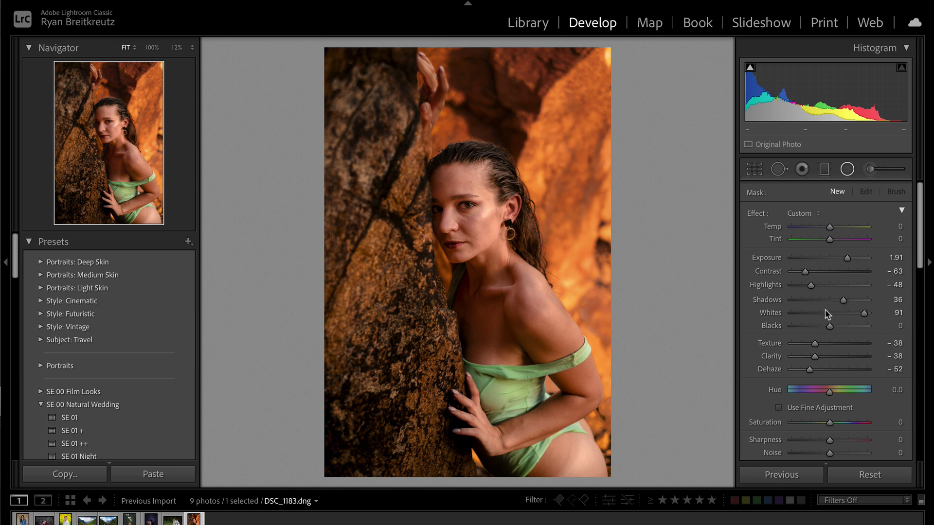
Set the radial mask's Temp to 100, Tint to 8 and Saturation to -22, and place it off the photo's upper right corner.
left_click_drag(842, 228, 870, 227)
scroll(839, 323, "down", 3)
left_click_drag(830, 356, 821, 356)
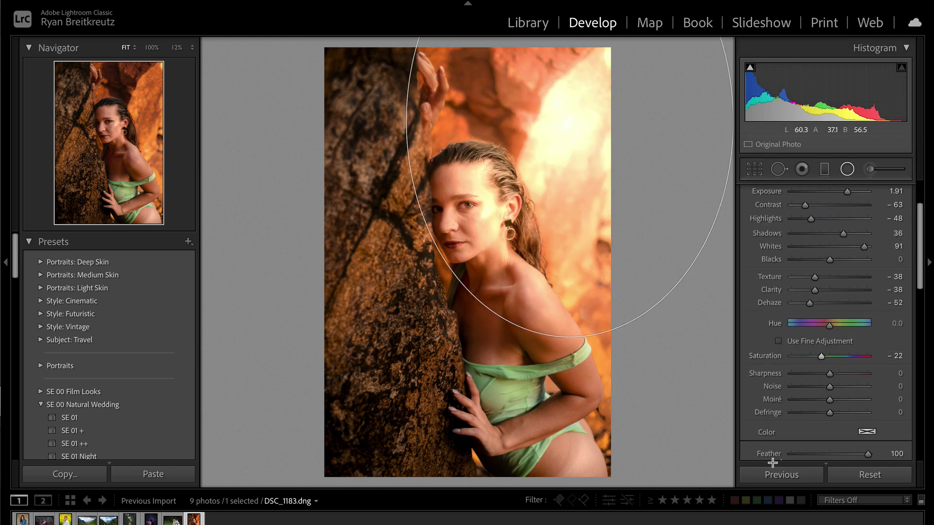
left_click_drag(569, 122, 670, 127)
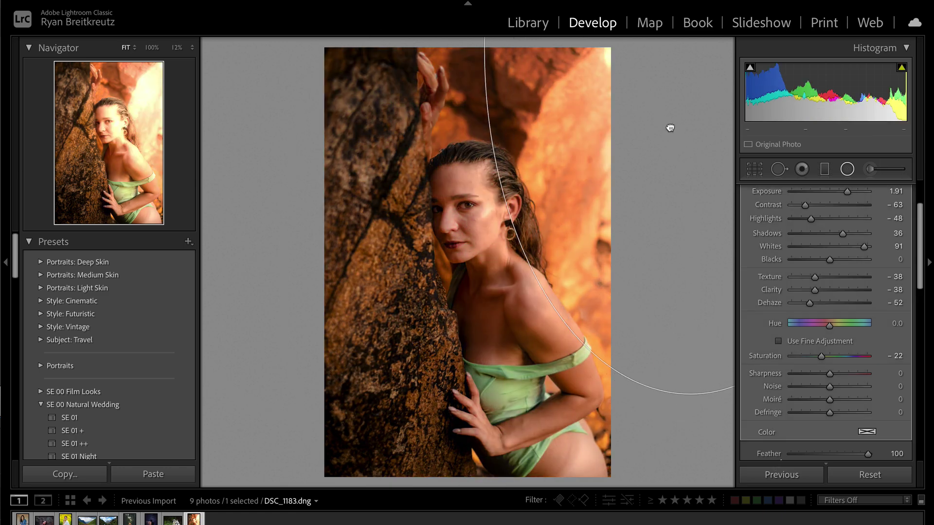
Tint the radial mask orange with hue 37 and saturation 68%, and check its effect by deleting and restoring the mask.
scroll(851, 335, "down", 4)
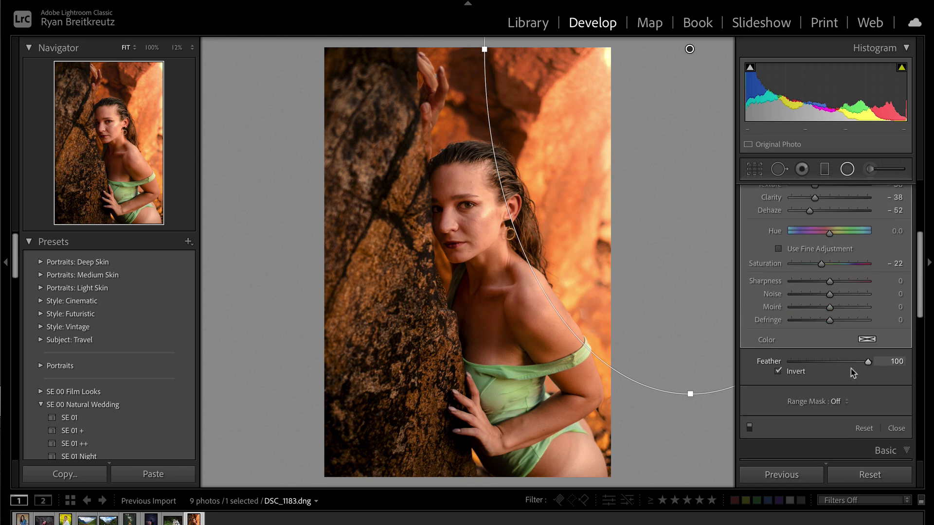
left_click(865, 340)
left_click_drag(652, 349, 627, 355)
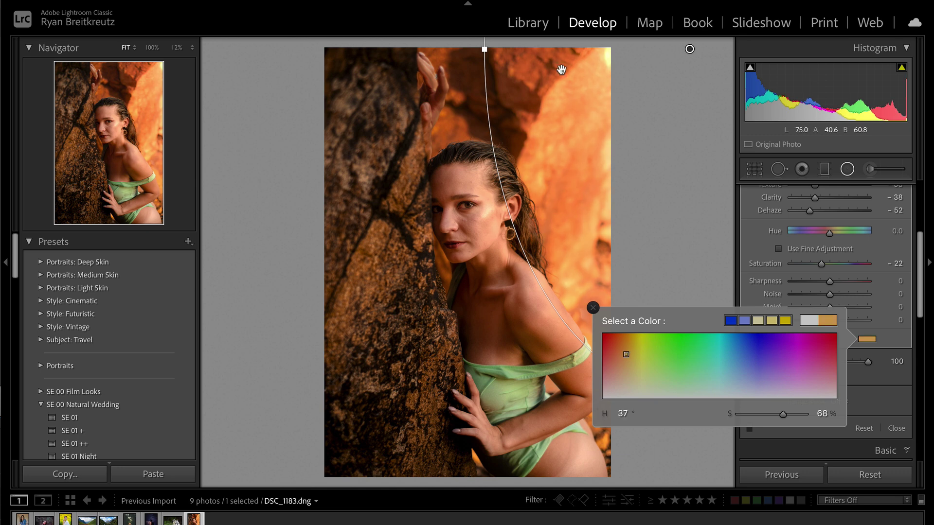
left_click(740, 253)
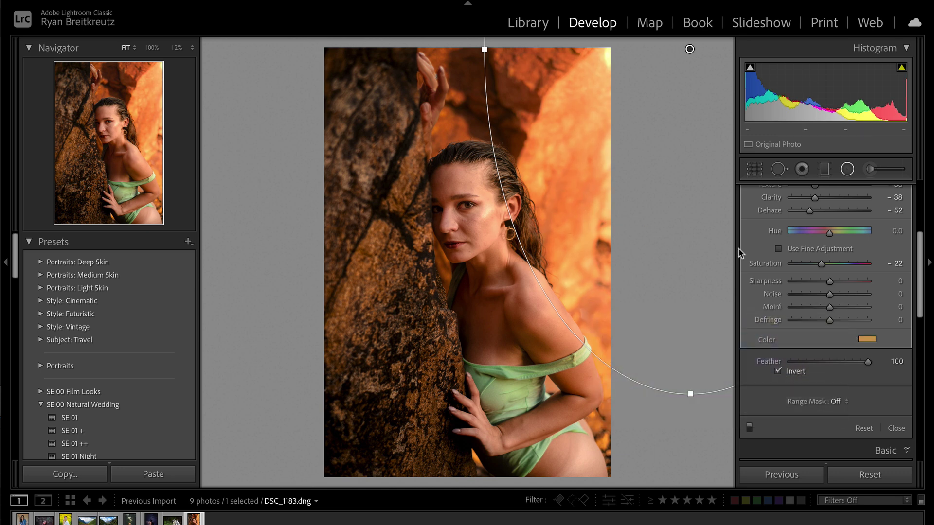
key("Delete")
key("ctrl+z")
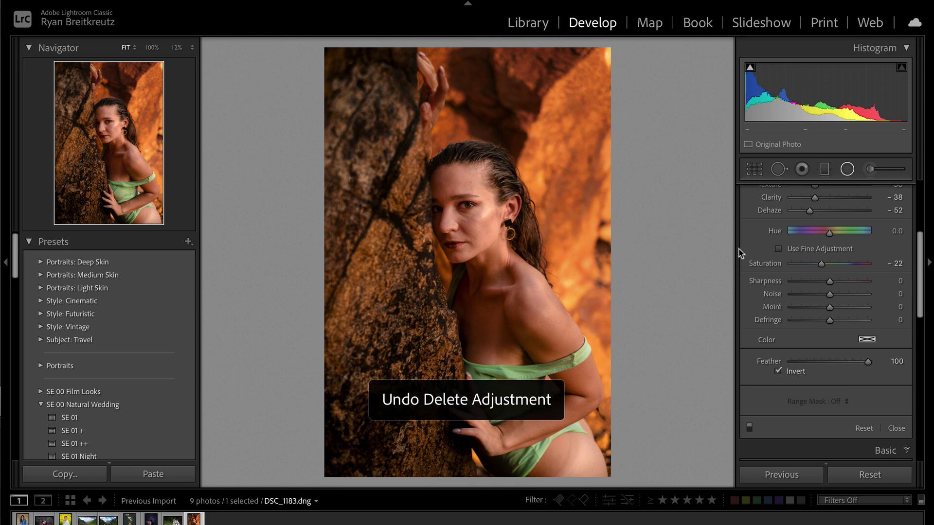
Move the radial mask down level with the woman's head, set Contrast -100, Highlights -71 and Dehaze -80, and finish mask editing.
left_click_drag(623, 210, 626, 317)
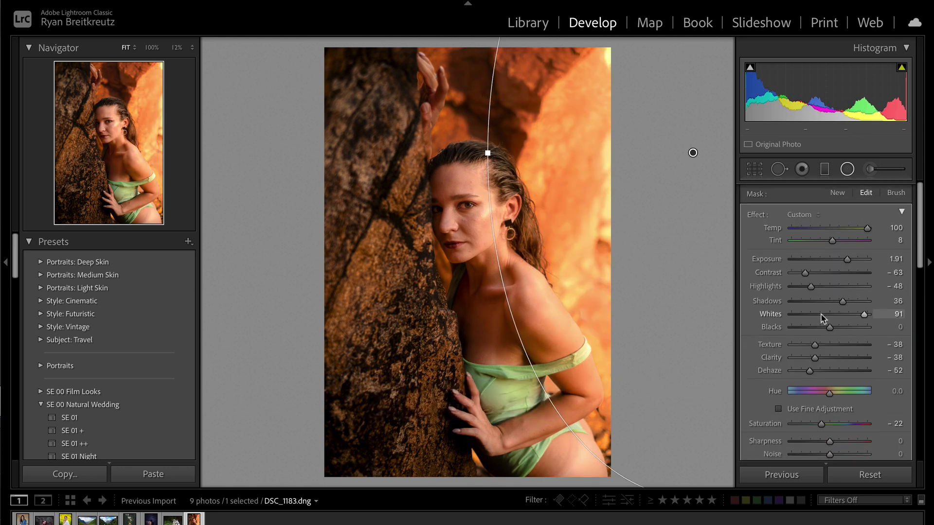
left_click_drag(811, 285, 791, 272)
left_click_drag(809, 369, 799, 370)
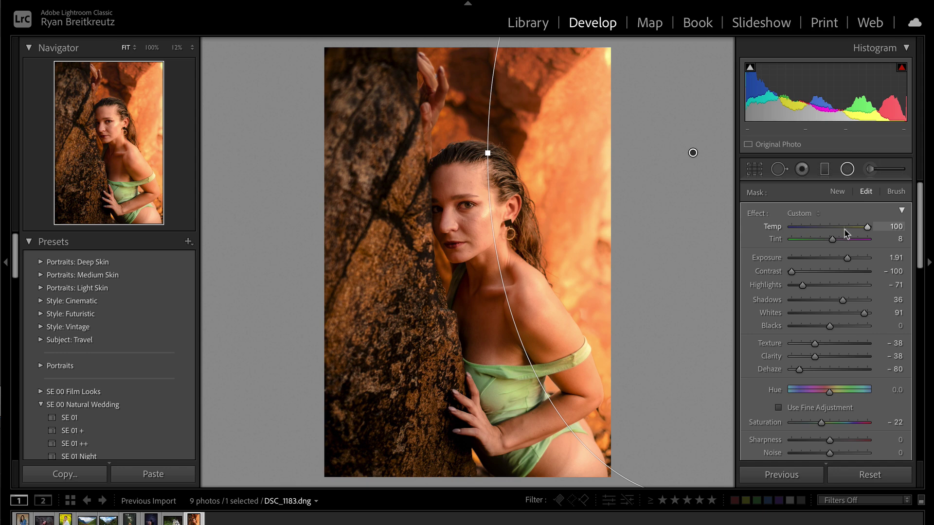
key("shift+m")
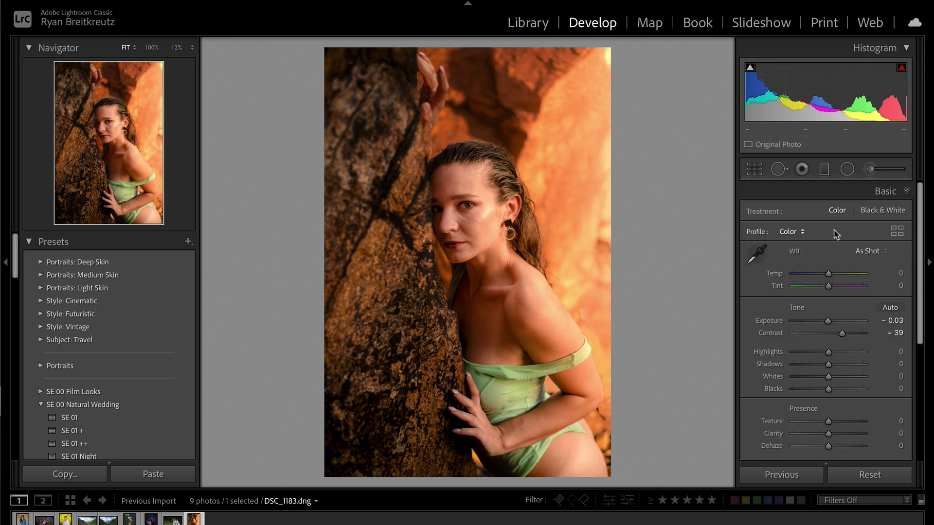
Set the photo's overall Exposure to -0.26 and compare the edit with the unedited version.
key("minus")
key("equal")
key("backslash")
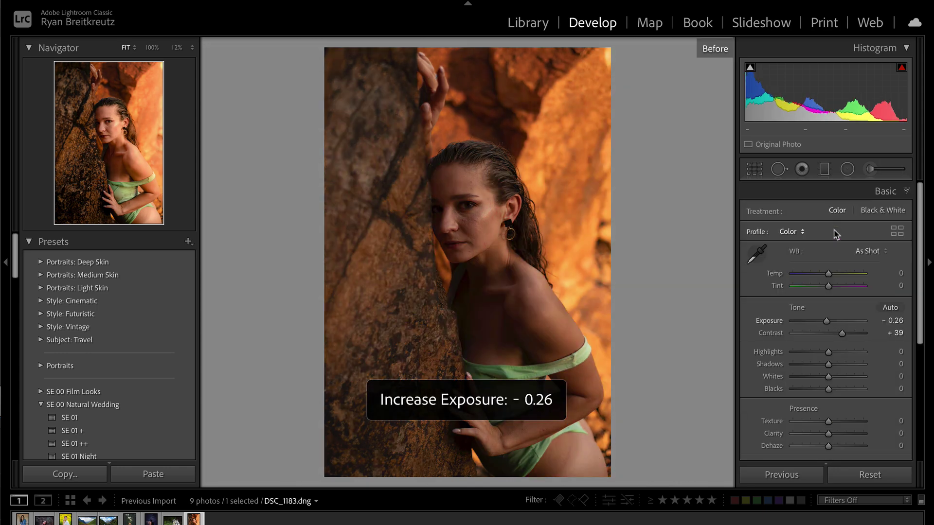
key("backslash")
key("backslash")
key("backslash")
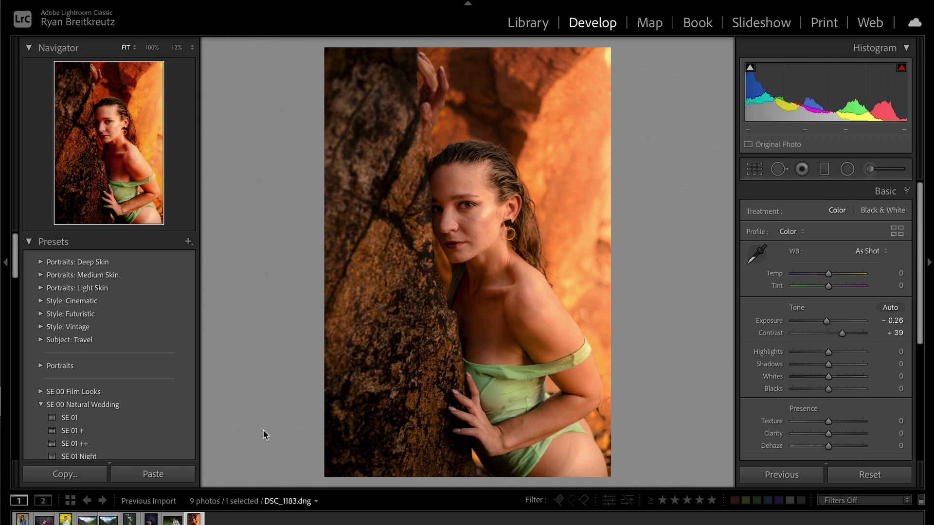
Brush a new mask over the woman's face and neck and reset its sliders.
left_click(869, 169)
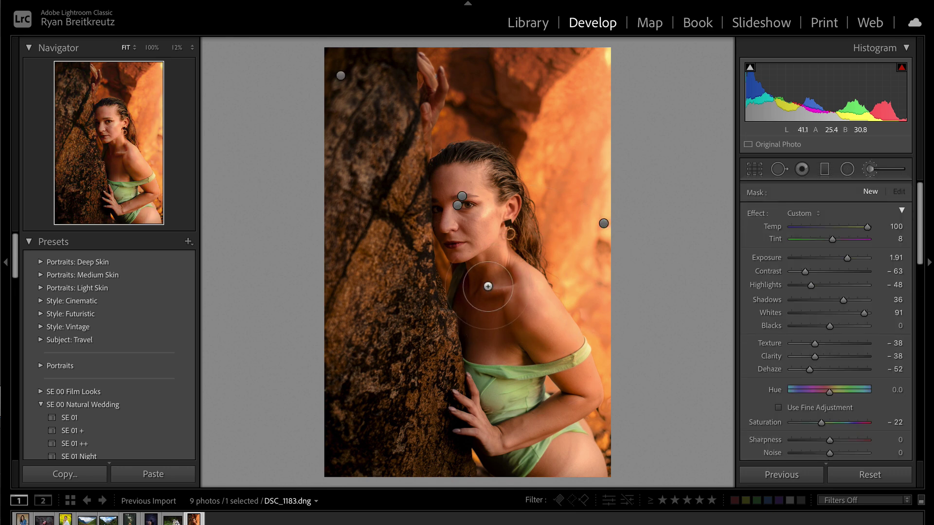
mouse_move(477, 272)
left_mouse_down()
mouse_move(492, 319)
mouse_move(514, 318)
mouse_move(471, 209)
mouse_move(464, 233)
mouse_move(474, 221)
left_mouse_up()
left_click(754, 215, "alt")
Set the face mask's Contrast to -32, Whites to 41 and Highlights to -25.
left_click(817, 271)
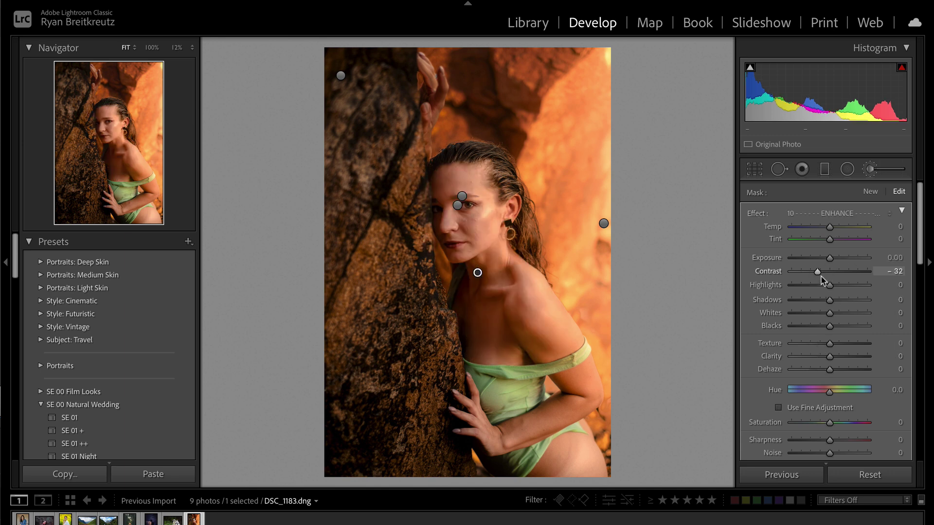
left_click(846, 314)
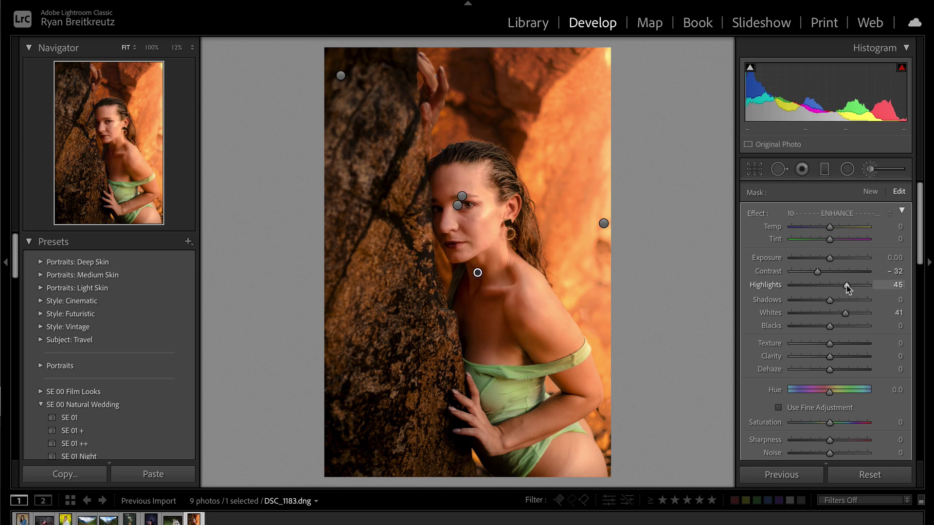
left_click(828, 286)
left_click_drag(829, 287, 820, 287)
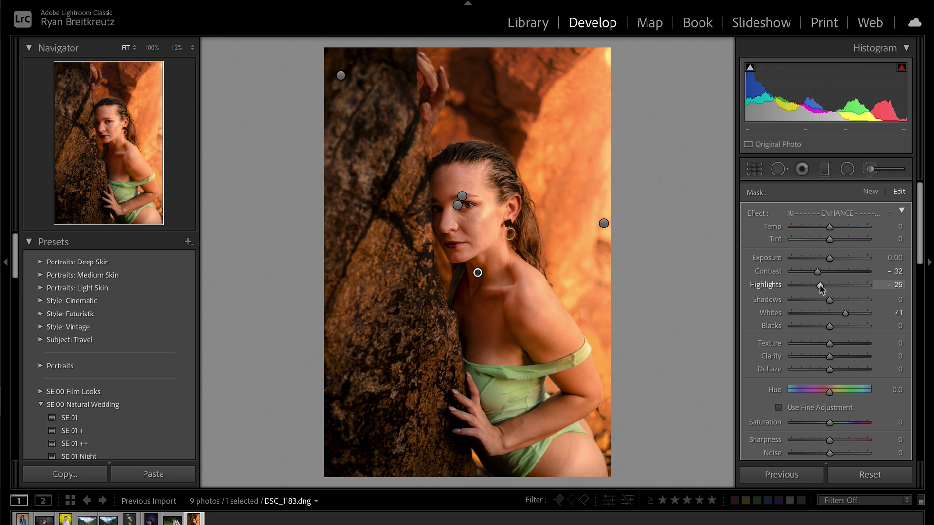